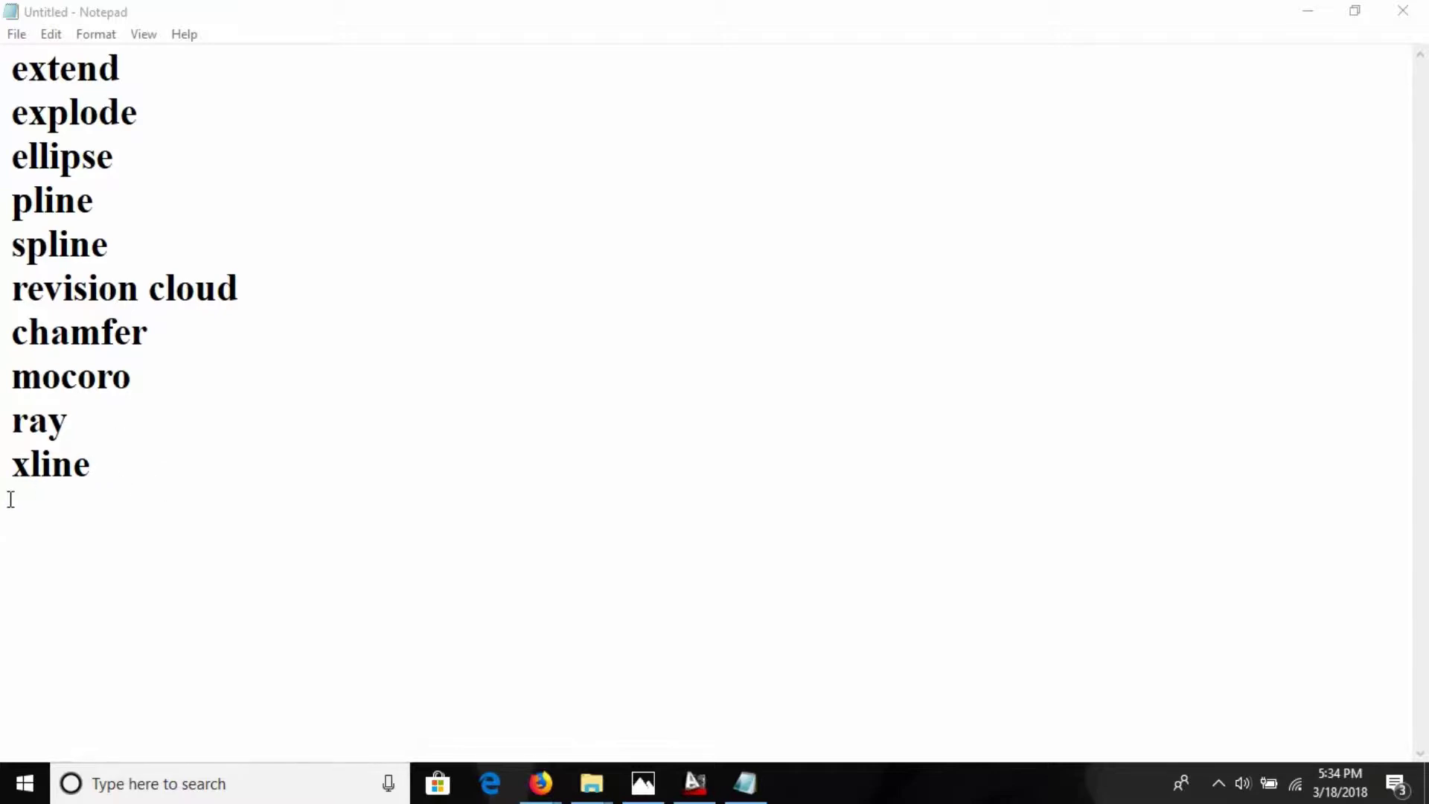
# Step: Highlight "extend" in the notes, switch to AutoCAD and draw a horizontal line across the middle of the drawing area
pyautogui.moveTo(144, 74); pyautogui.dragTo(9, 75)
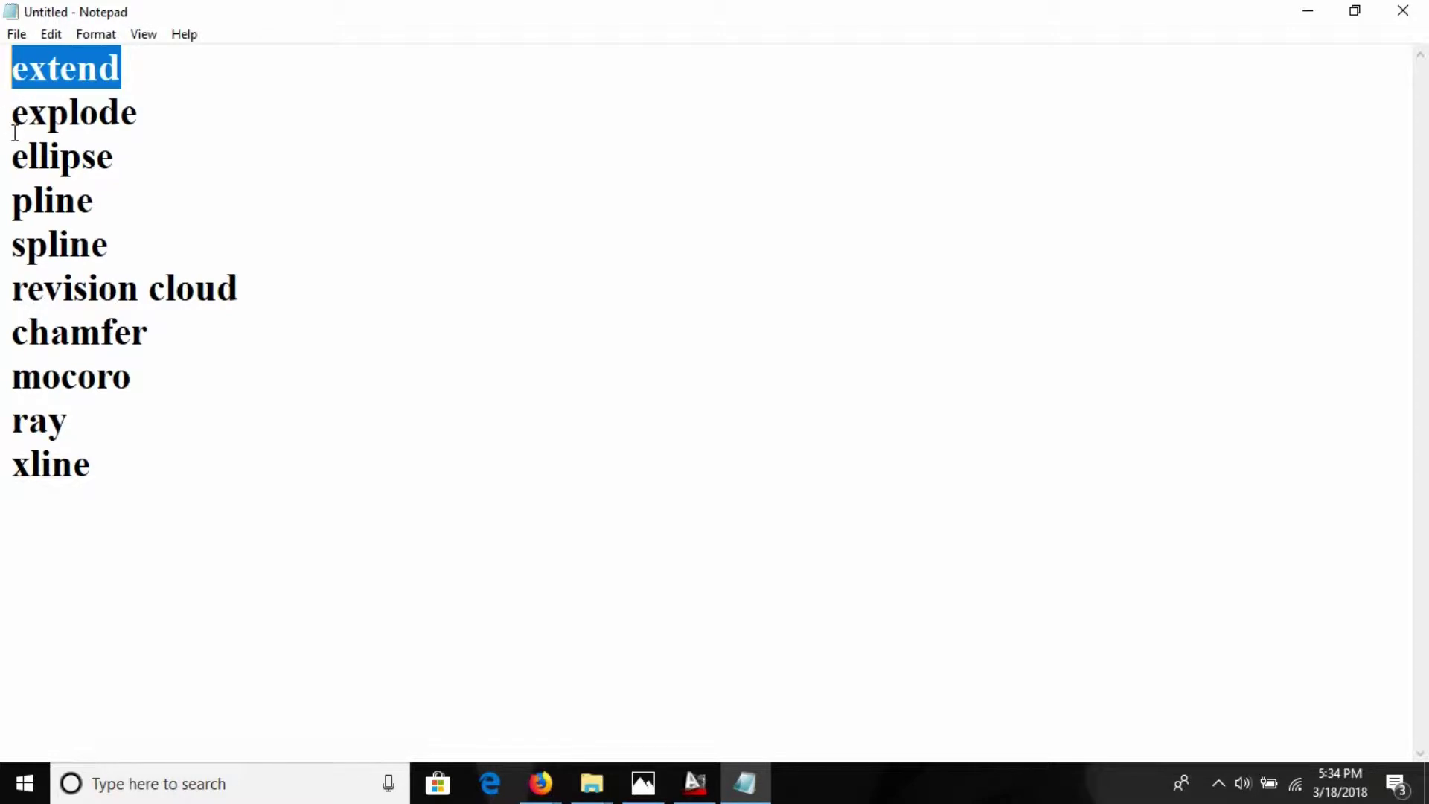
pyautogui.click(695, 783)
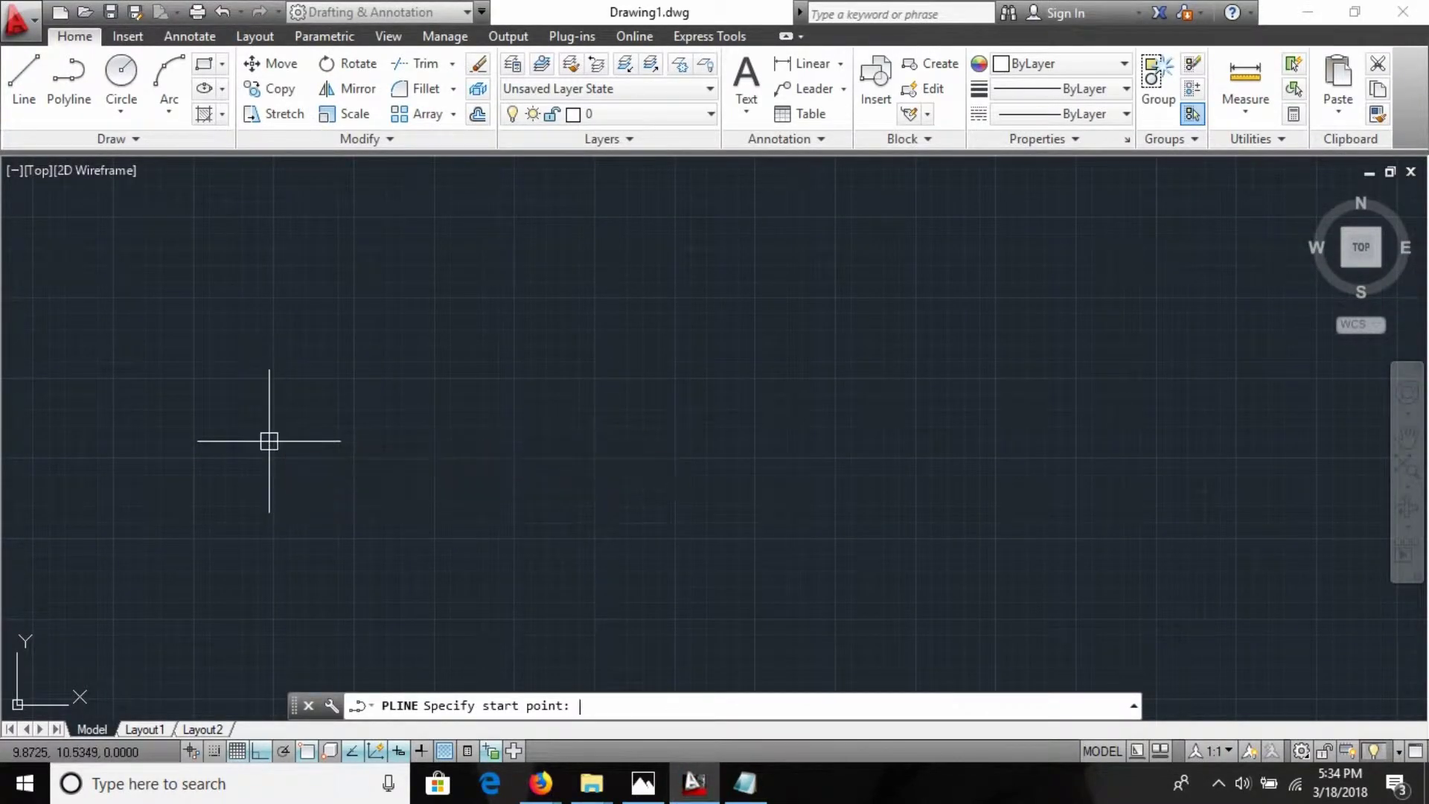
pyautogui.press('Escape')
pyautogui.press('Escape')
pyautogui.write('l')
pyautogui.press('Return')
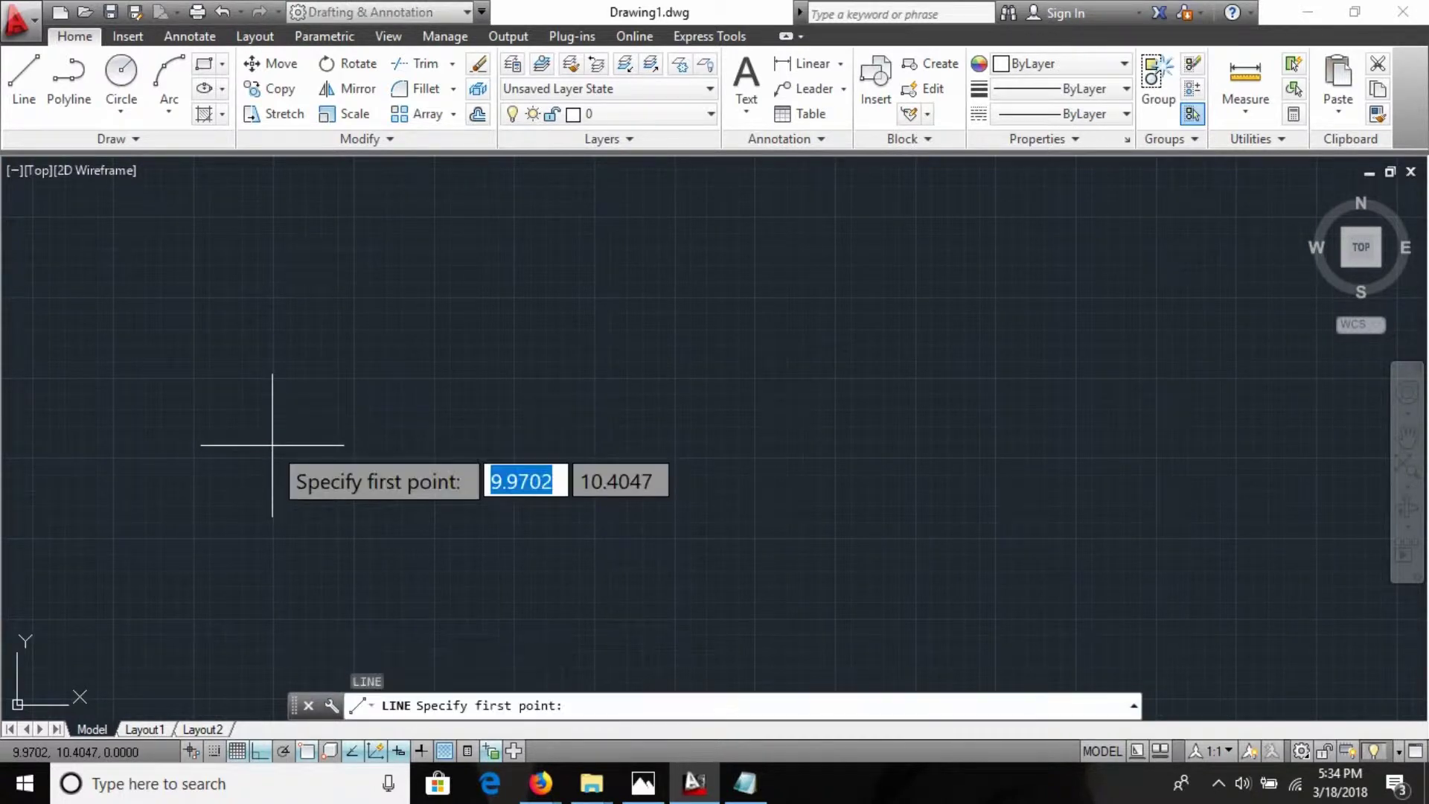
pyautogui.click(264, 442)
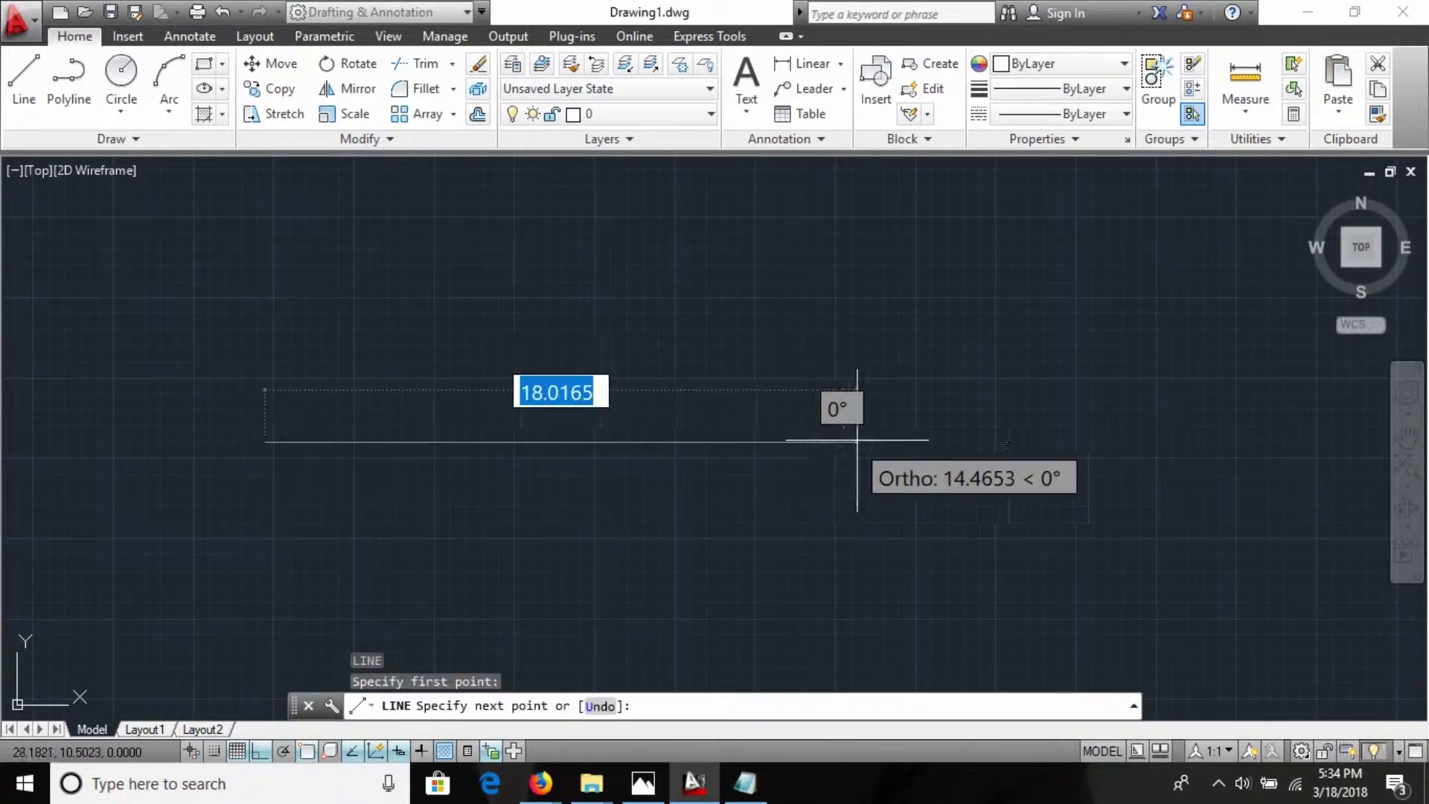
pyautogui.click(774, 443)
pyautogui.press('Escape')
pyautogui.press('Escape')
# Step: Copy the horizontal line from its left endpoint, placing four unevenly spaced copies above it and one below it
pyautogui.write('co')
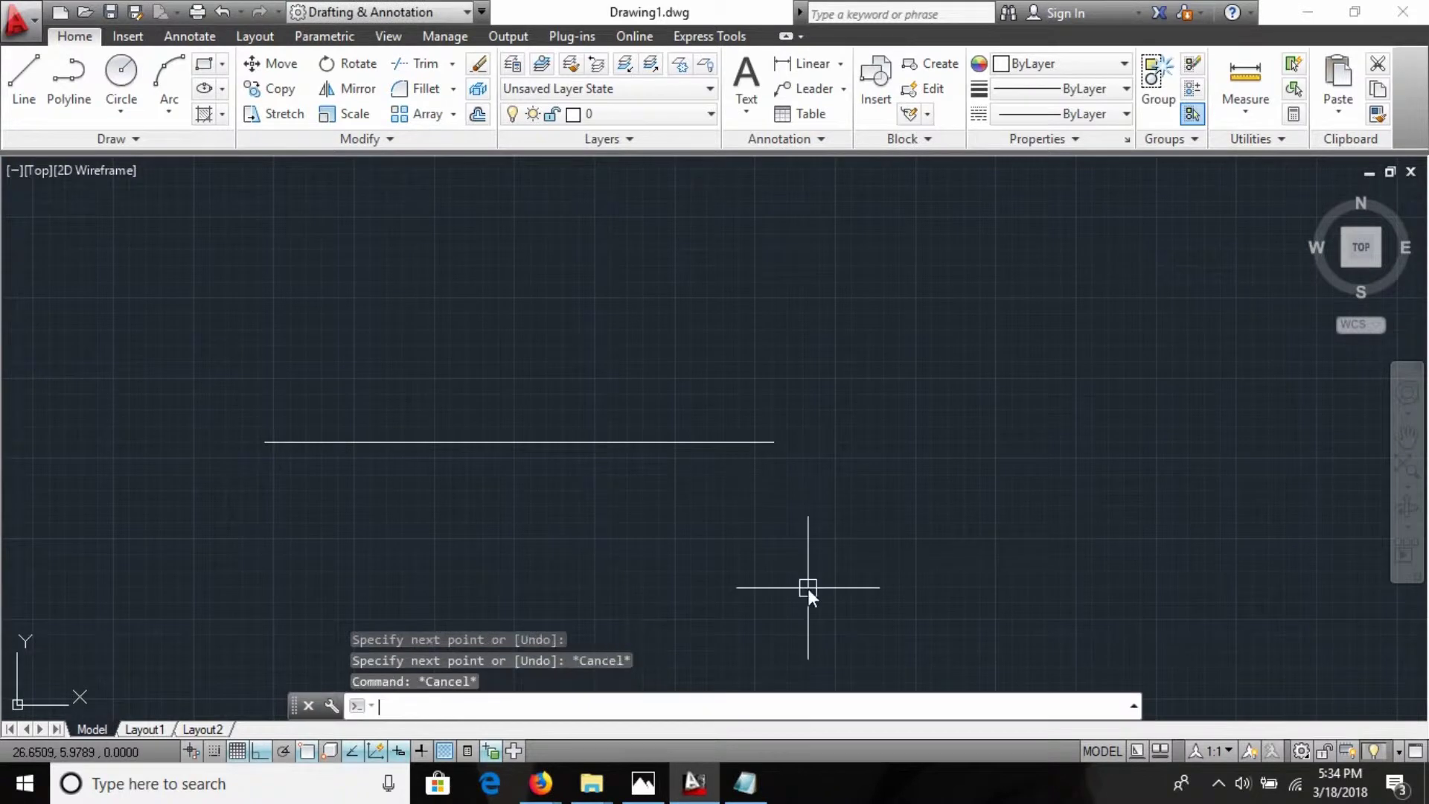
pyautogui.press('Return')
pyautogui.click(717, 482)
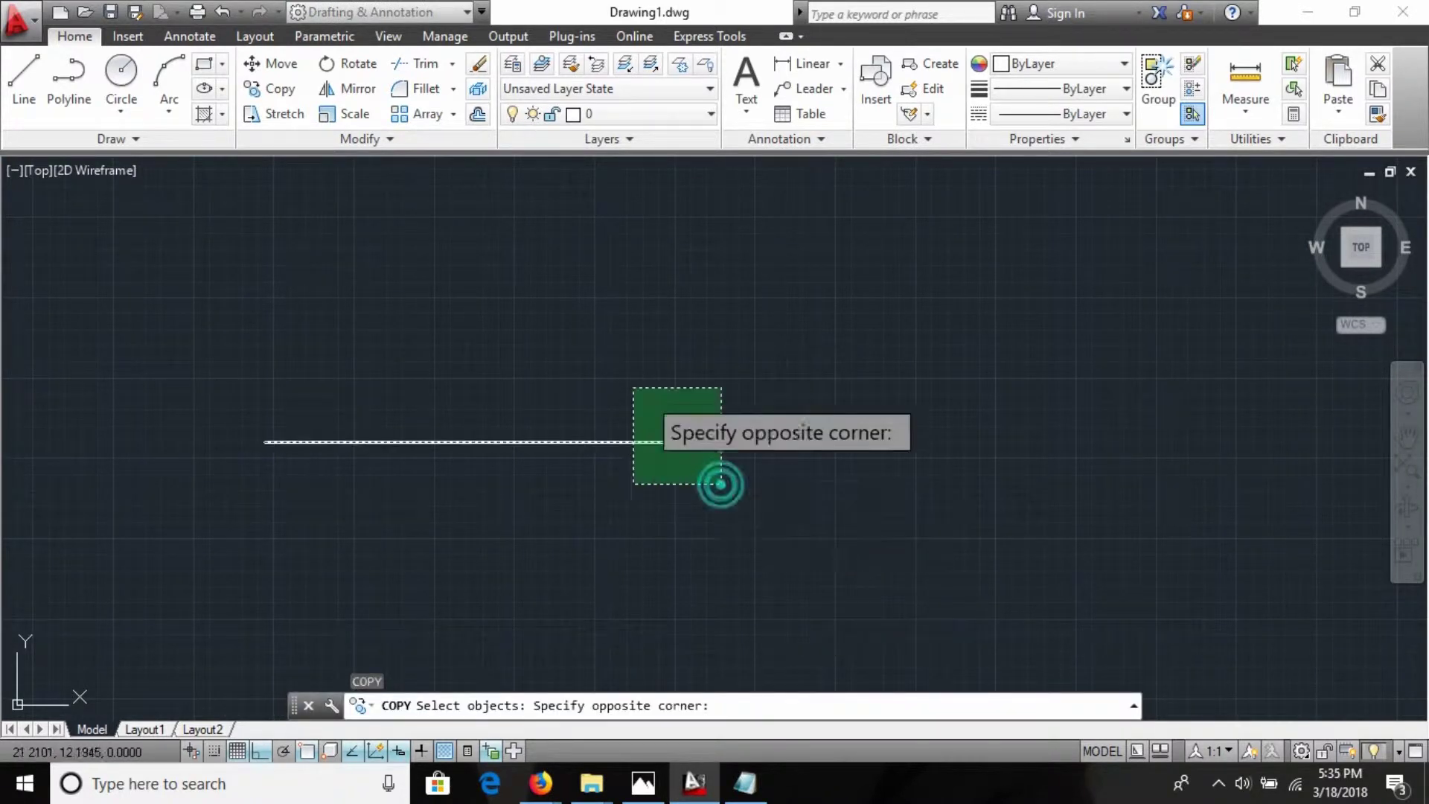
pyautogui.click(610, 373)
pyautogui.press('Return')
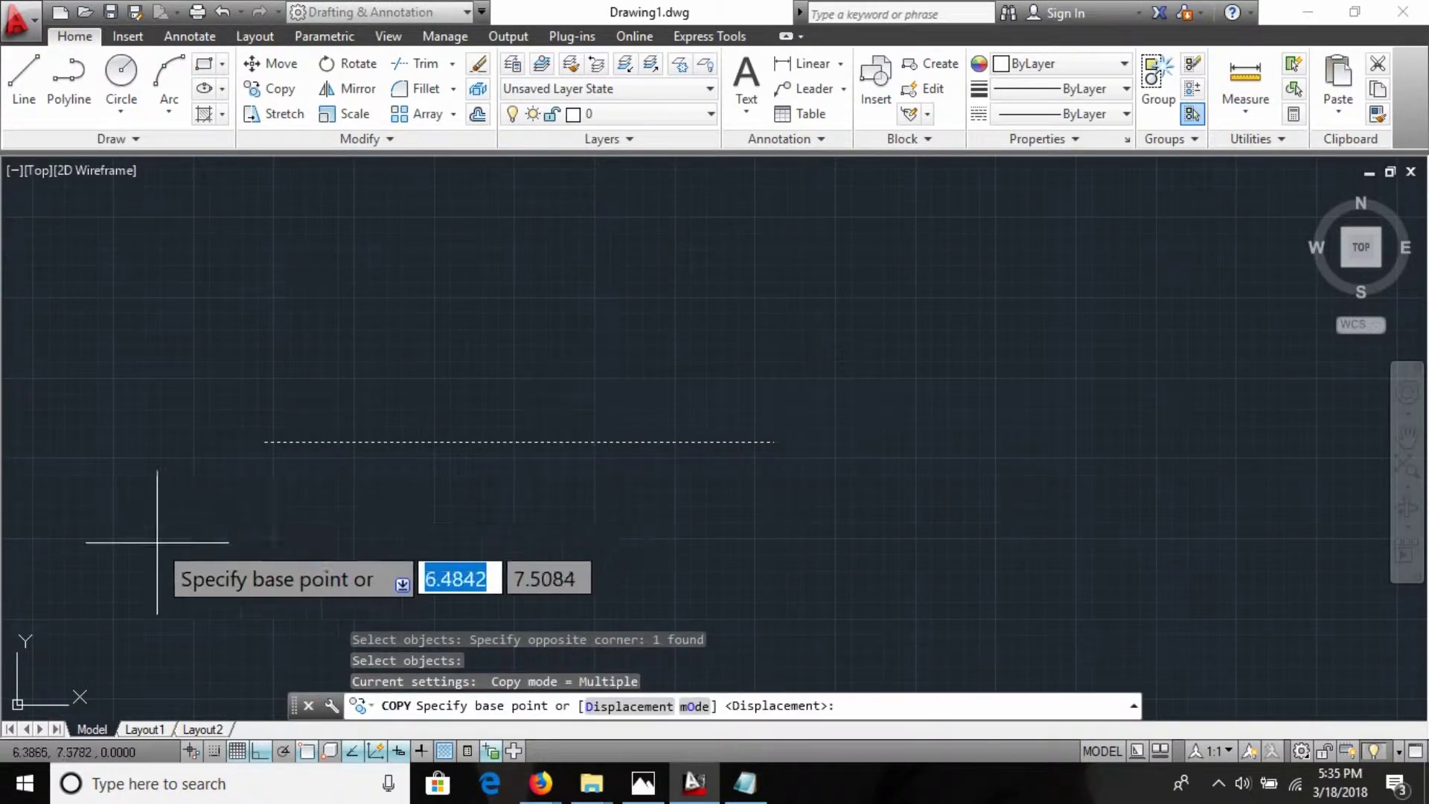
pyautogui.click(265, 442)
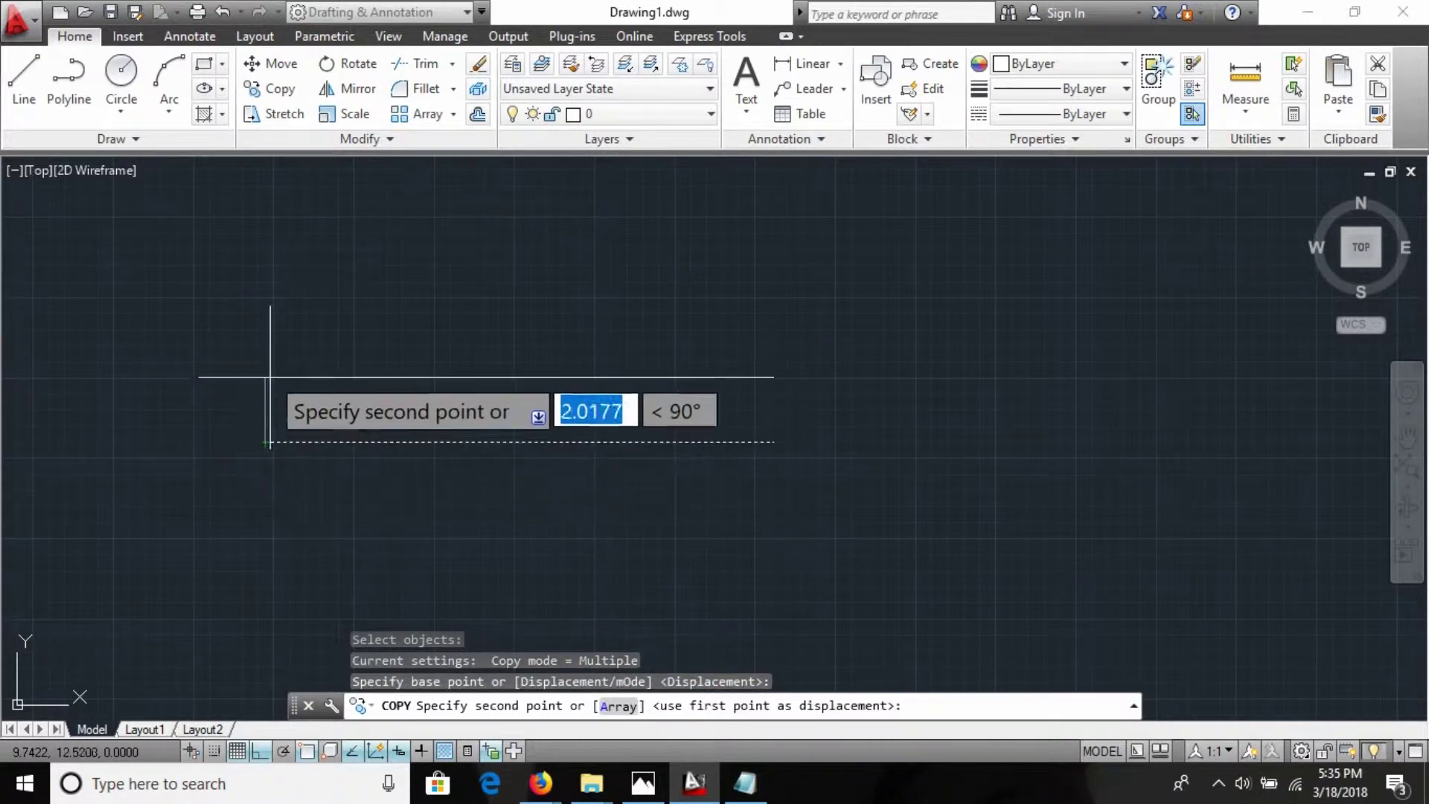
pyautogui.click(266, 369)
pyautogui.click(283, 244)
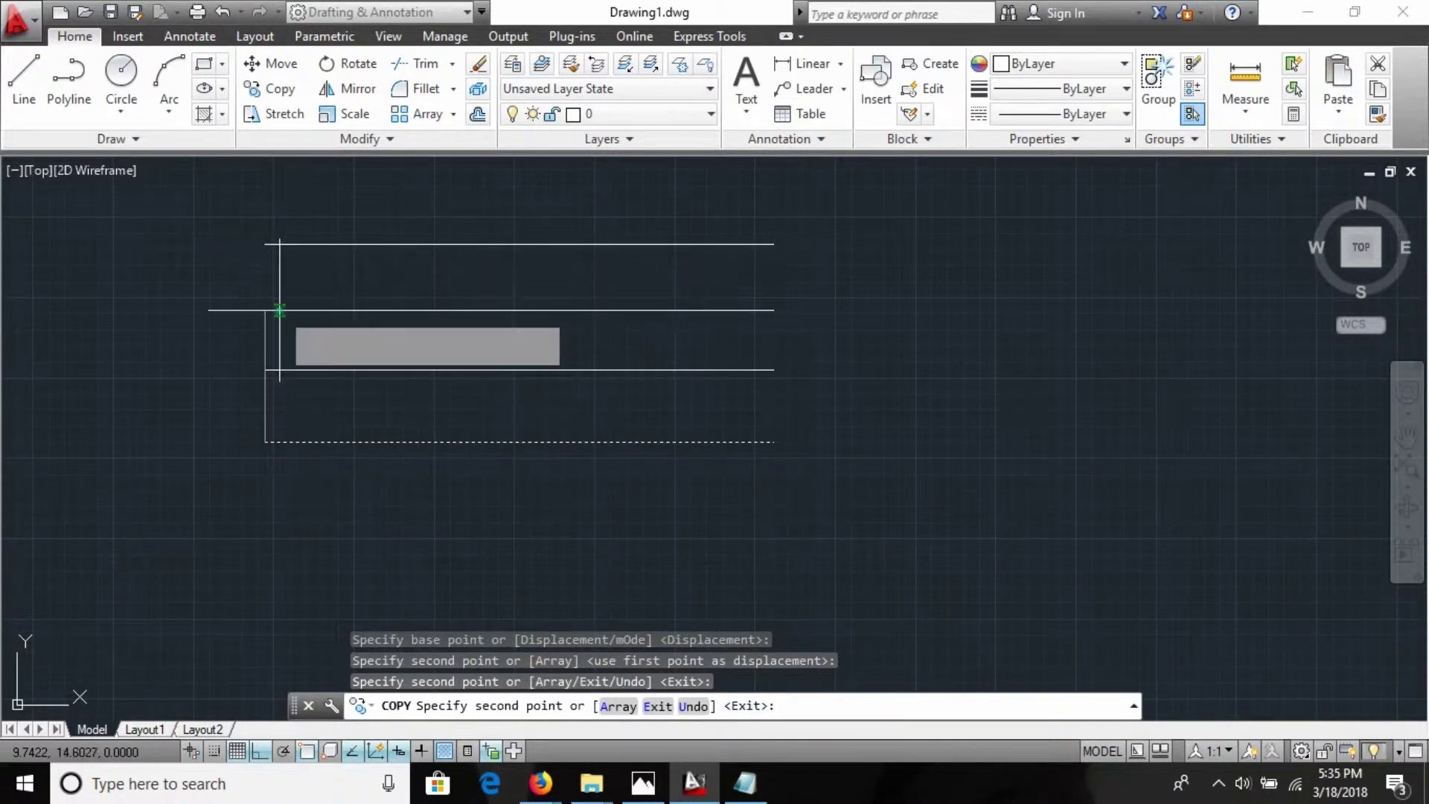
pyautogui.click(281, 310)
pyautogui.click(285, 277)
pyautogui.click(268, 489)
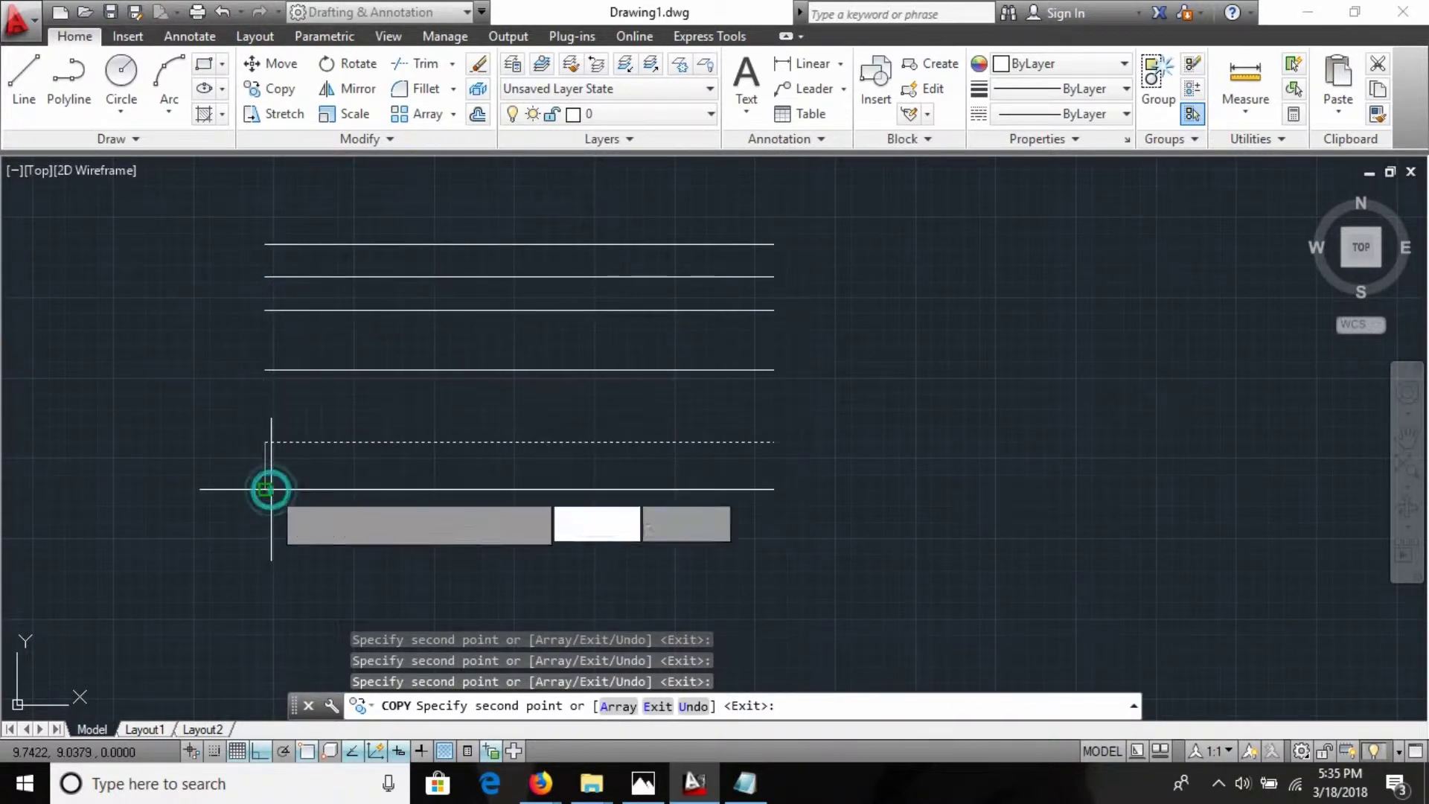
pyautogui.press('Escape')
# Step: Draw a vertical line to the right of the horizontal lines, taller than the whole set and not touching them
pyautogui.write('l')
pyautogui.press('Return')
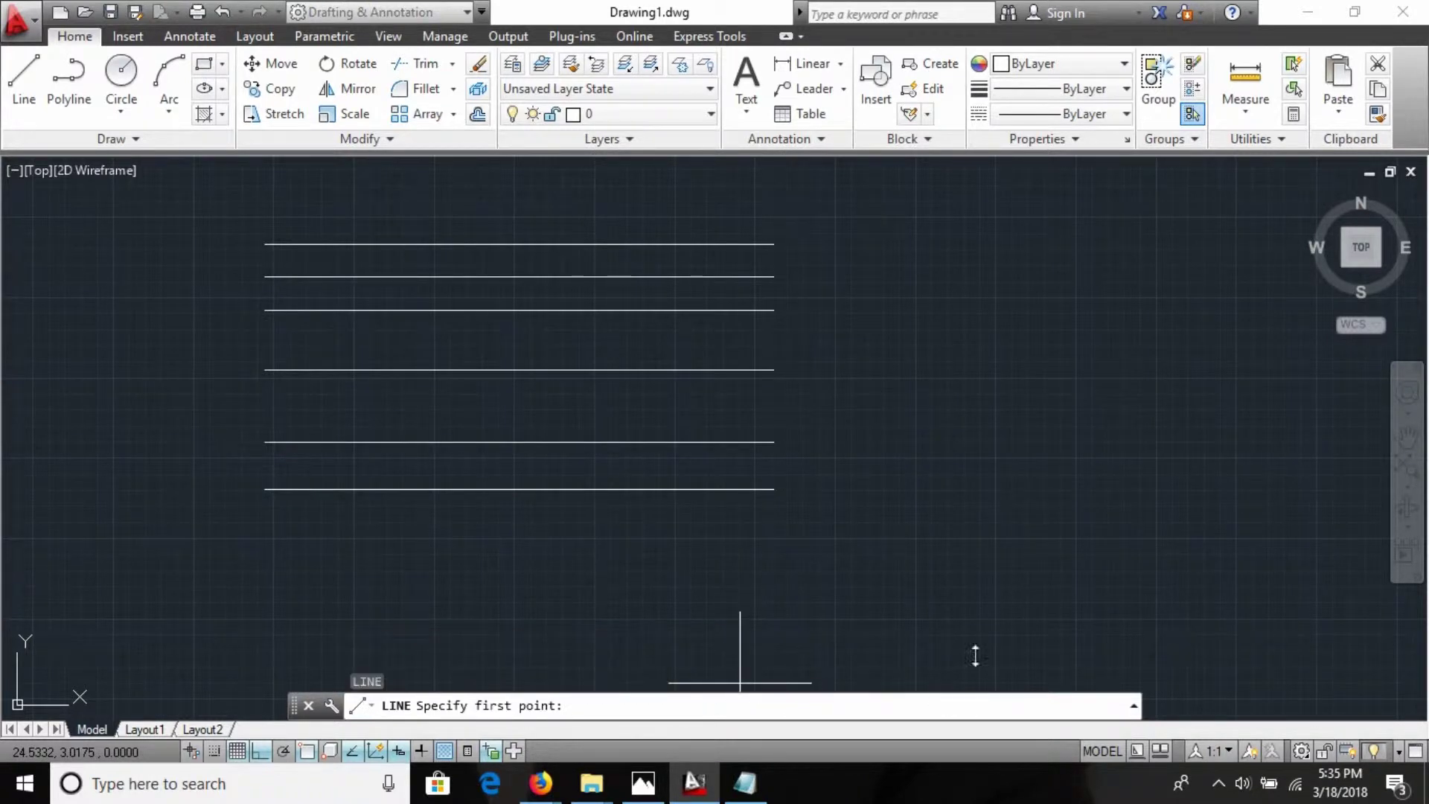
pyautogui.click(907, 192)
pyautogui.click(907, 594)
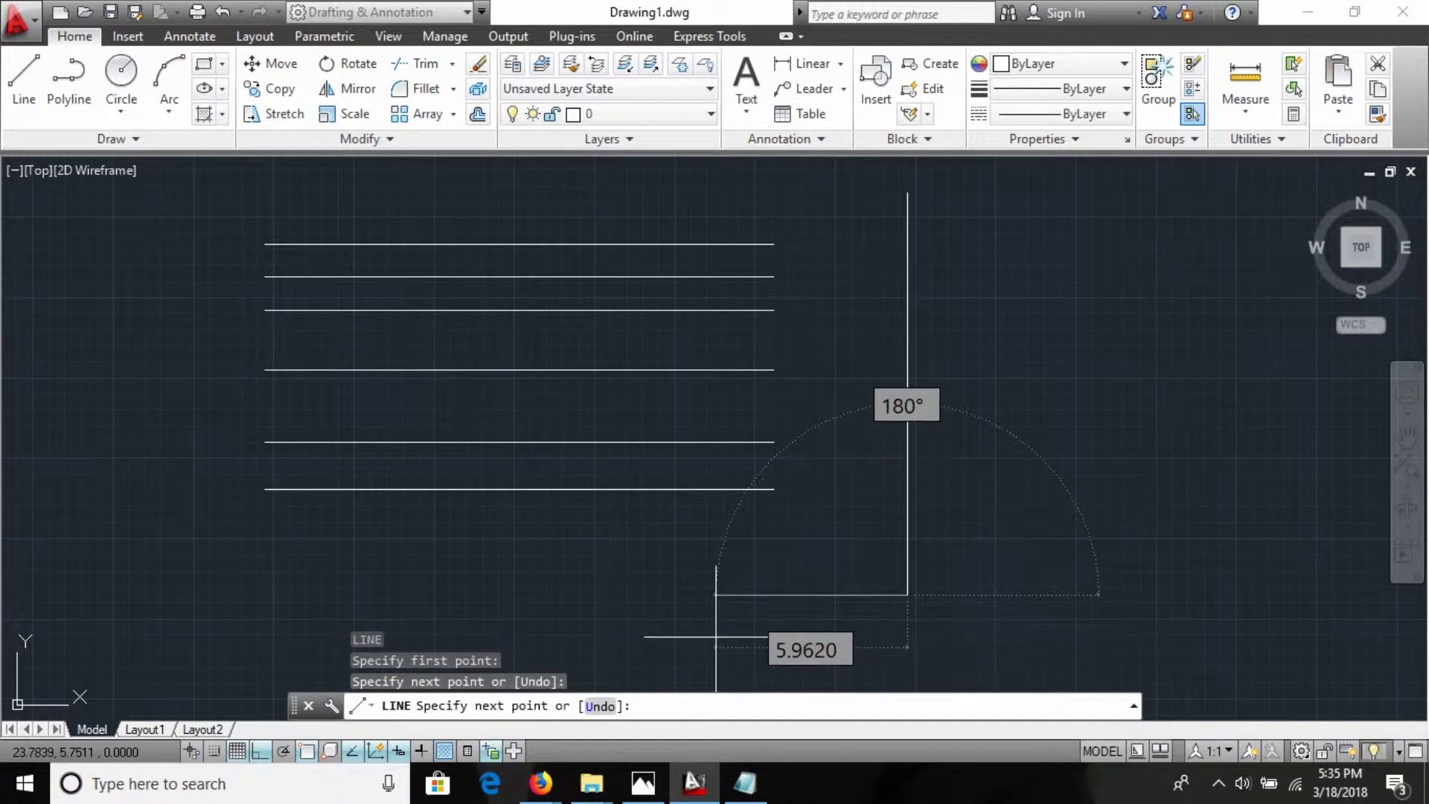
pyautogui.press('Escape')
pyautogui.press('Escape')
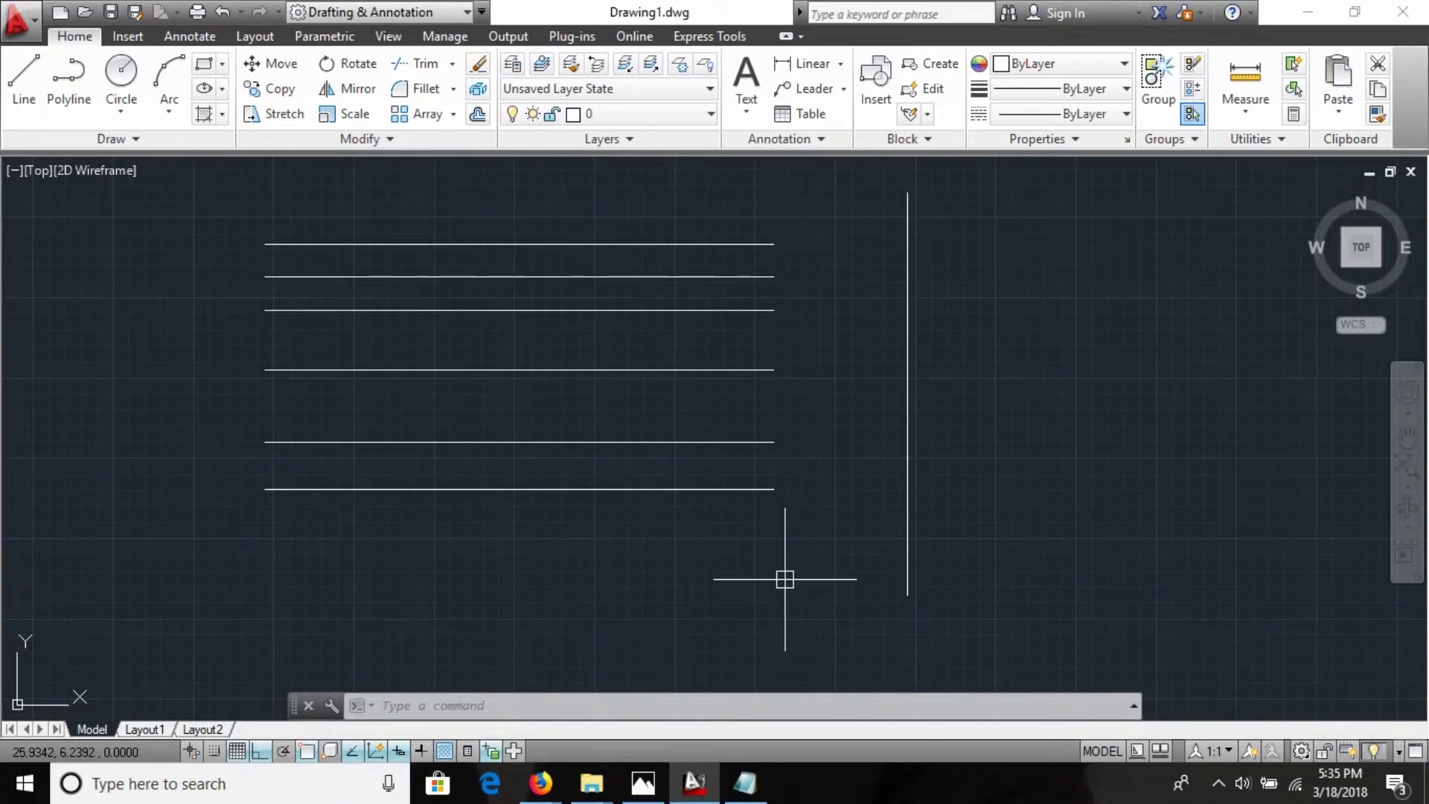
# Step: Start Extend with all seven lines as boundary edges and try to extend the uppermost horizontal line at its left end
pyautogui.write('ex')
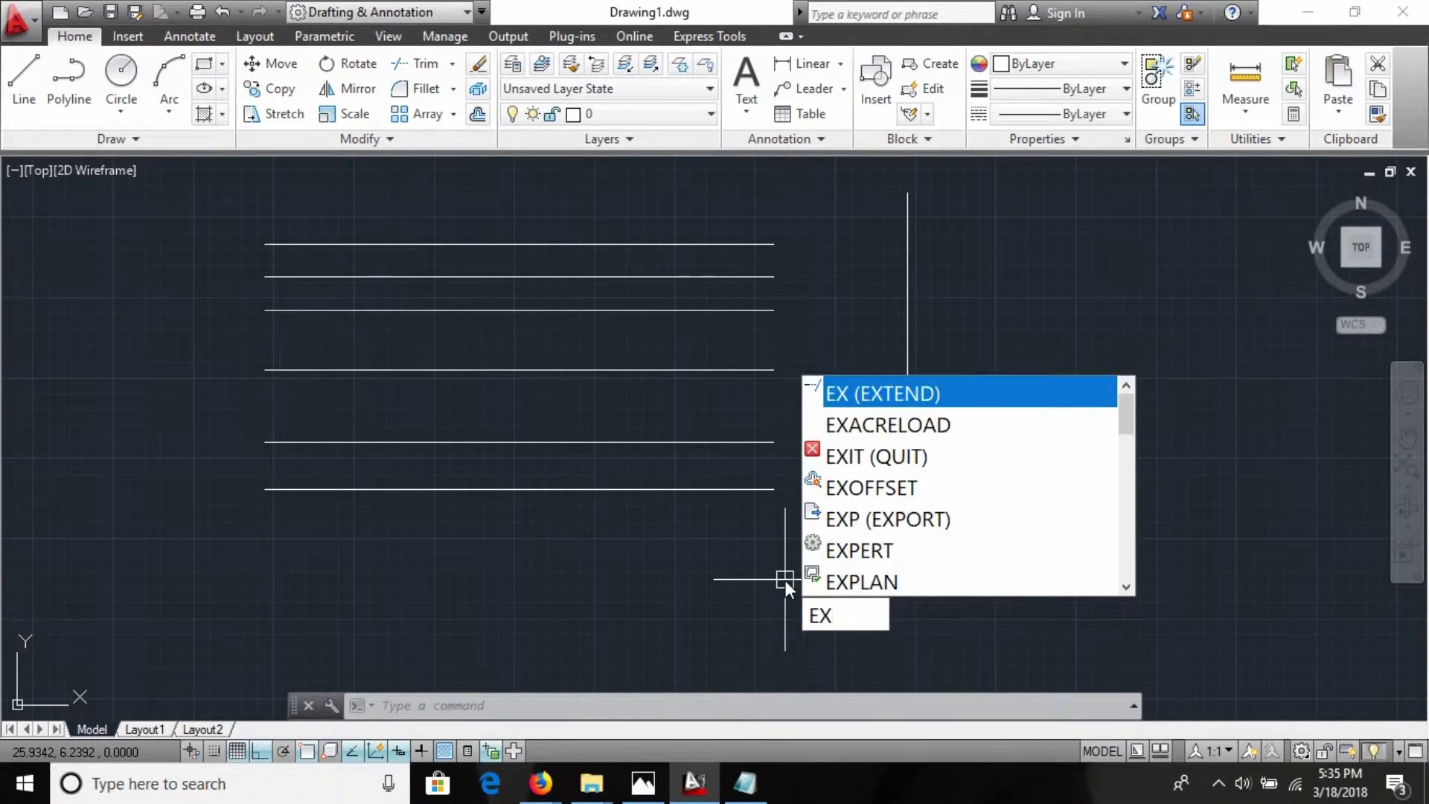
pyautogui.press('Return')
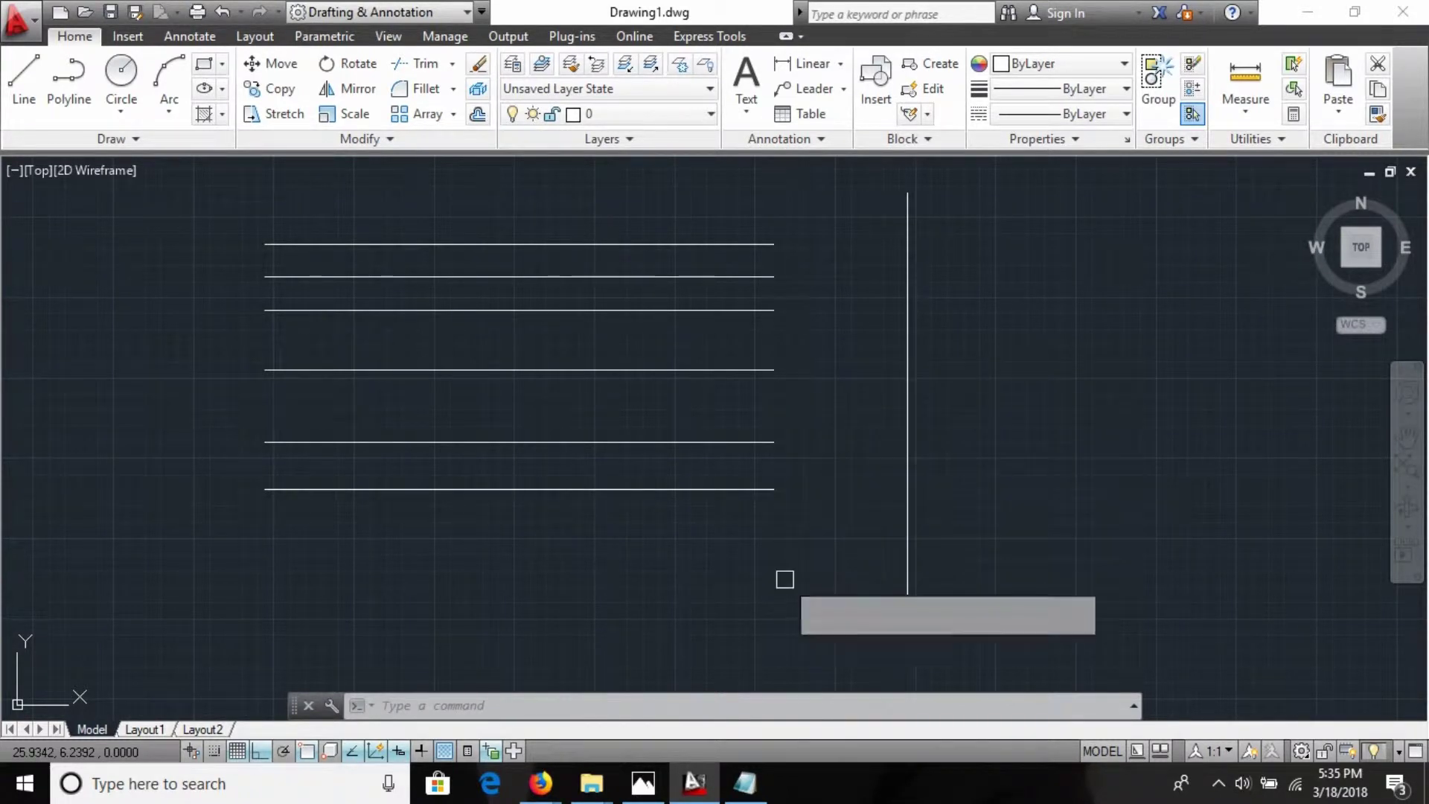
pyautogui.click(965, 616)
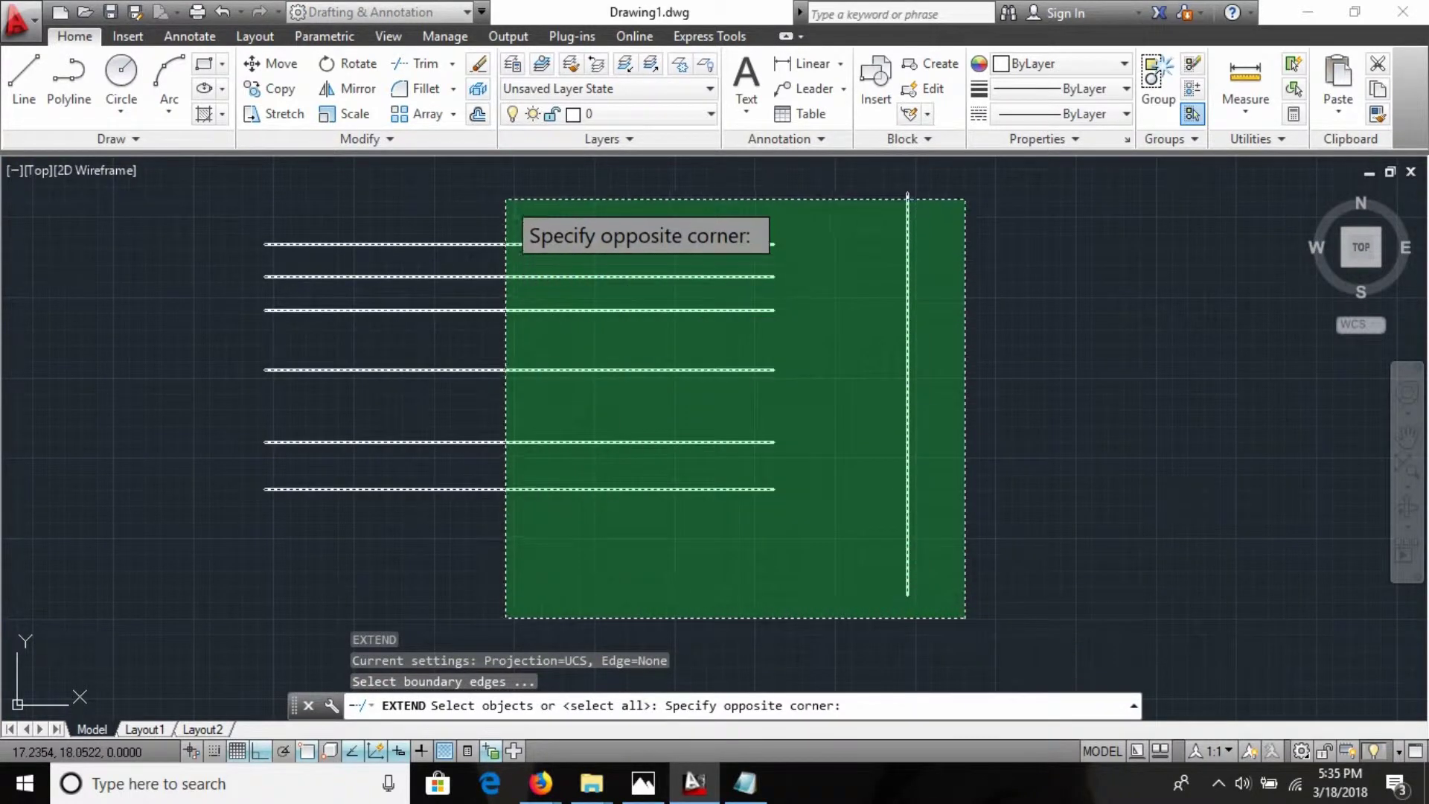
pyautogui.click(505, 199)
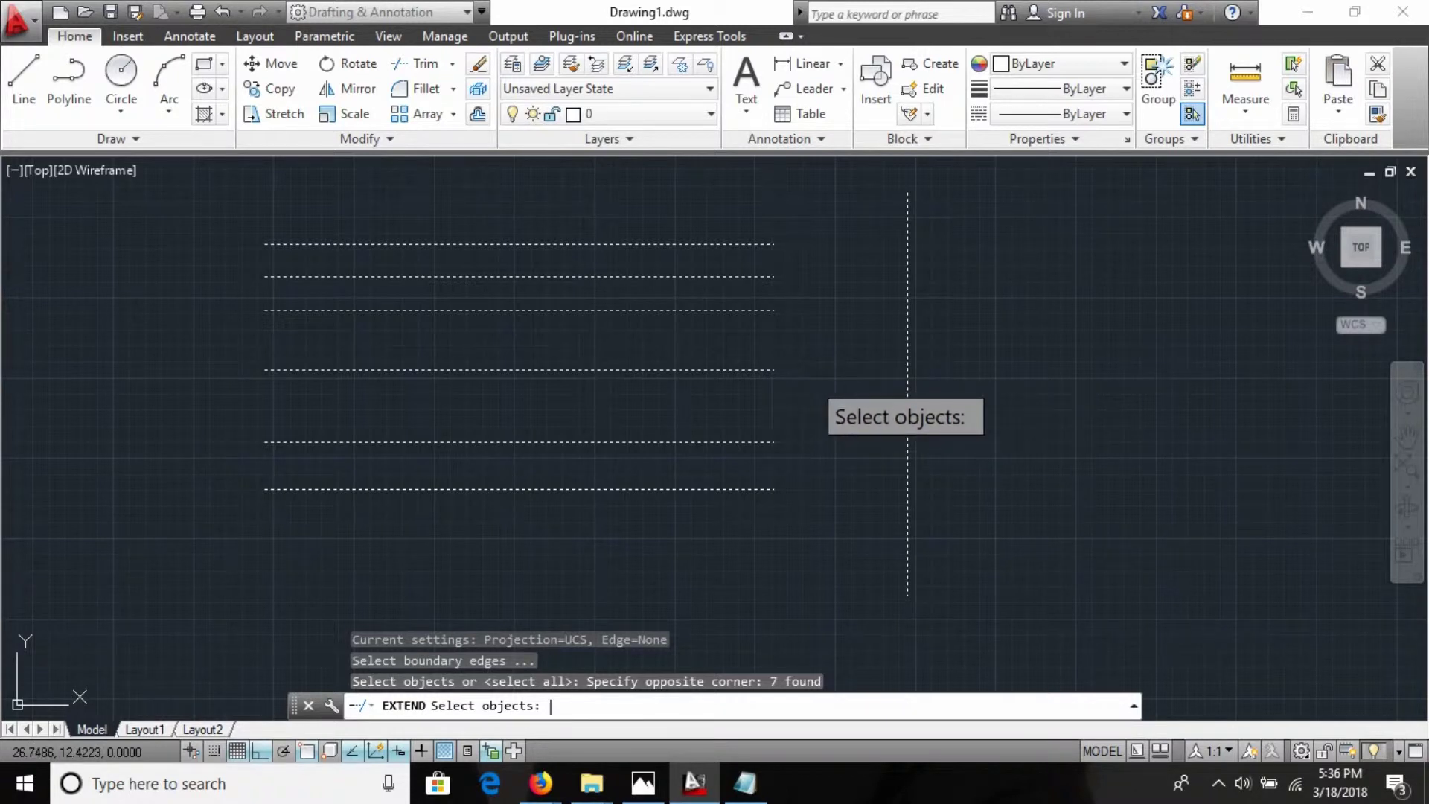
pyautogui.press('Return')
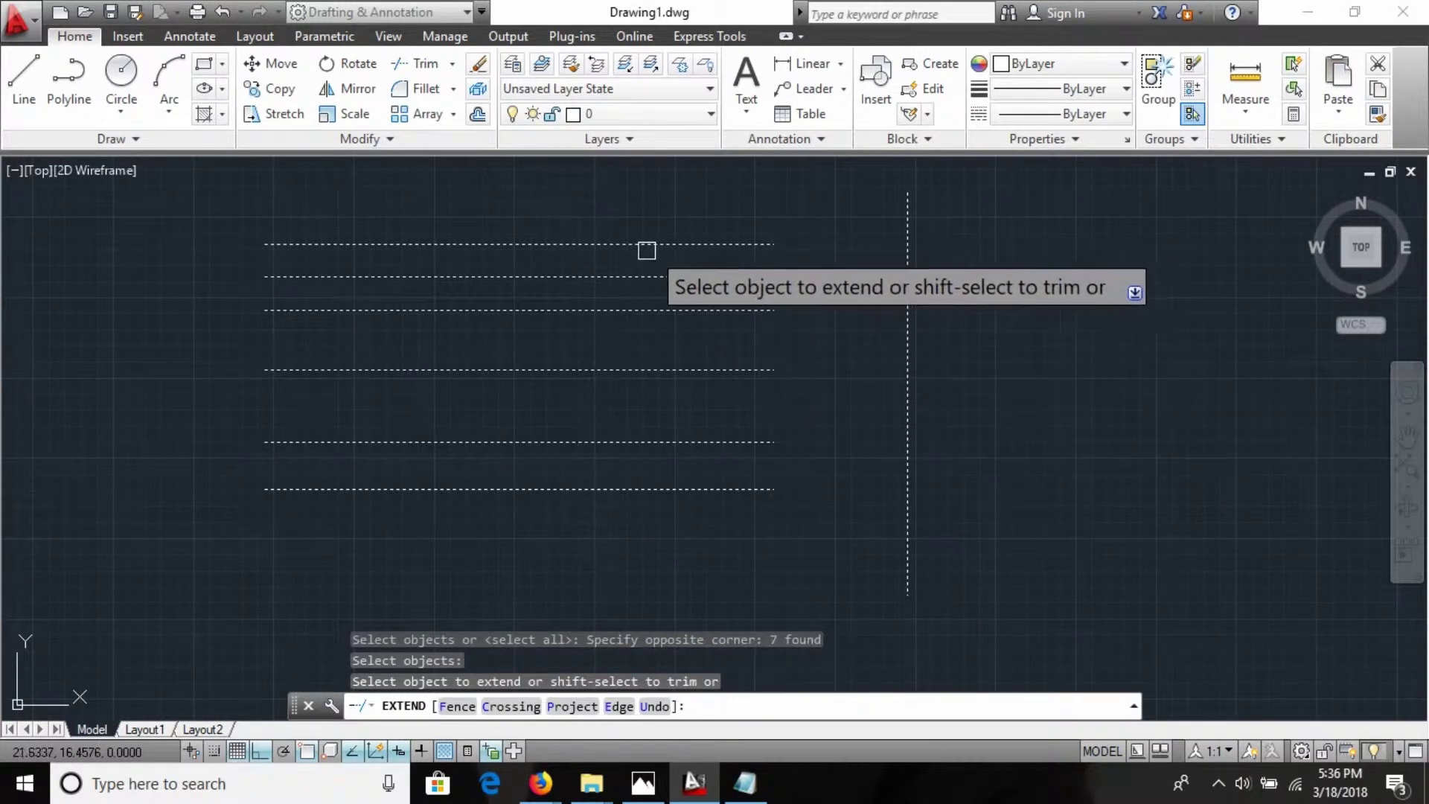
pyautogui.click(300, 242)
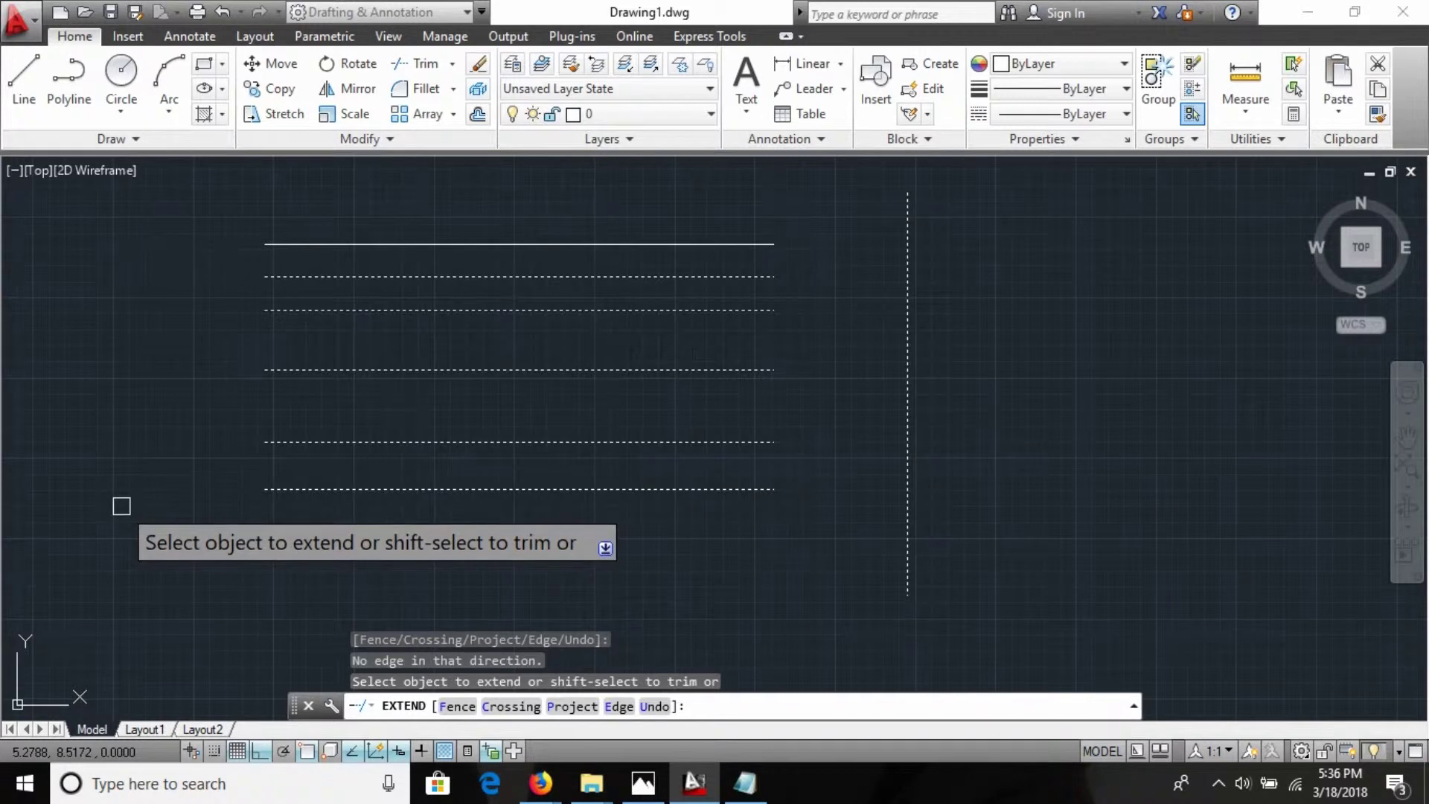
# Step: Extend the right ends of all six horizontal lines to the vertical line, taking the lower four together with a crossing window
pyautogui.click(665, 244)
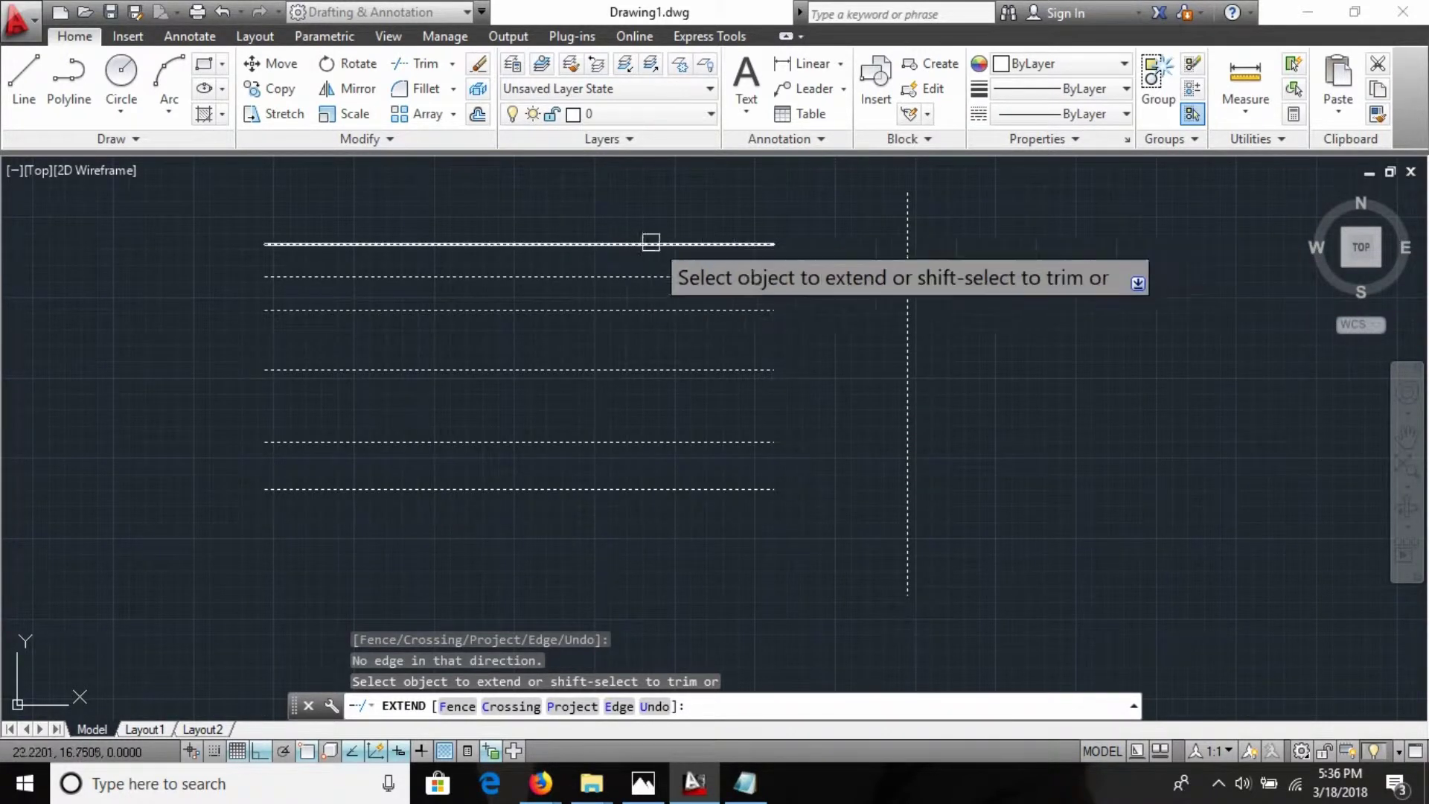
pyautogui.click(698, 242)
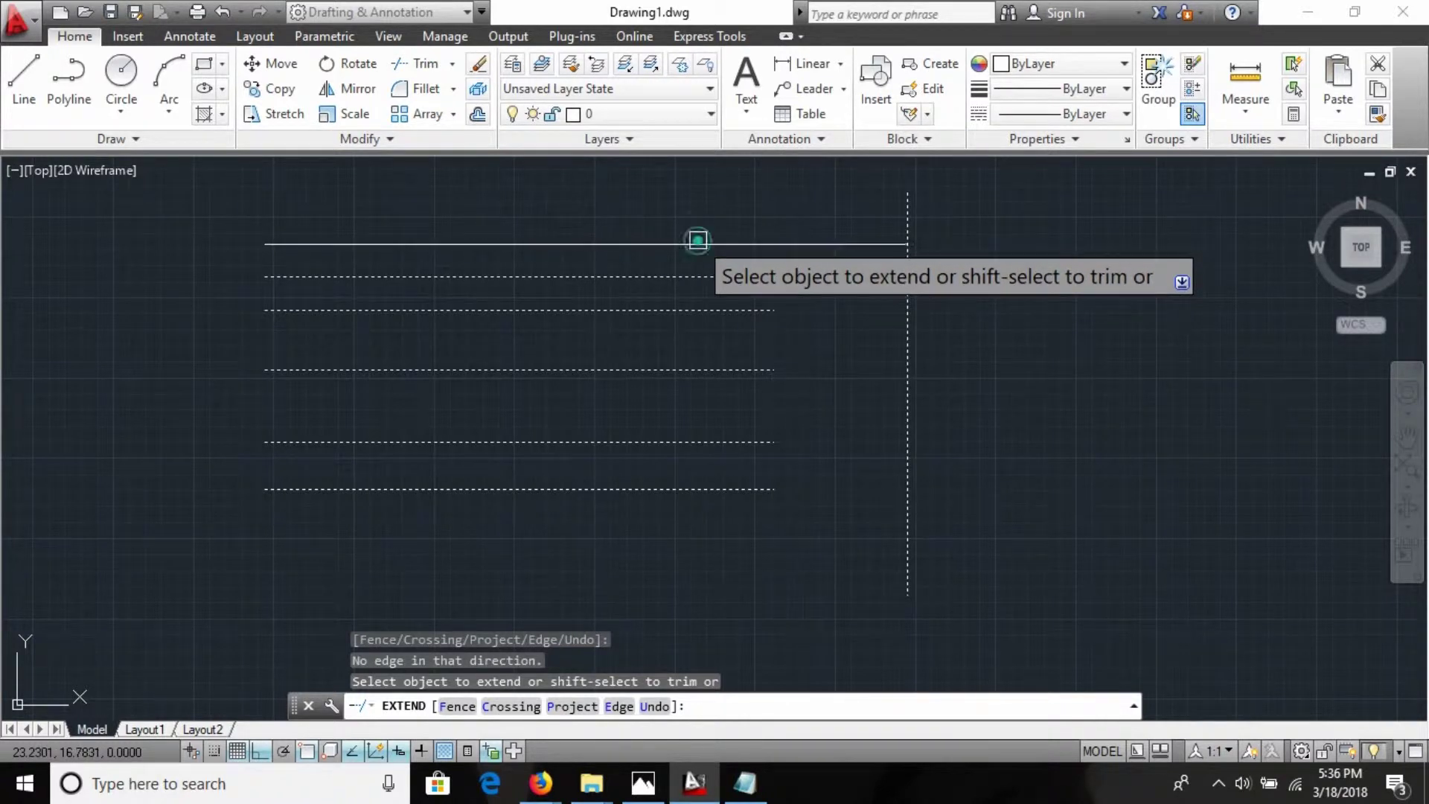
pyautogui.click(697, 276)
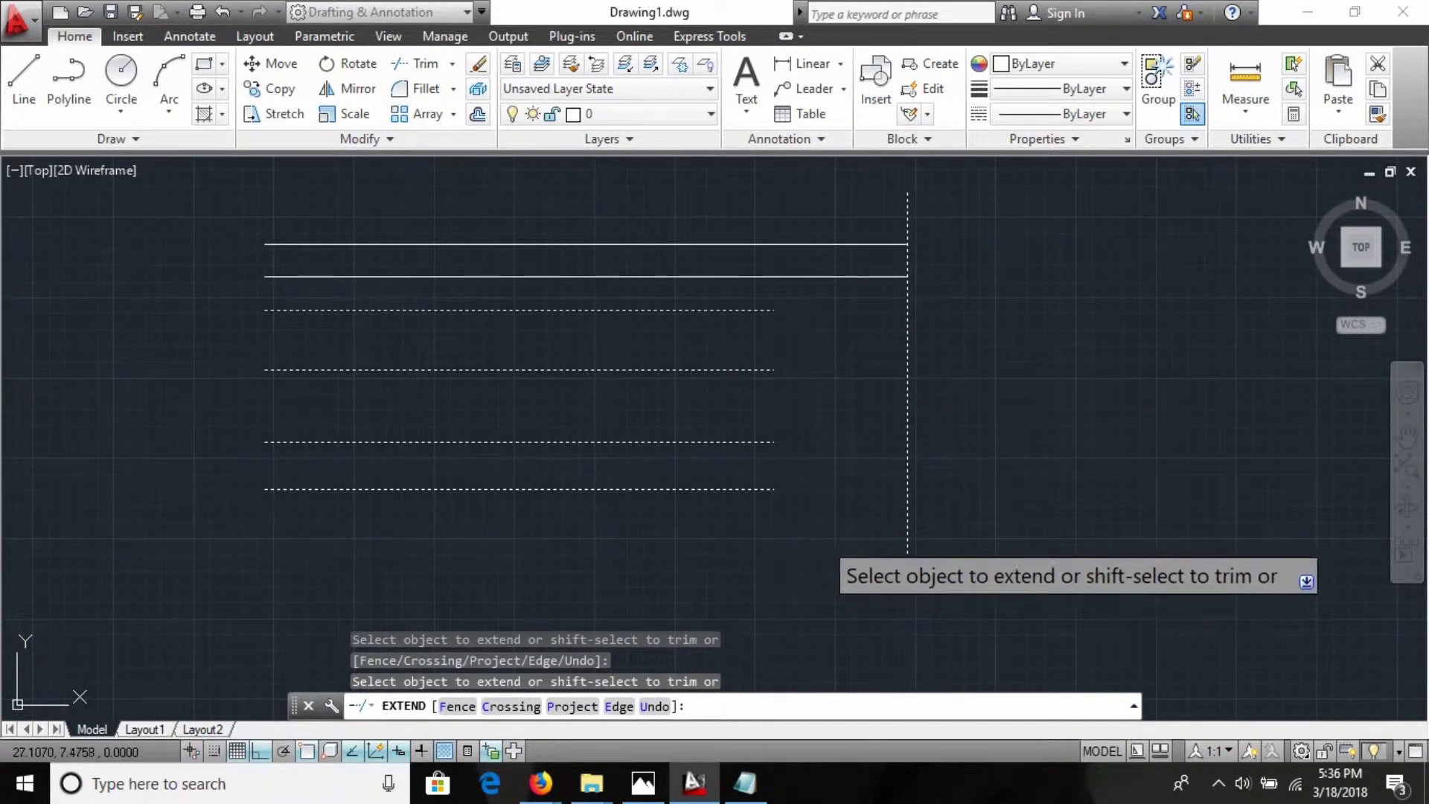
pyautogui.click(822, 539)
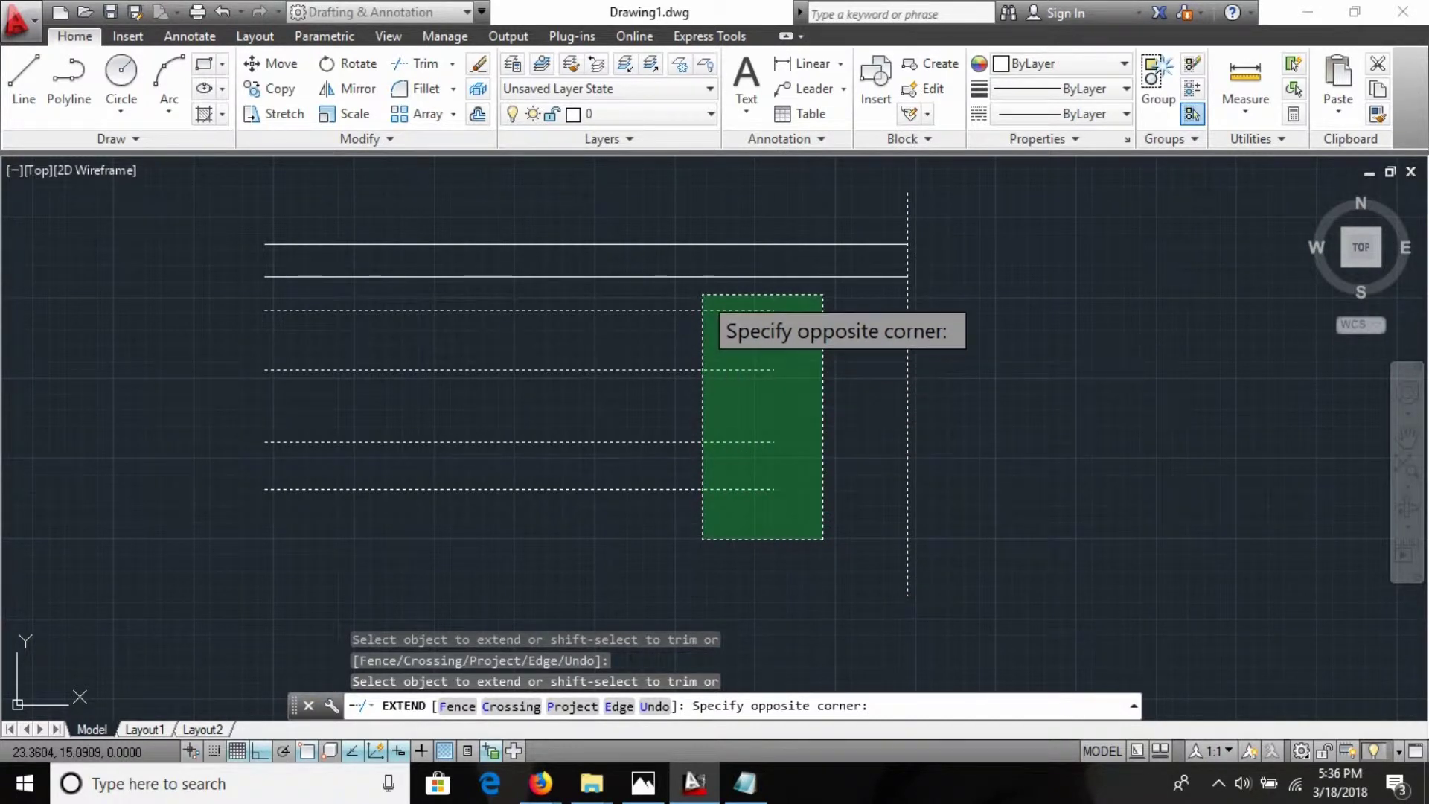
pyautogui.click(701, 295)
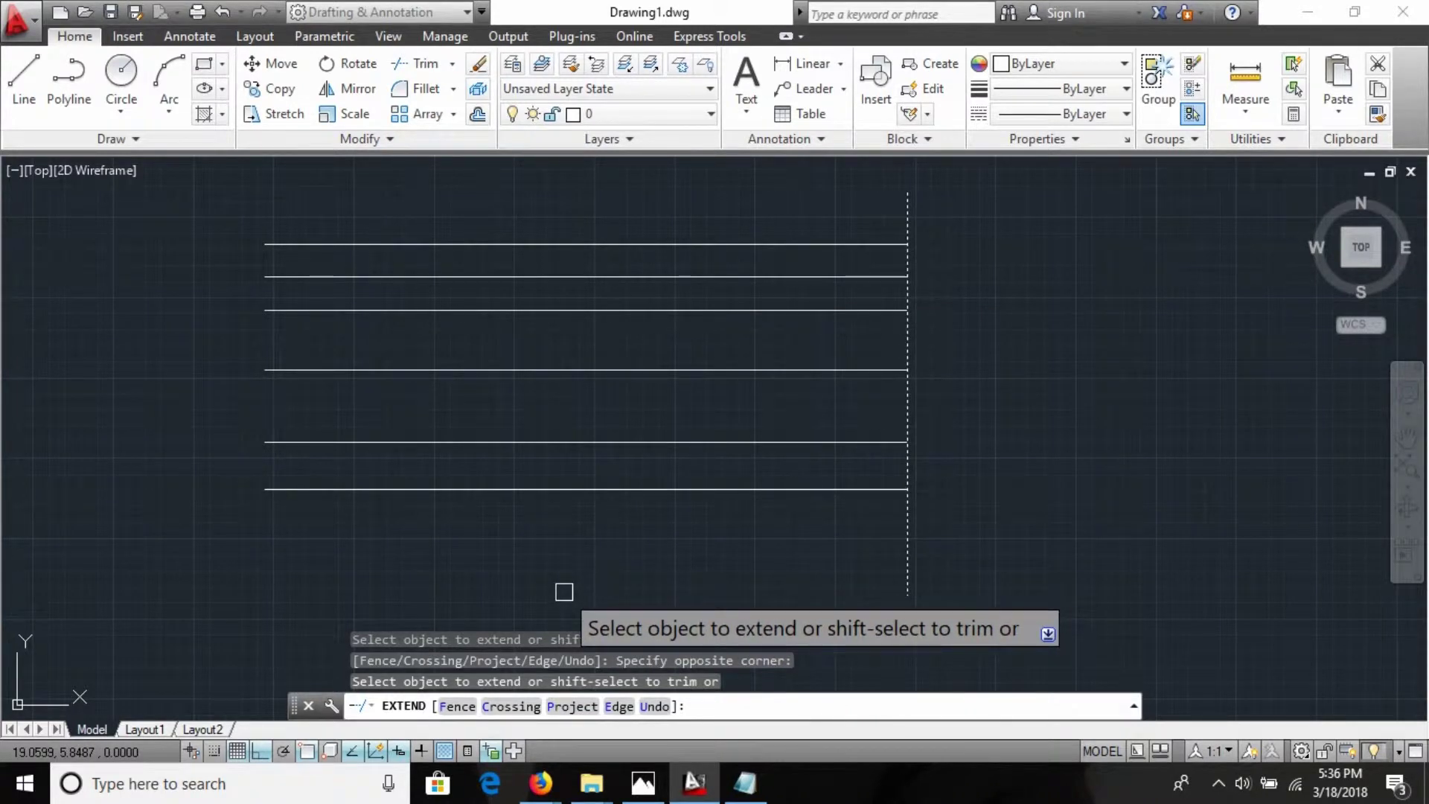
# Step: Switch to the Notepad notes and add the line "ex enter" beneath "extend"
pyautogui.write('`')
pyautogui.hotkey('alt', 'Tab')
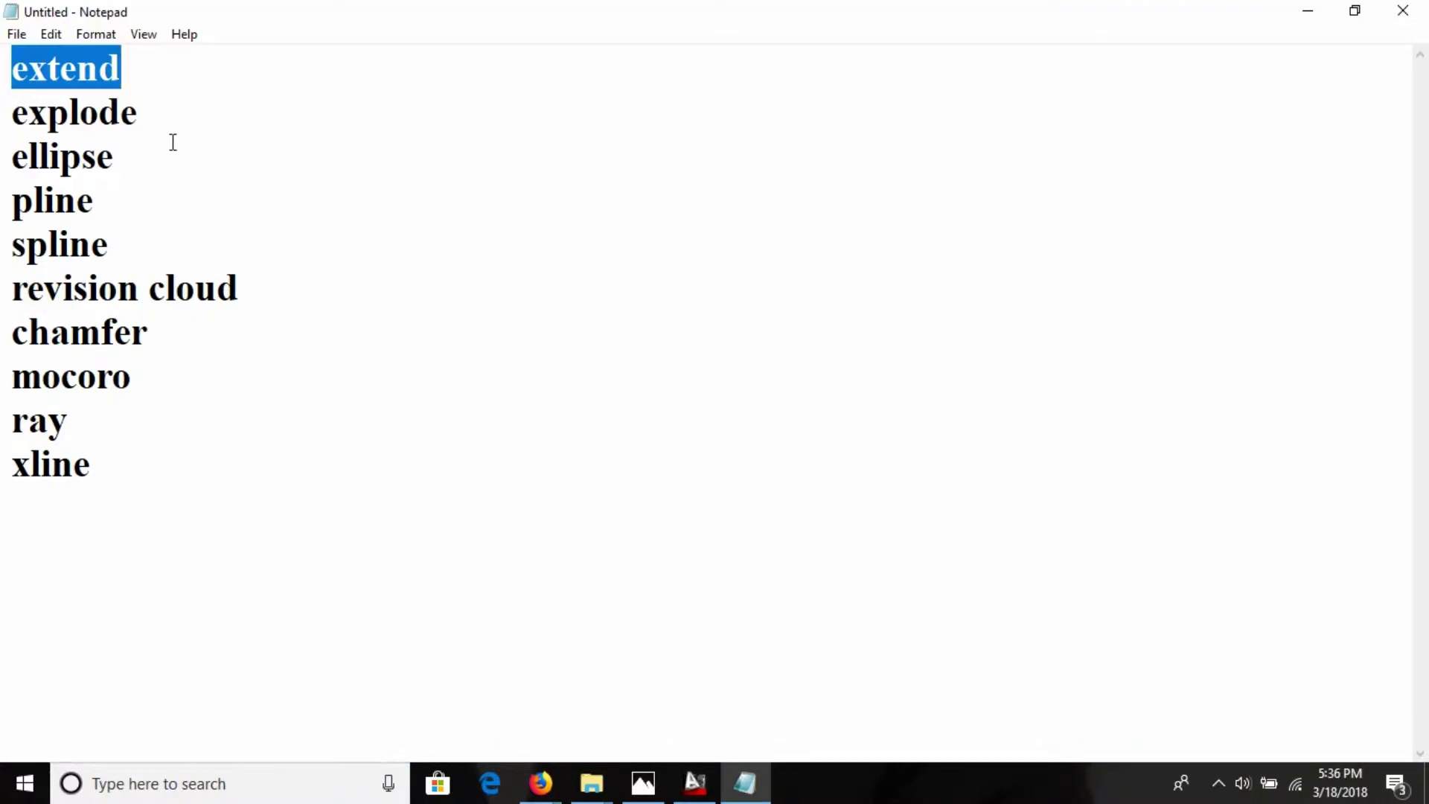
pyautogui.click(159, 64)
pyautogui.press('Return')
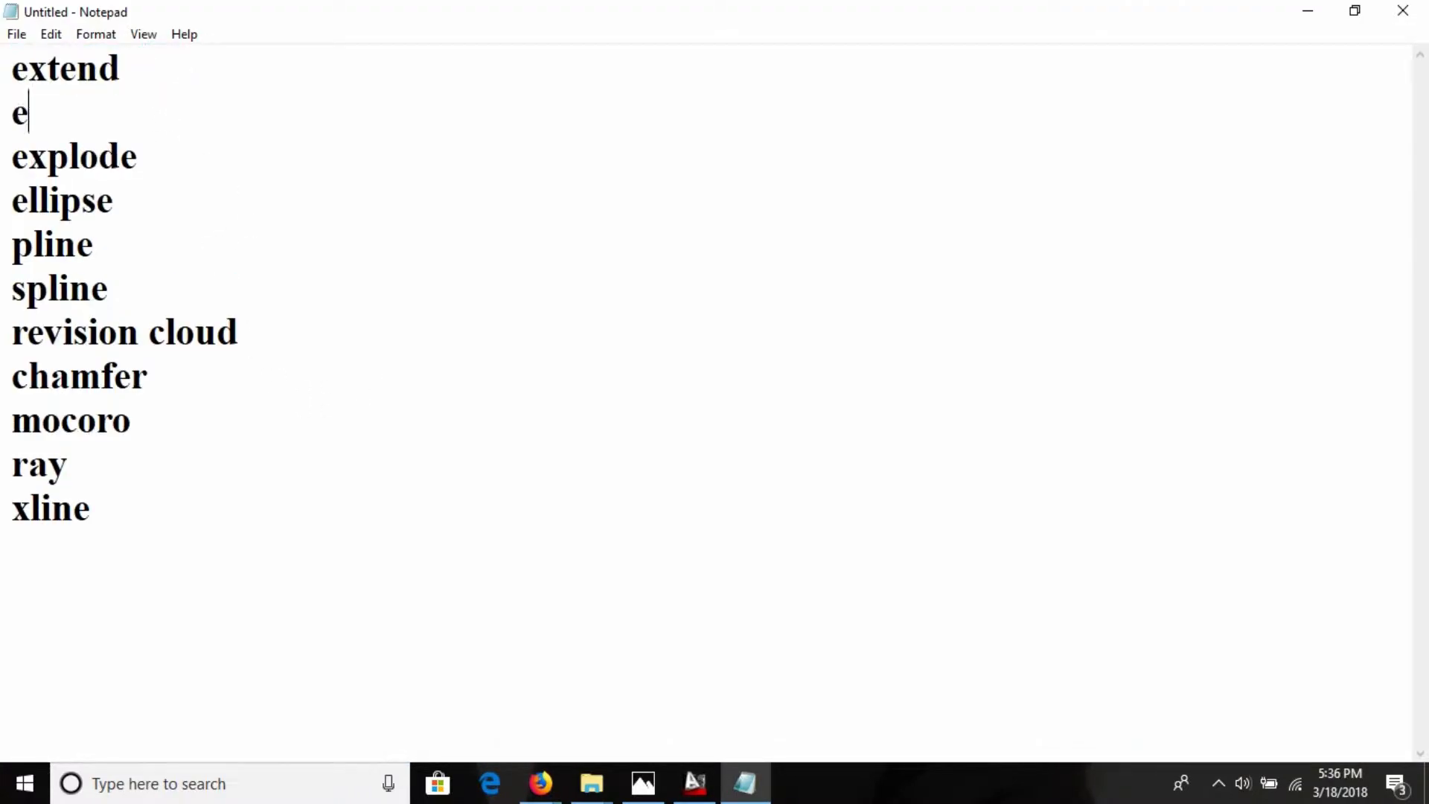
pyautogui.write('ex enter')
pyautogui.press('Return')
# Step: Add the note lines "select the obejcts enter" and "select the obeject to extend" beneath "ex enter"
pyautogui.write('sele')
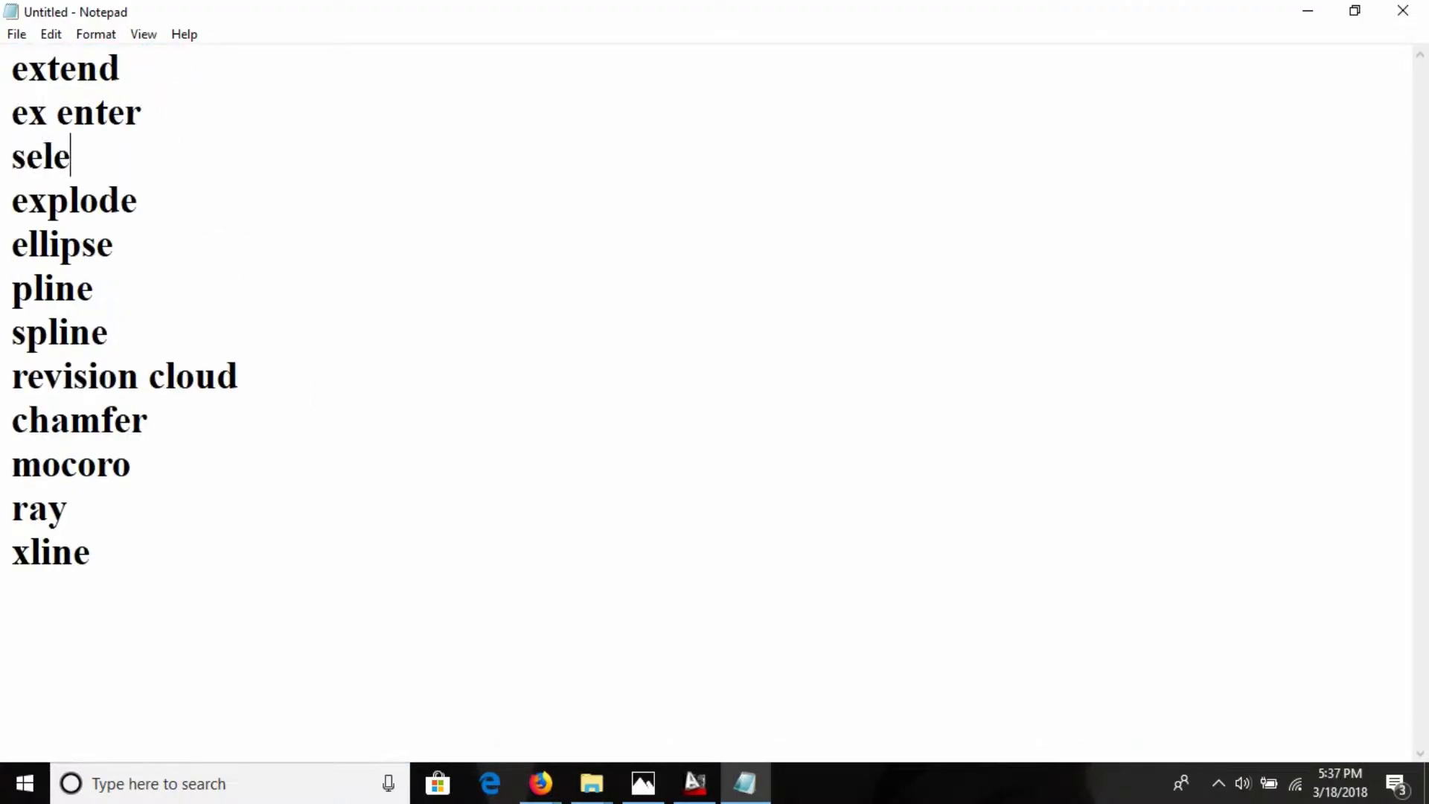
pyautogui.write('ct the obejct')
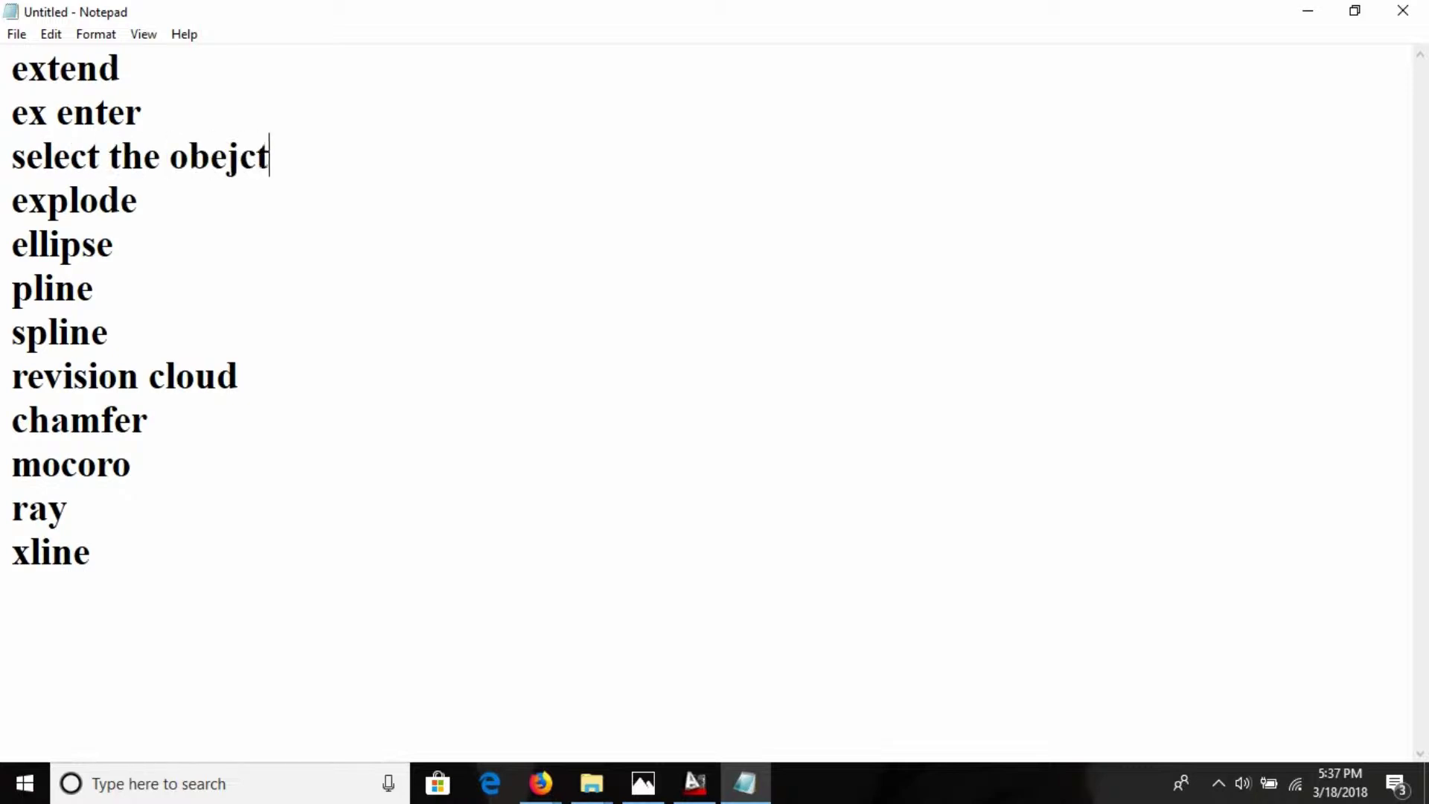
pyautogui.write('s enter')
pyautogui.press('Return')
pyautogui.write('select ')
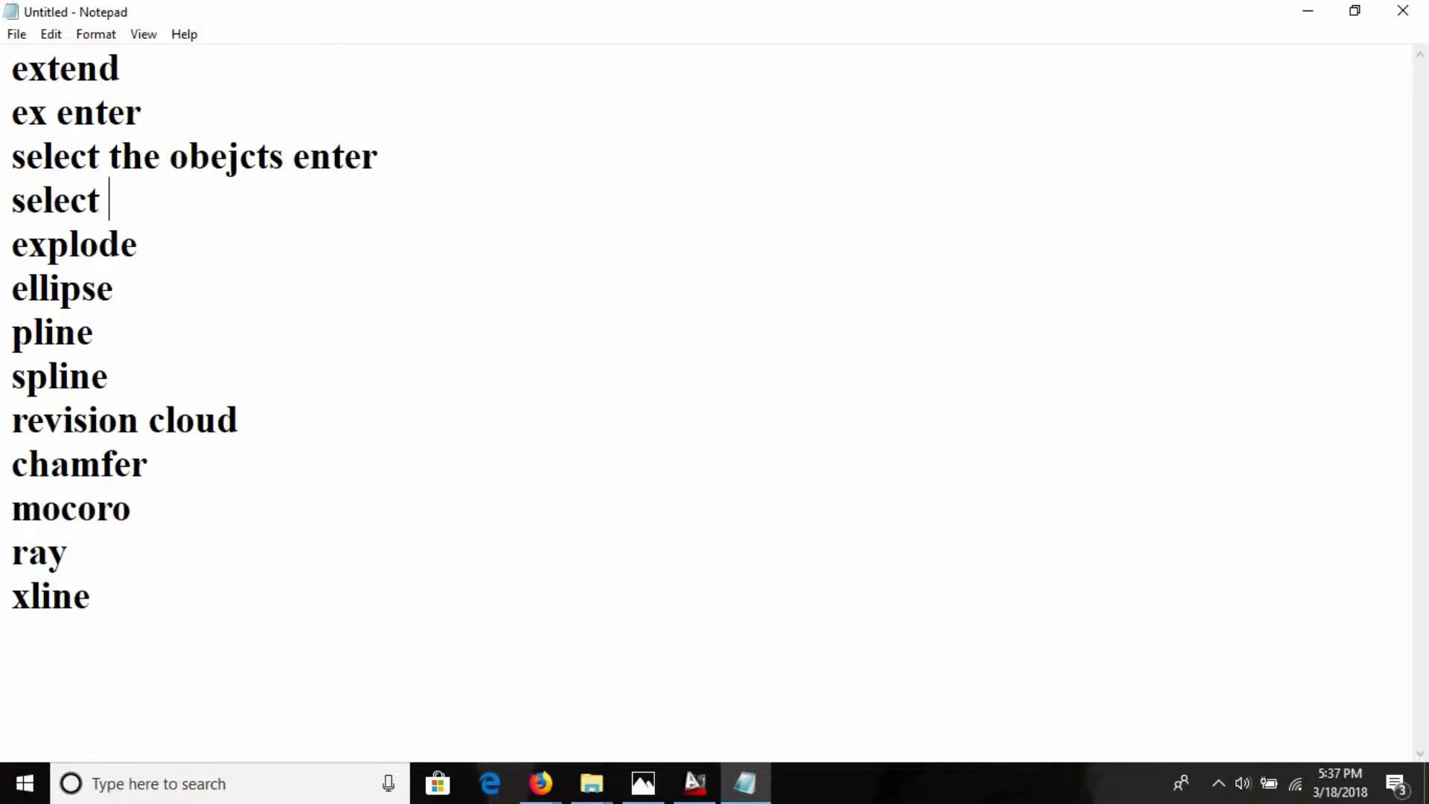
pyautogui.write('the o')
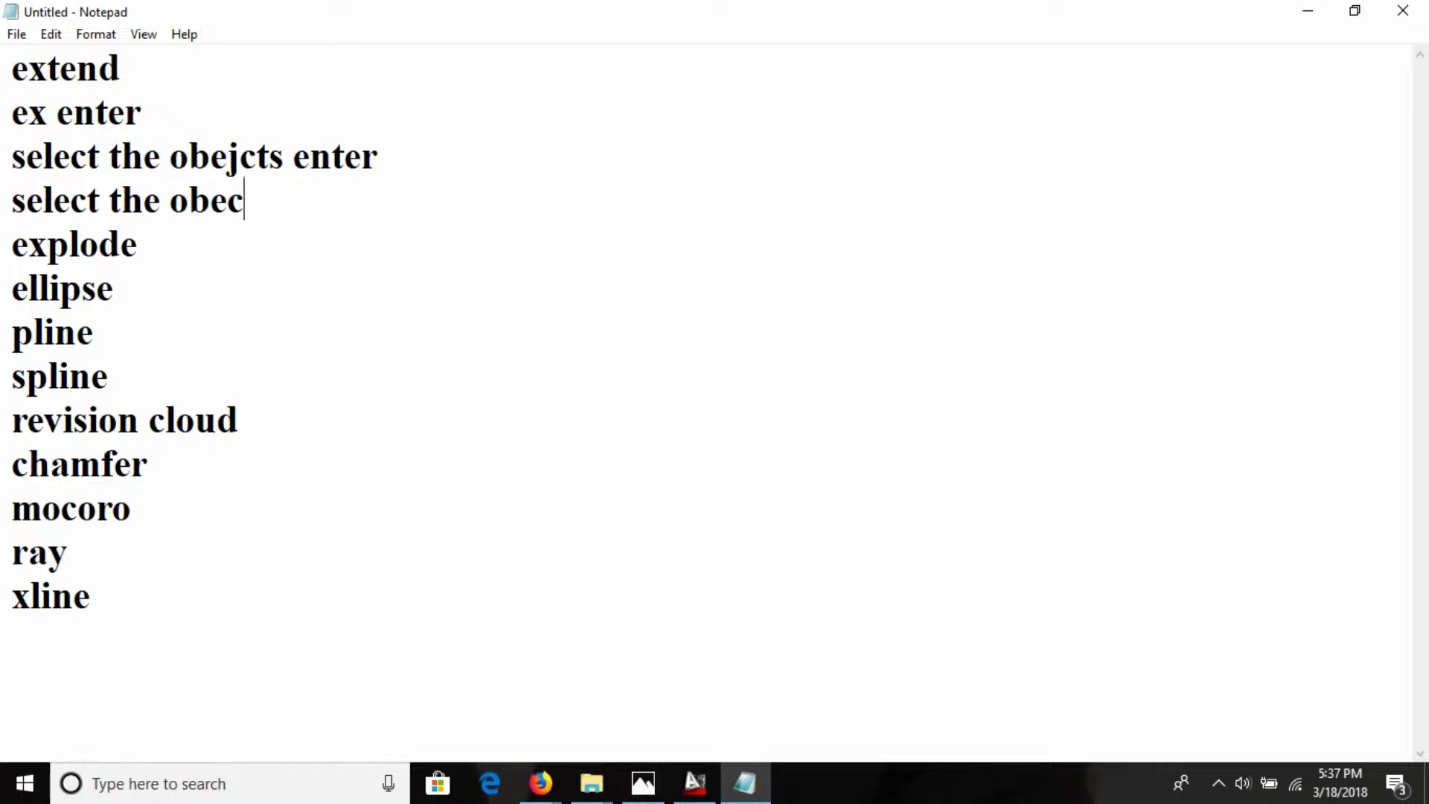
pyautogui.write('beject to')
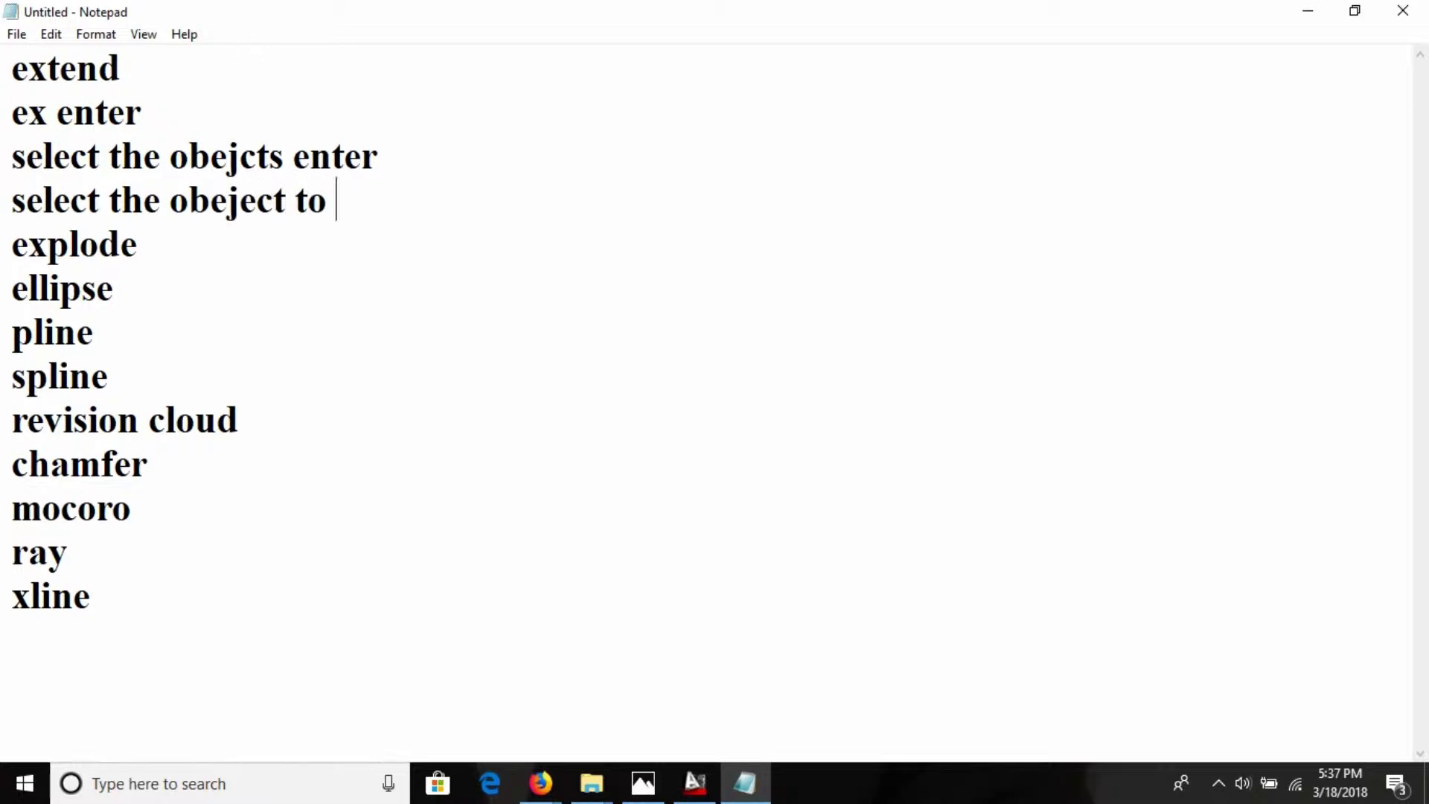
pyautogui.write(' extend')
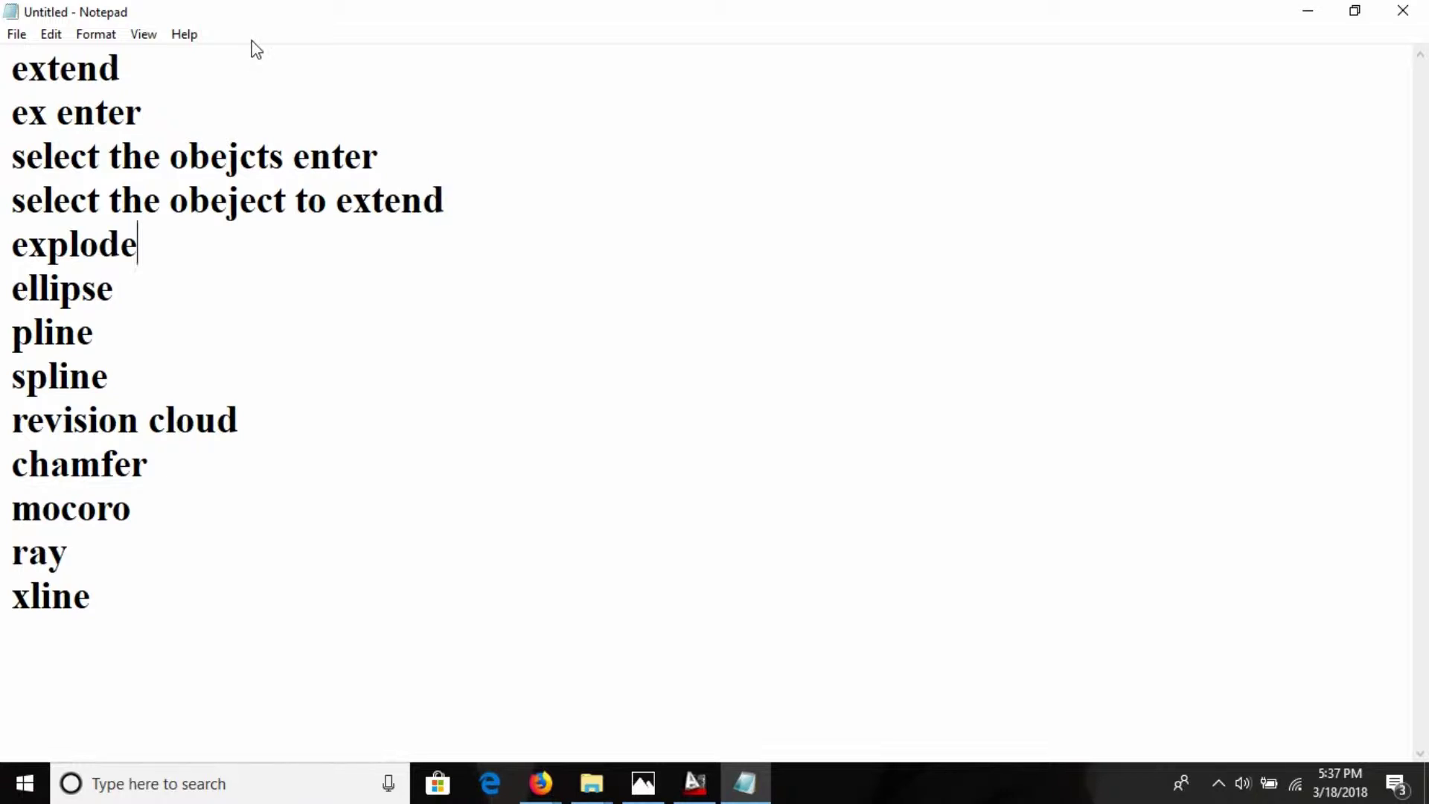
# Step: Complete the "explode" line in the notes so it reads "explode it converts compound object to its components objects"
pyautogui.press('BackSpace')
pyautogui.write('it co')
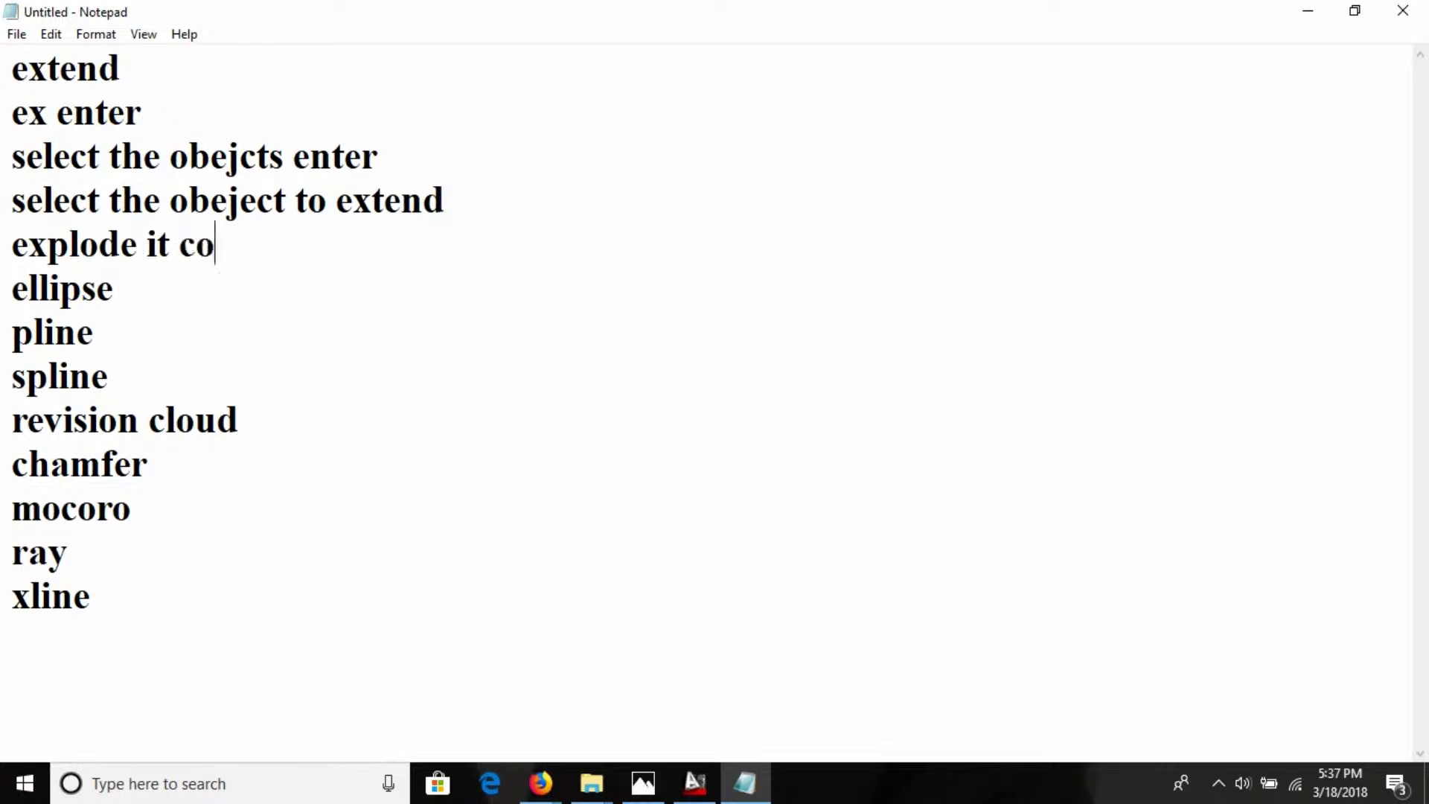
pyautogui.write('nverts c')
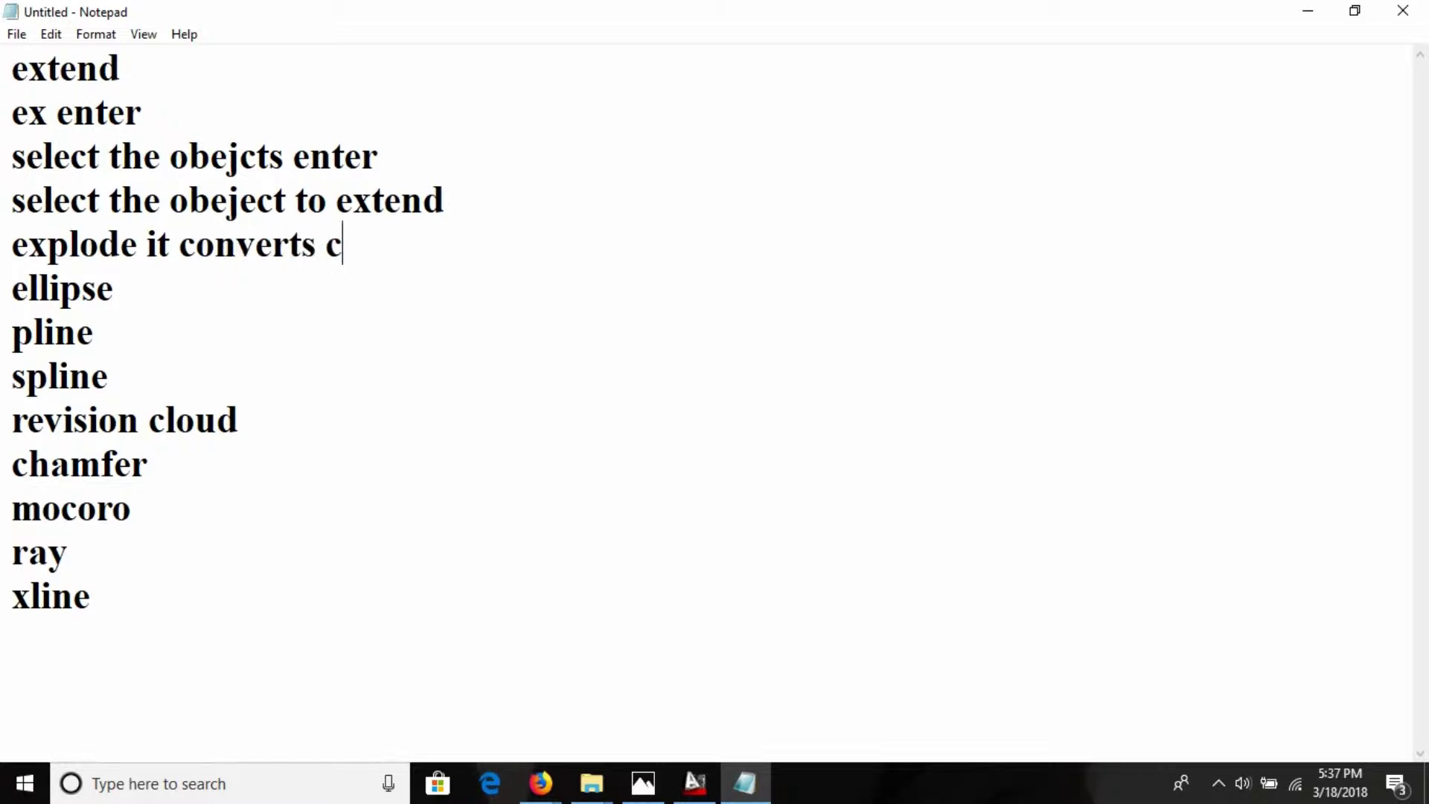
pyautogui.write('ompun')
pyautogui.press('BackSpace')
pyautogui.write('o')
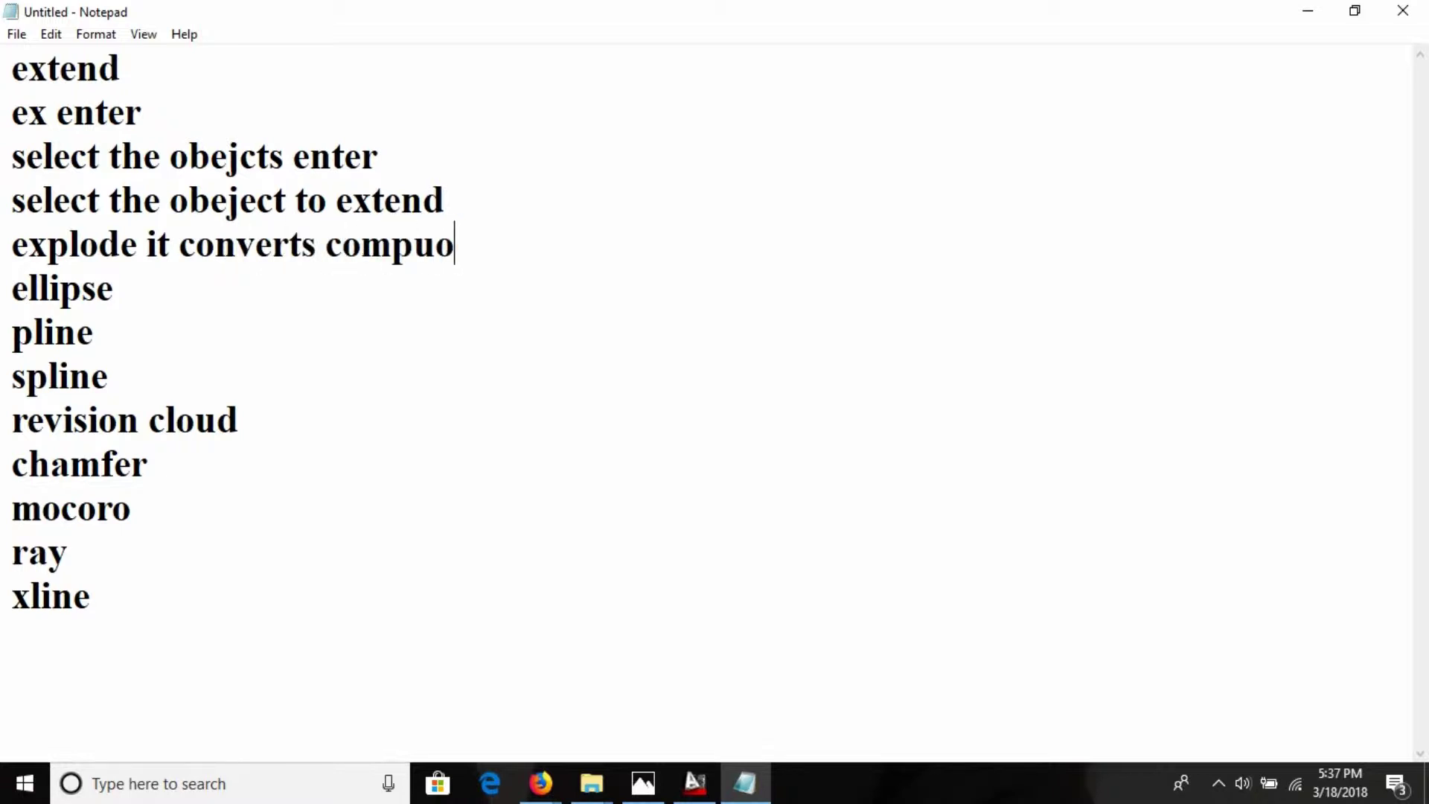
pyautogui.press('BackSpace')
pyautogui.write('ound ')
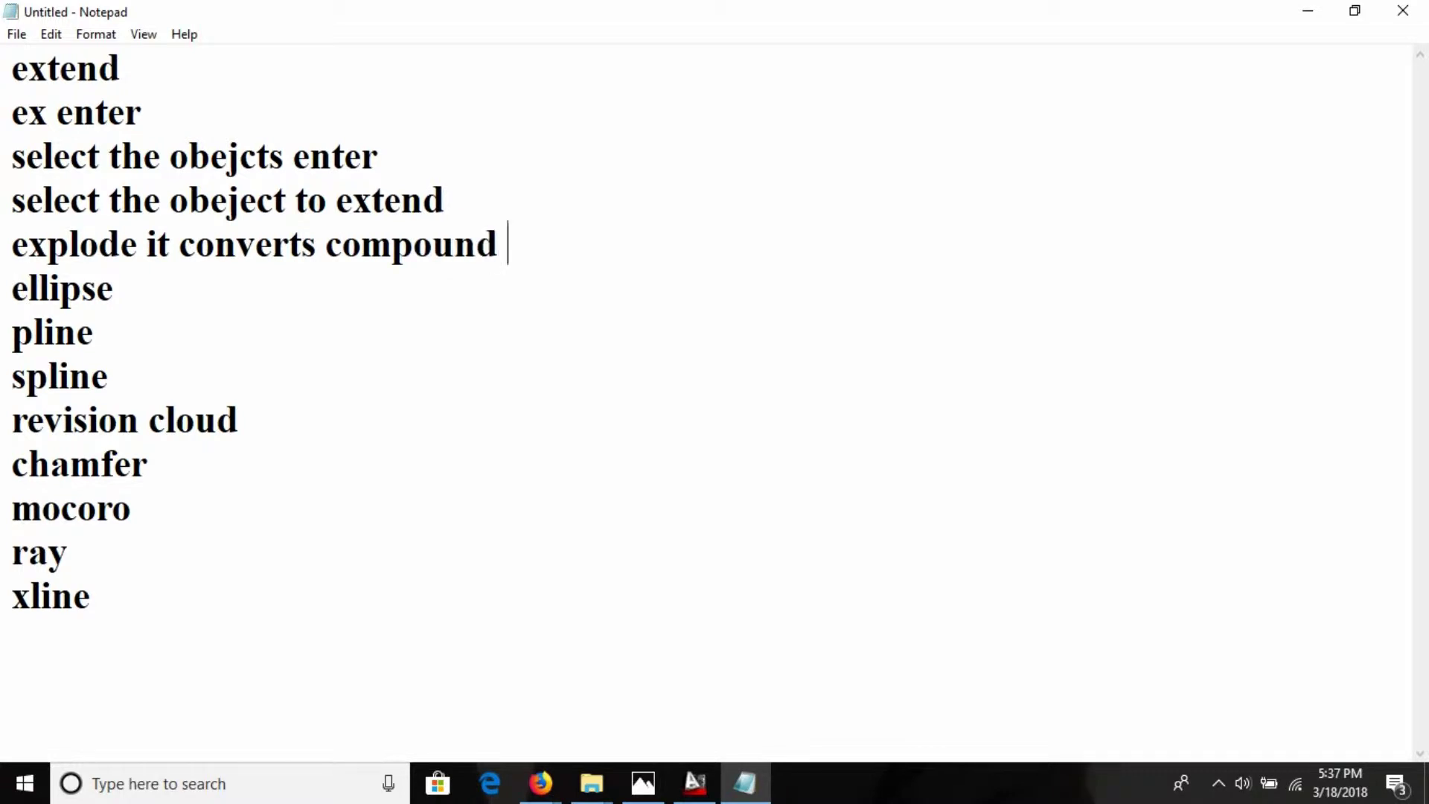
pyautogui.write('object to')
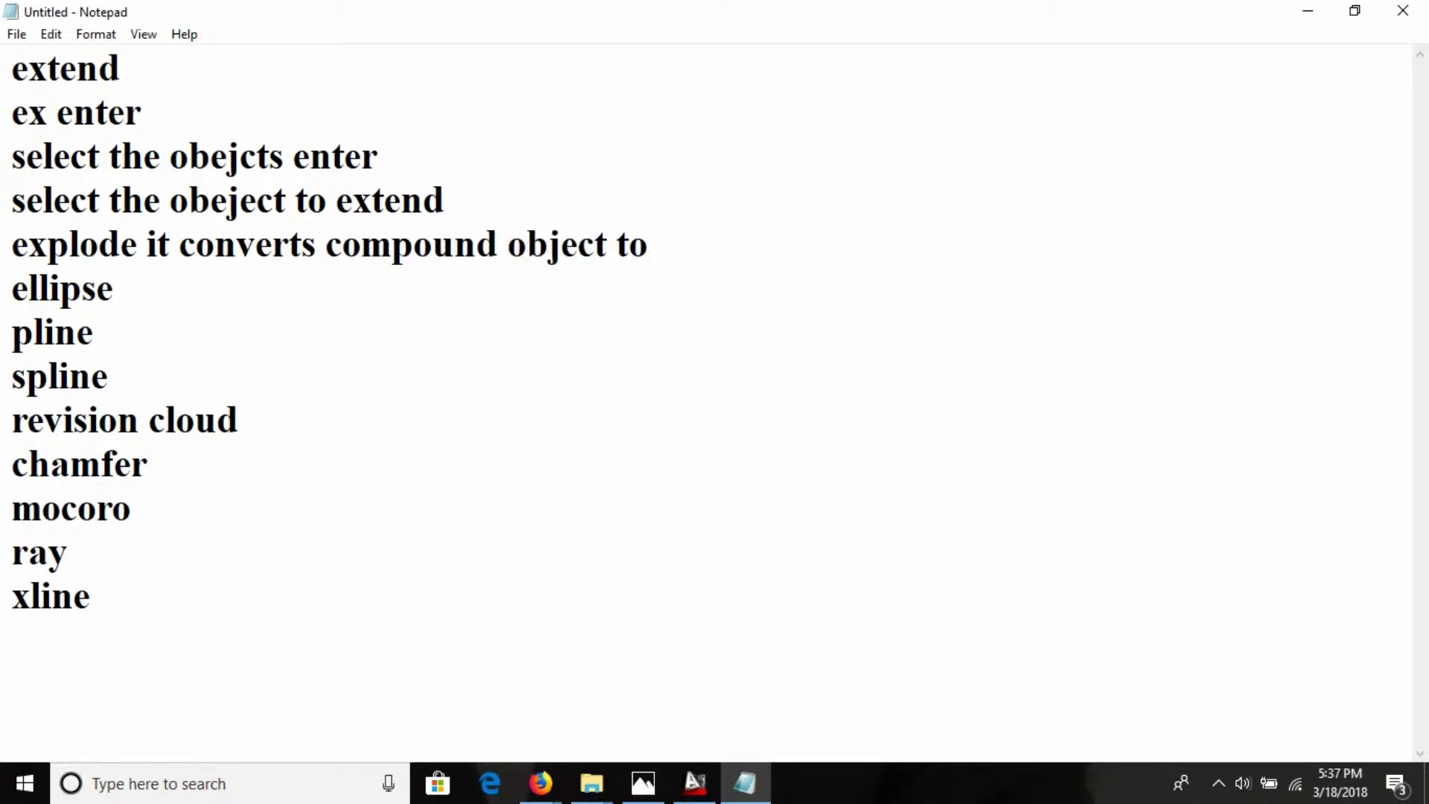
pyautogui.write(' its comp')
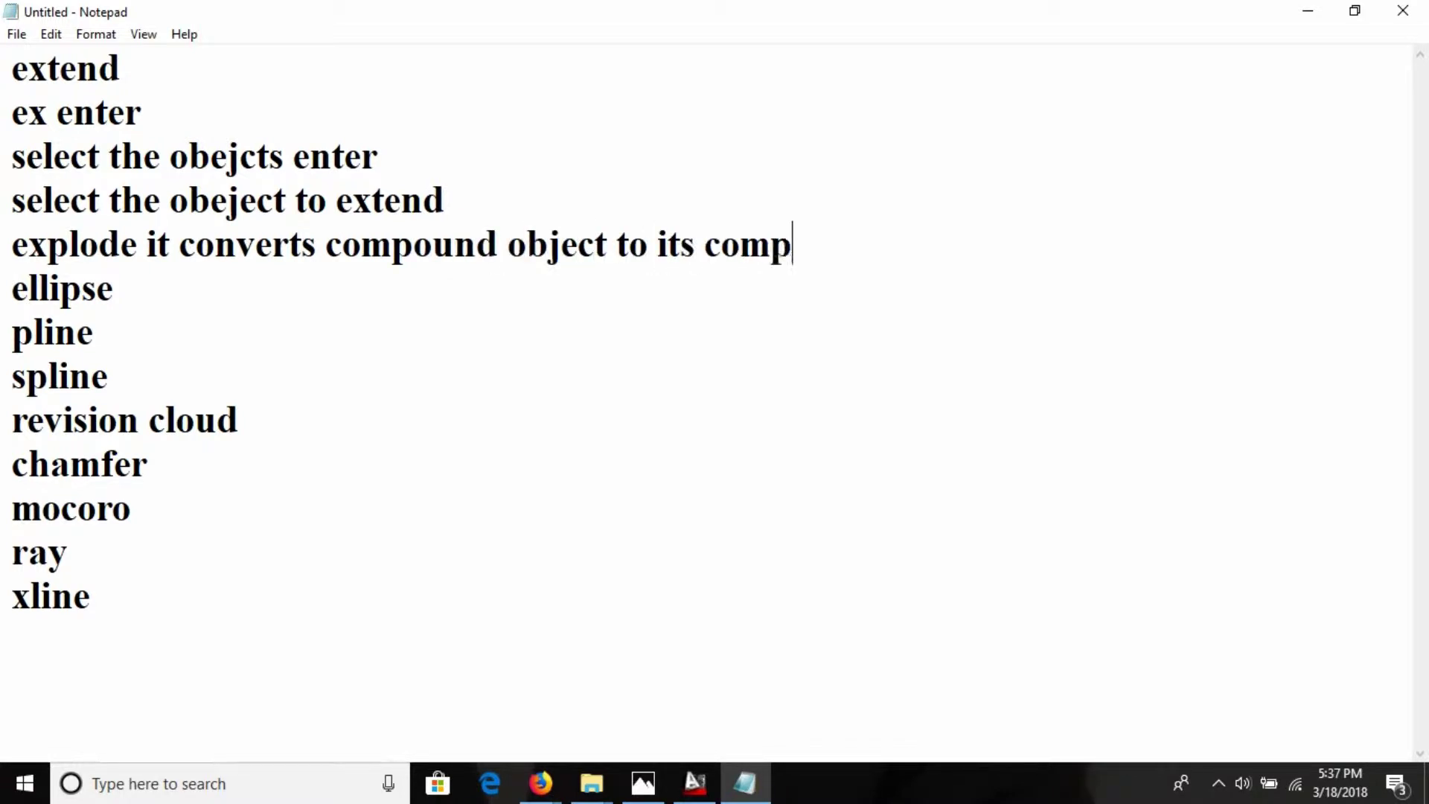
pyautogui.write('onents obje')
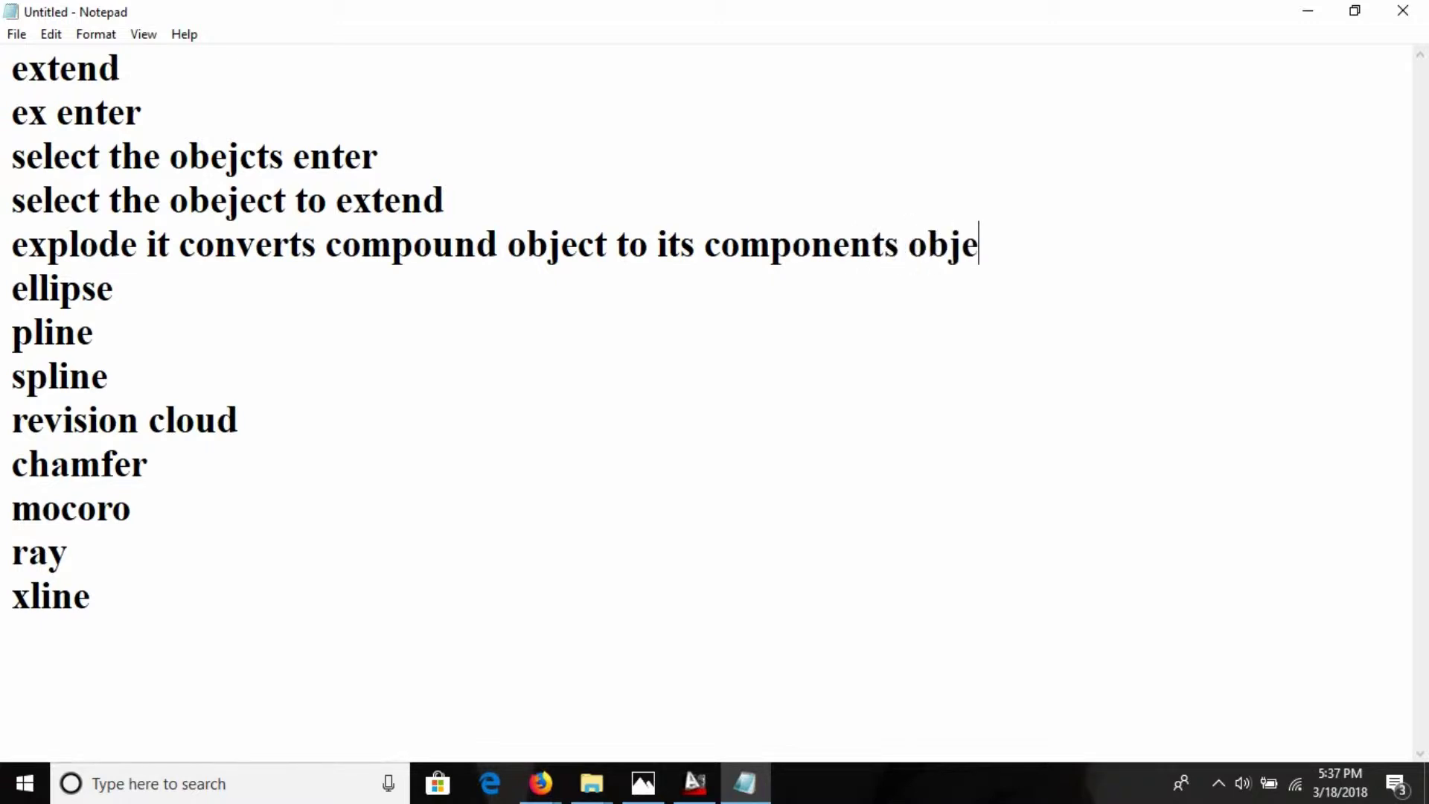
pyautogui.write('cts')
# Step: Switch to AutoCAD, end the Extend command and erase all the lines in the drawing
pyautogui.hotkey('alt', 'Tab')
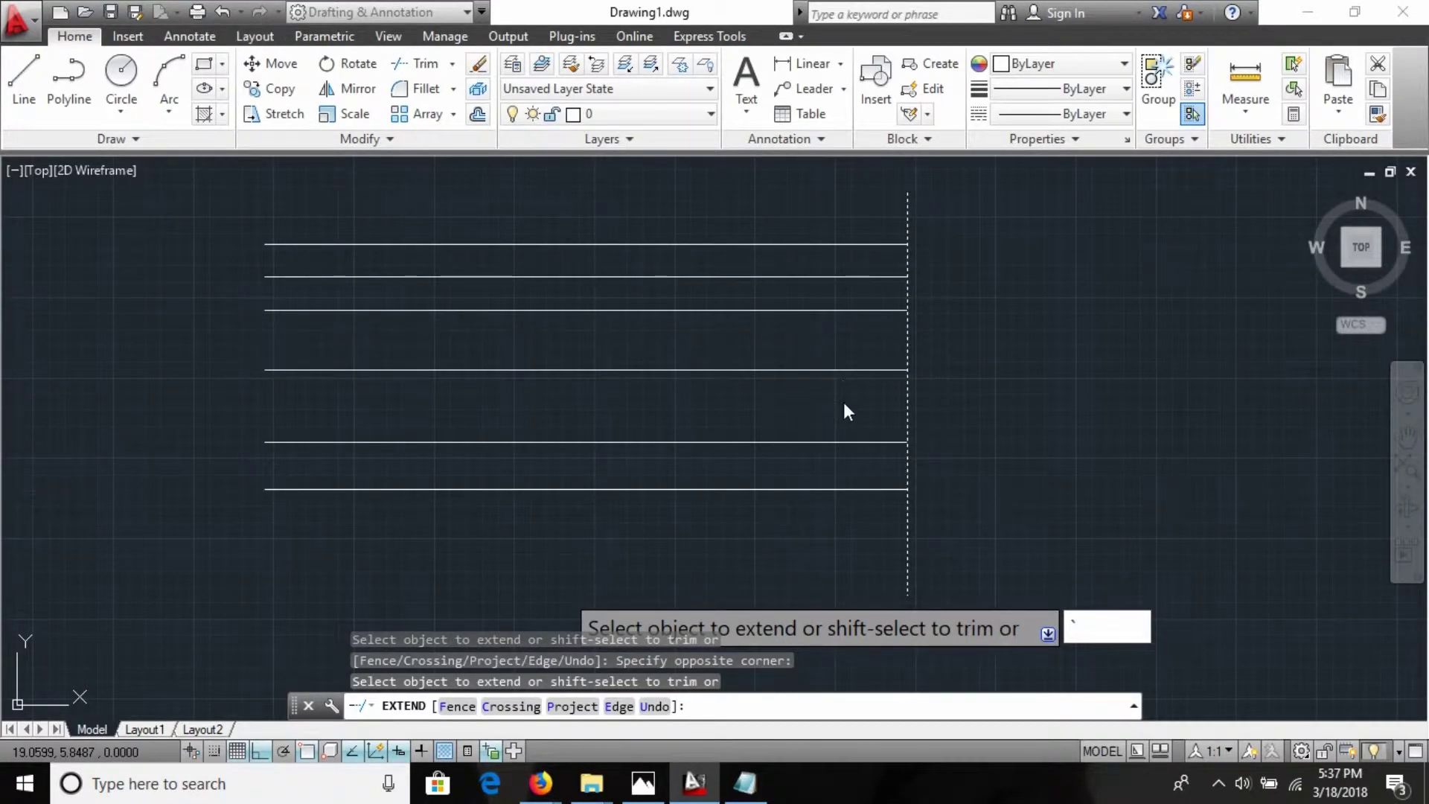
pyautogui.press('Escape')
pyautogui.press('Escape')
pyautogui.hotkey('ctrl', 'a')
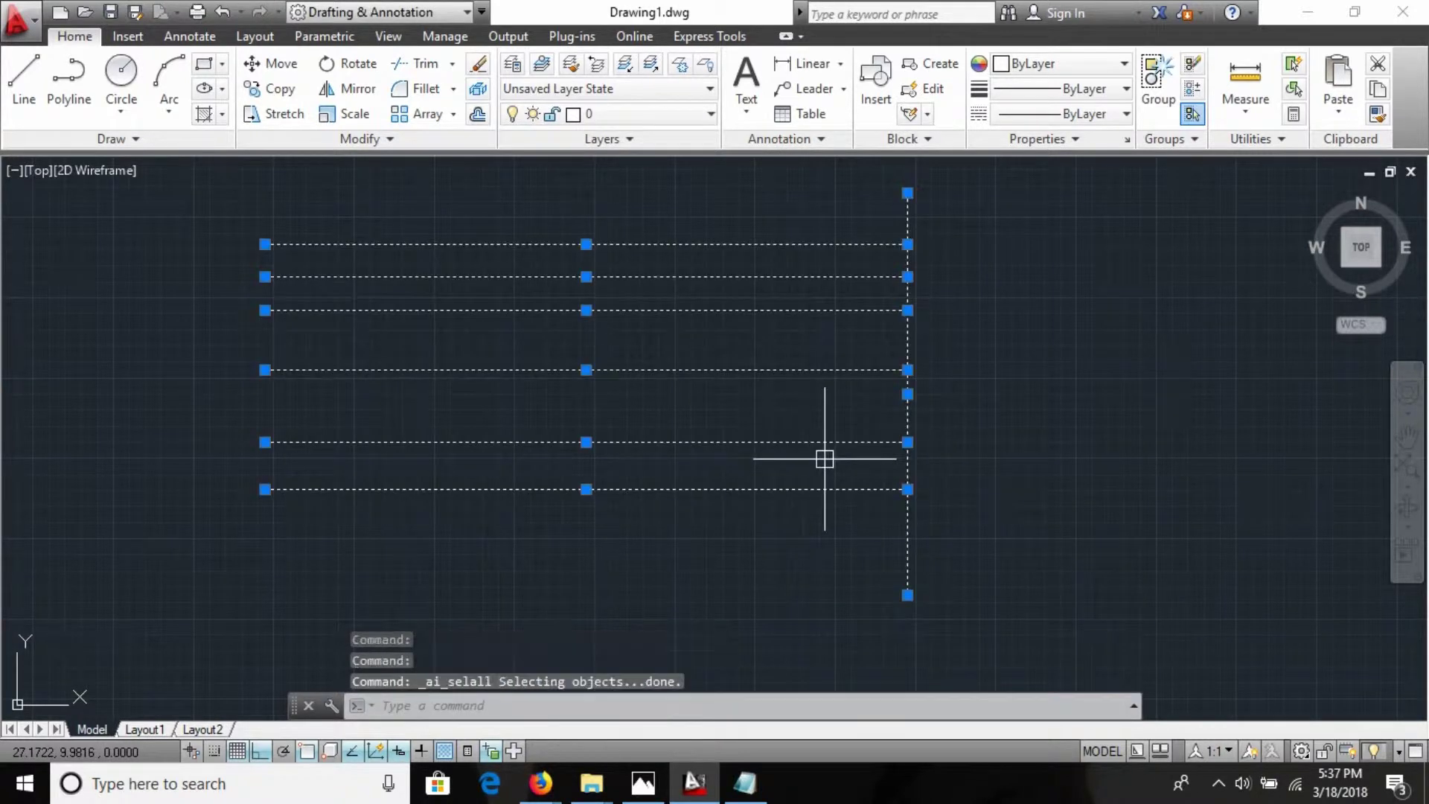
pyautogui.press('Delete')
# Step: Draw a nearly square rectangle with its upper-left corner near 13.49, 16.07
pyautogui.write('rec')
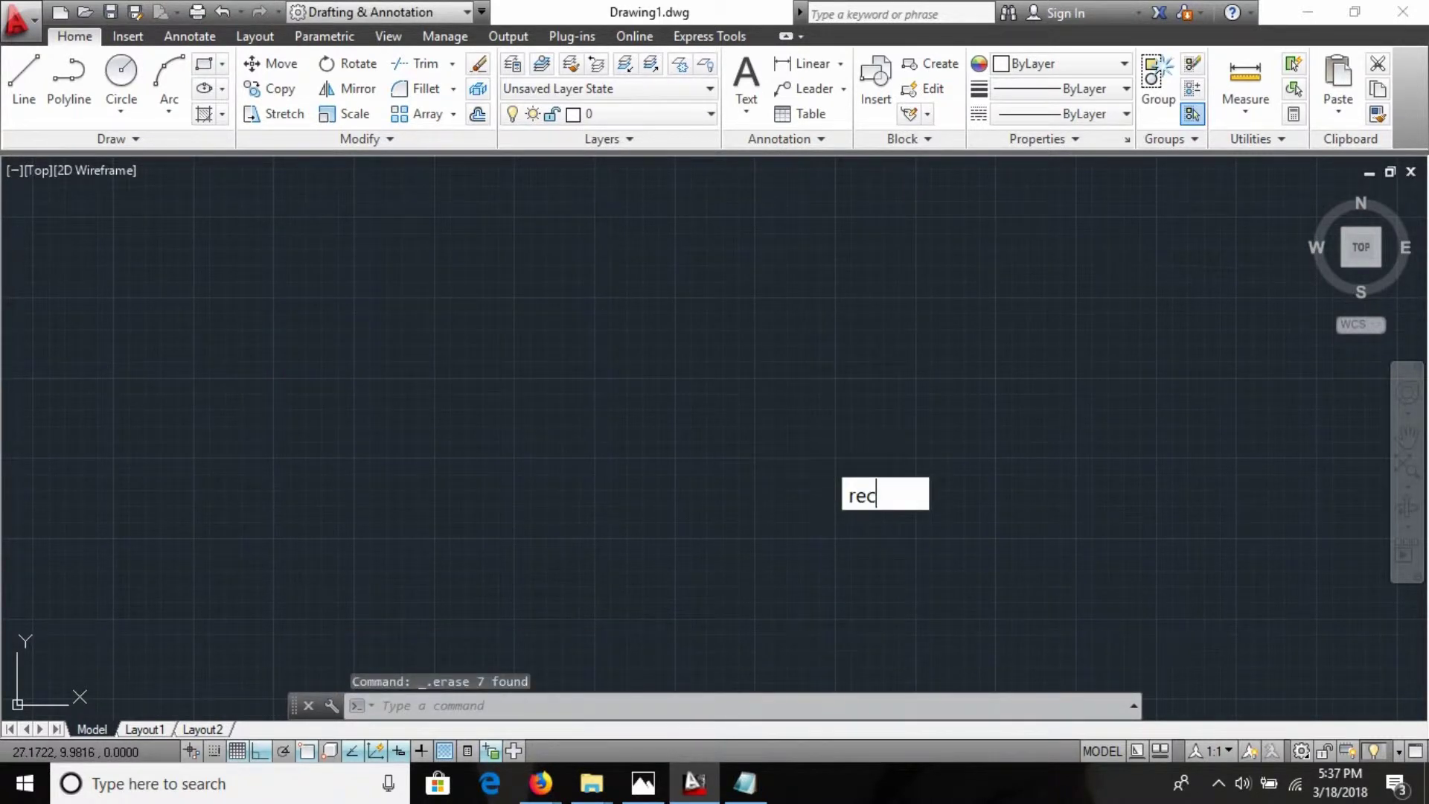
pyautogui.press('Escape')
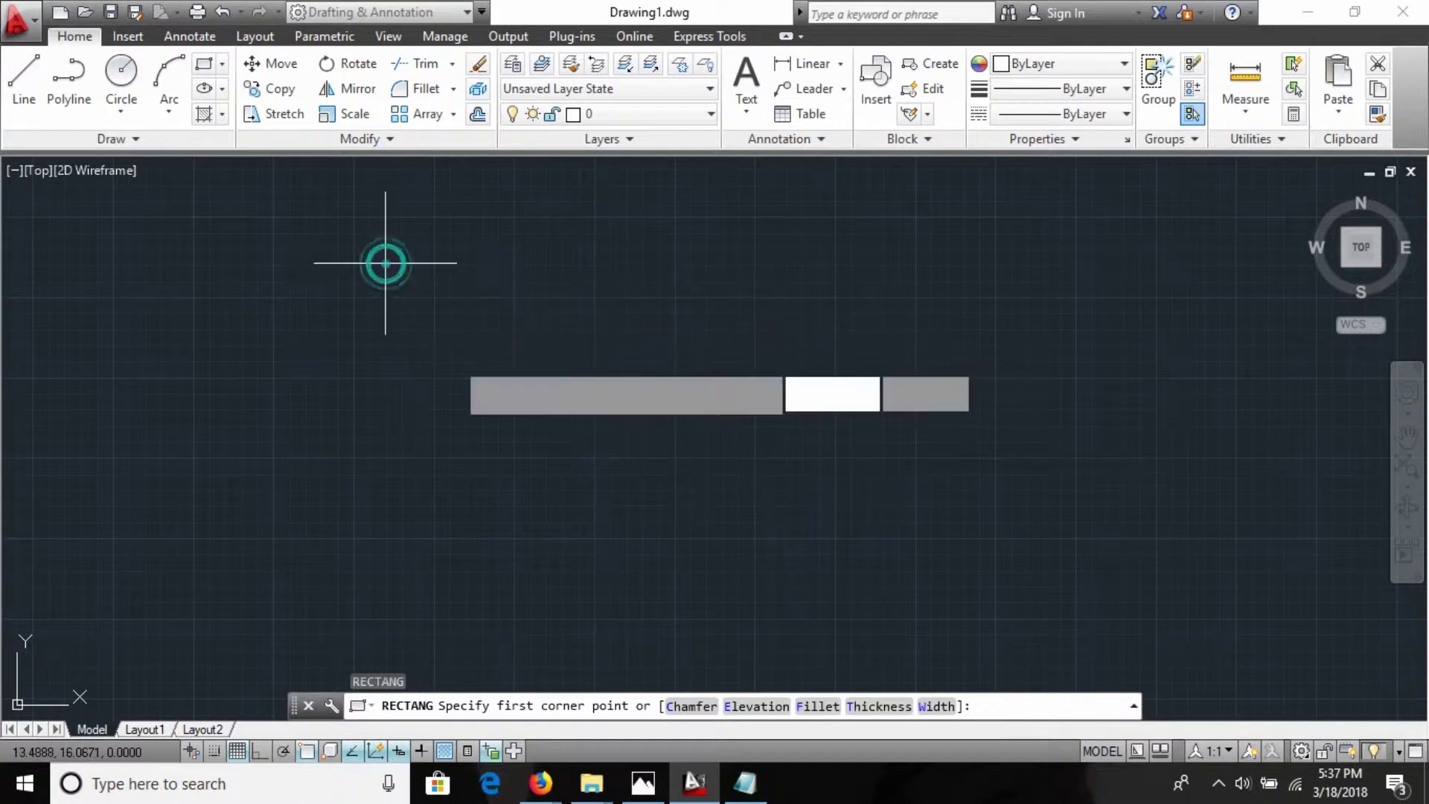
pyautogui.click(387, 263)
pyautogui.click(686, 545)
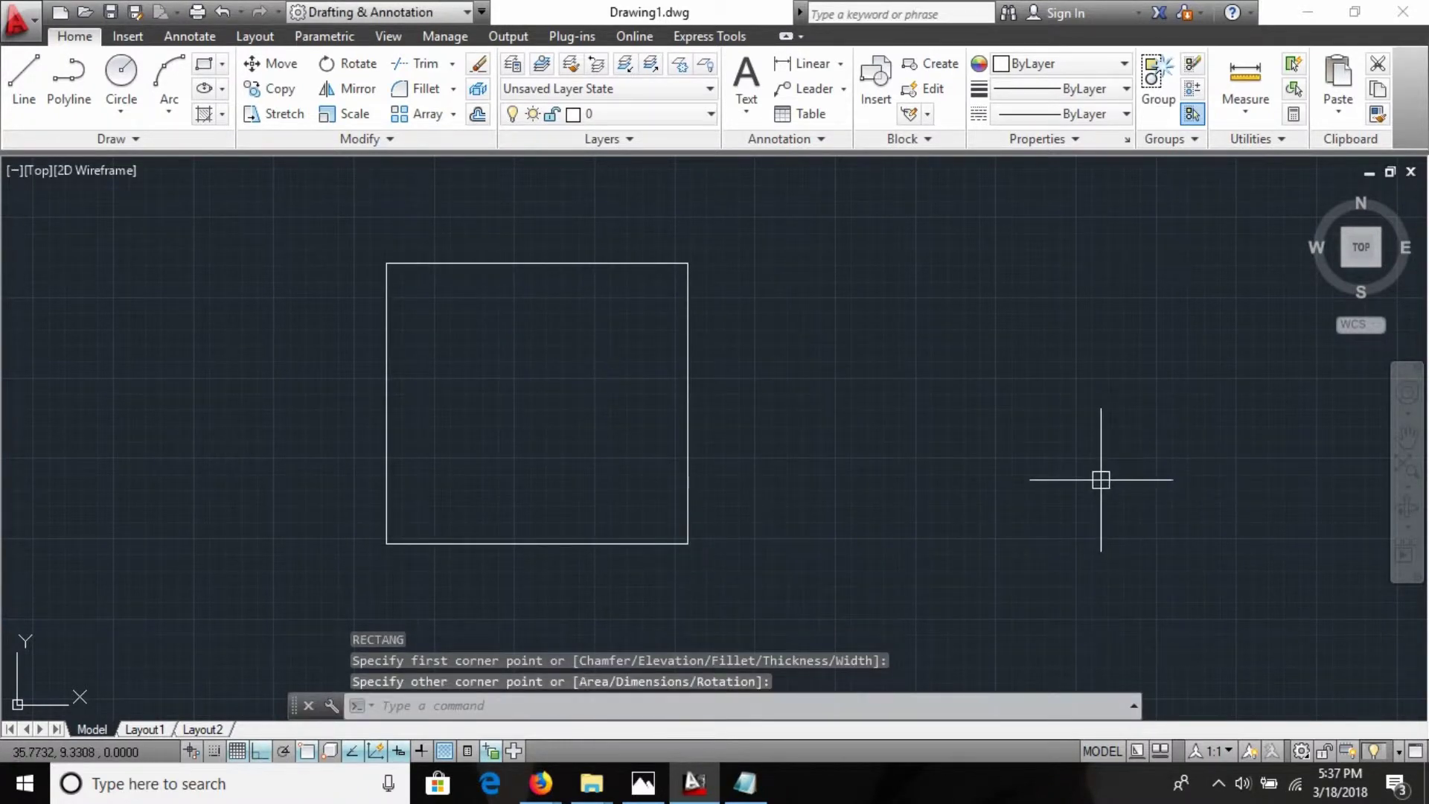
# Step: Select the rectangle by its top edge and again by its bottom edge to check whether it is one object, clearing each selection
pyautogui.click(616, 262)
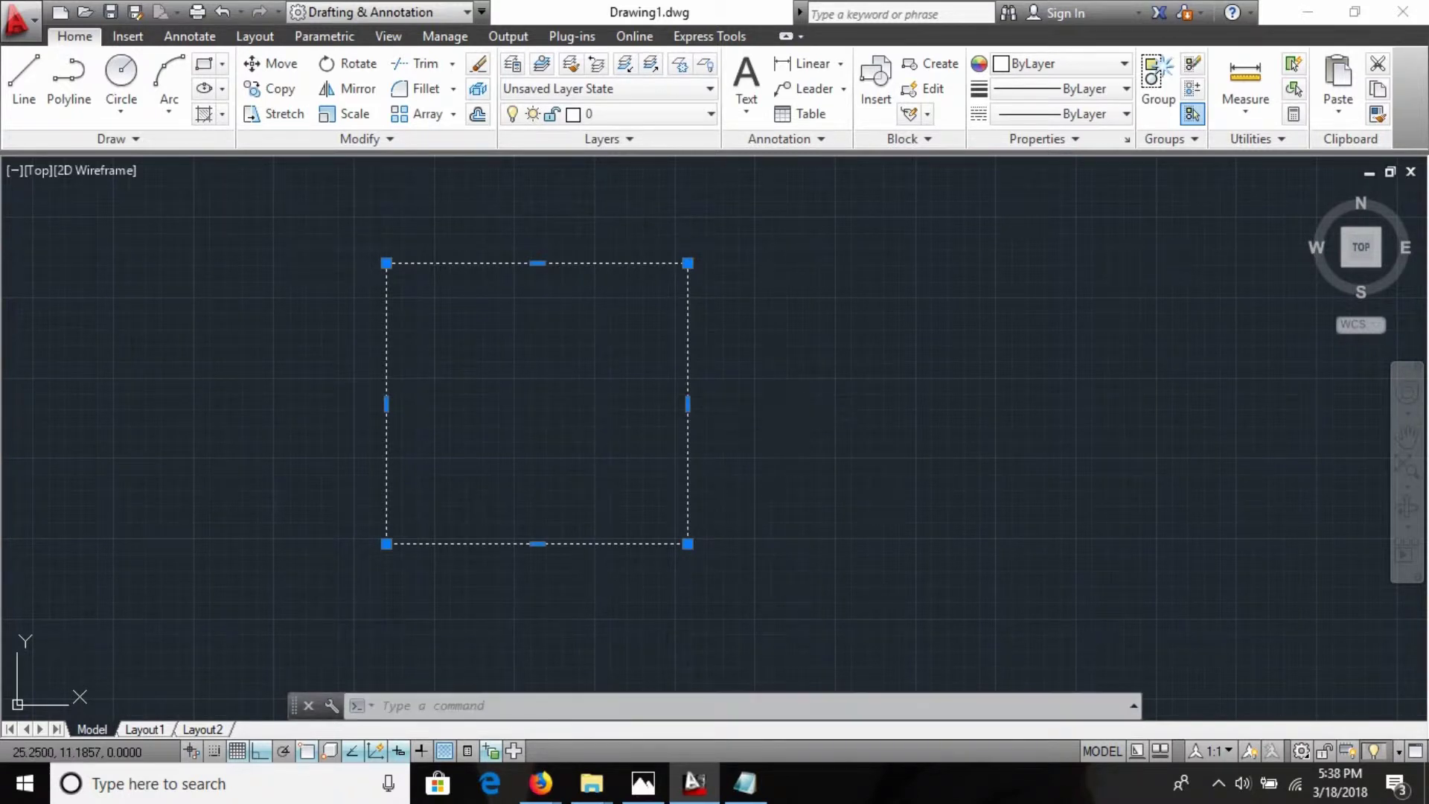
pyautogui.press('Escape')
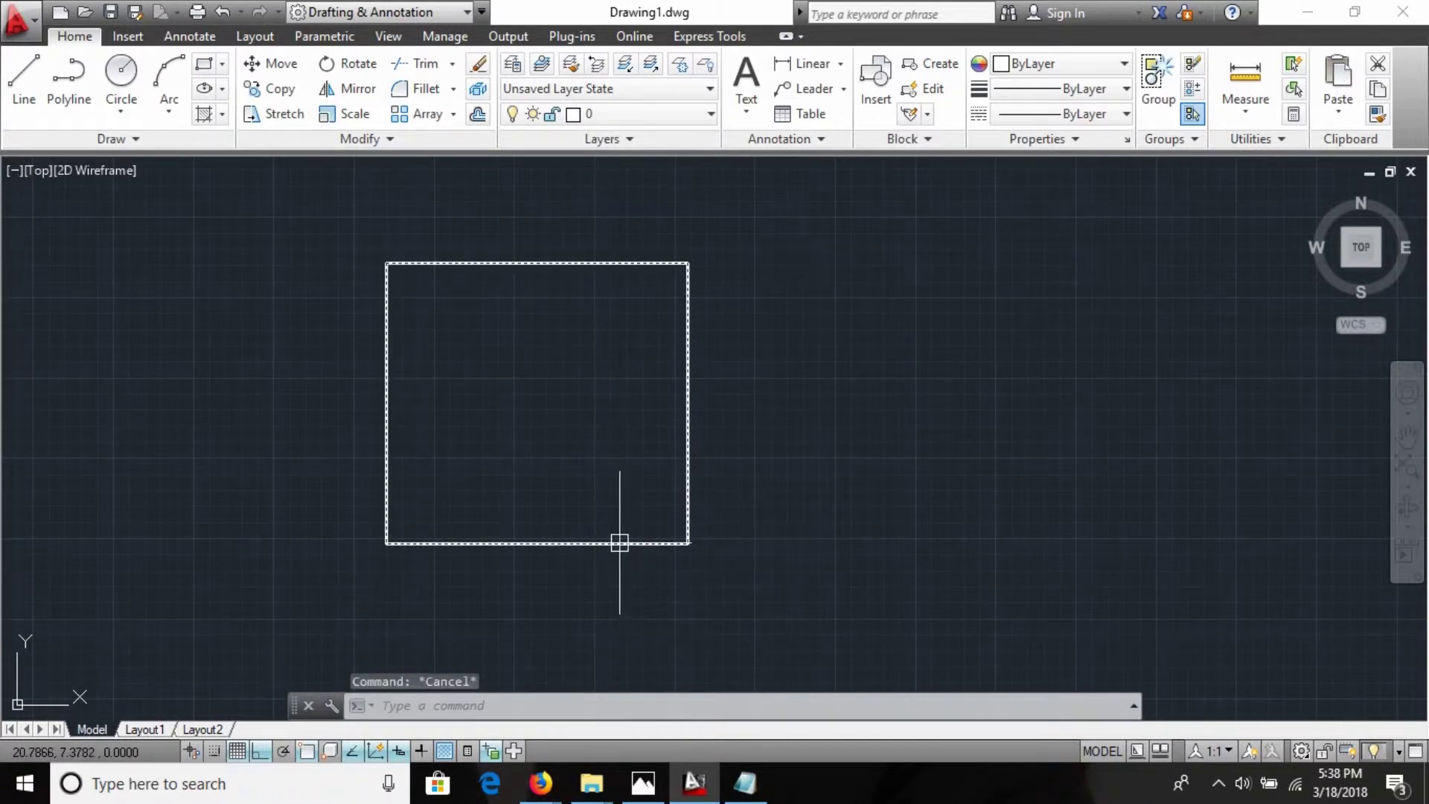
pyautogui.click(622, 544)
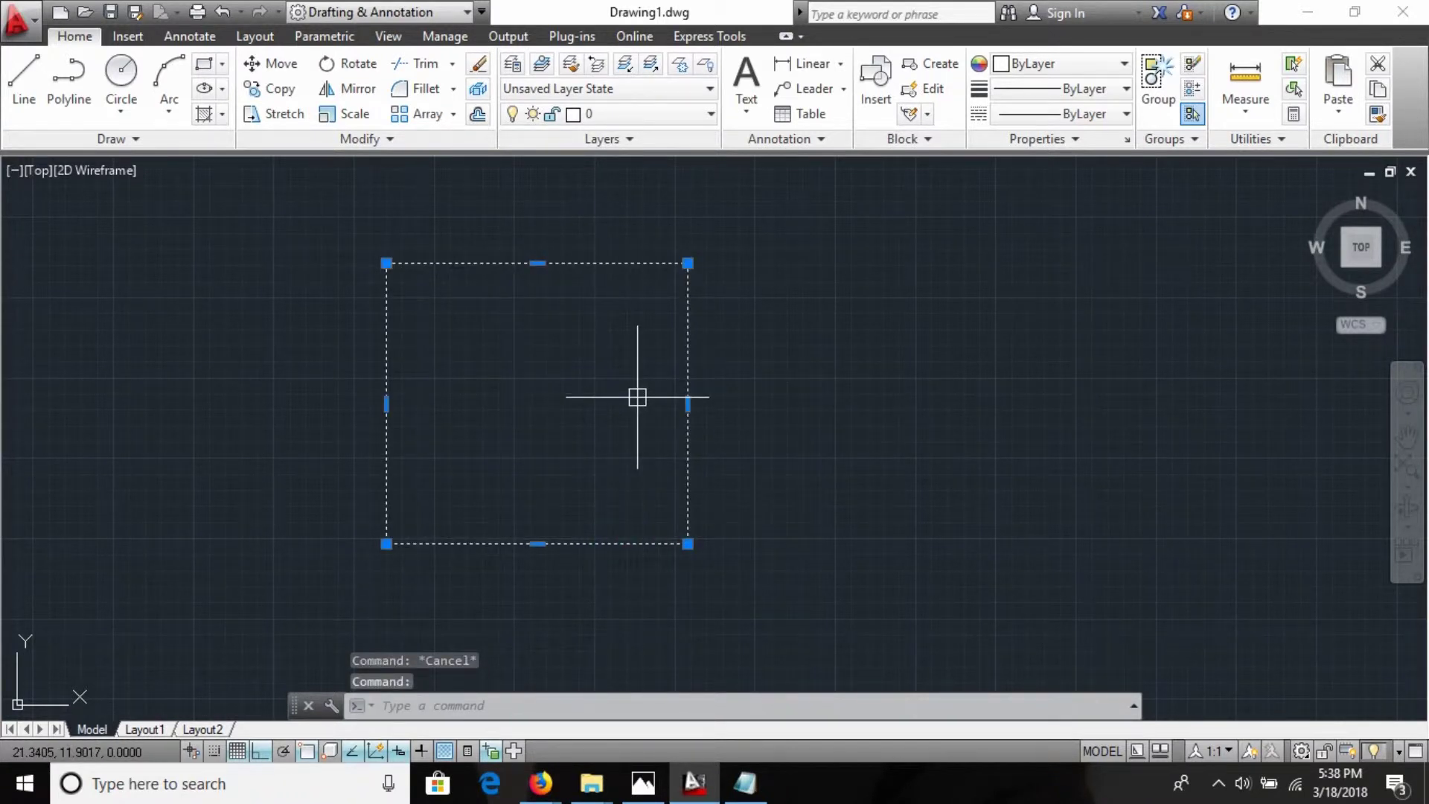
pyautogui.press('Escape')
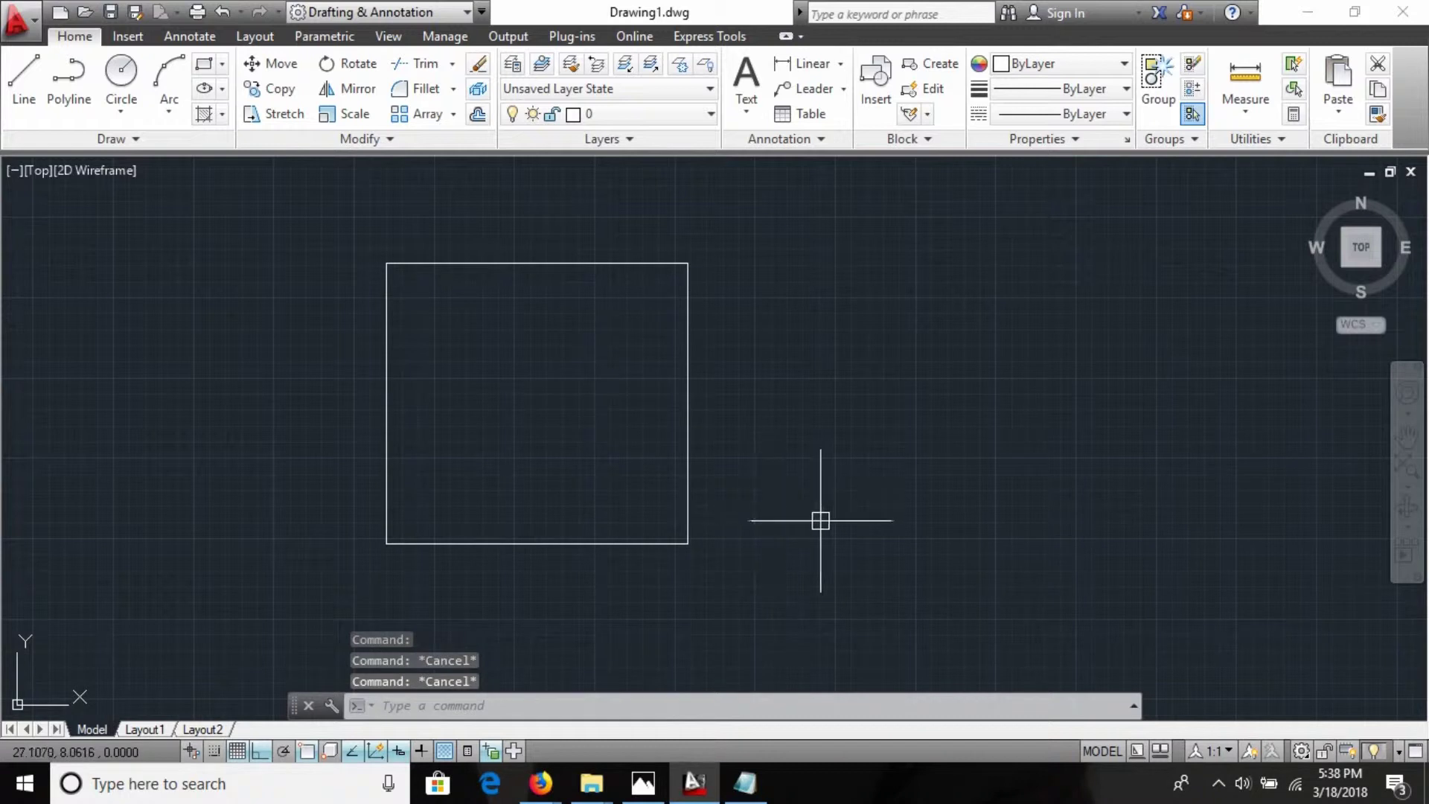
# Step: Explode the rectangle into separate lines
pyautogui.write('x')
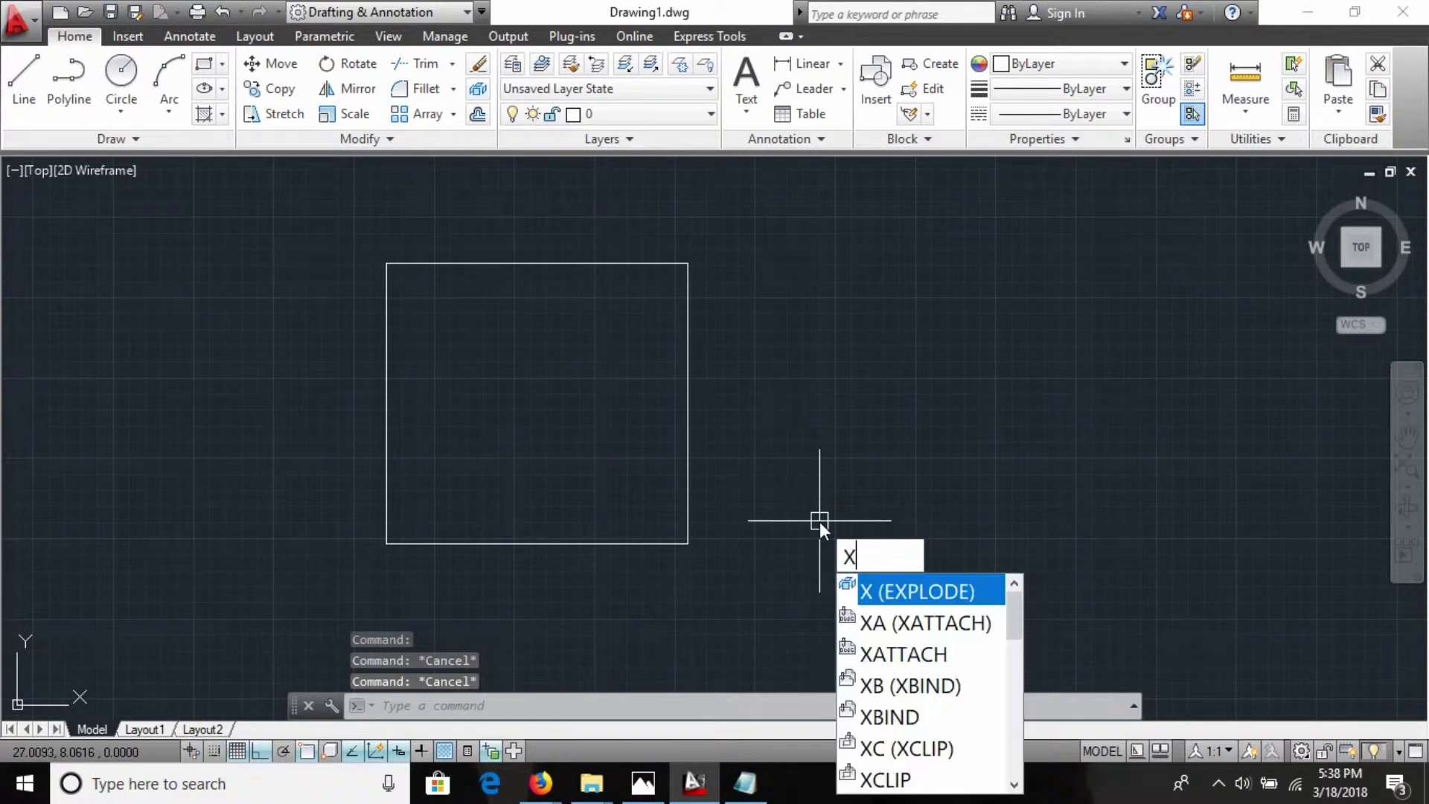
pyautogui.press('Return')
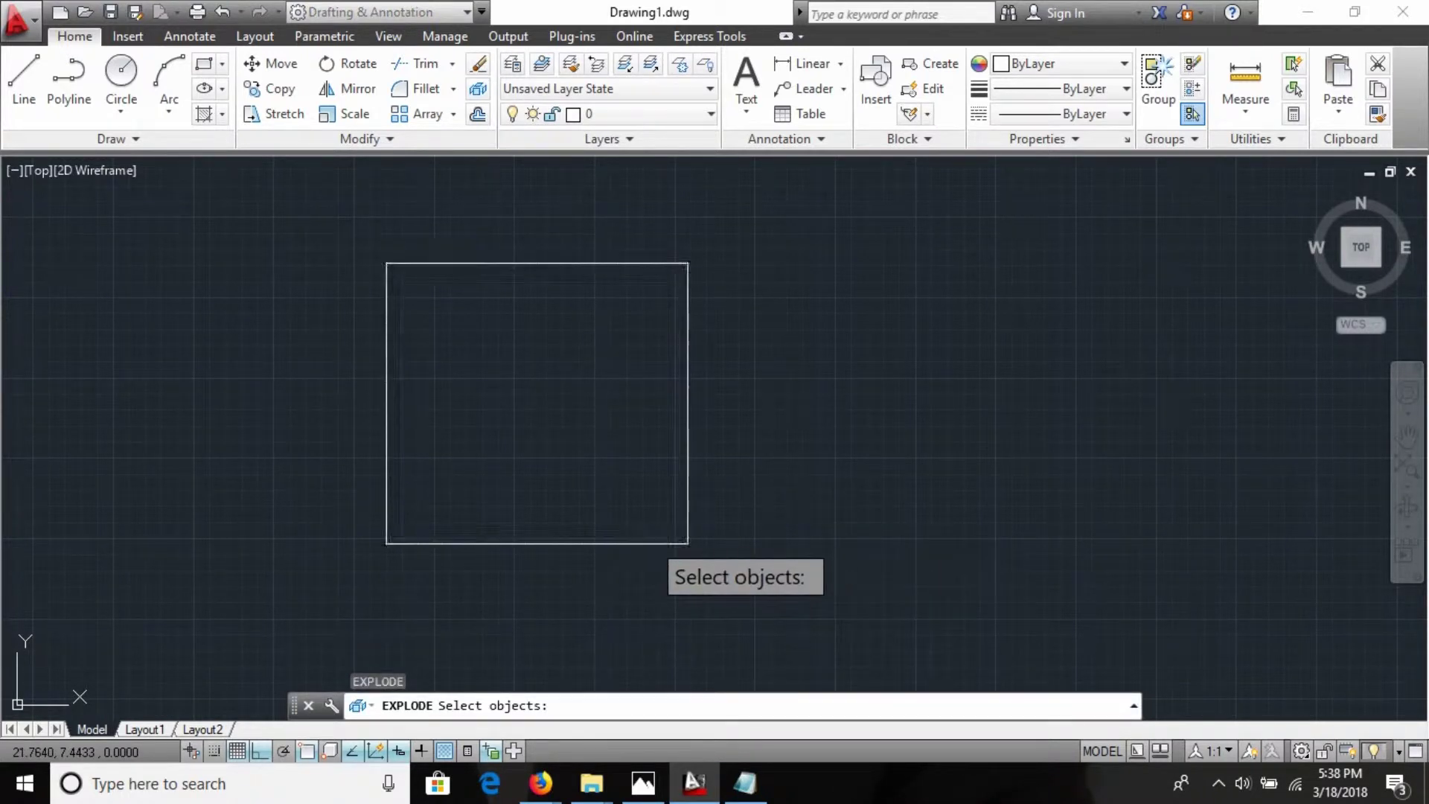
pyautogui.click(648, 541)
pyautogui.press('Return')
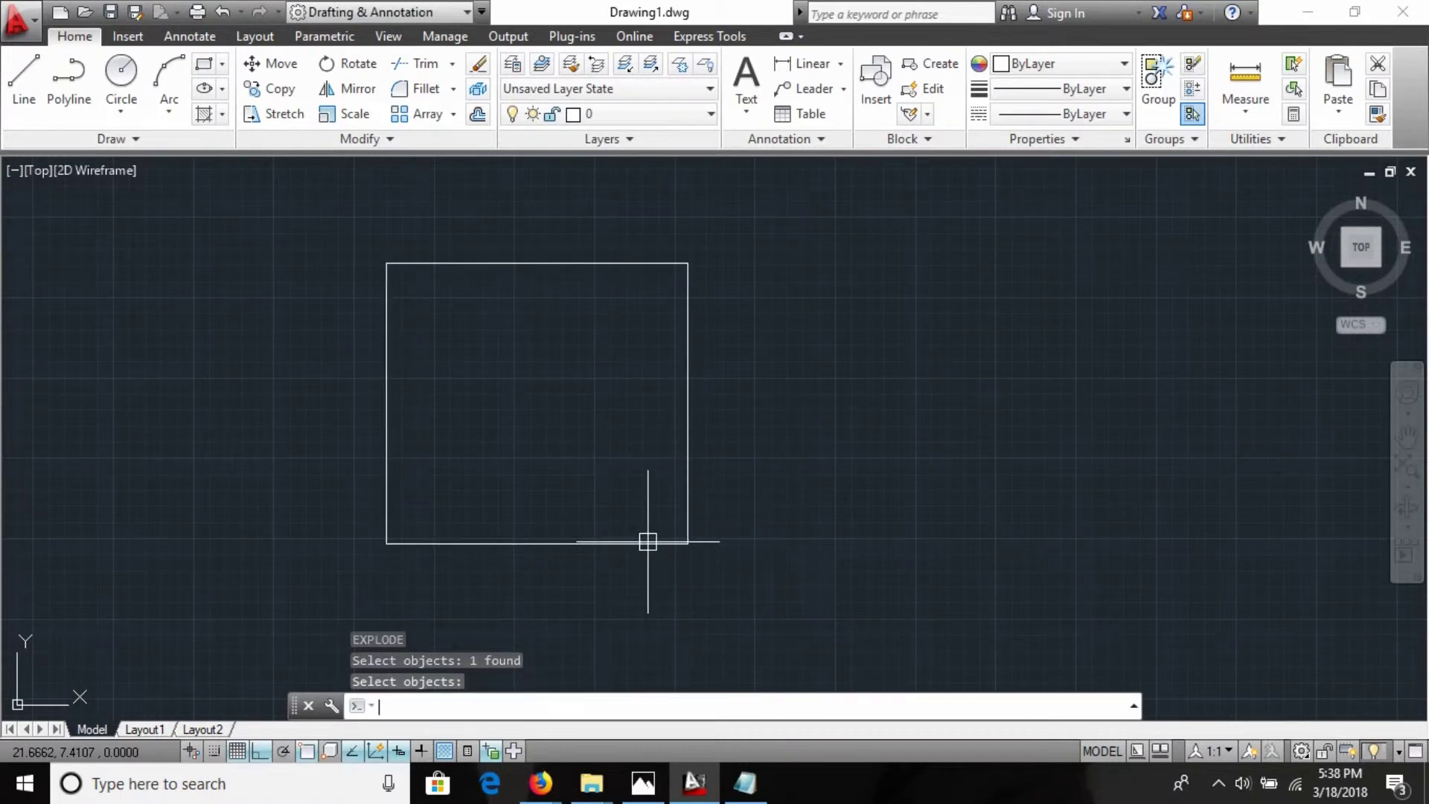
# Step: Select the bottom, left, top and right sides of the exploded rectangle one by one
pyautogui.click(604, 544)
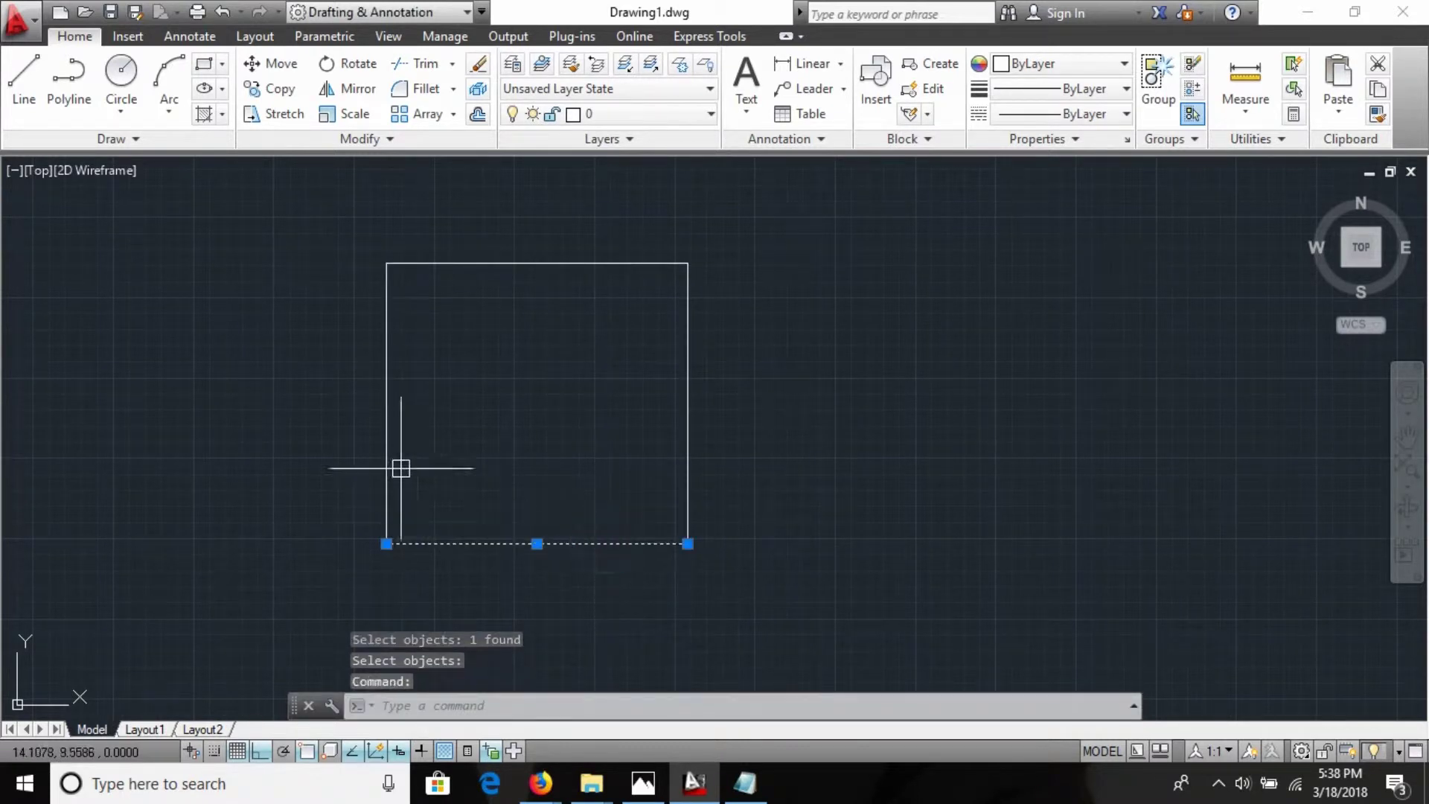
pyautogui.click(386, 415)
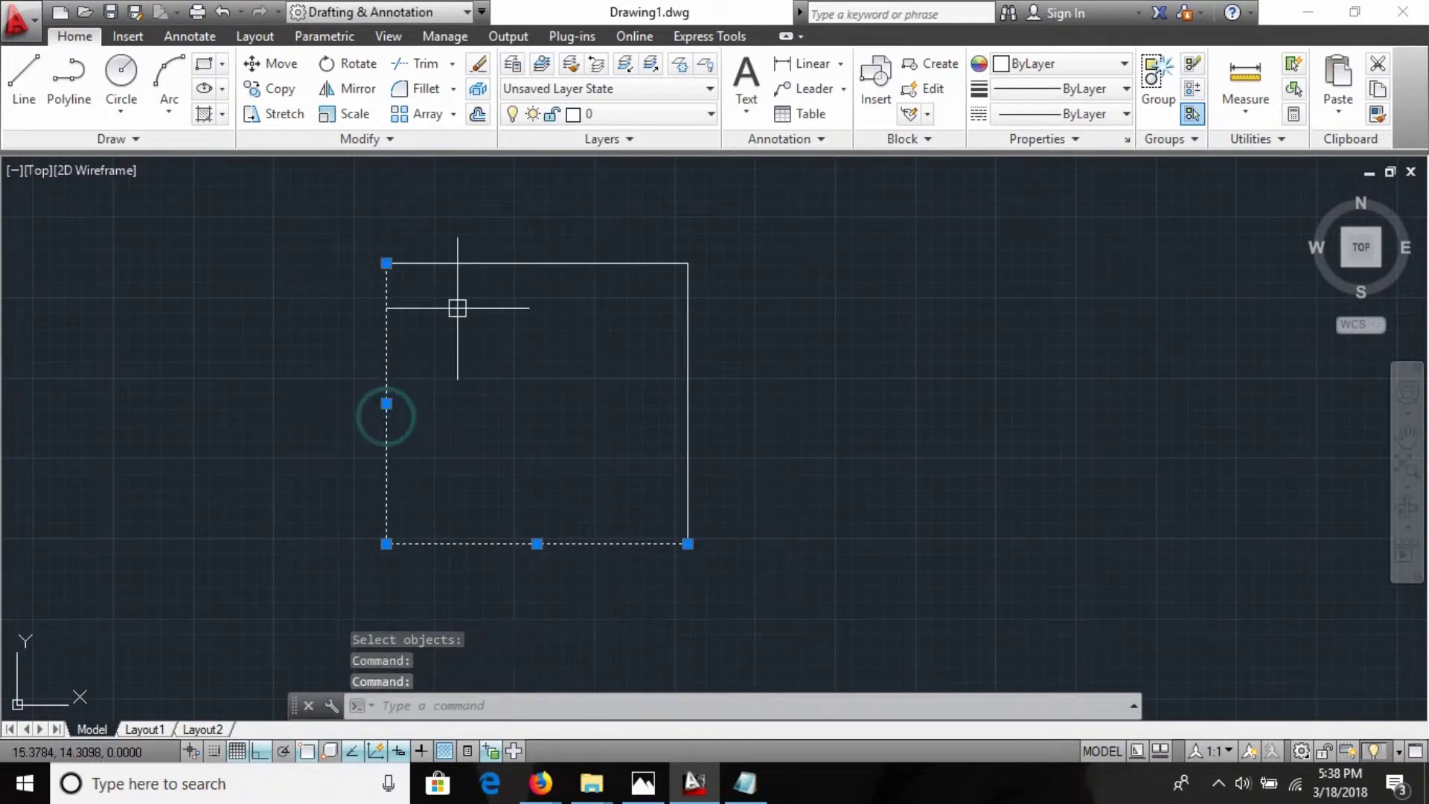
pyautogui.click(519, 262)
pyautogui.click(688, 357)
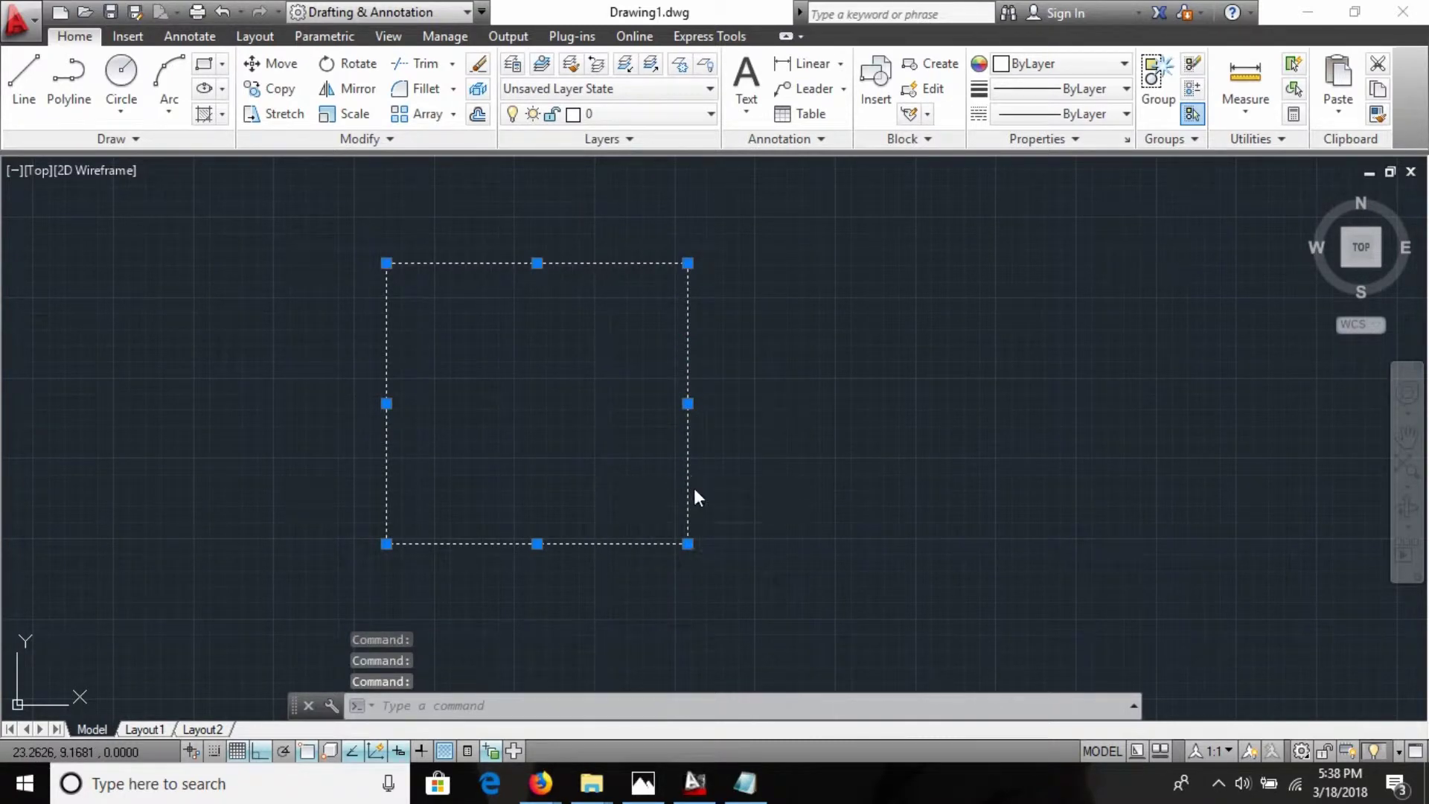
# Step: Switch to the Notepad notes and add the line "x enter" beneath the explode description
pyautogui.hotkey('alt', 'Tab')
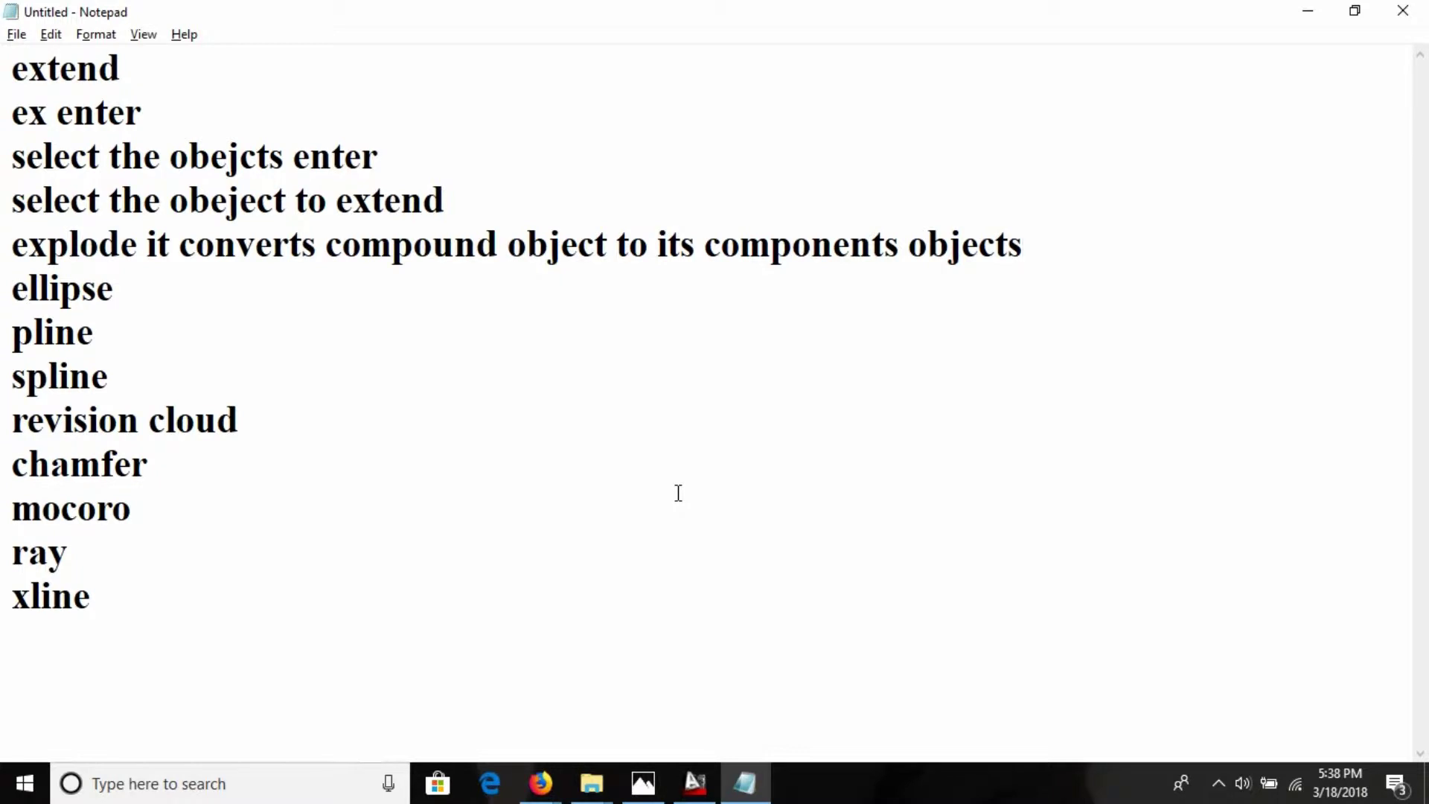
pyautogui.click(1056, 248)
pyautogui.press('Return')
pyautogui.write('x e')
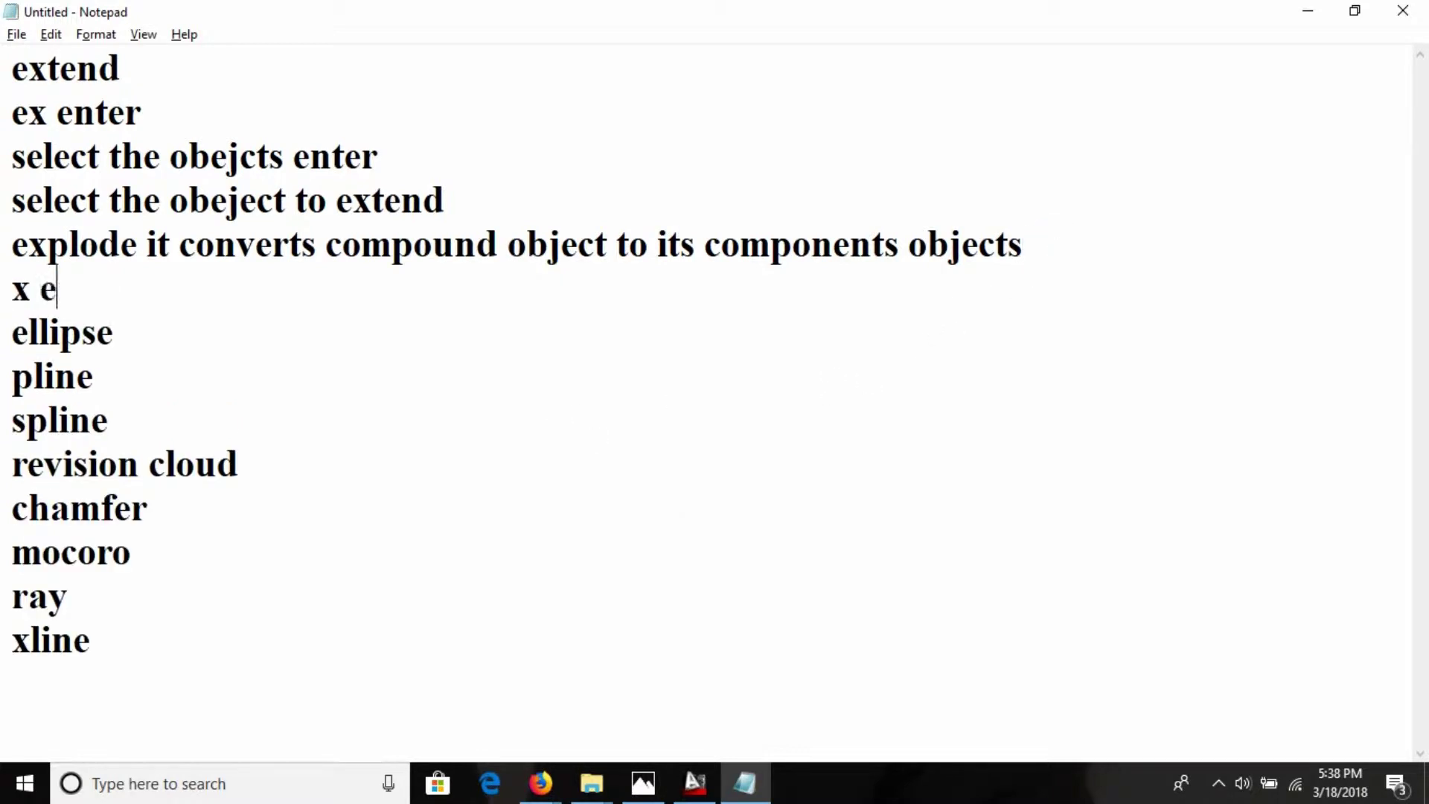
pyautogui.write('nter')
# Step: Add the note line "select the objects enter" beneath "x enter", followed by a blank line
pyautogui.press('Return')
pyautogui.write('se')
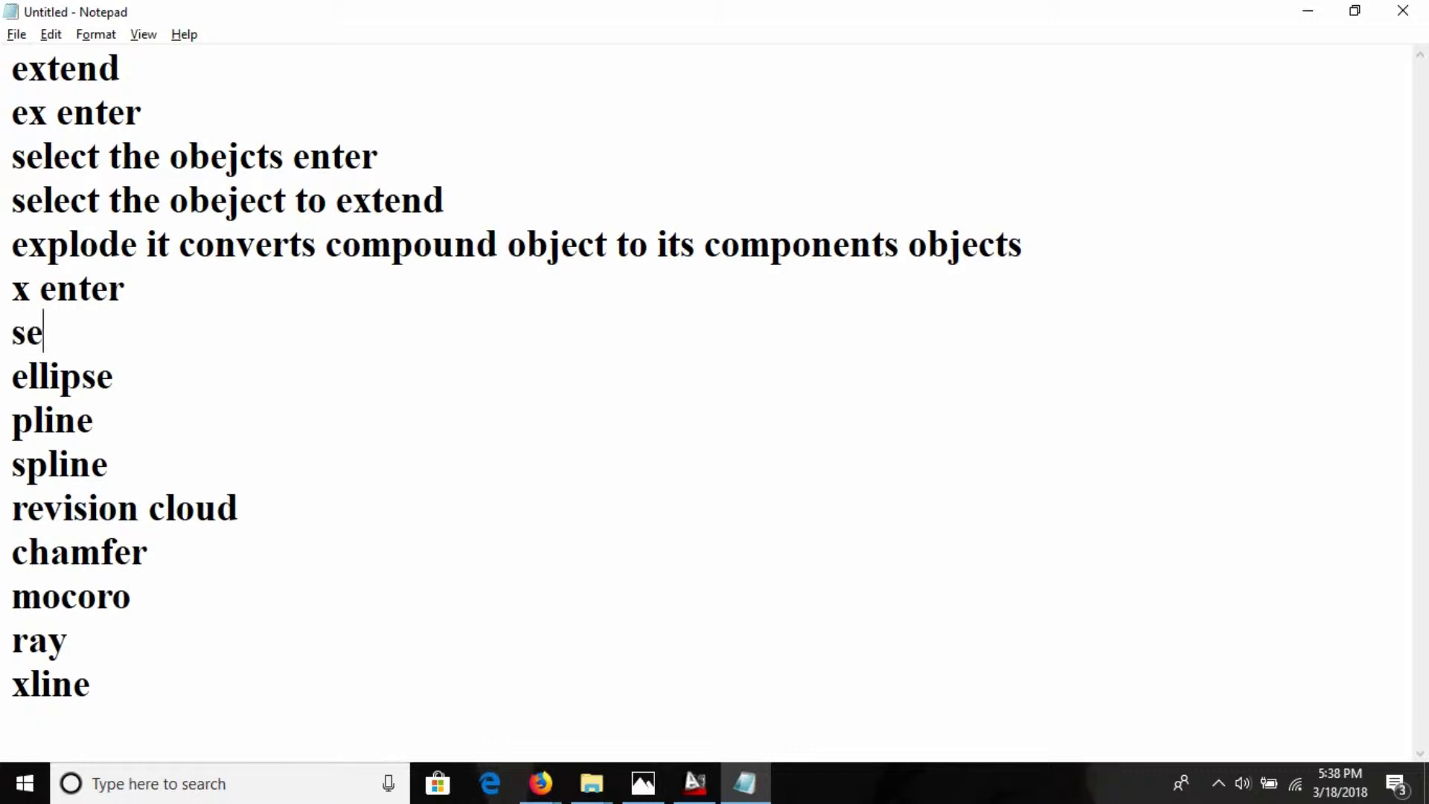
pyautogui.write('lect th')
pyautogui.write('e ob')
pyautogui.press('BackSpace')
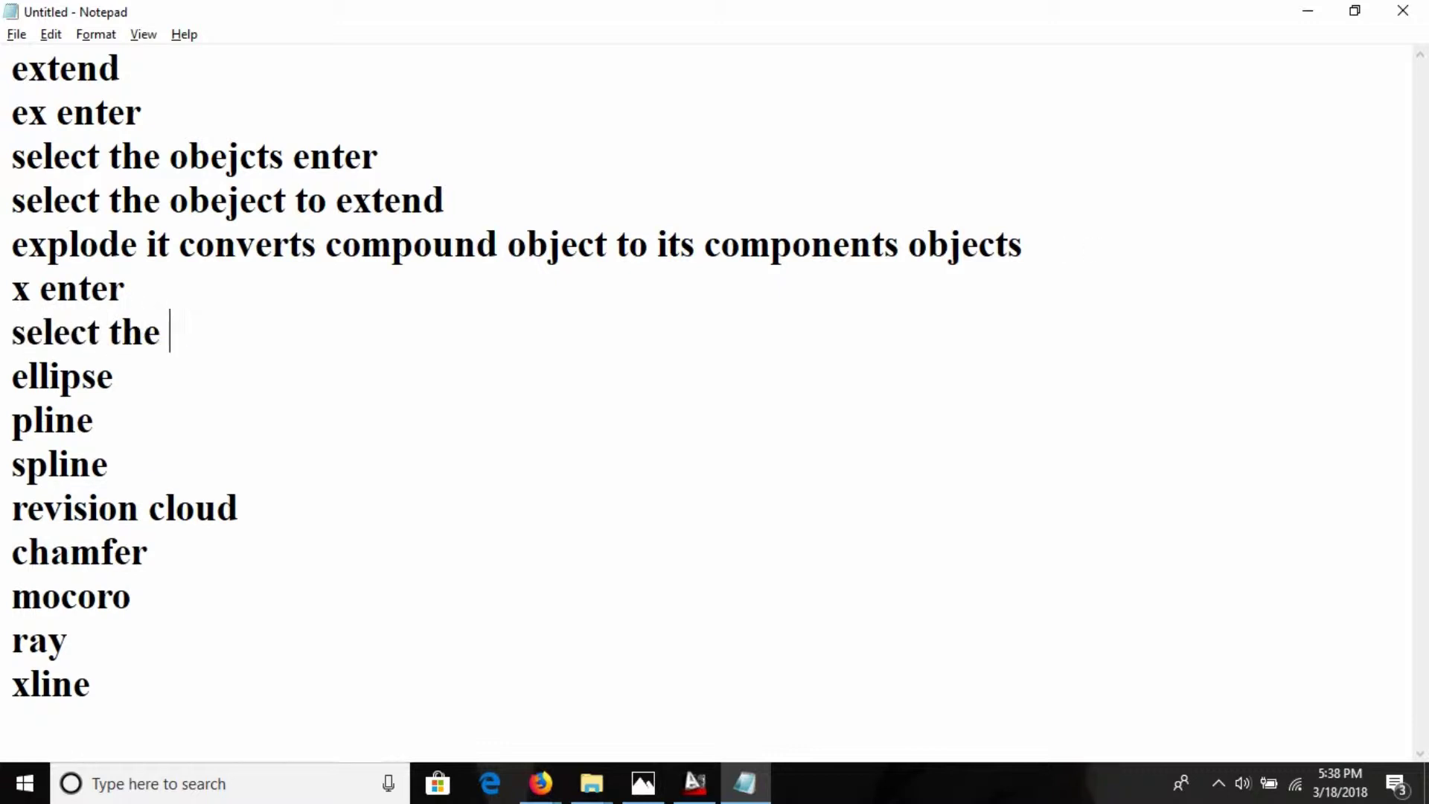
pyautogui.write('objects enter')
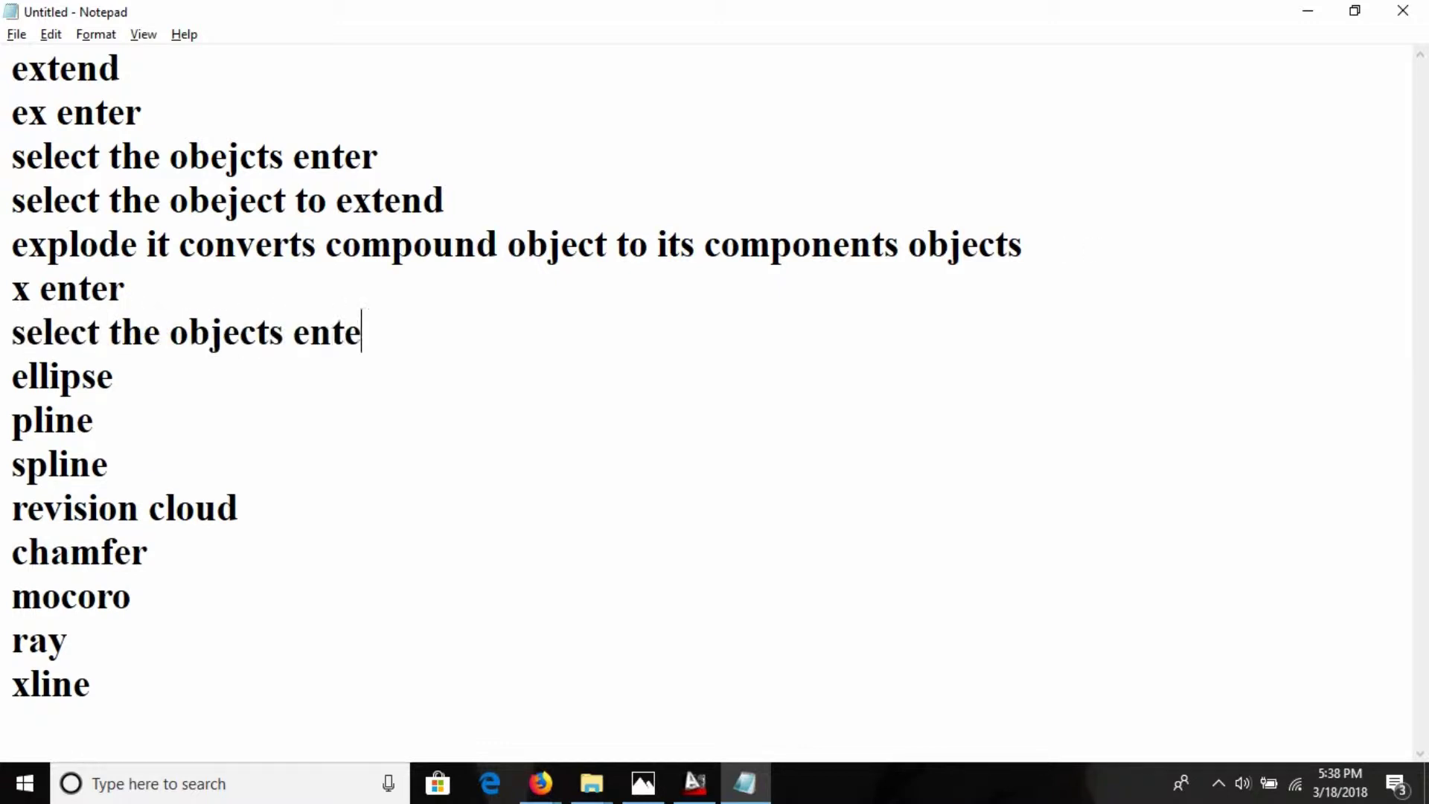
pyautogui.press('Return')
# Step: Switch back to AutoCAD and erase the four selected lines
pyautogui.hotkey('alt', 'Tab')
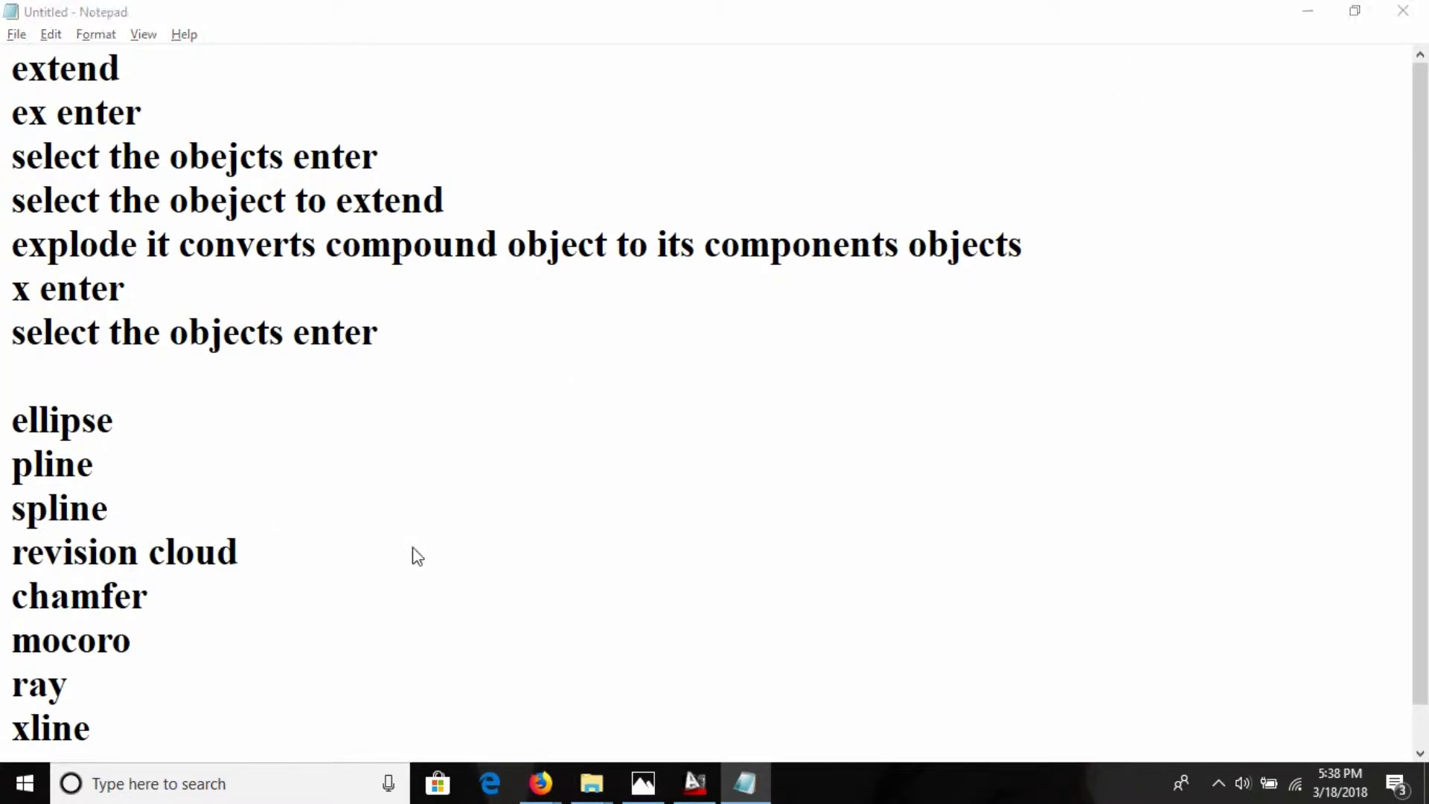
pyautogui.press('Delete')
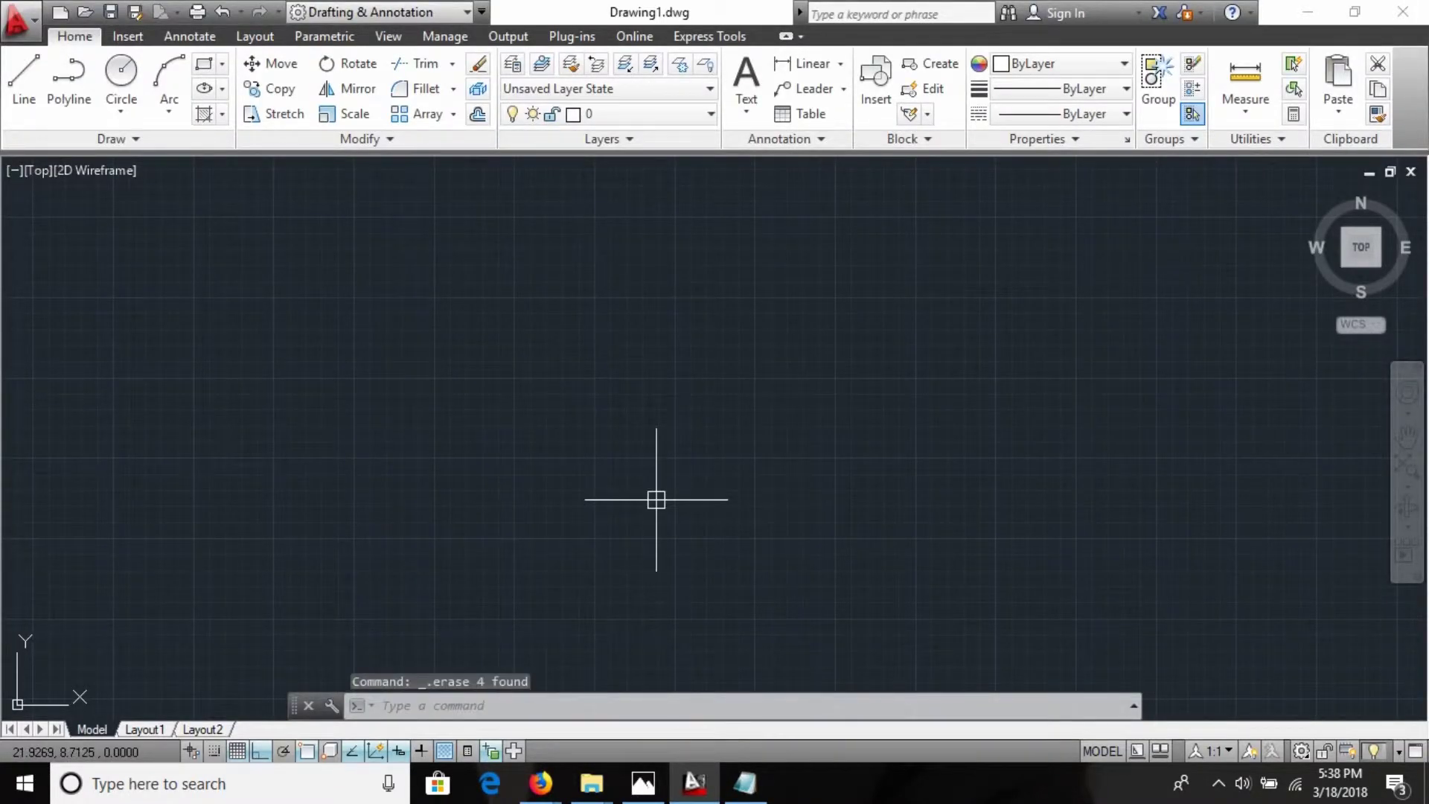
# Step: Draw a narrow ellipse tilted upward to the right in the middle of the drawing, with Ortho turned off
pyautogui.write('EL')
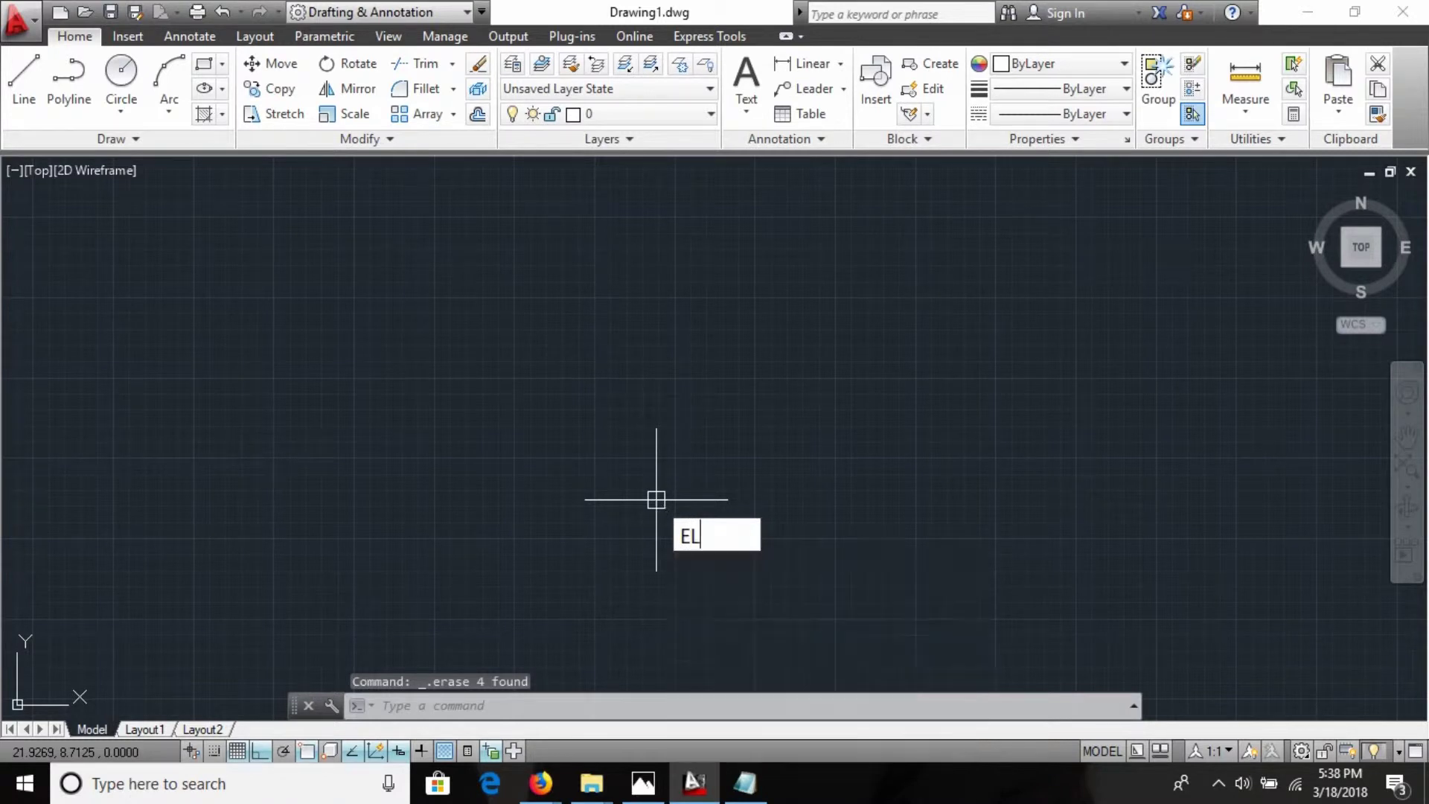
pyautogui.press('Return')
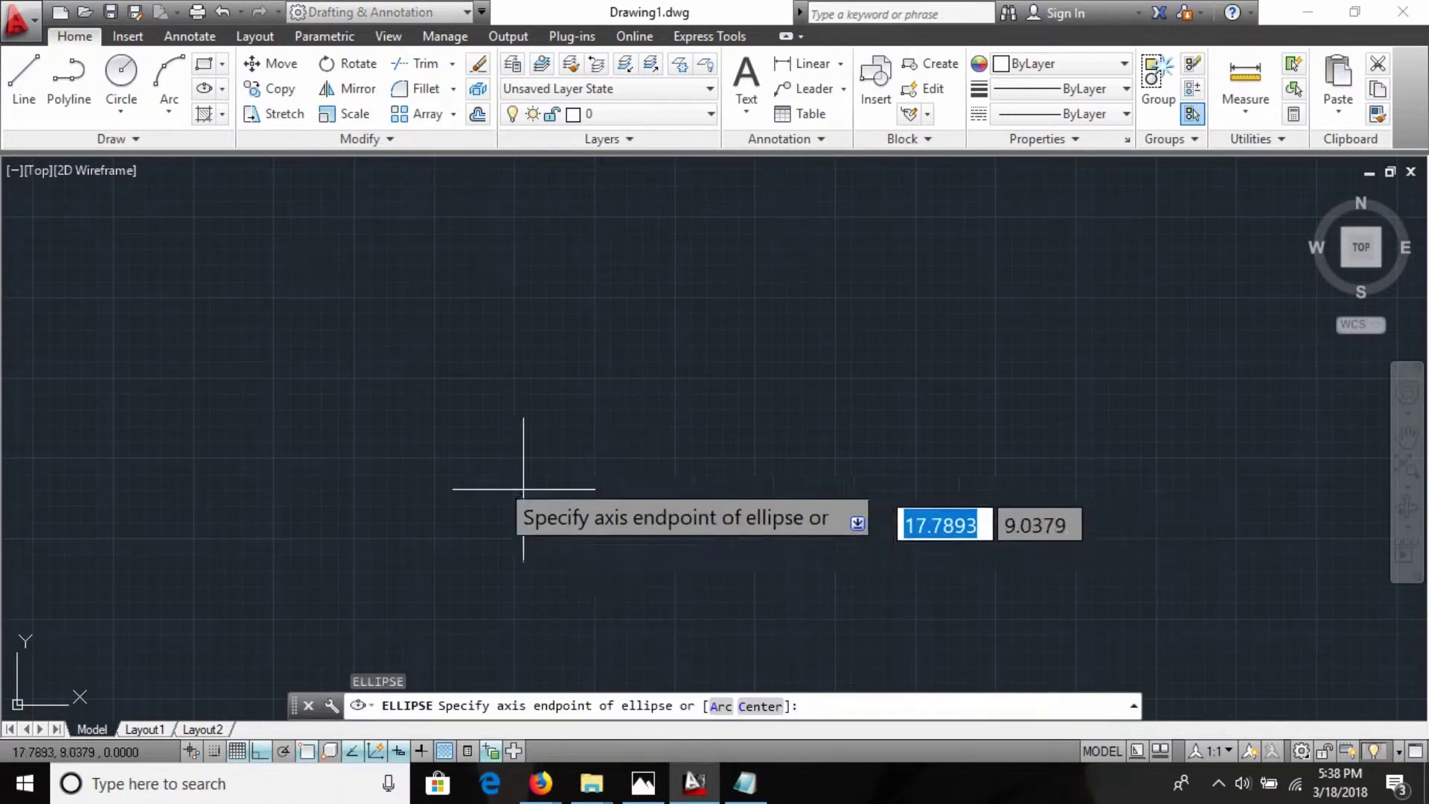
pyautogui.click(466, 484)
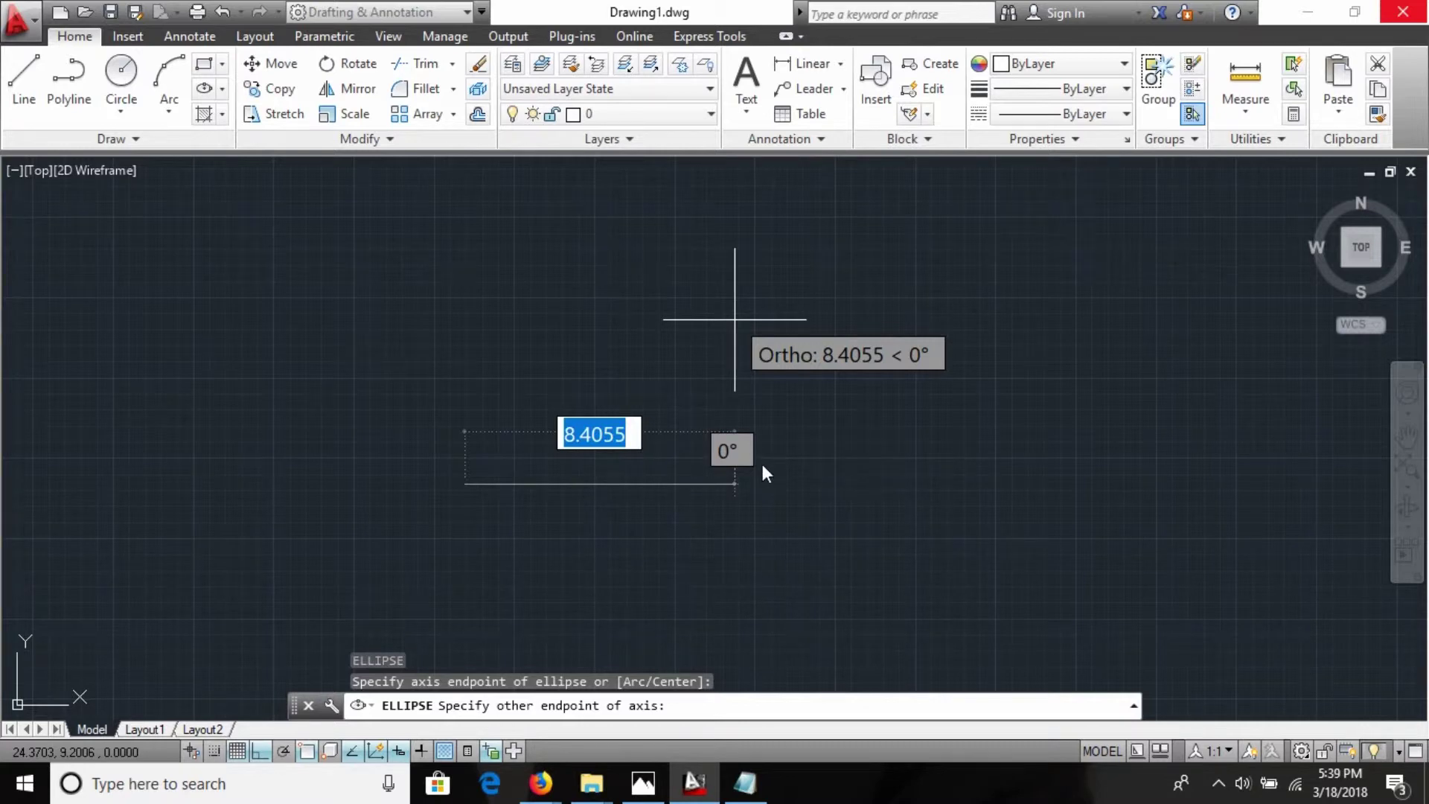
pyautogui.hotkey('alt', 'Tab')
pyautogui.hotkey('alt', 'Tab')
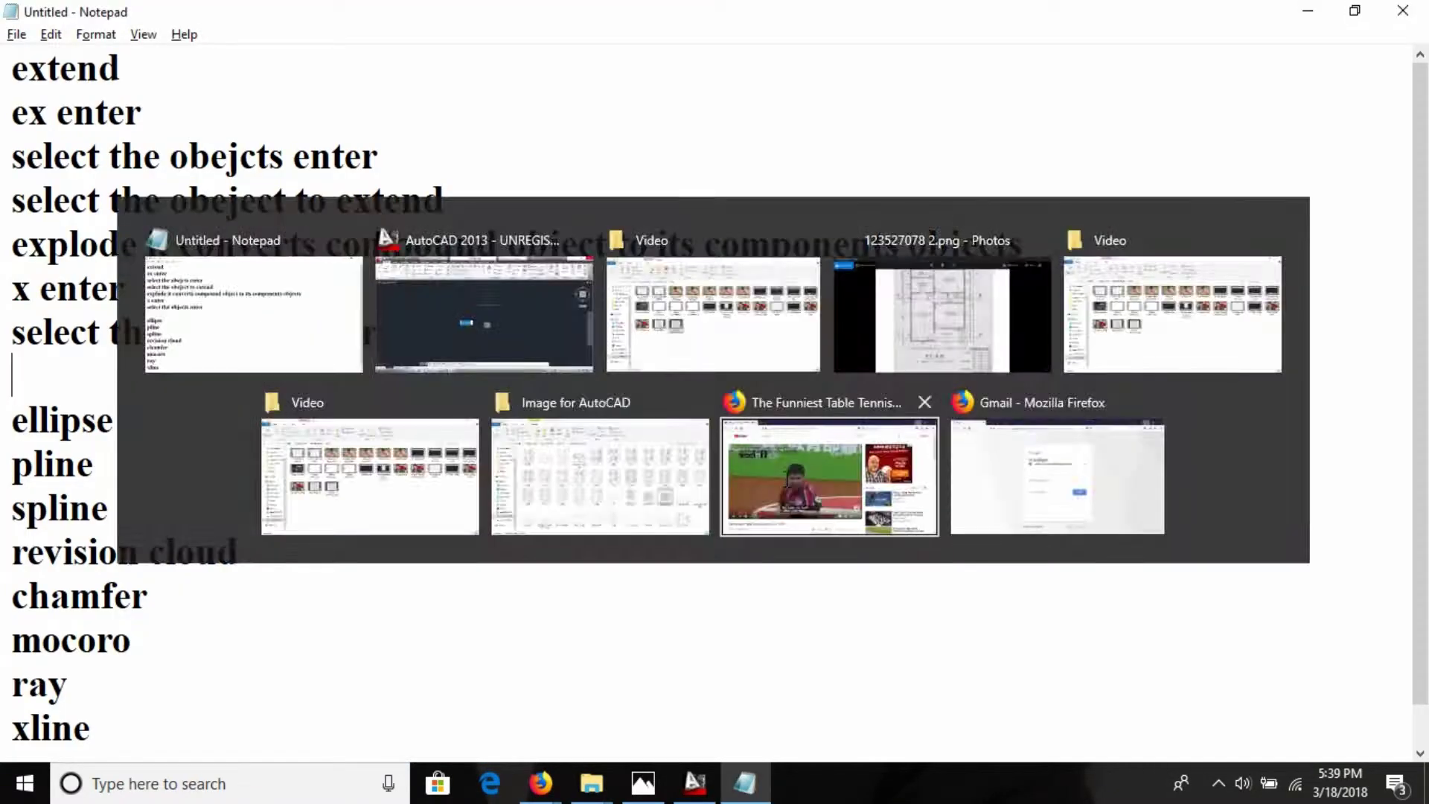
pyautogui.hotkey('alt', 'Tab')
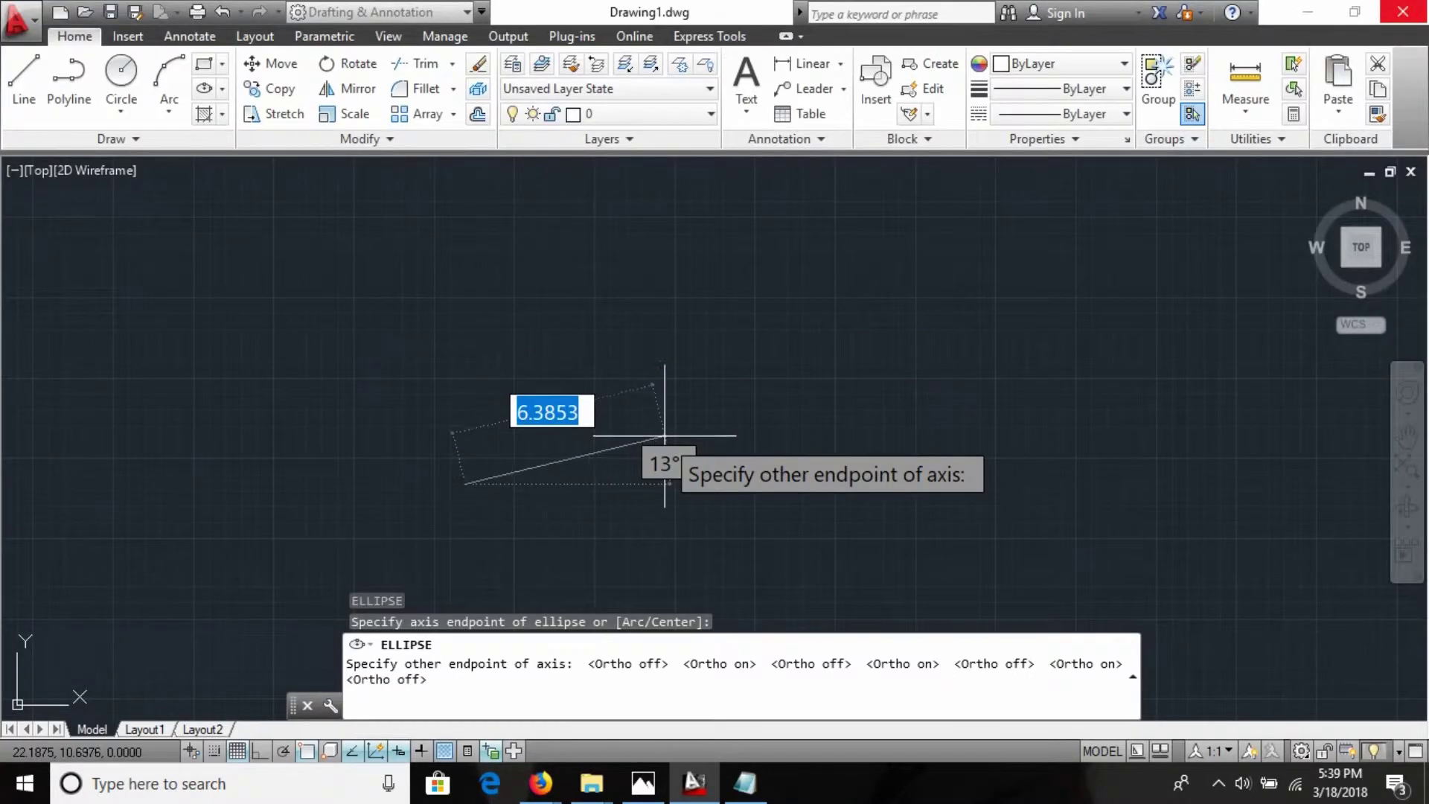
pyautogui.click(828, 296)
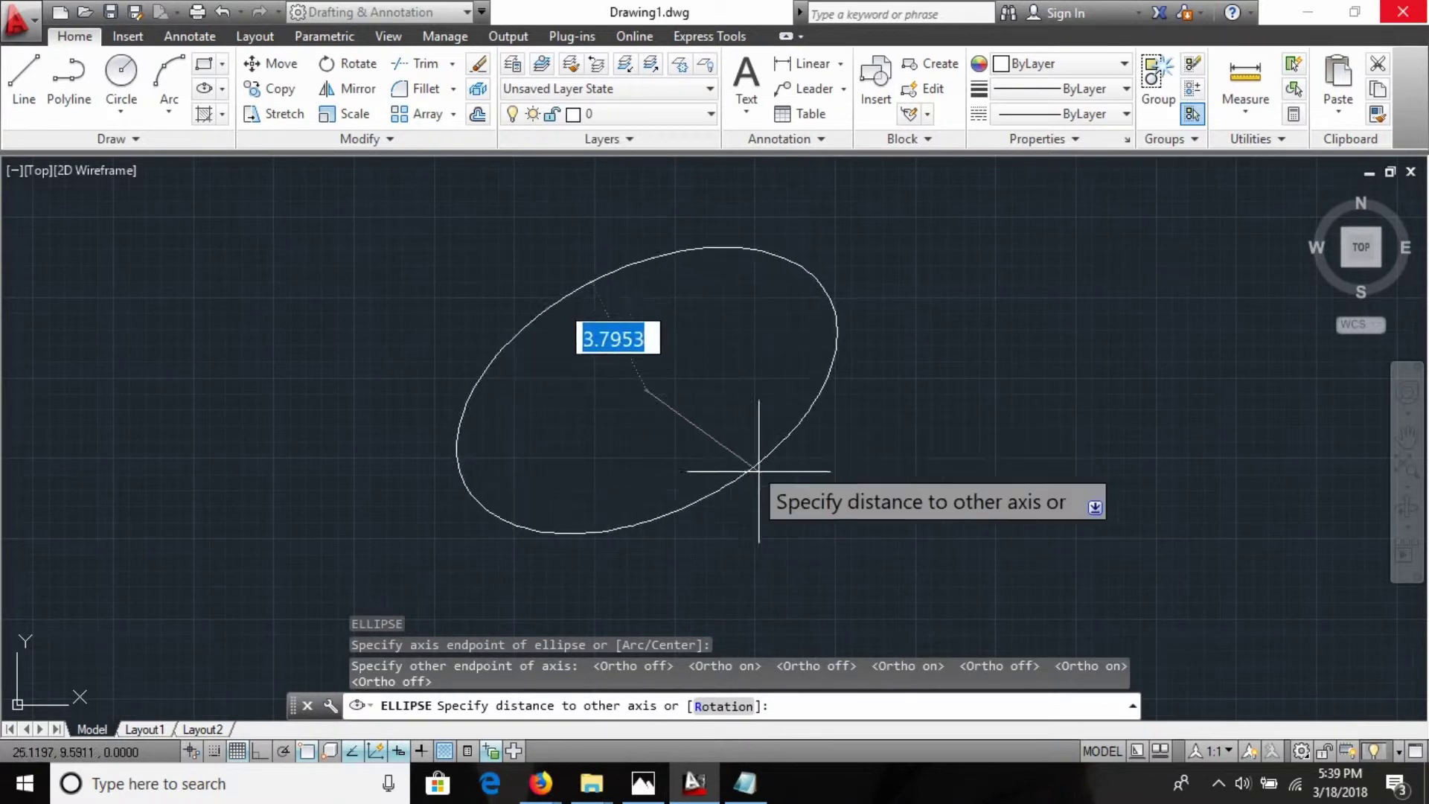
pyautogui.click(677, 406)
# Step: Switch to the Notepad notes and add the line "el enter" beneath "ellipse"
pyautogui.hotkey('alt', 'Tab')
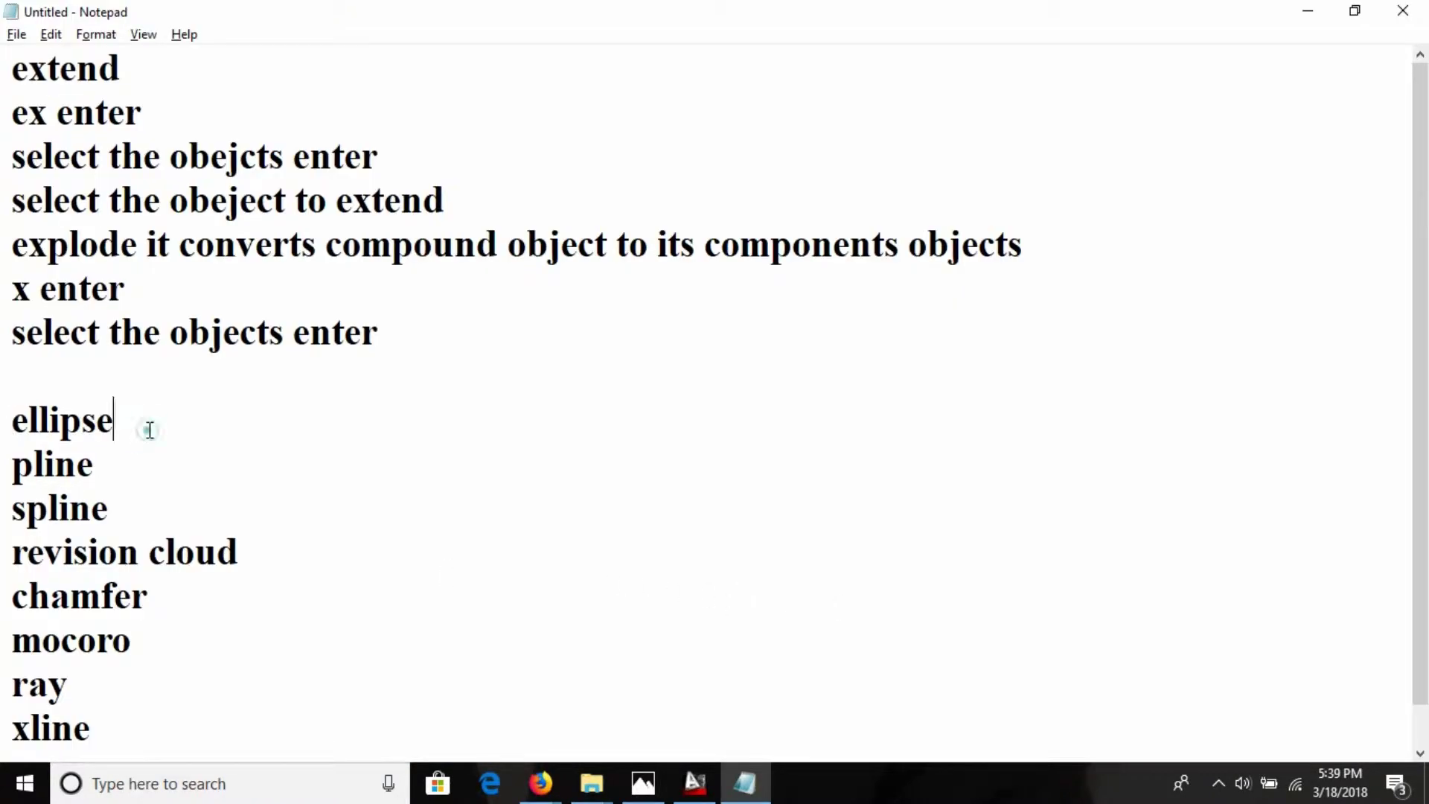
pyautogui.press('Return')
pyautogui.write('el e')
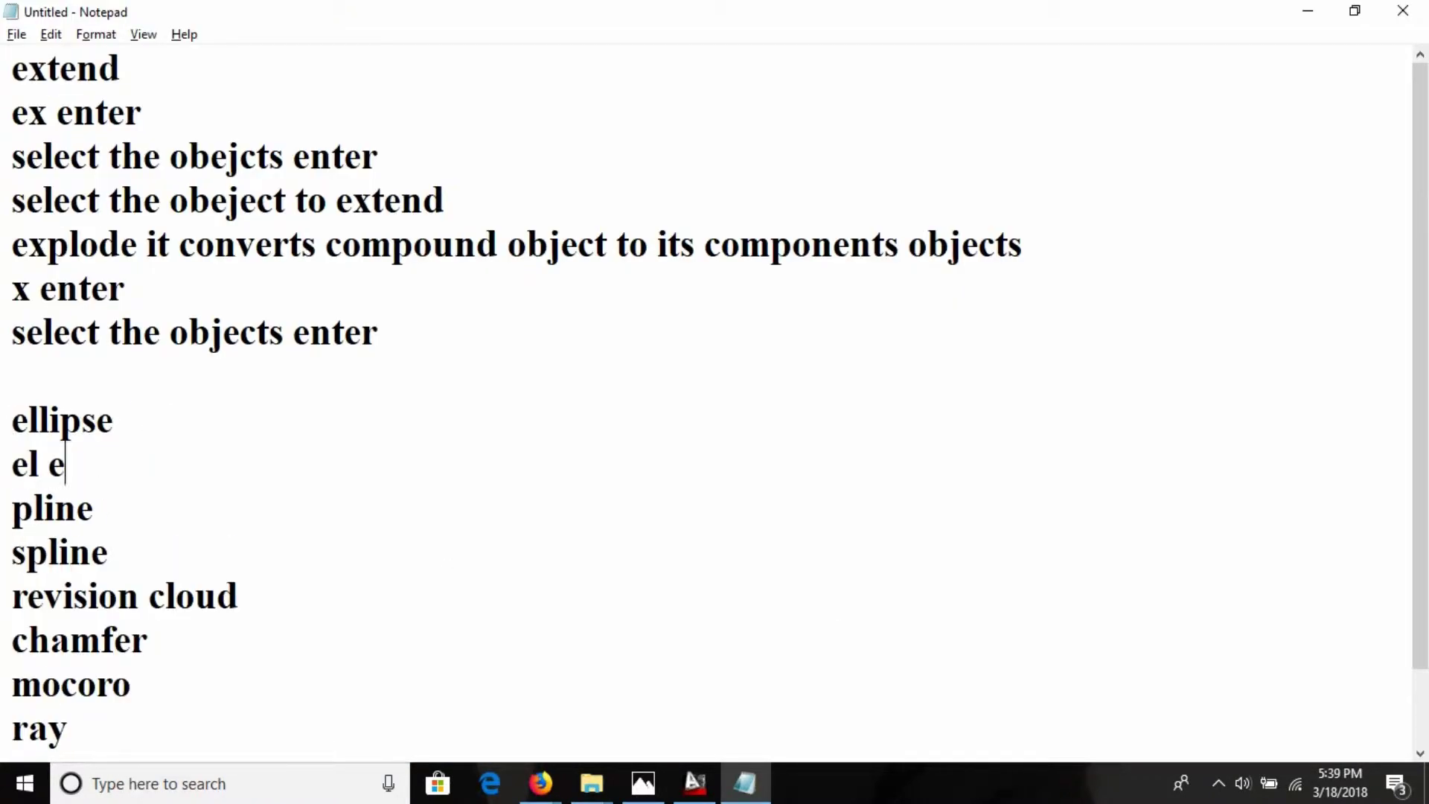
pyautogui.write('nter')
pyautogui.press('Return')
# Step: Add the note line "specify axis end poibnt" beneath "el enter"
pyautogui.write('spec')
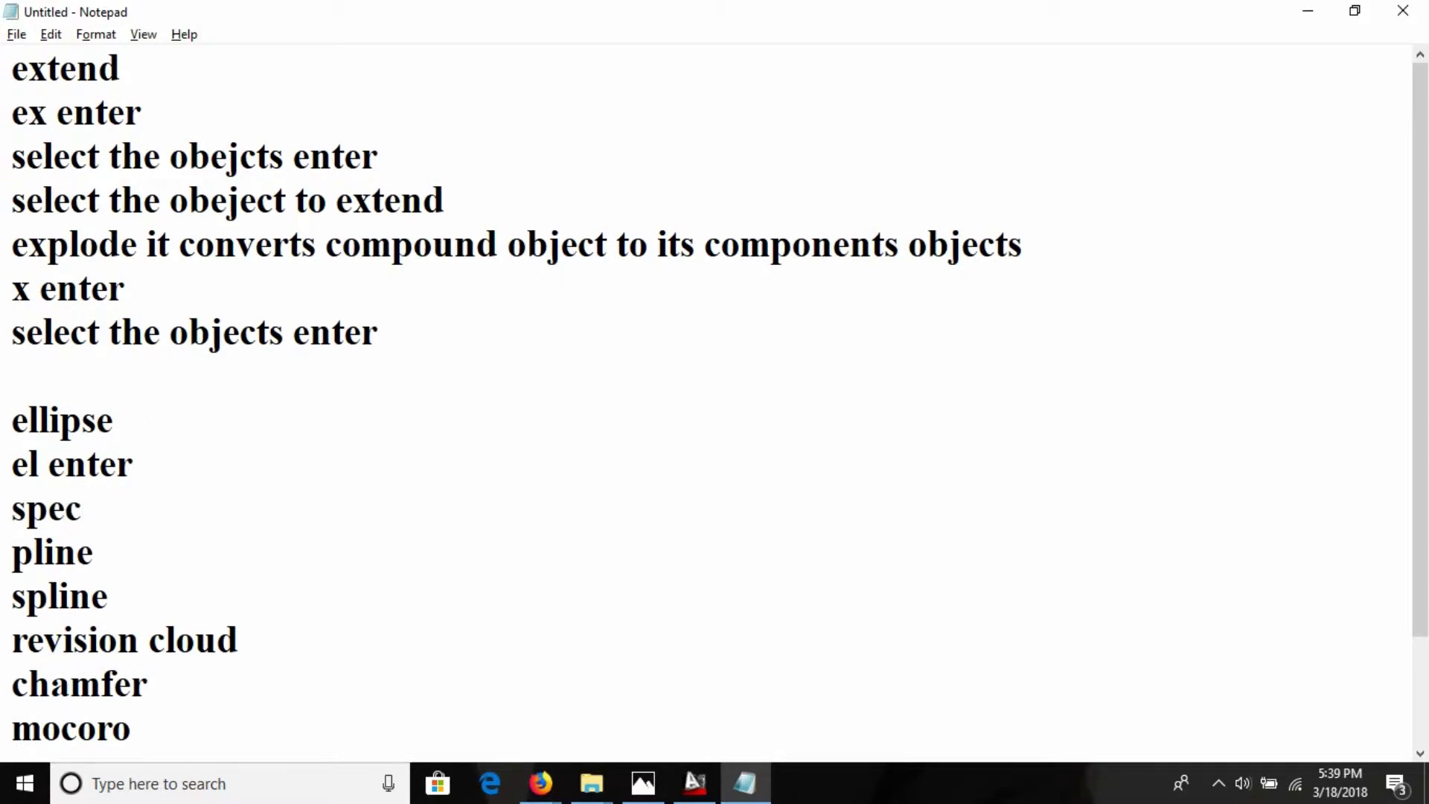
pyautogui.write('ify axi')
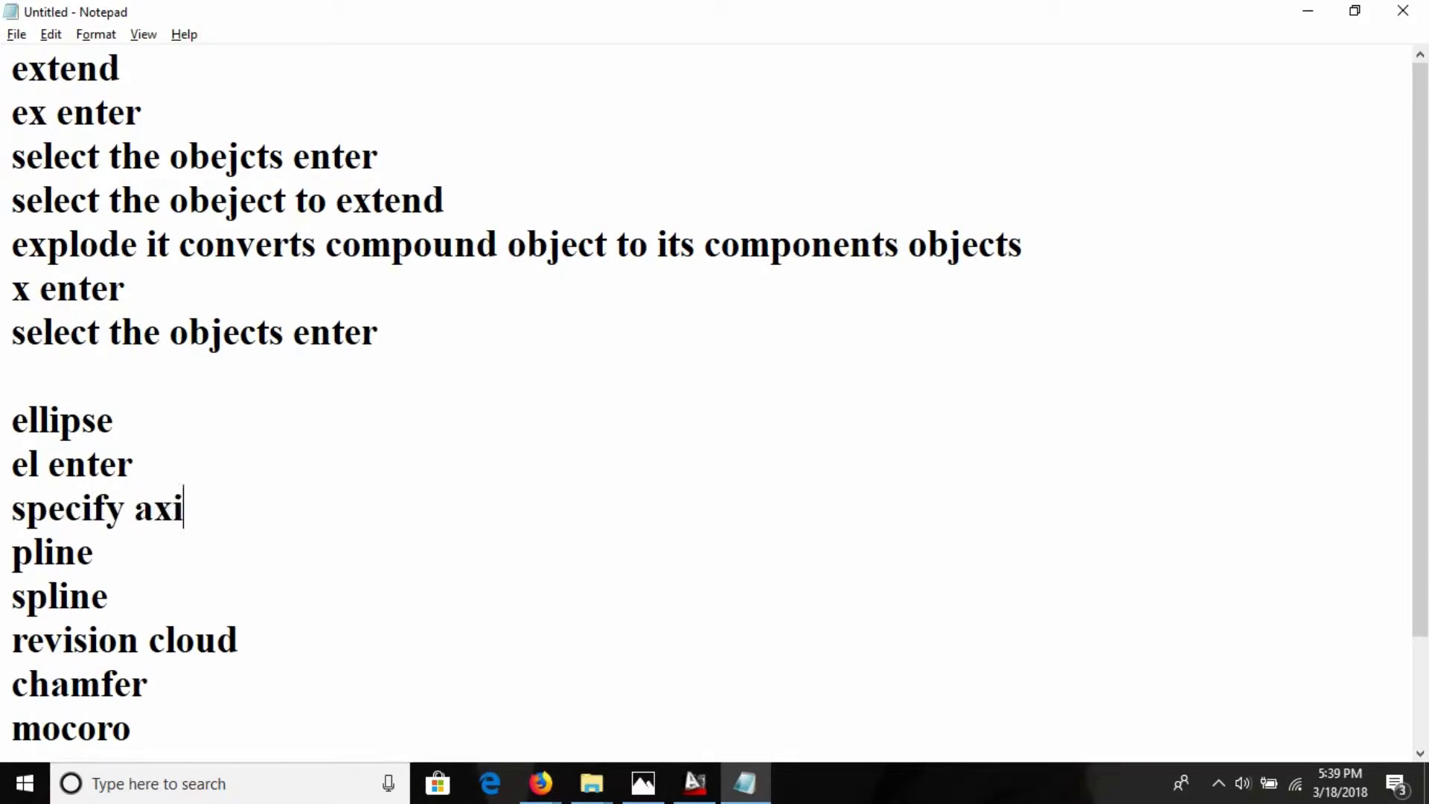
pyautogui.write('s end p')
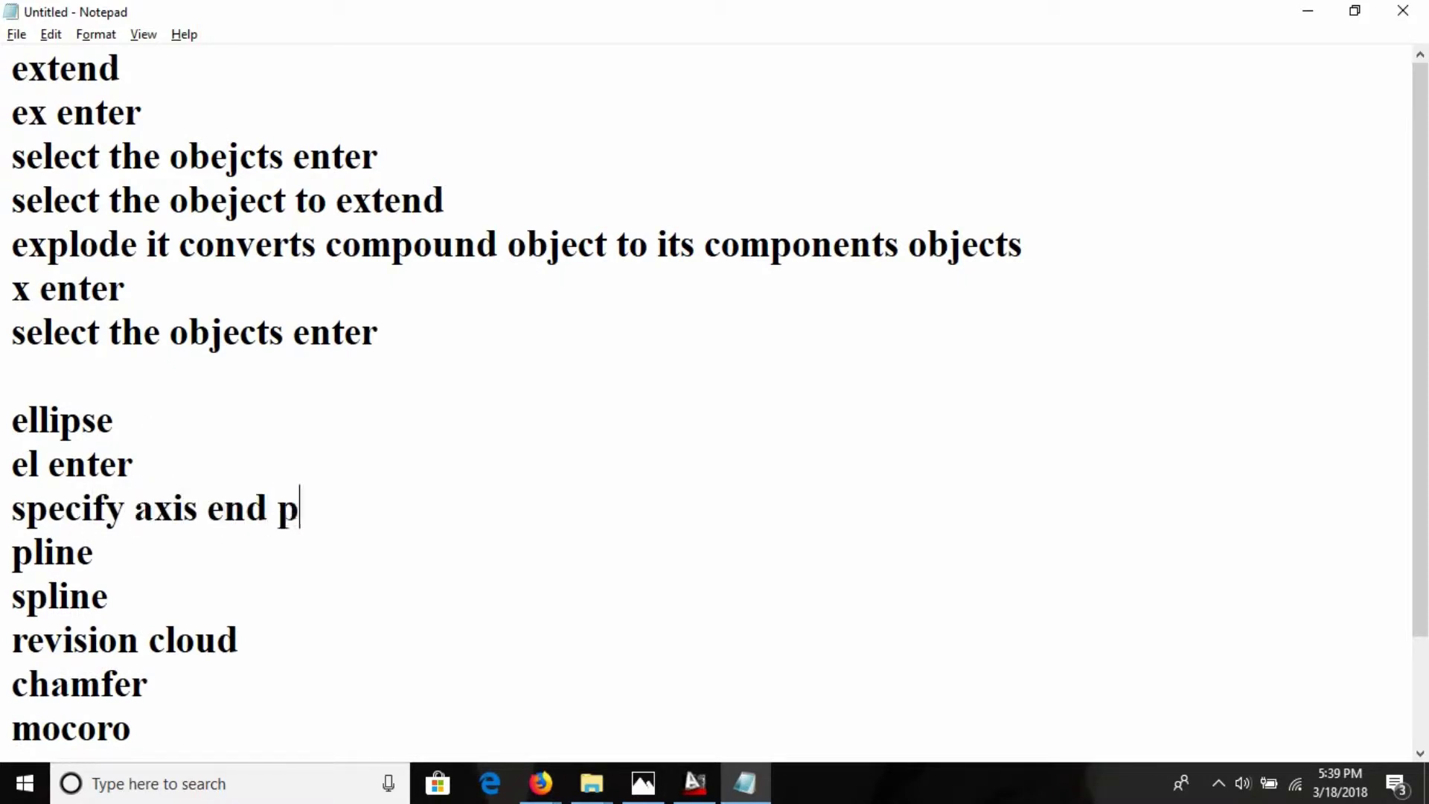
pyautogui.write('oibnt')
pyautogui.press('Return')
# Step: Add "specify other end point of axis" as the following line of the ellipse notes
pyautogui.write('specify axis')
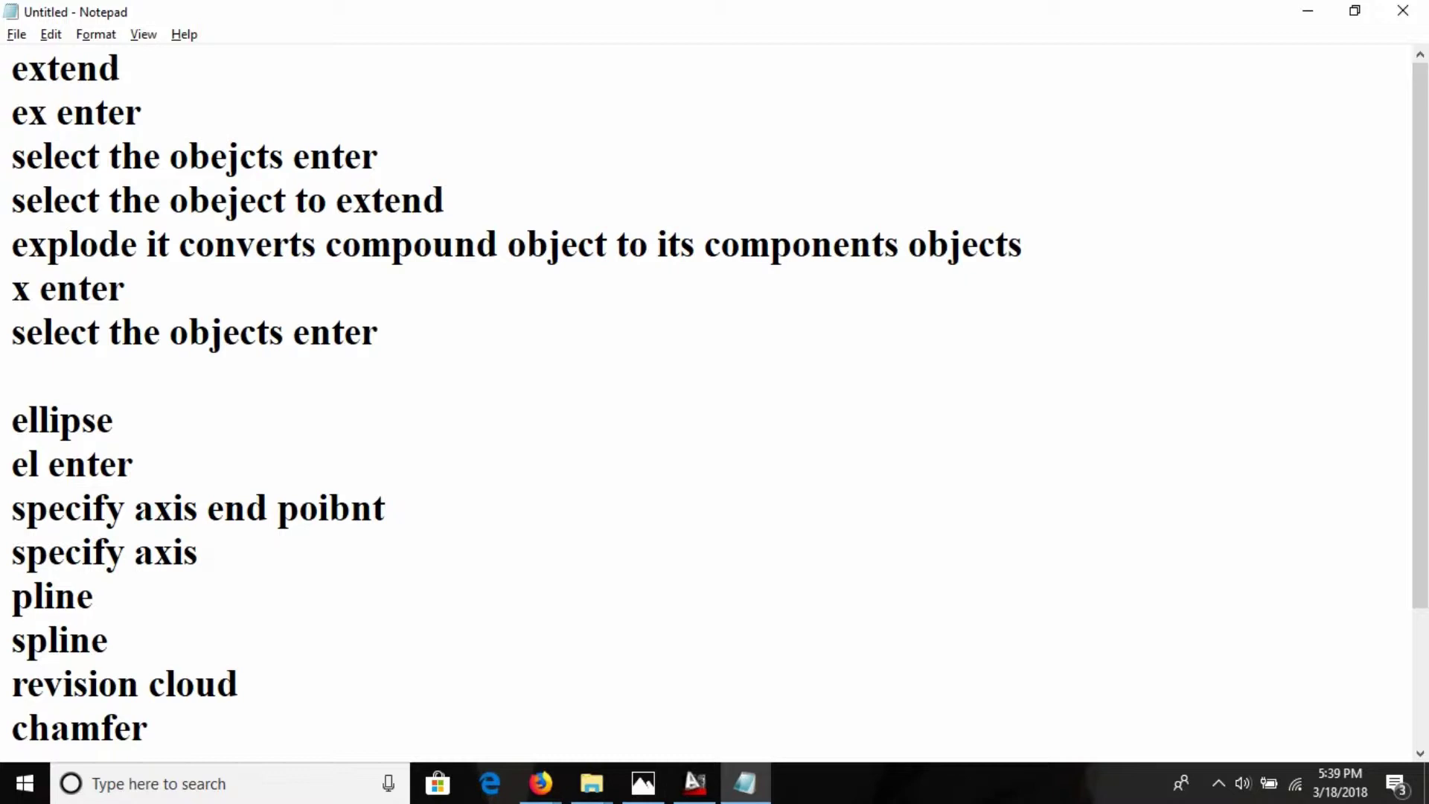
pyautogui.press('BackSpace')
pyautogui.press('BackSpace')
pyautogui.press('BackSpace')
pyautogui.press('BackSpace')
pyautogui.write('other end p')
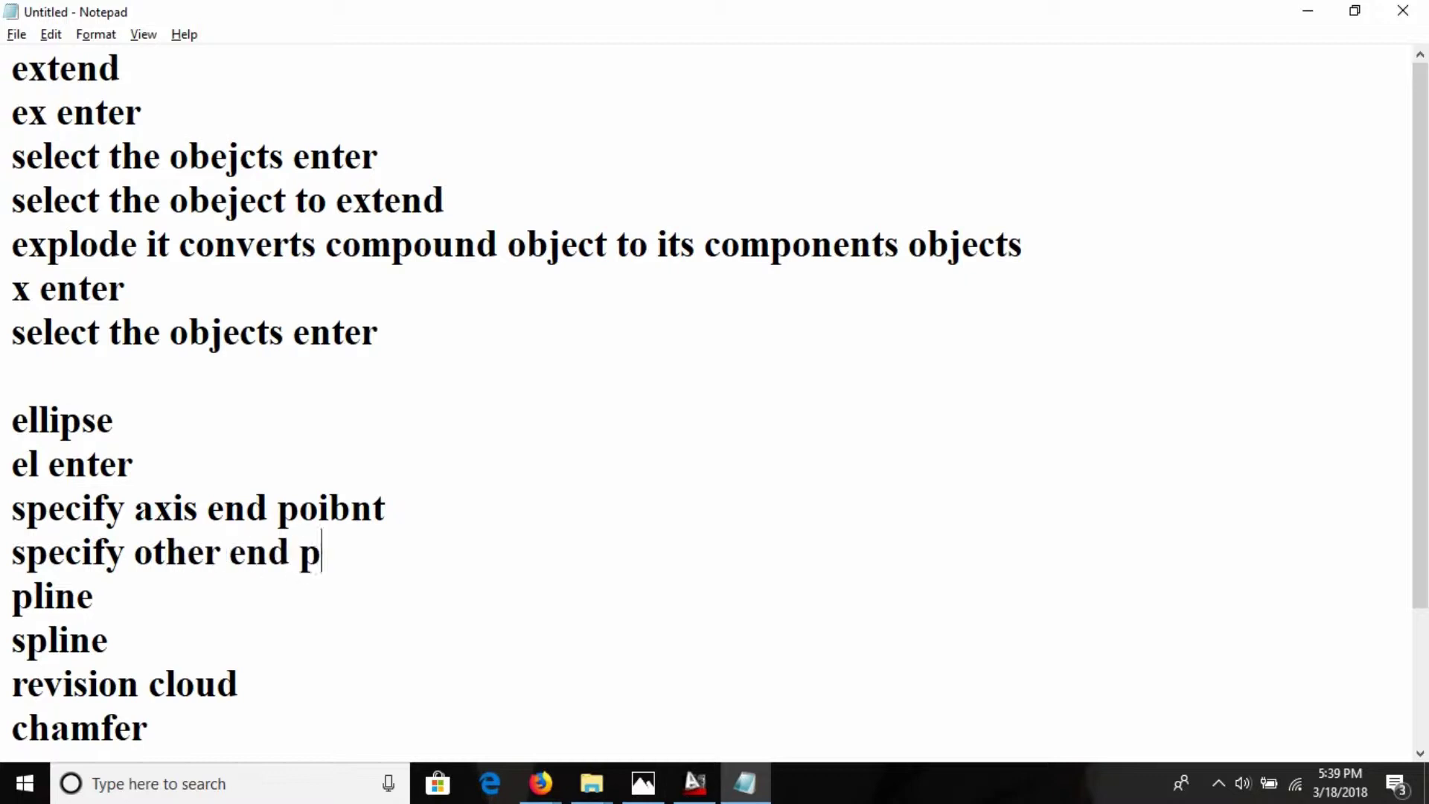
pyautogui.write('oint of ')
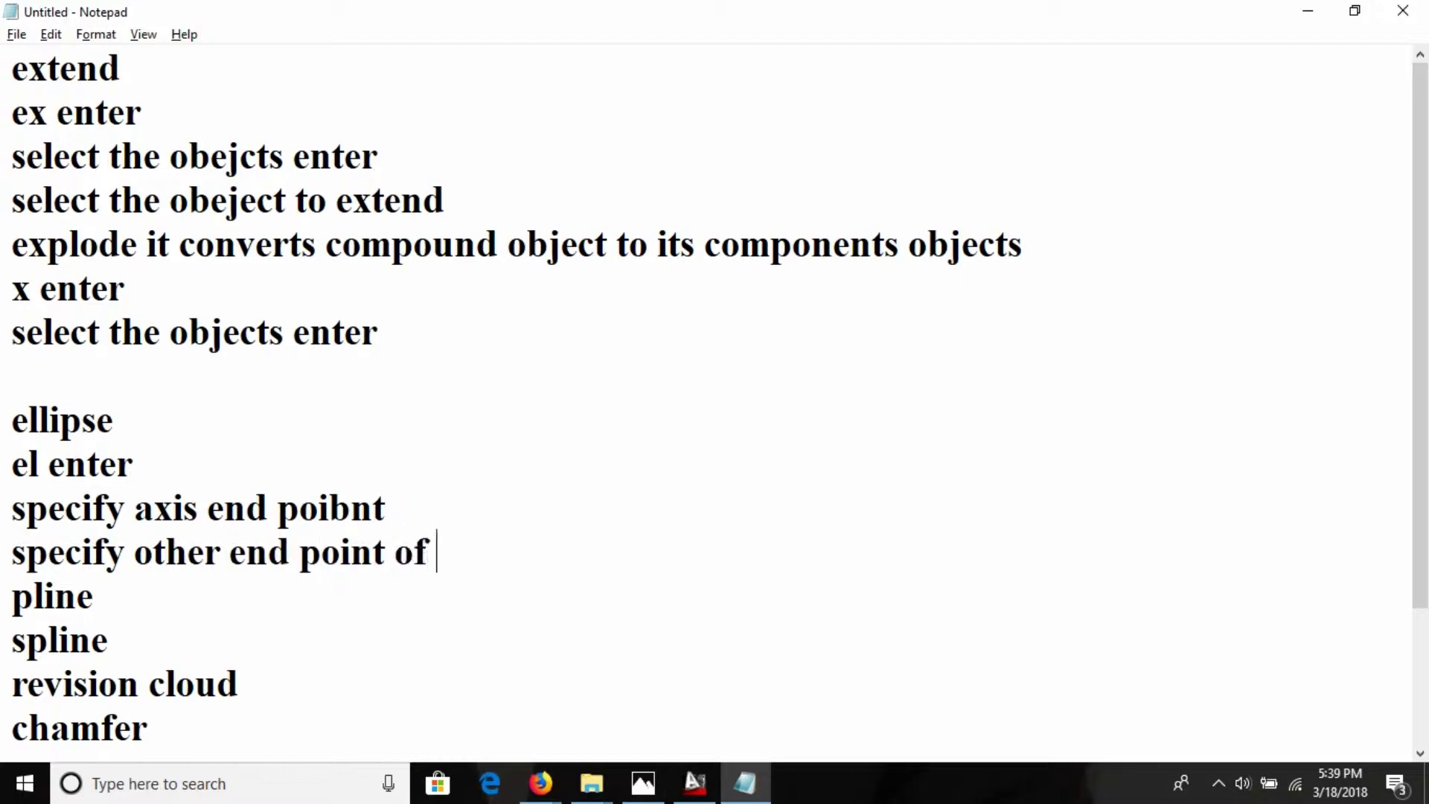
pyautogui.write('axis')
pyautogui.press('Return')
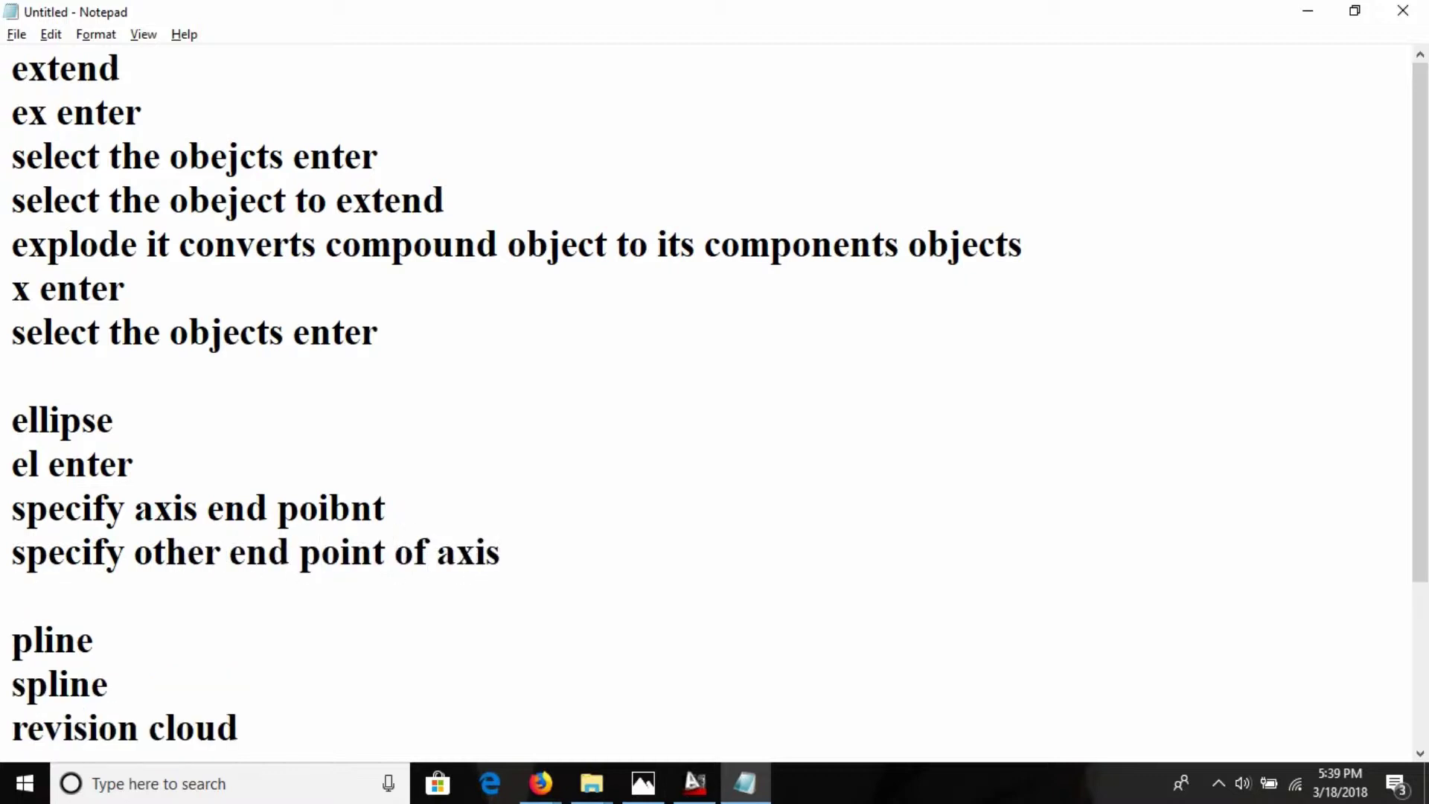
# Step: Finish the ellipse notes with the line "specify the distance to other axis" and blank lines before "pline"
pyautogui.write('specify')
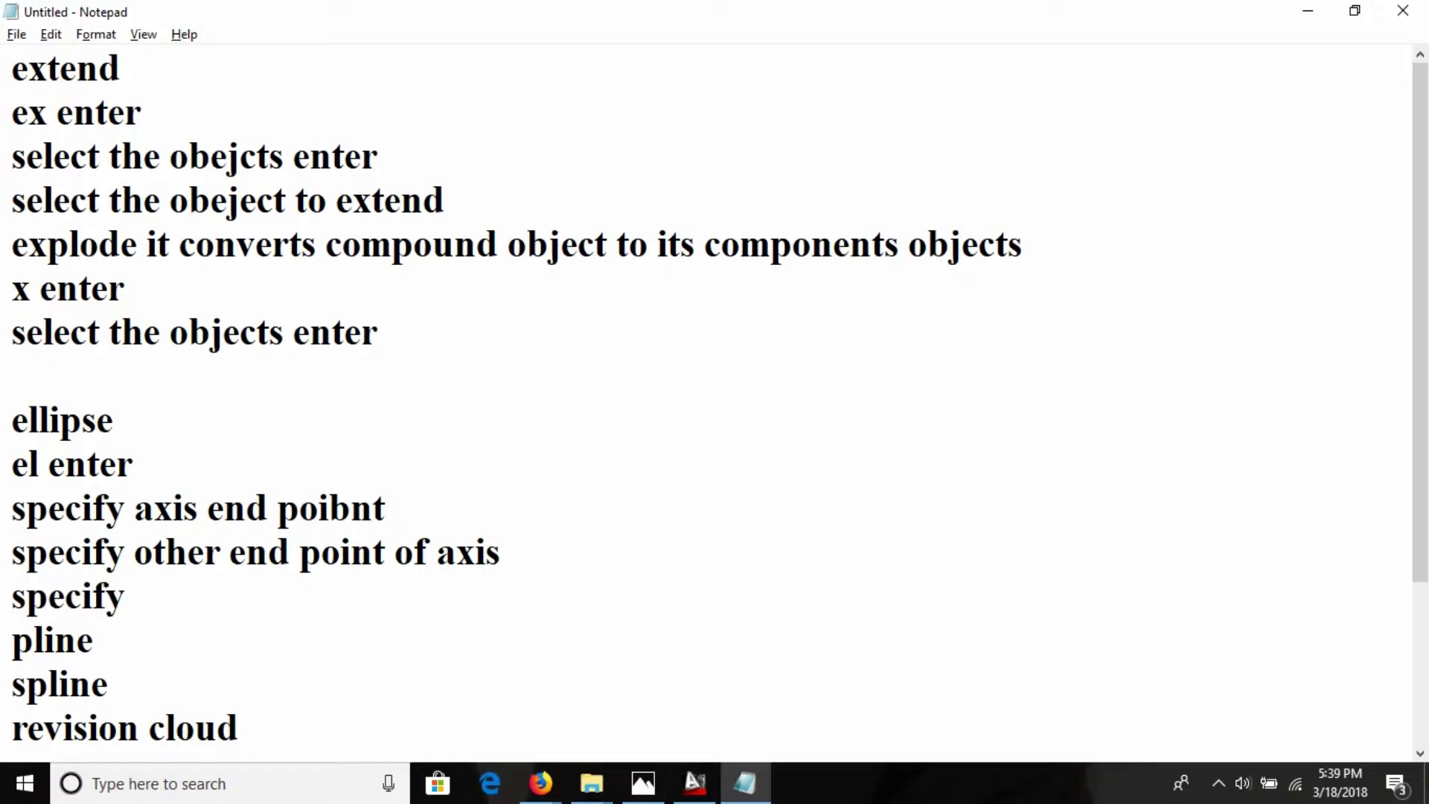
pyautogui.write(' the dis')
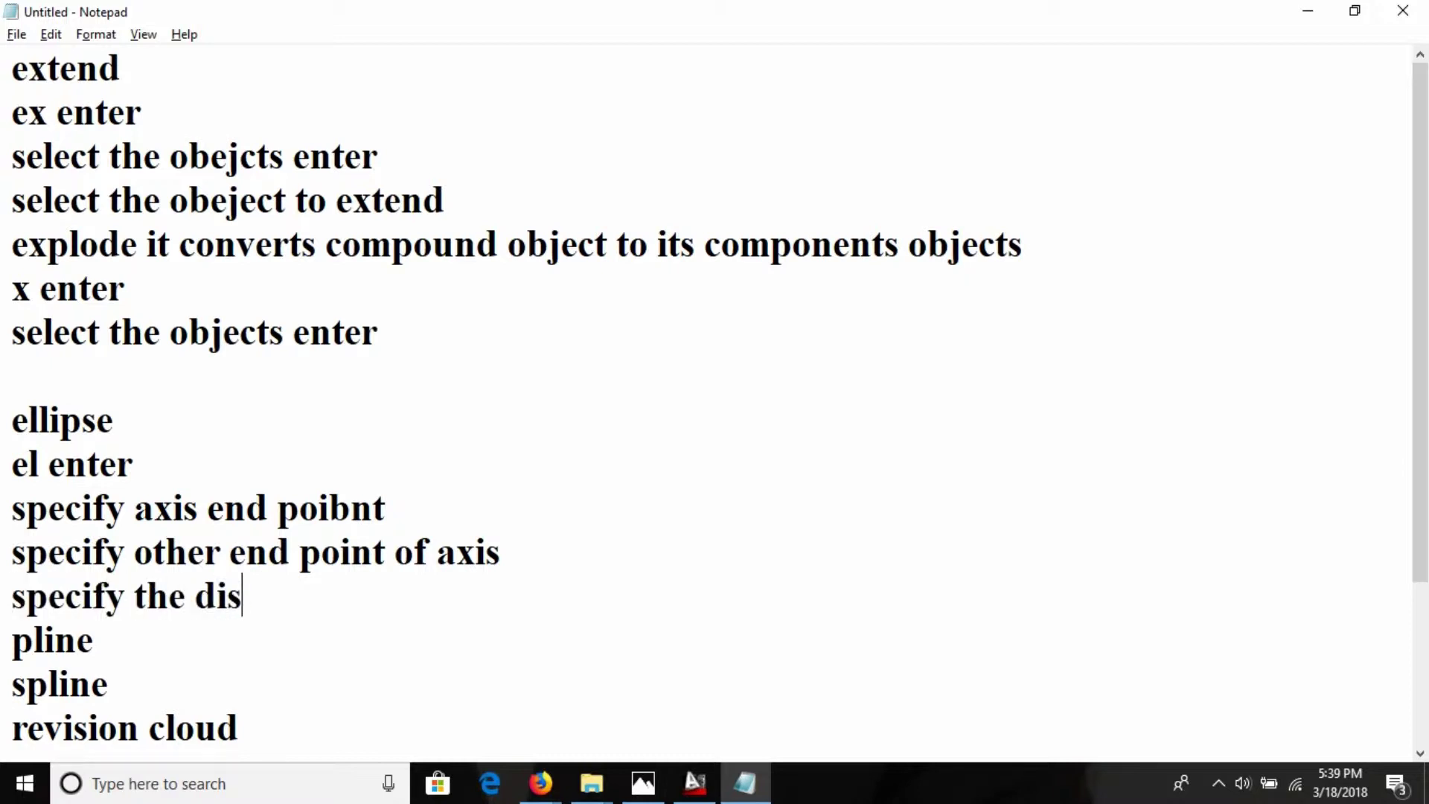
pyautogui.write('tance to ')
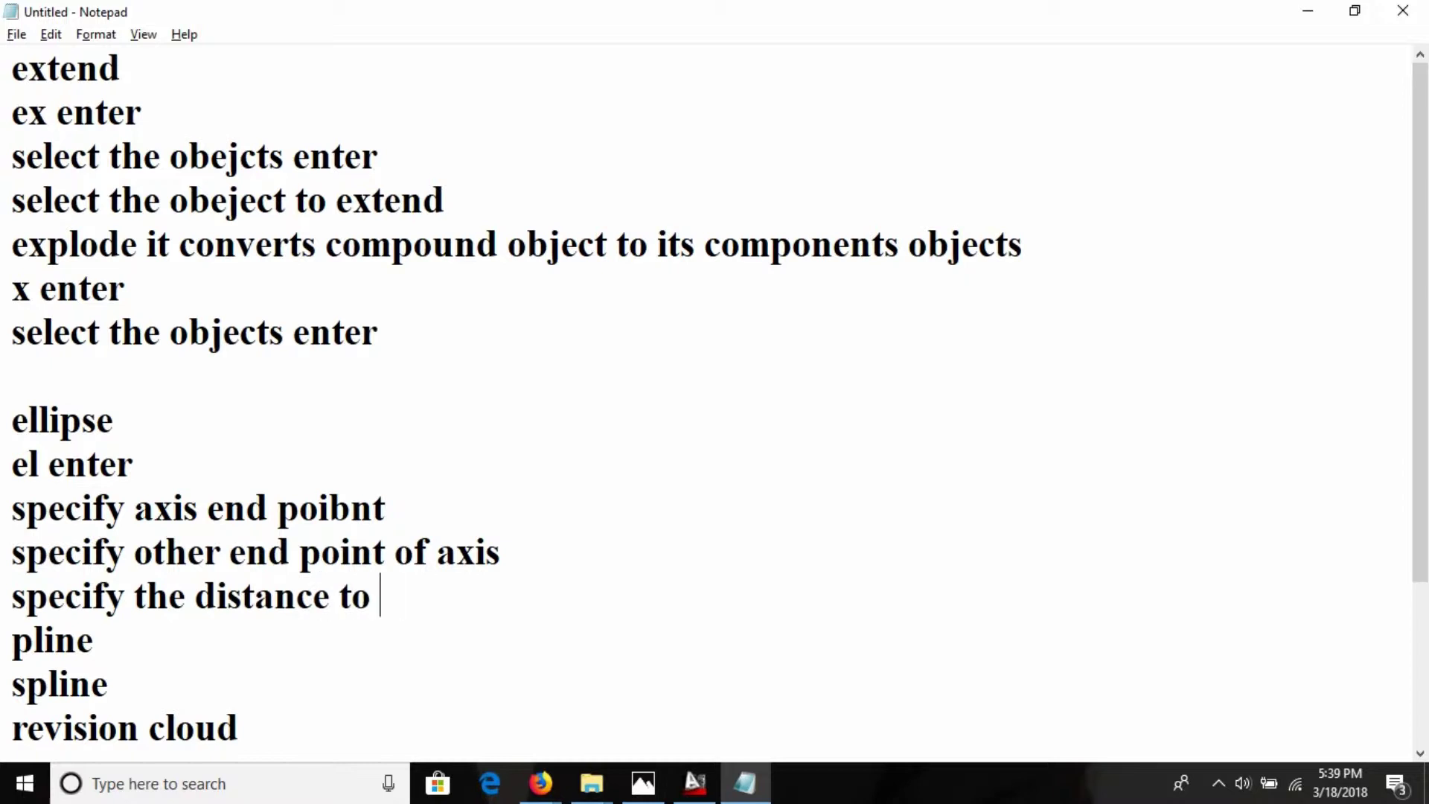
pyautogui.write('other axi')
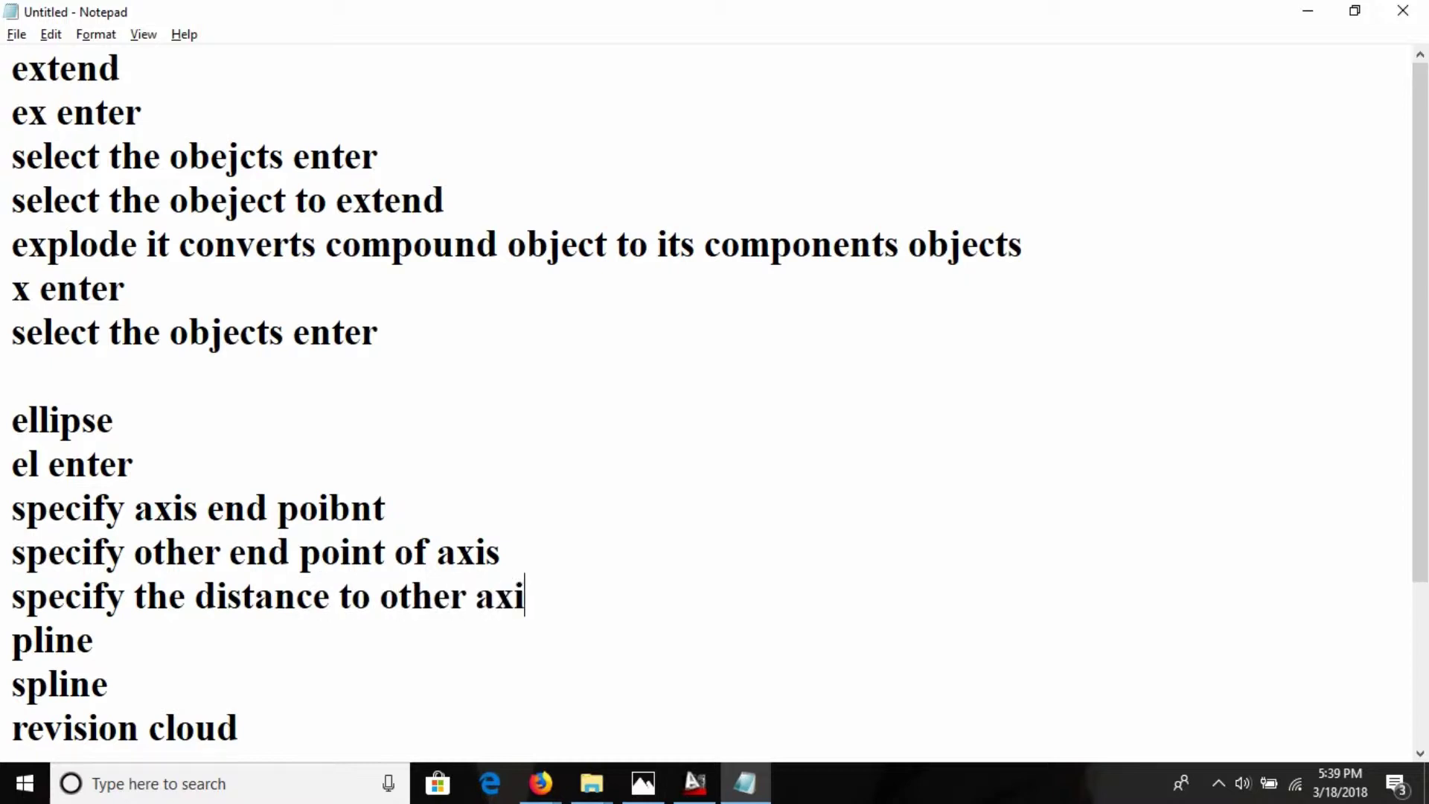
pyautogui.write('s')
pyautogui.press('Return')
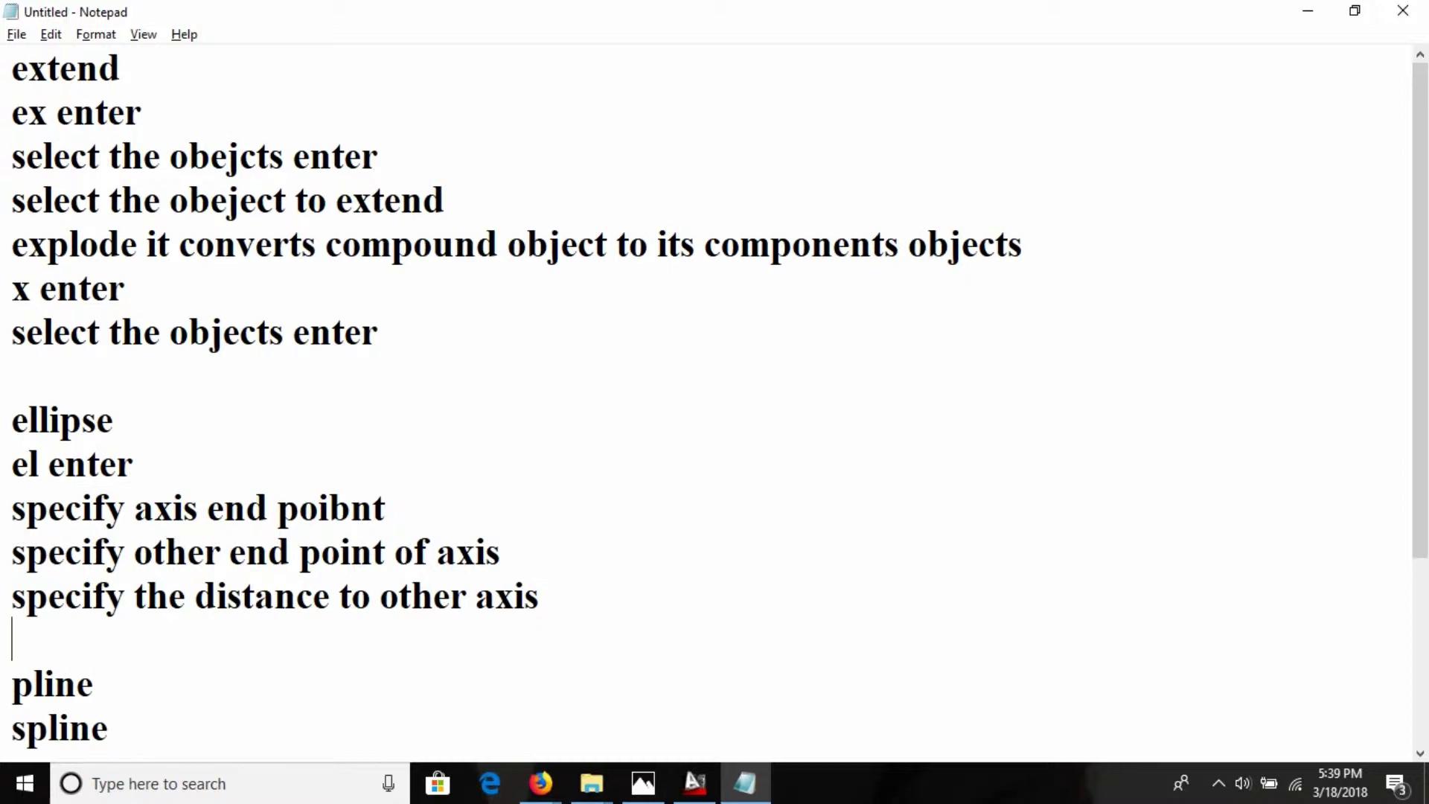
pyautogui.press('Return')
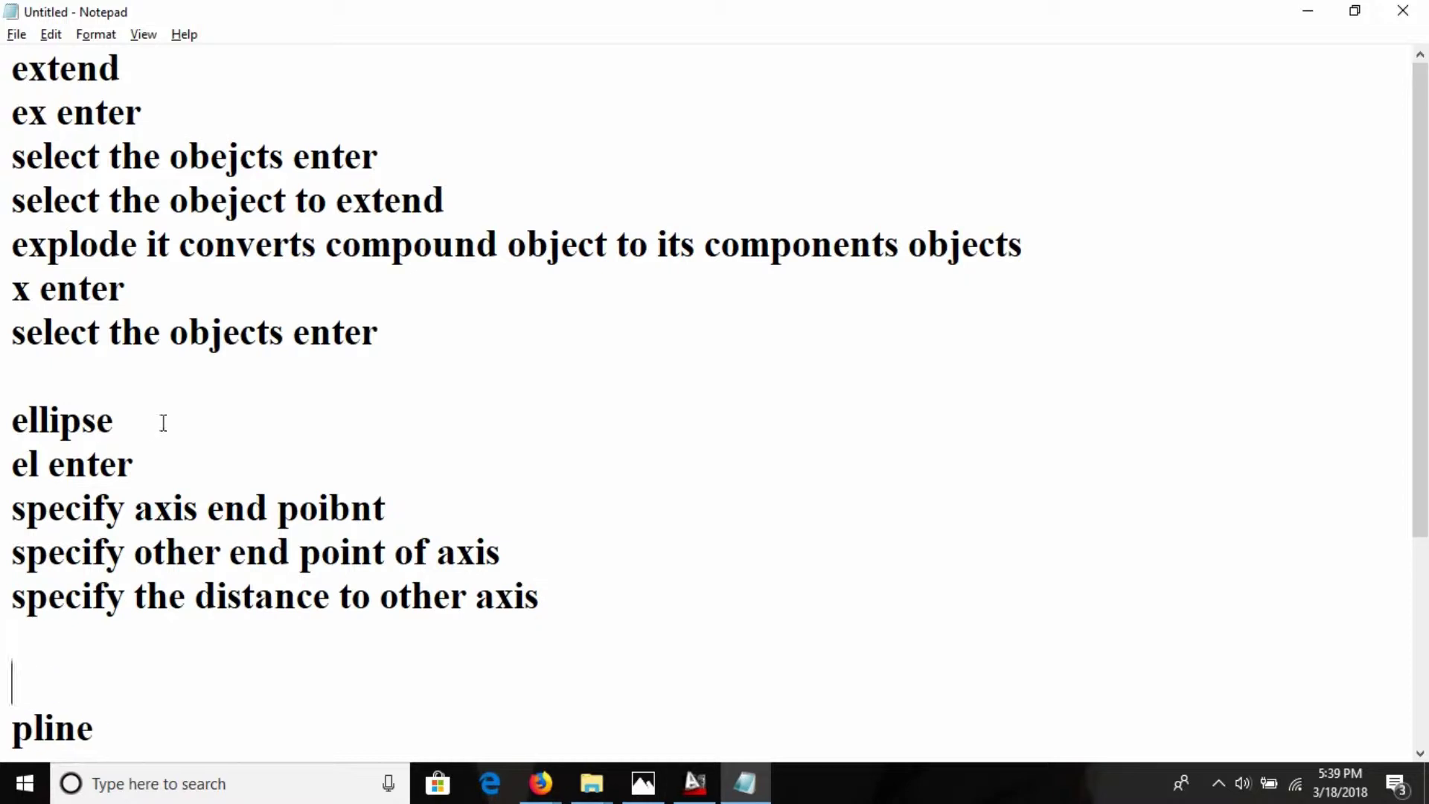
# Step: Insert an empty line beneath "pline" in the notes
pyautogui.scroll(-2, 198, 448)
pyautogui.scroll(1, 169, 434)
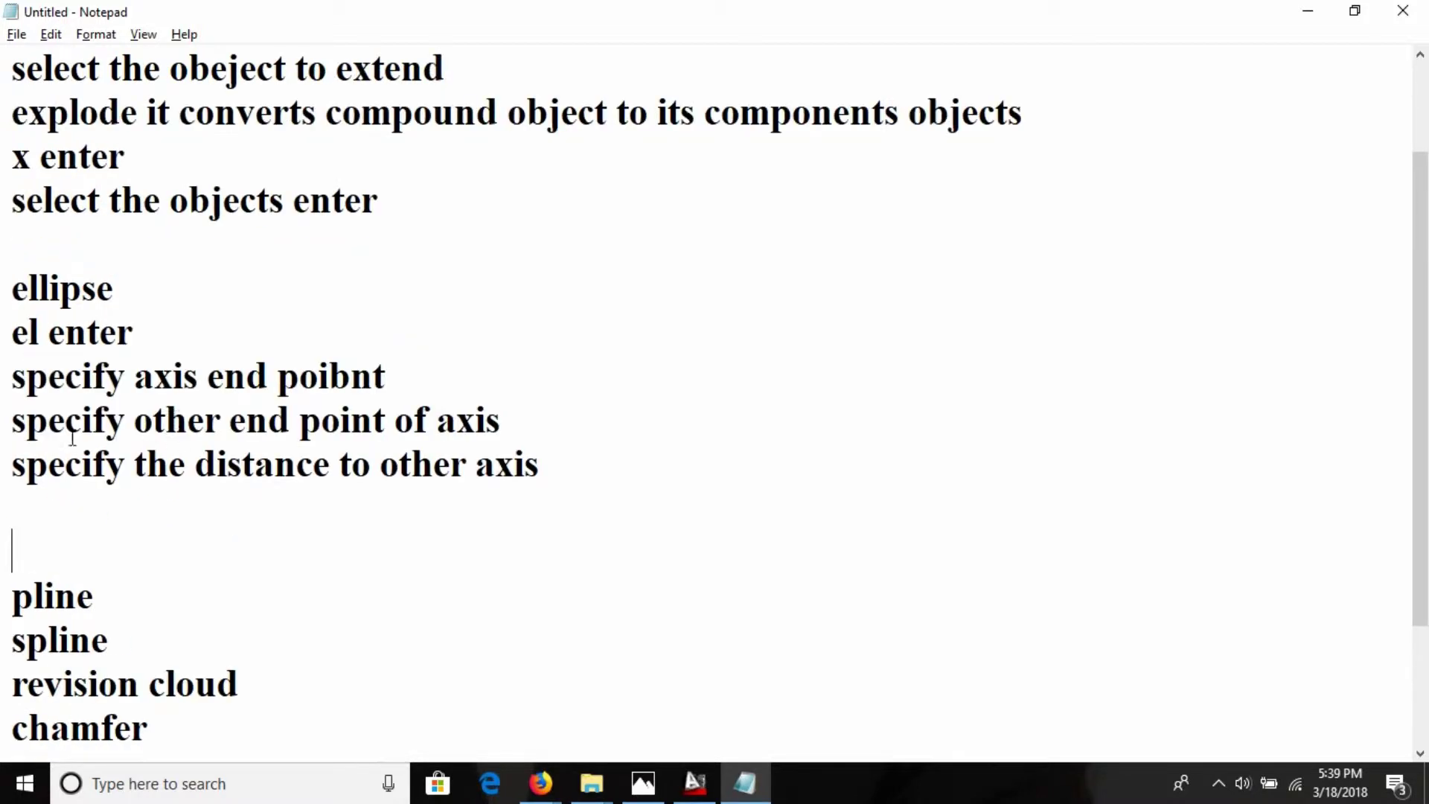
pyautogui.scroll(-1, 90, 454)
pyautogui.click(108, 418)
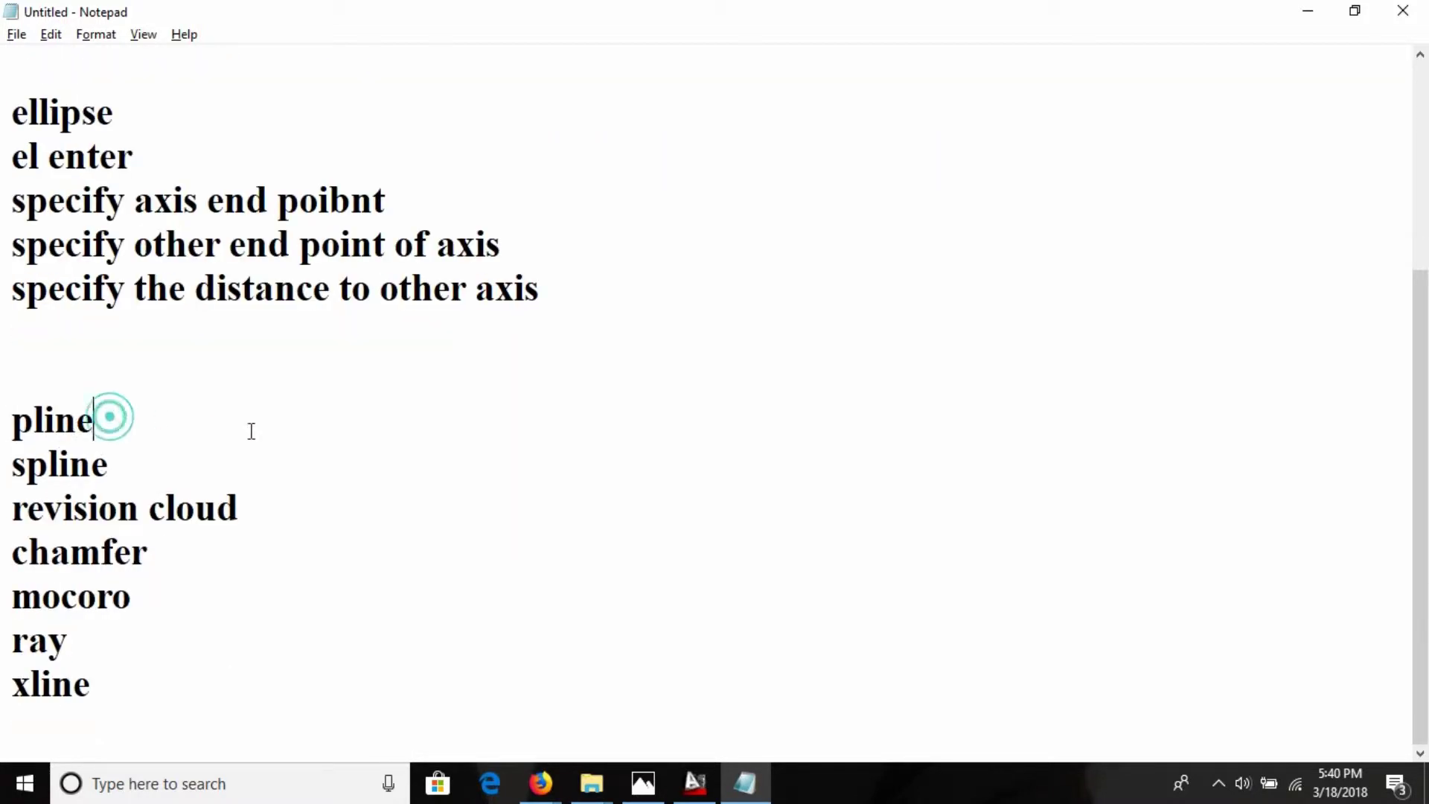
pyautogui.press('Return')
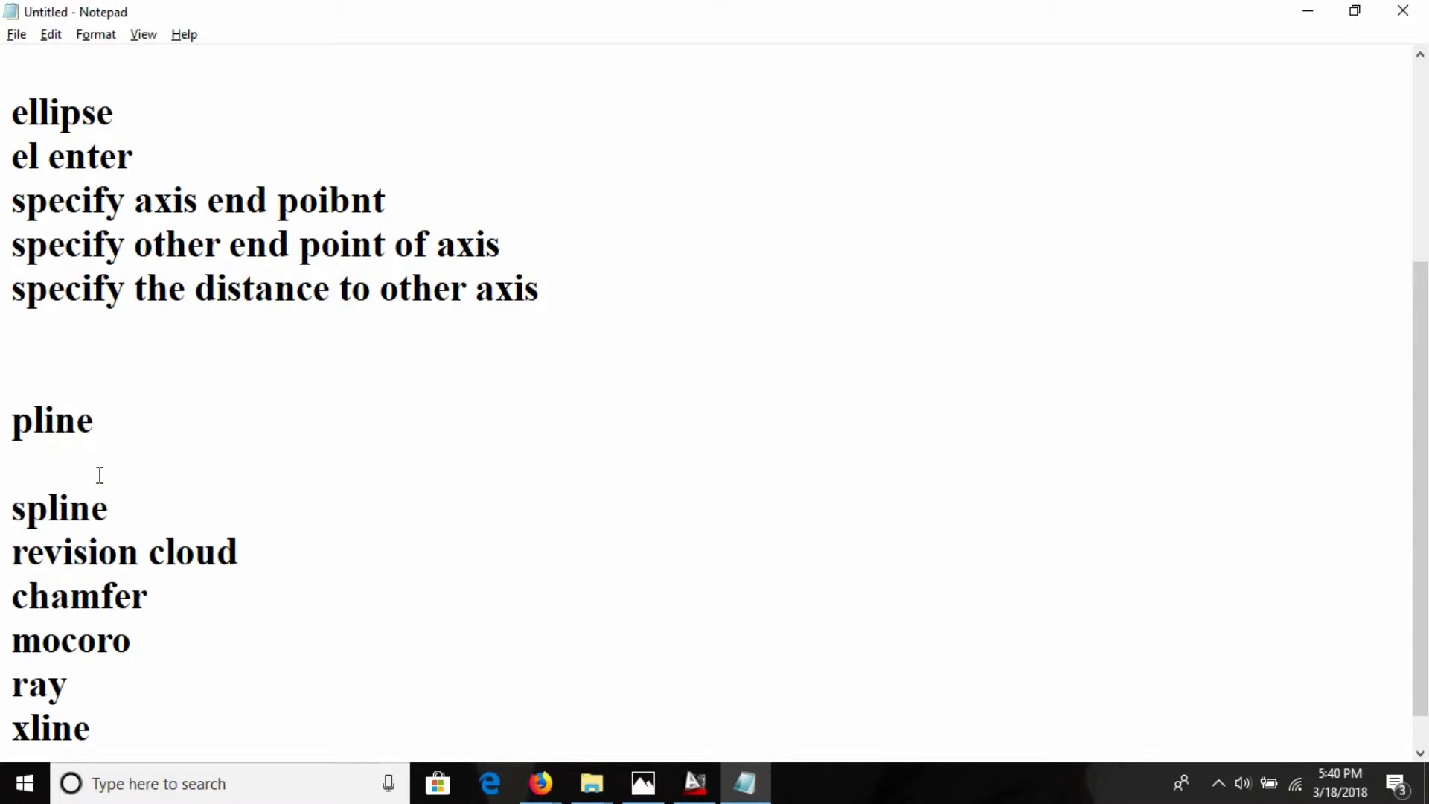
# Step: Switch back to AutoCAD and erase the ellipse
pyautogui.hotkey('alt', 'Tab')
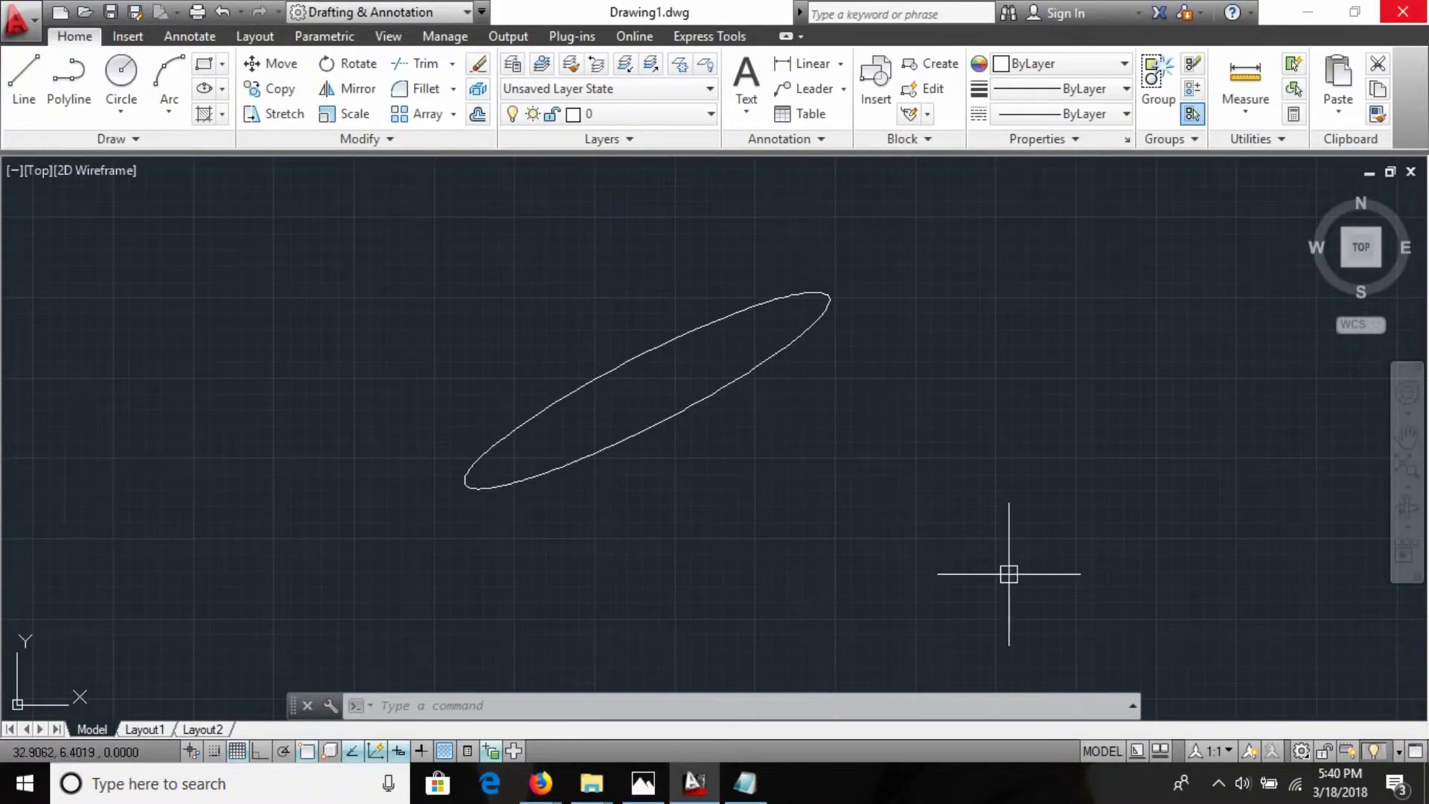
pyautogui.click(918, 511)
pyautogui.click(615, 303)
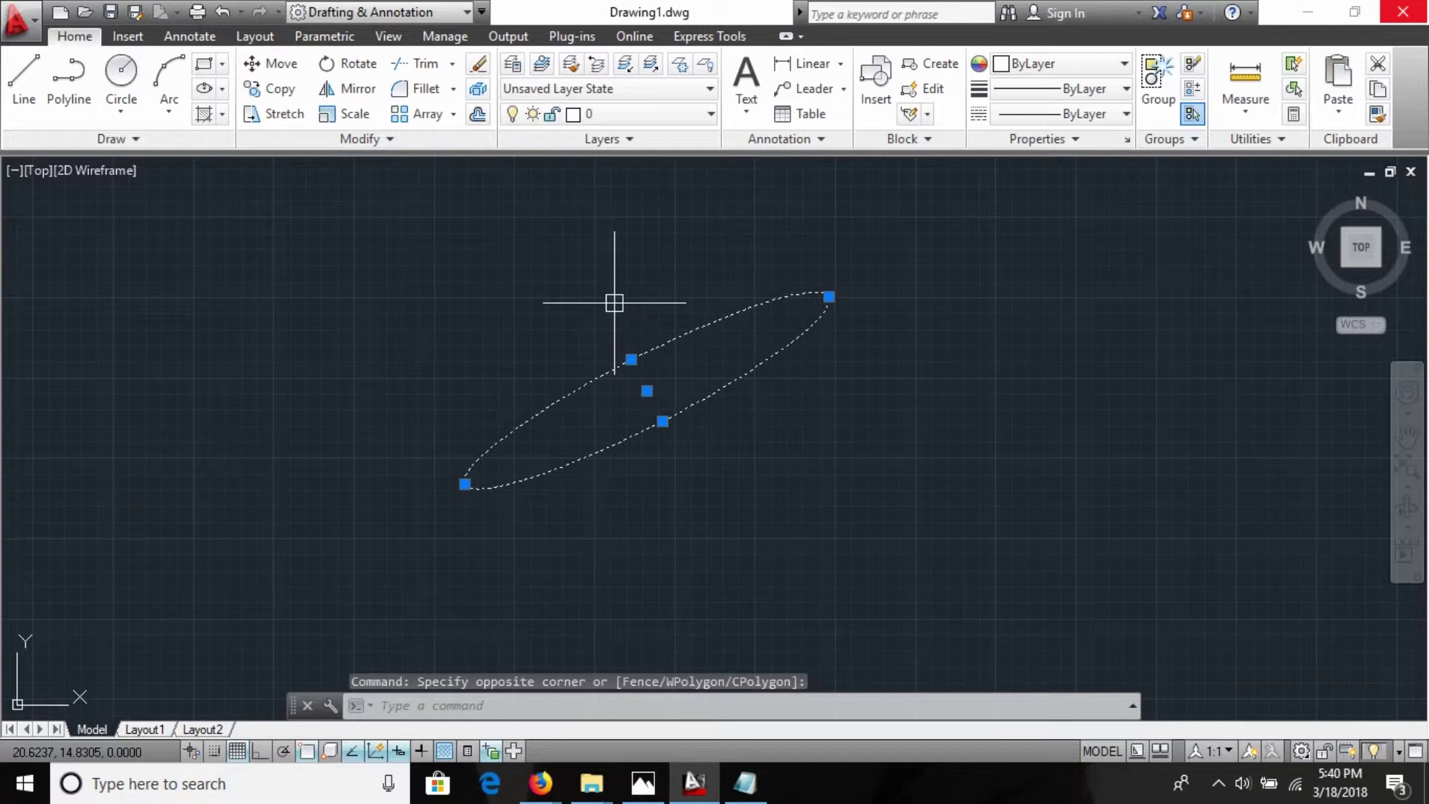
pyautogui.press('Delete')
# Step: Draw a three-segment stepped polyline with Ortho on, running horizontally, up, then horizontally again, and select it as one object
pyautogui.write('pl')
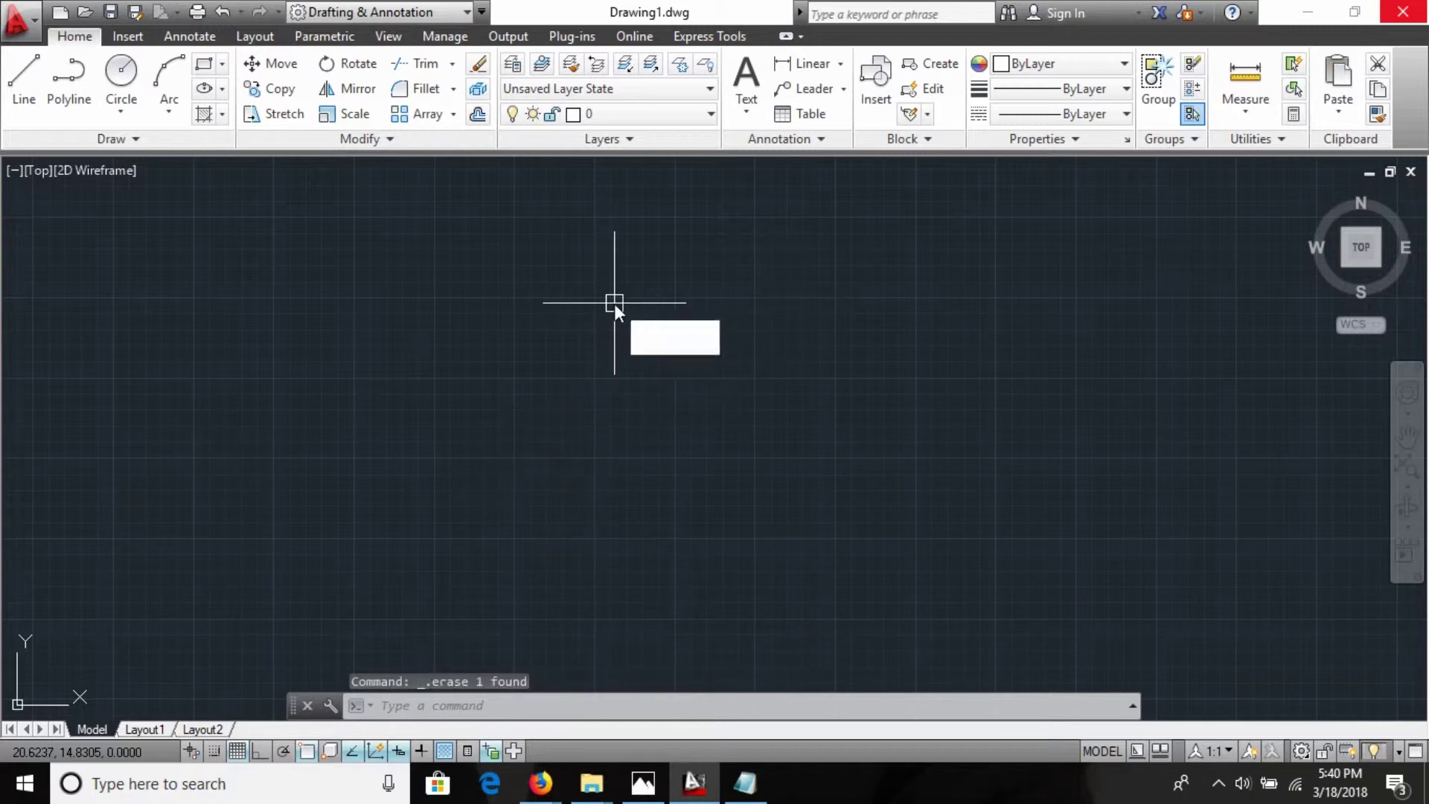
pyautogui.press('Return')
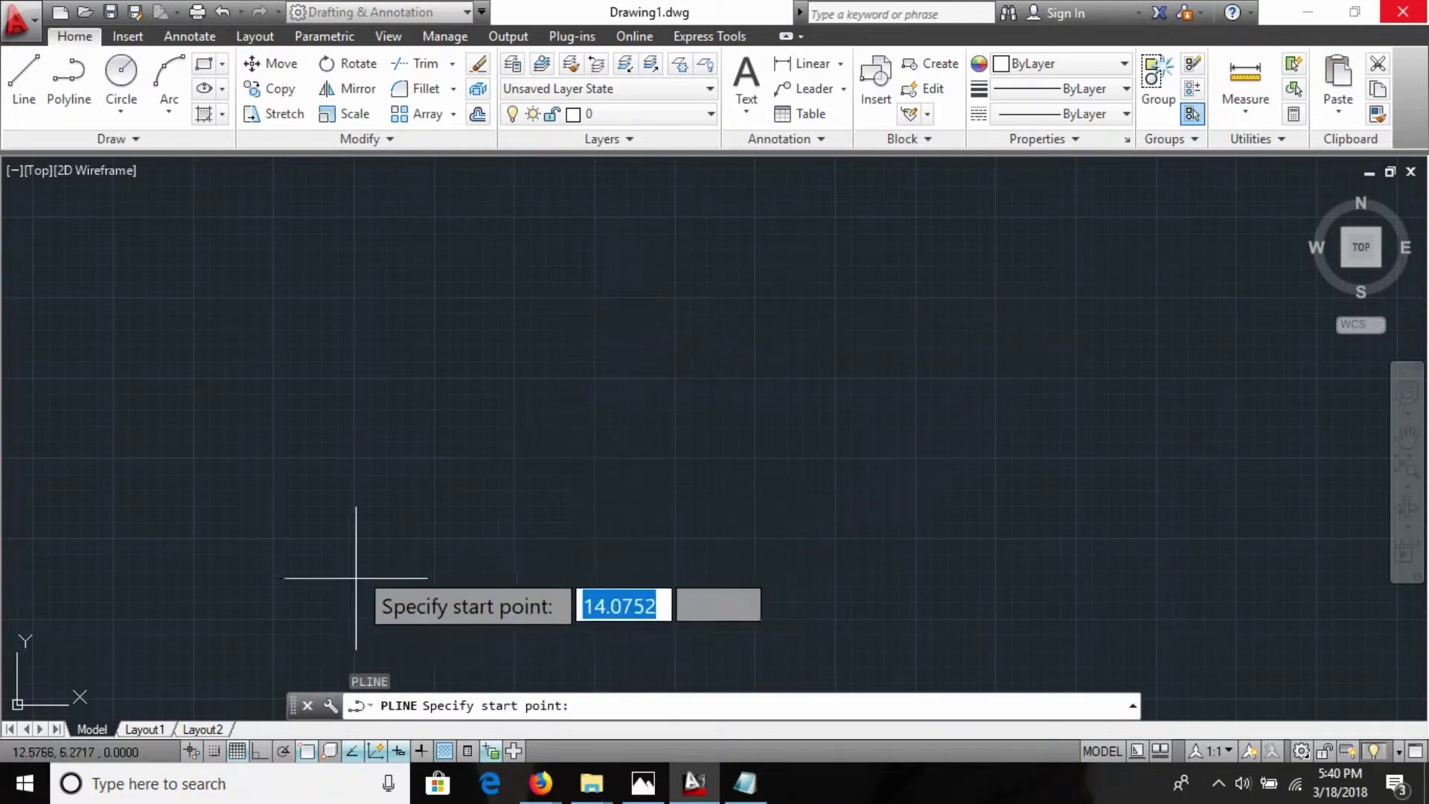
pyautogui.click(321, 524)
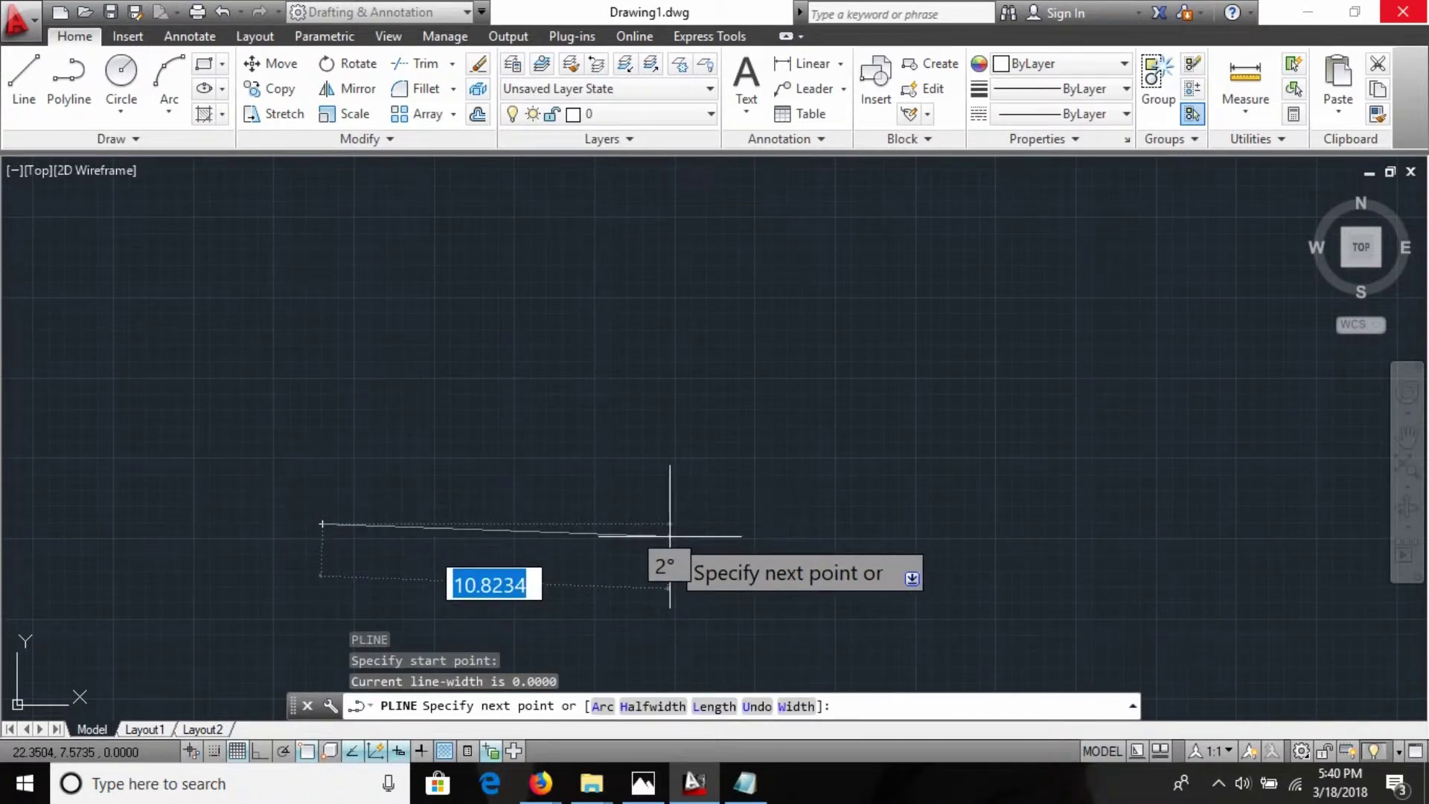
pyautogui.press('F8')
pyautogui.click(750, 526)
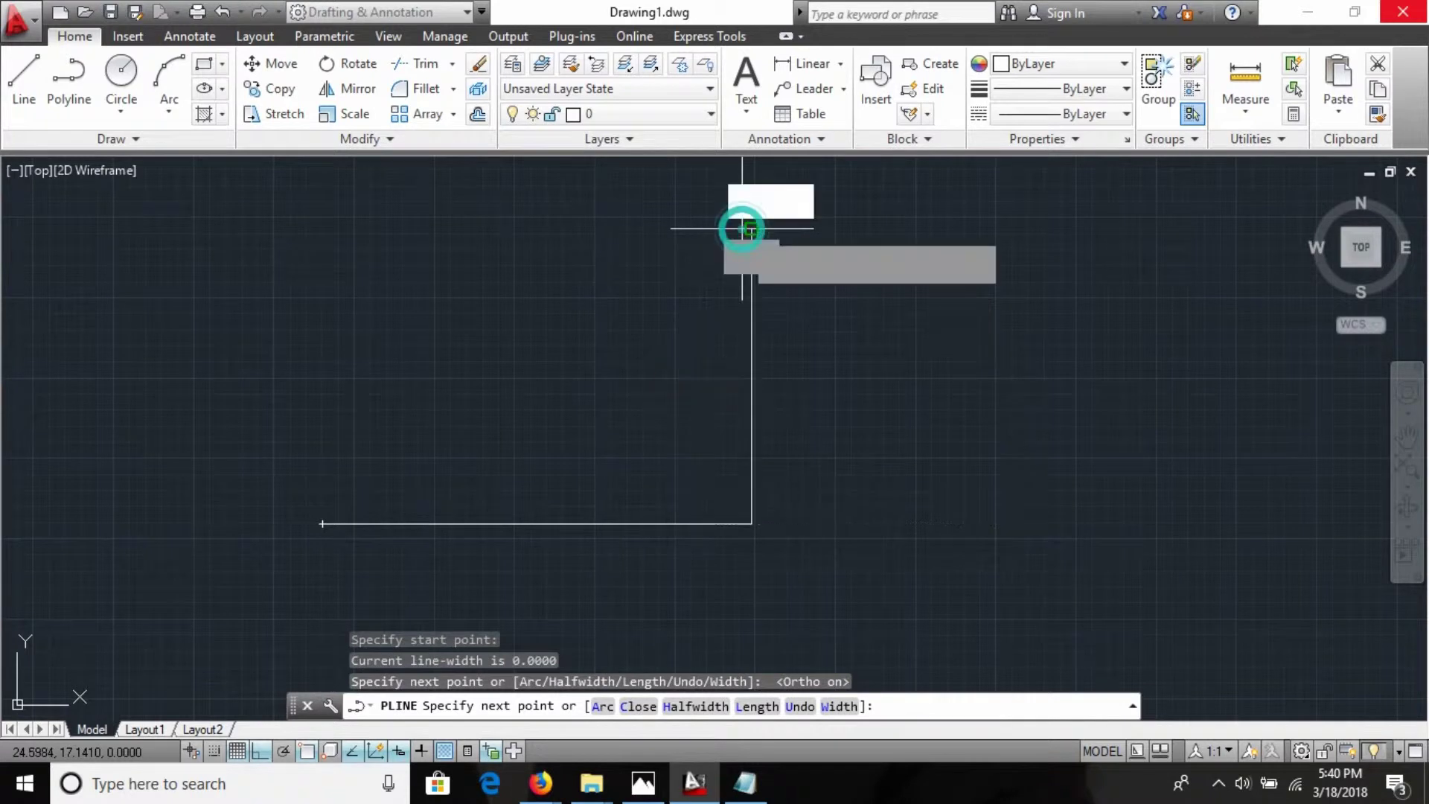
pyautogui.click(751, 229)
pyautogui.click(1066, 266)
pyautogui.press('Escape')
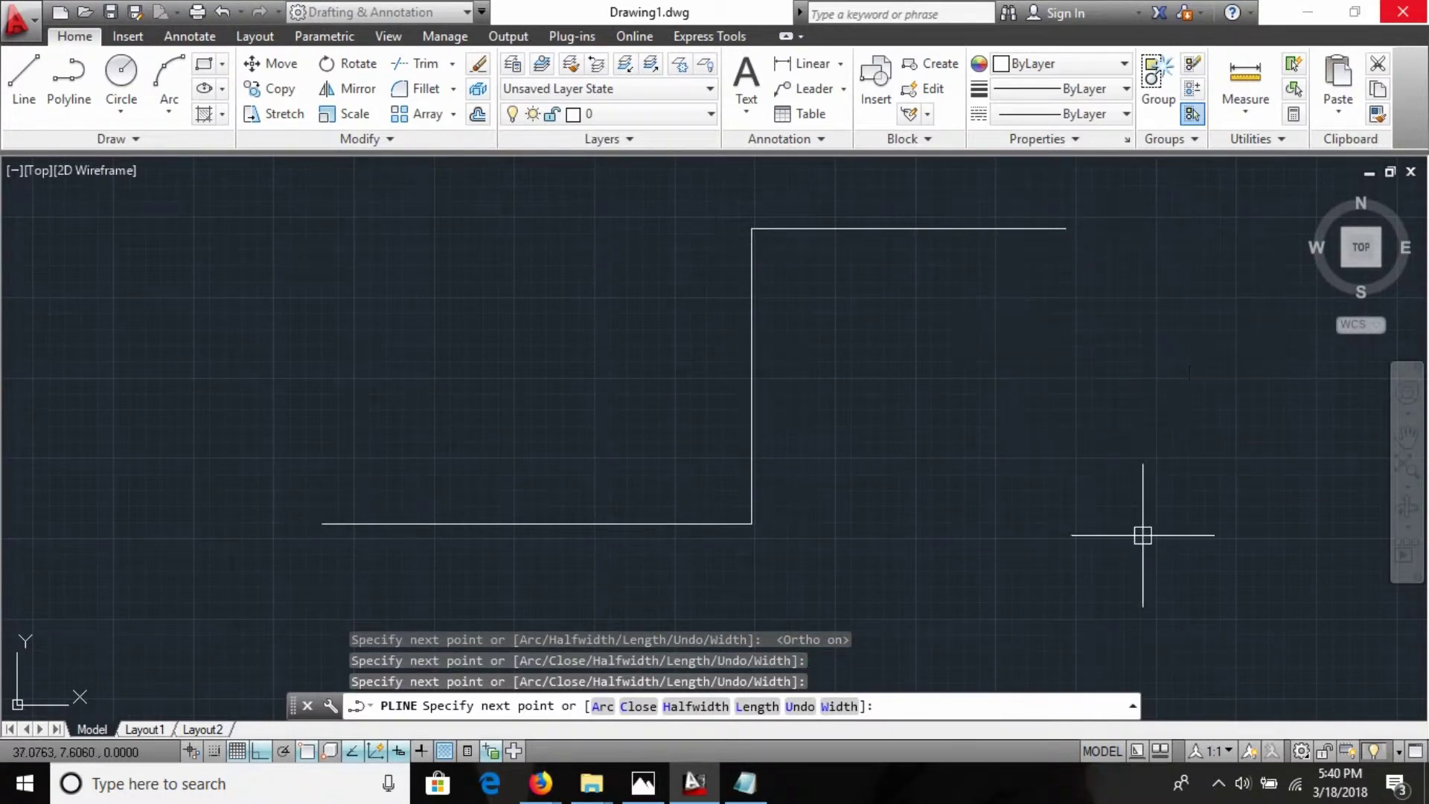
pyautogui.press('Escape')
pyautogui.click(561, 524)
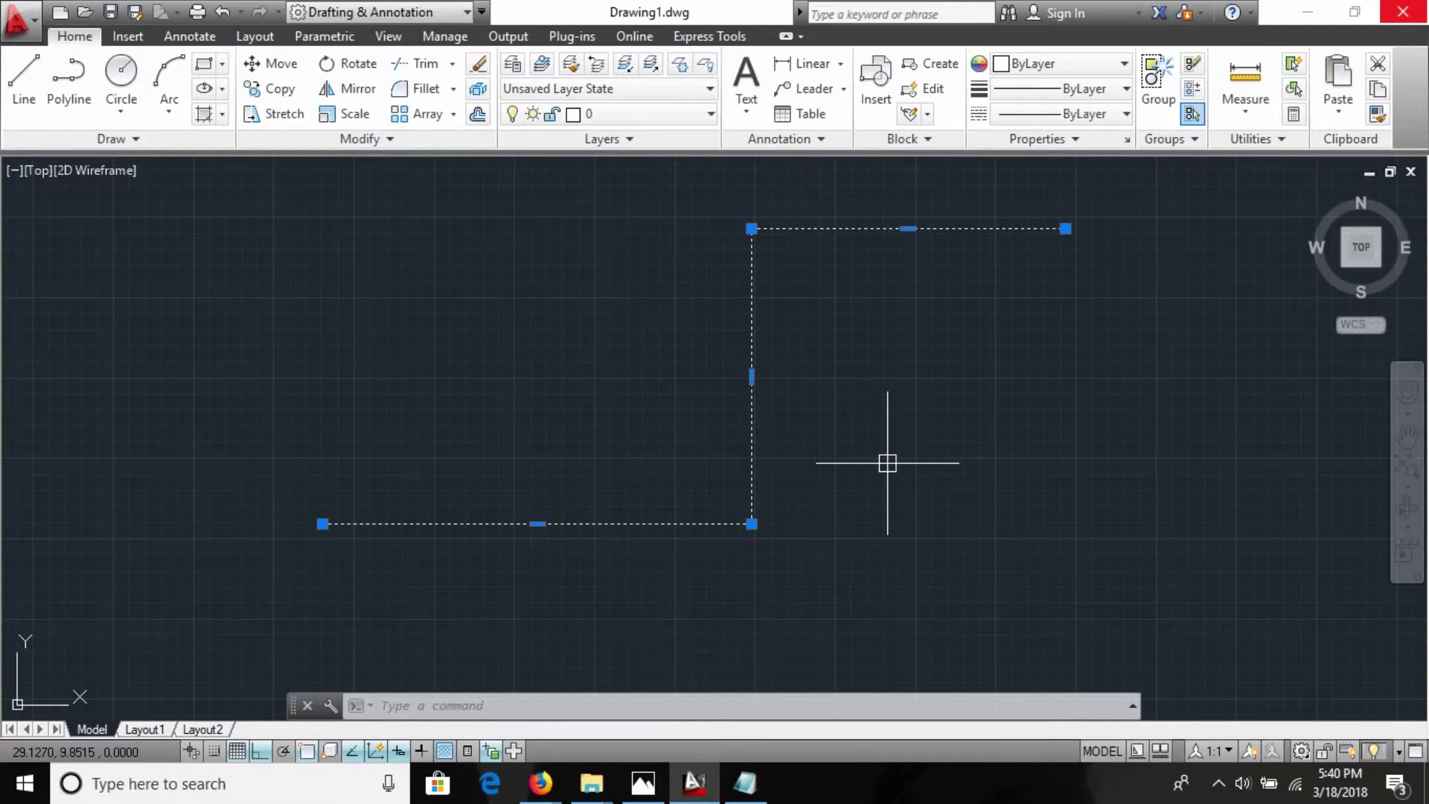
# Step: Switch to the Notepad notes and write "pl enter" on the line beneath "pline"
pyautogui.hotkey('alt', 'Tab')
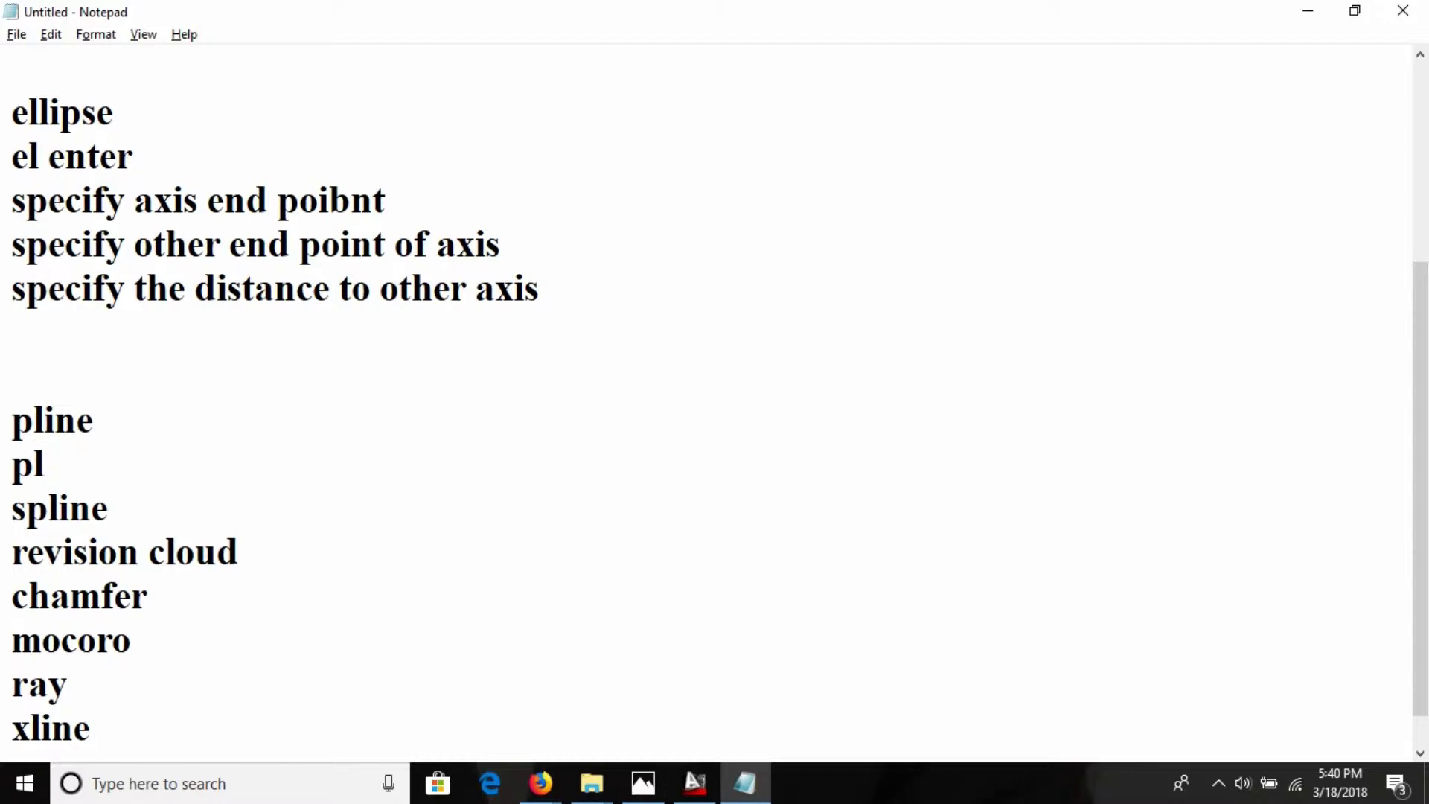
pyautogui.write('enter')
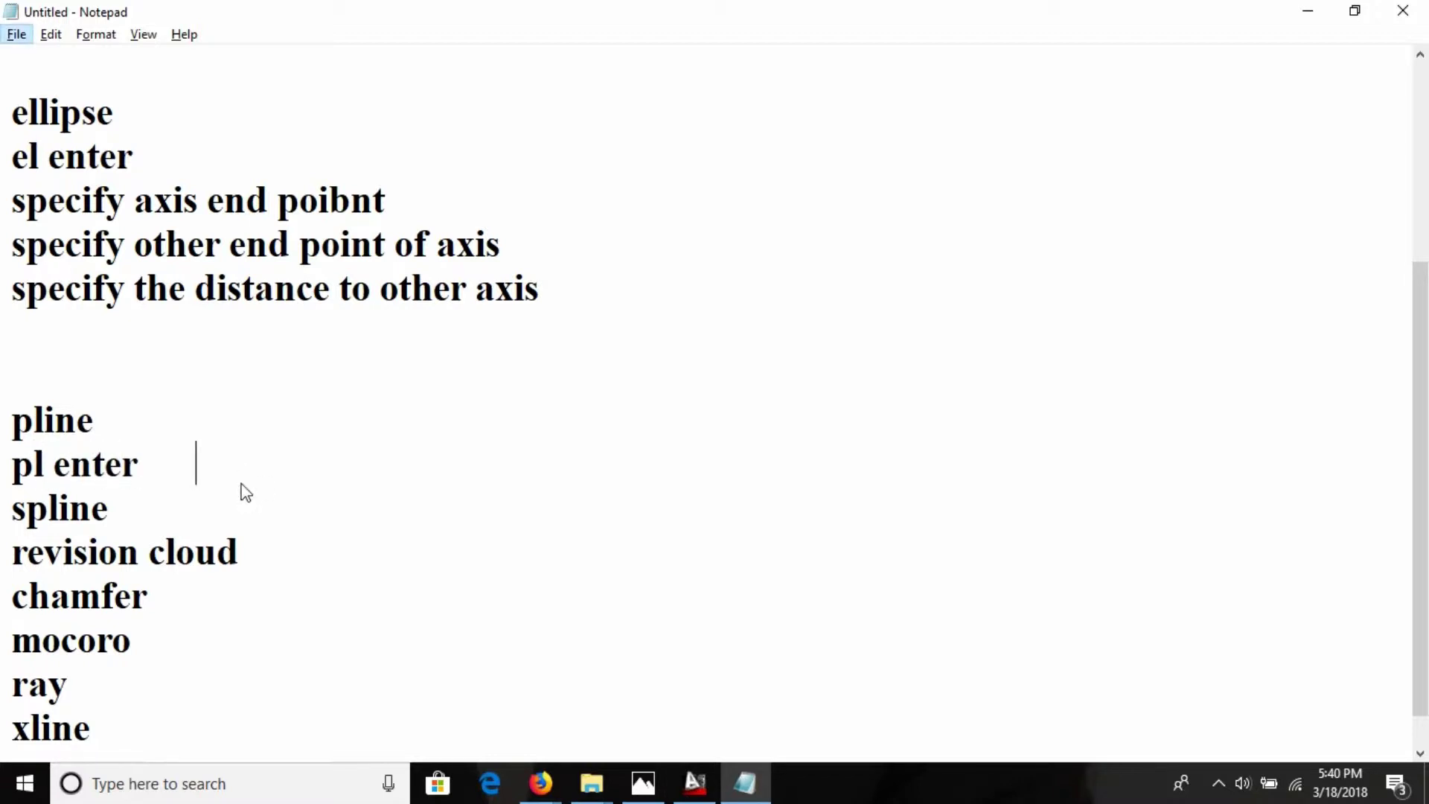
# Step: Switch to AutoCAD and begin a polyline with a horizontal segment to the right, followed by a semicircular Arc segment about 3.7 units upward
pyautogui.hotkey('alt', 'Tab')
pyautogui.write('pl')
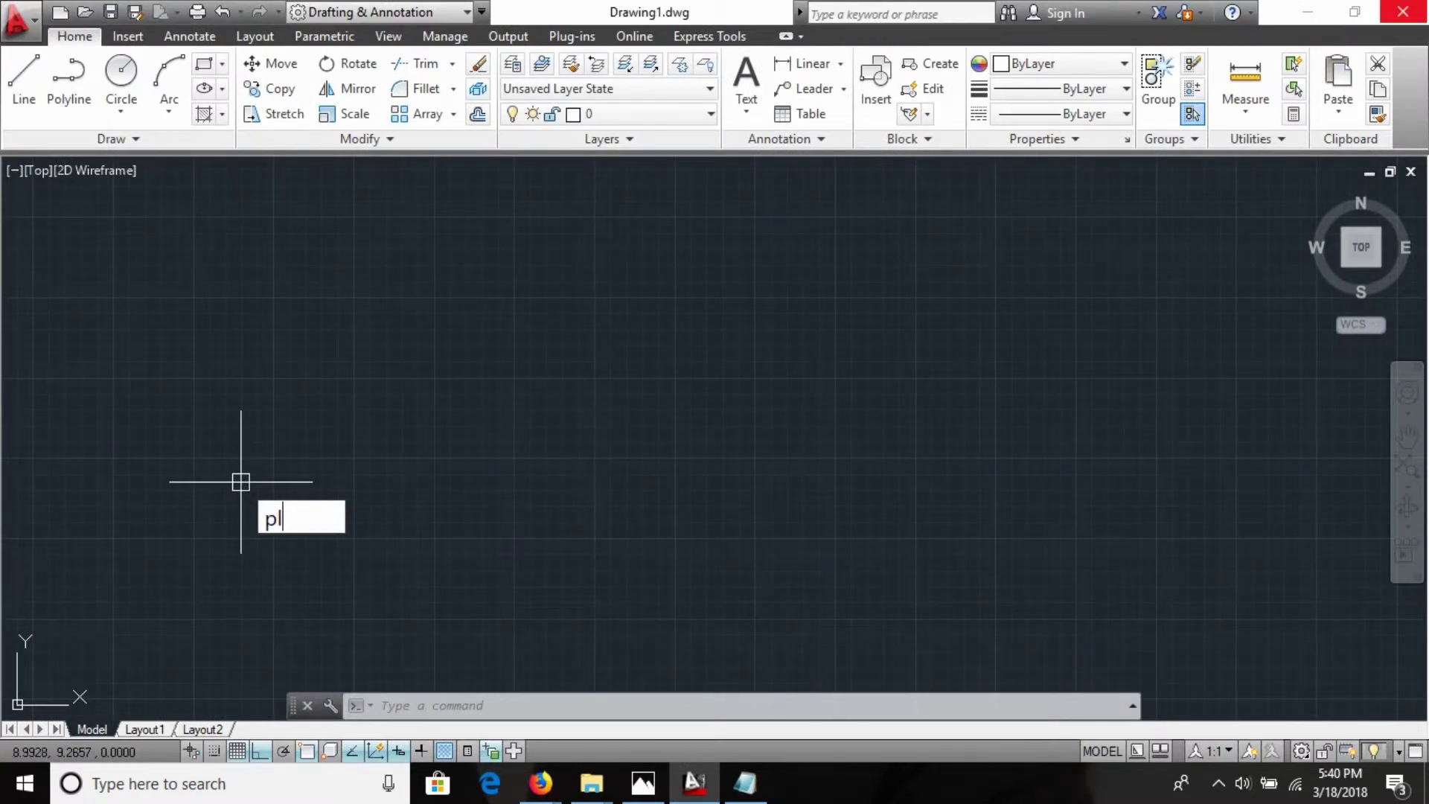
pyautogui.press('Return')
pyautogui.click(303, 478)
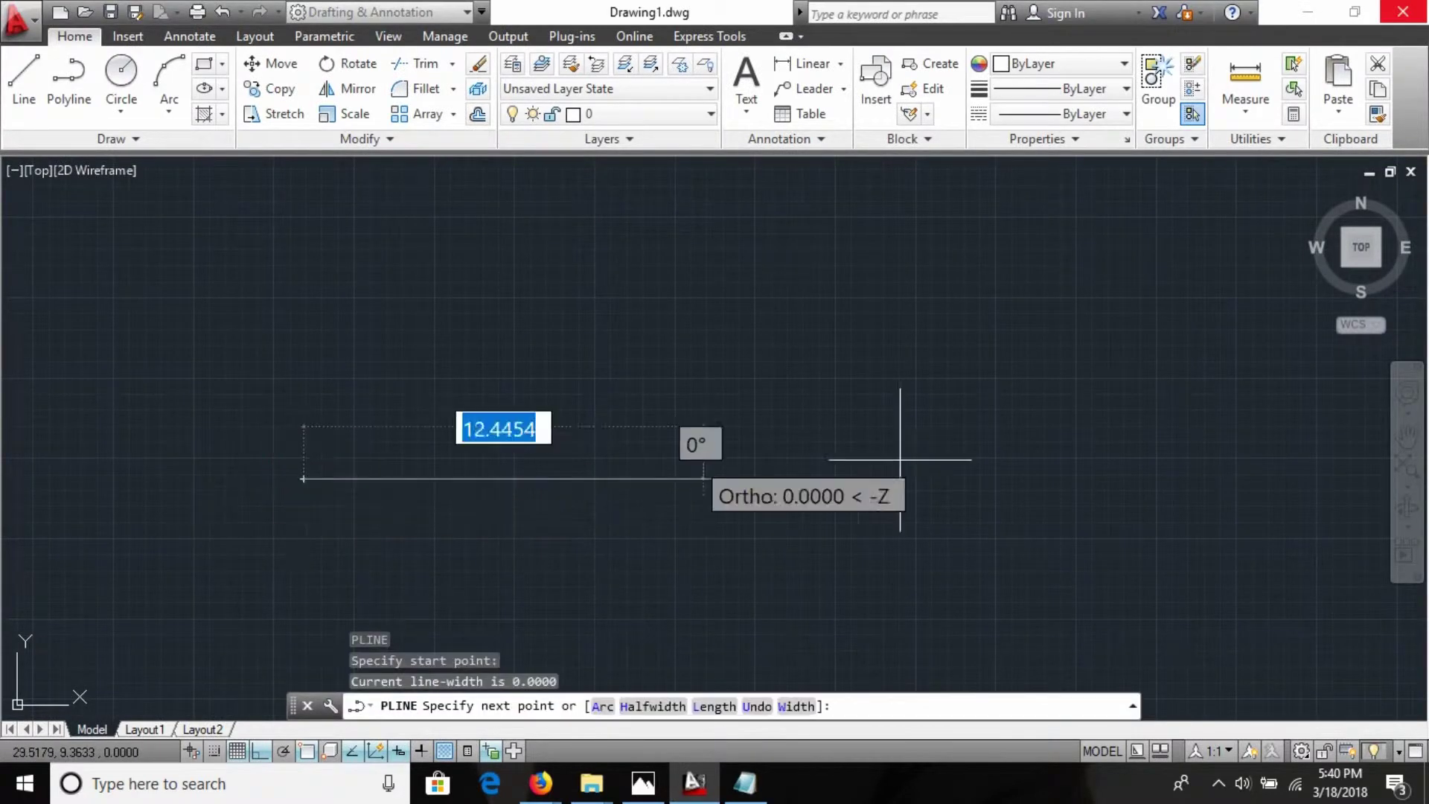
pyautogui.click(676, 479)
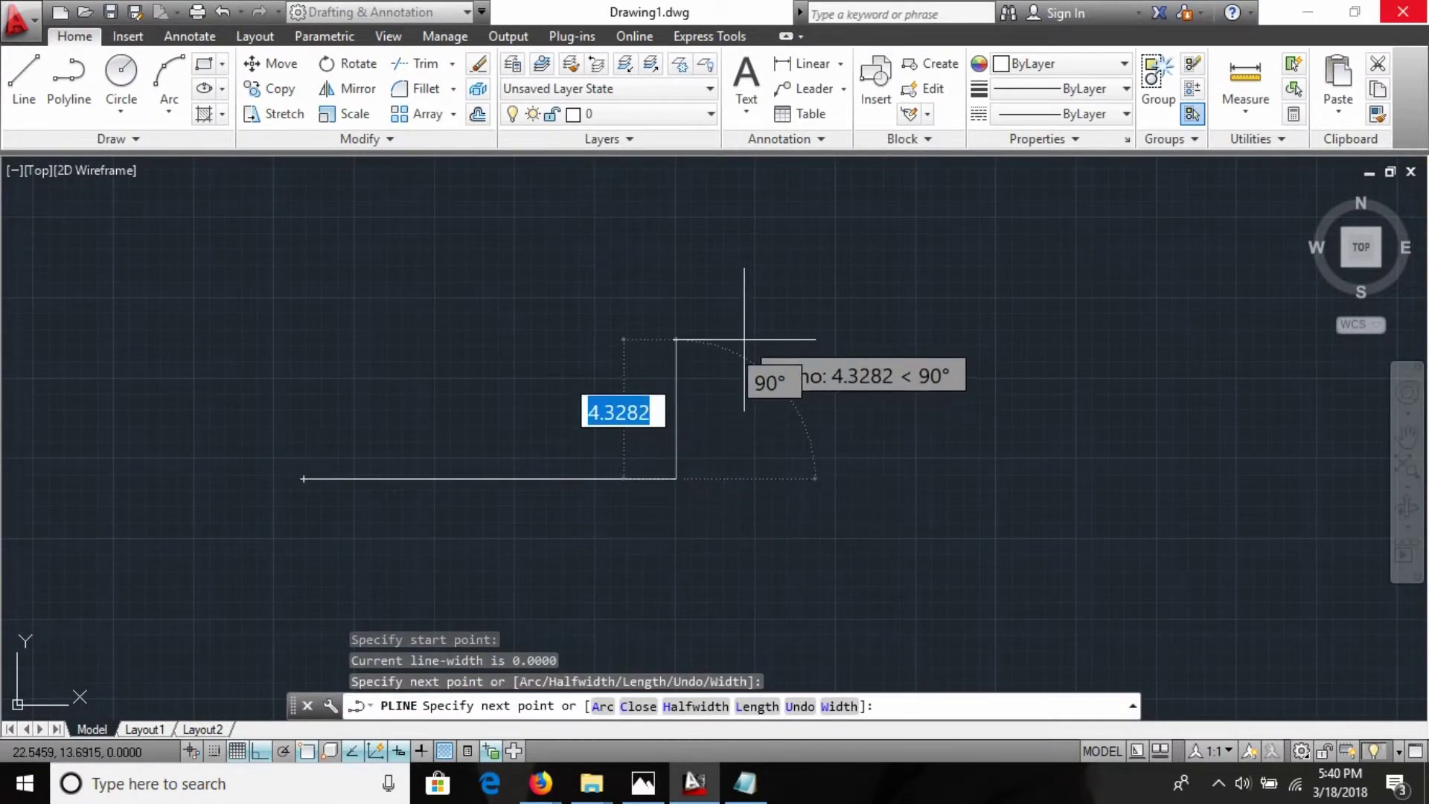
pyautogui.write('a')
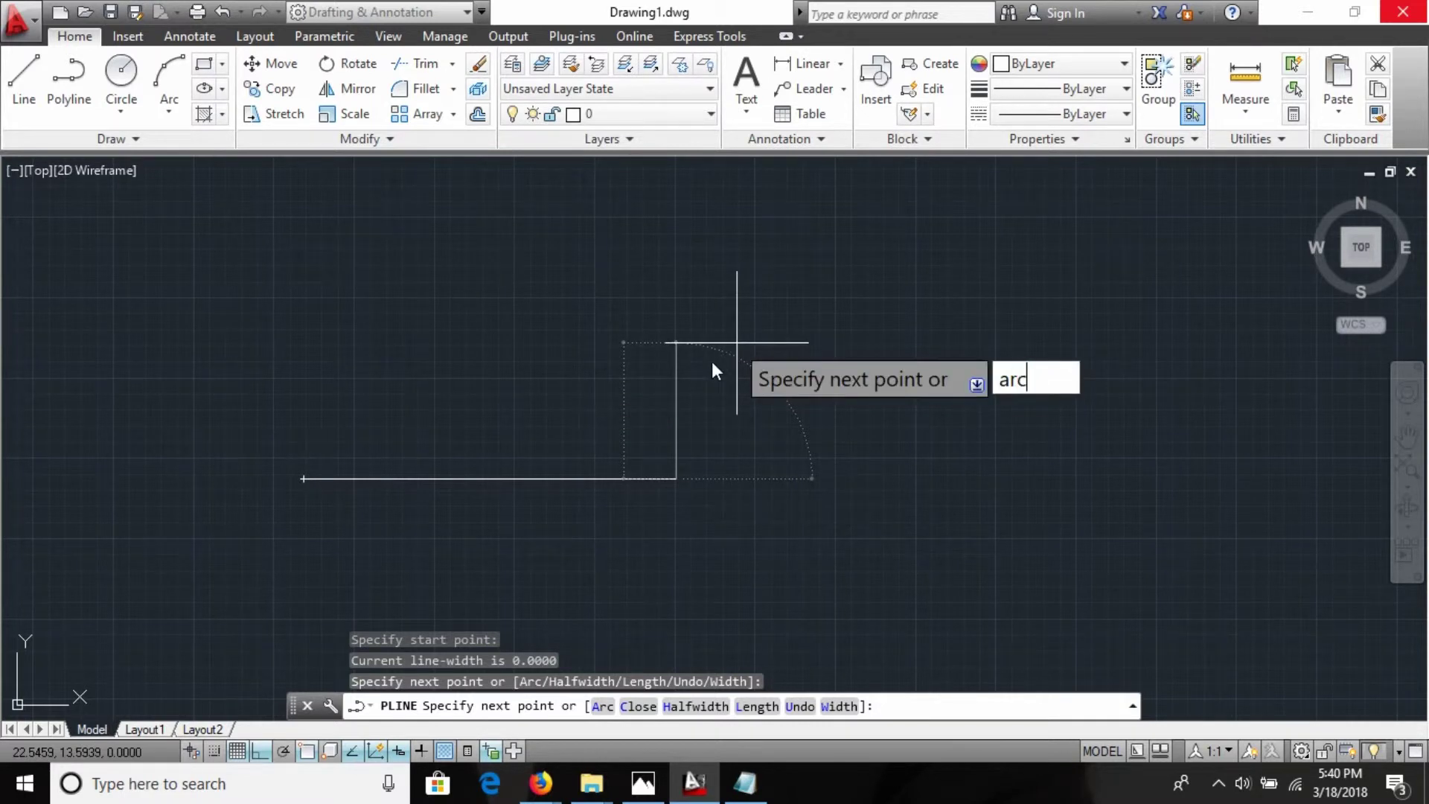
pyautogui.write('rc')
pyautogui.press('Return')
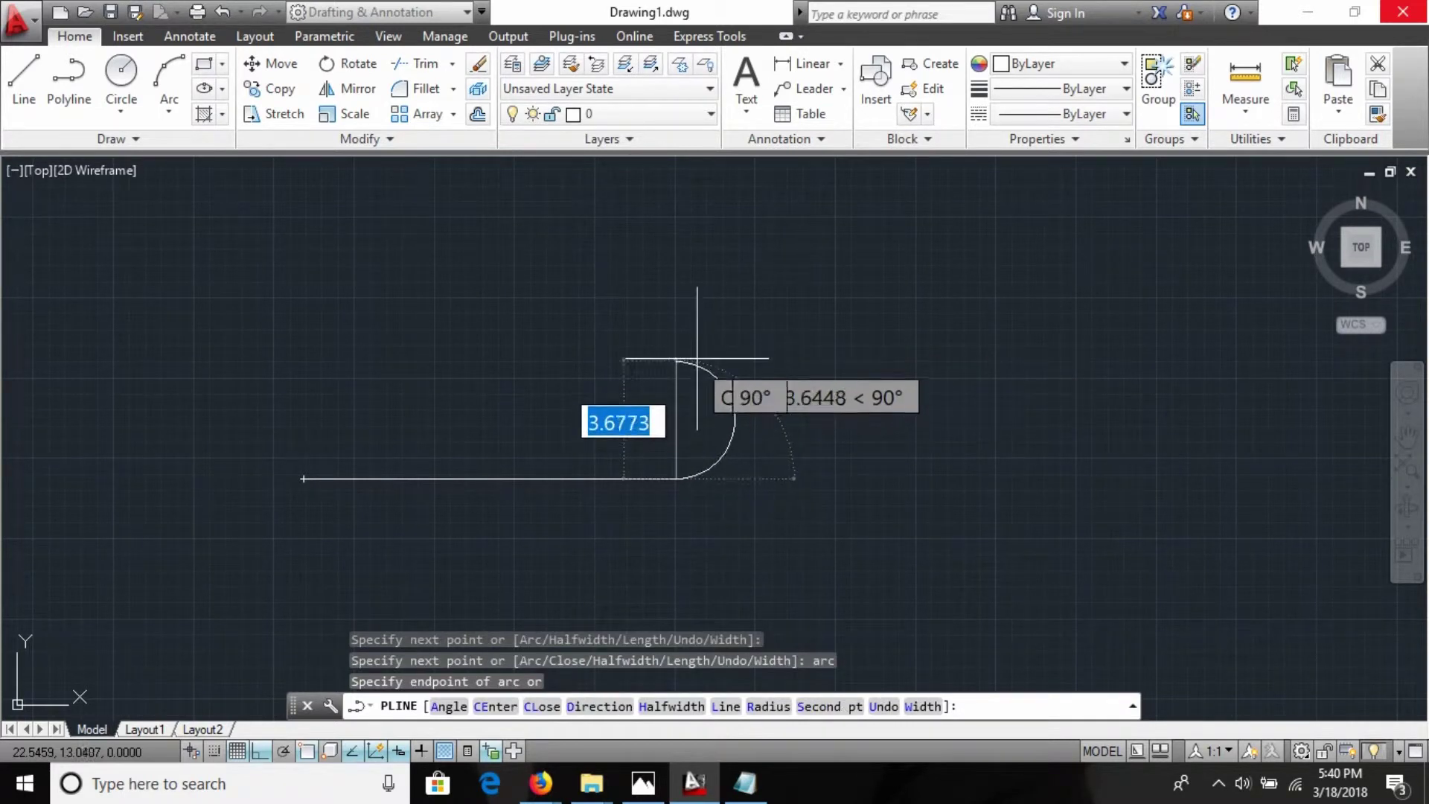
pyautogui.click(697, 358)
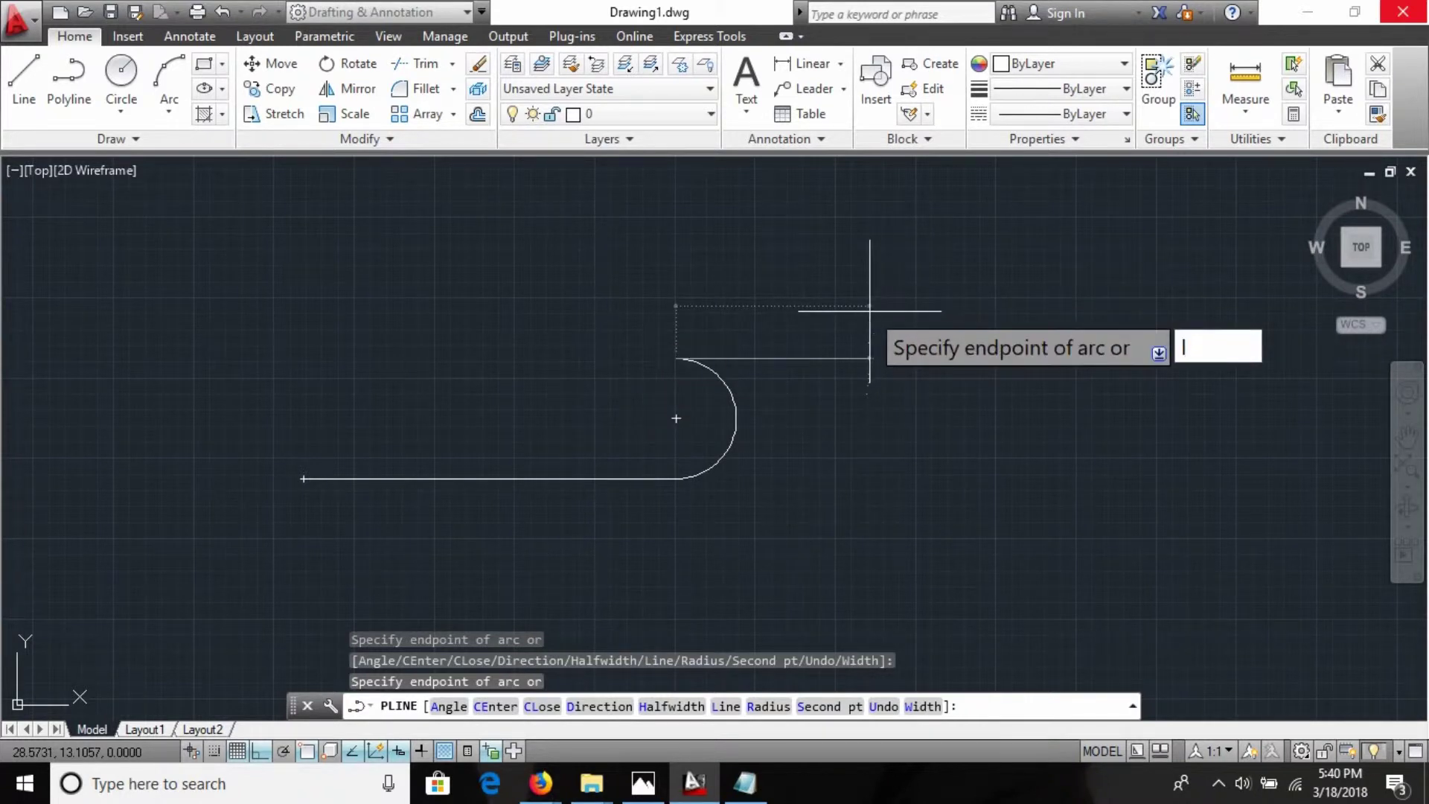
# Step: Return the polyline to Line mode and add a horizontal segment to the right, followed by a vertical segment downward
pyautogui.write('l')
pyautogui.press('Return')
pyautogui.click(963, 358)
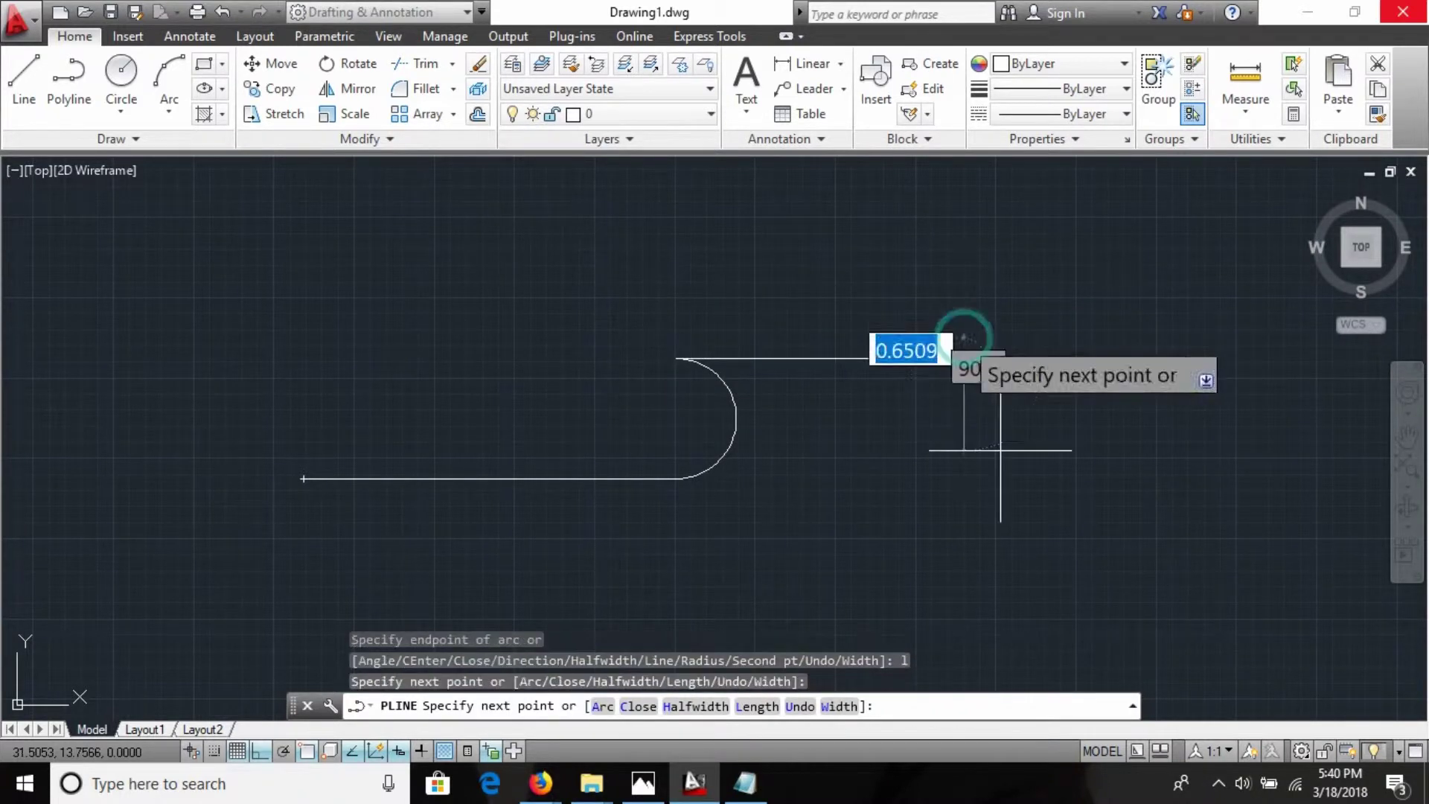
pyautogui.click(1002, 558)
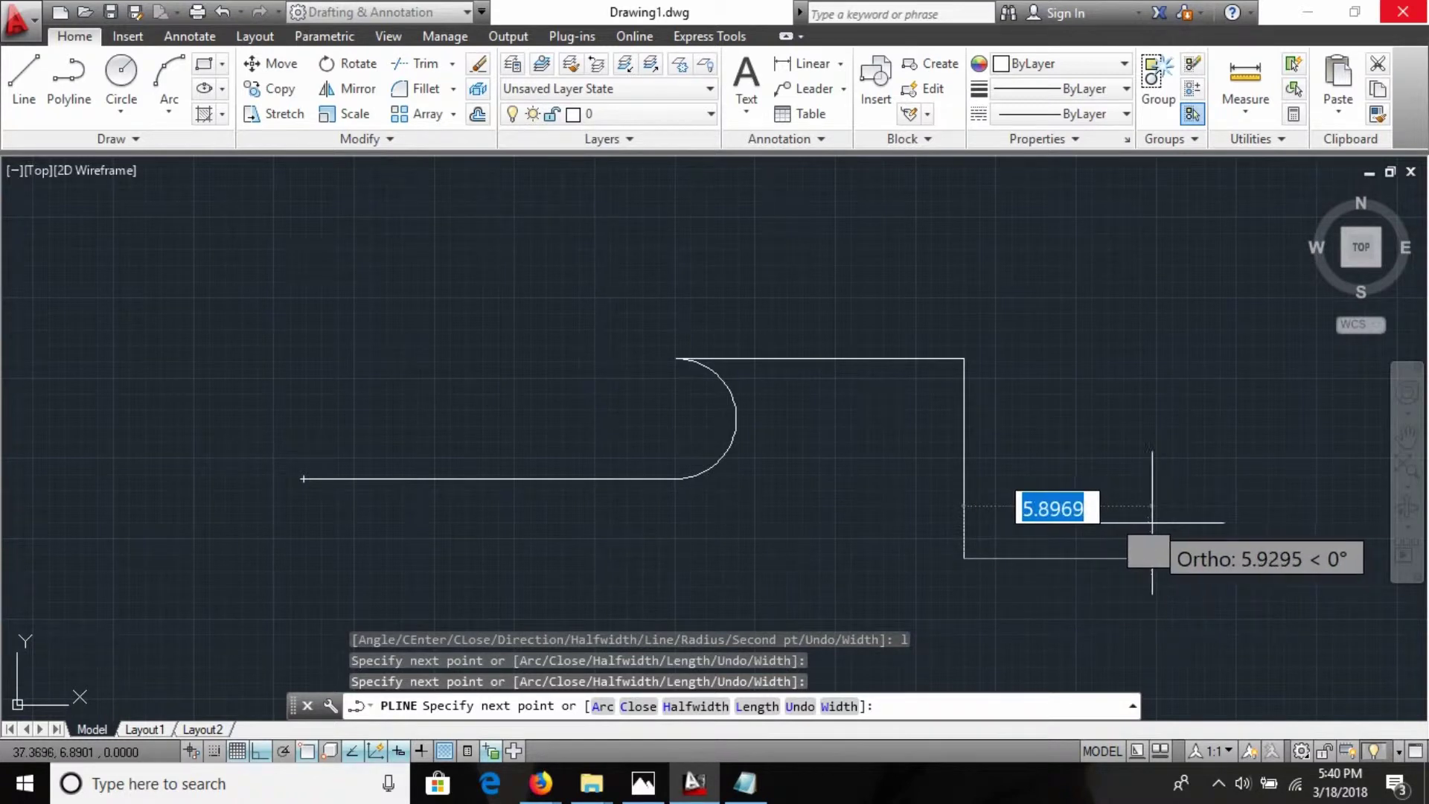
# Step: Add a semicircular Arc segment about 5.8 units wide, extend the polyline upward, add a long Line segment to the left, and end it
pyautogui.write('a')
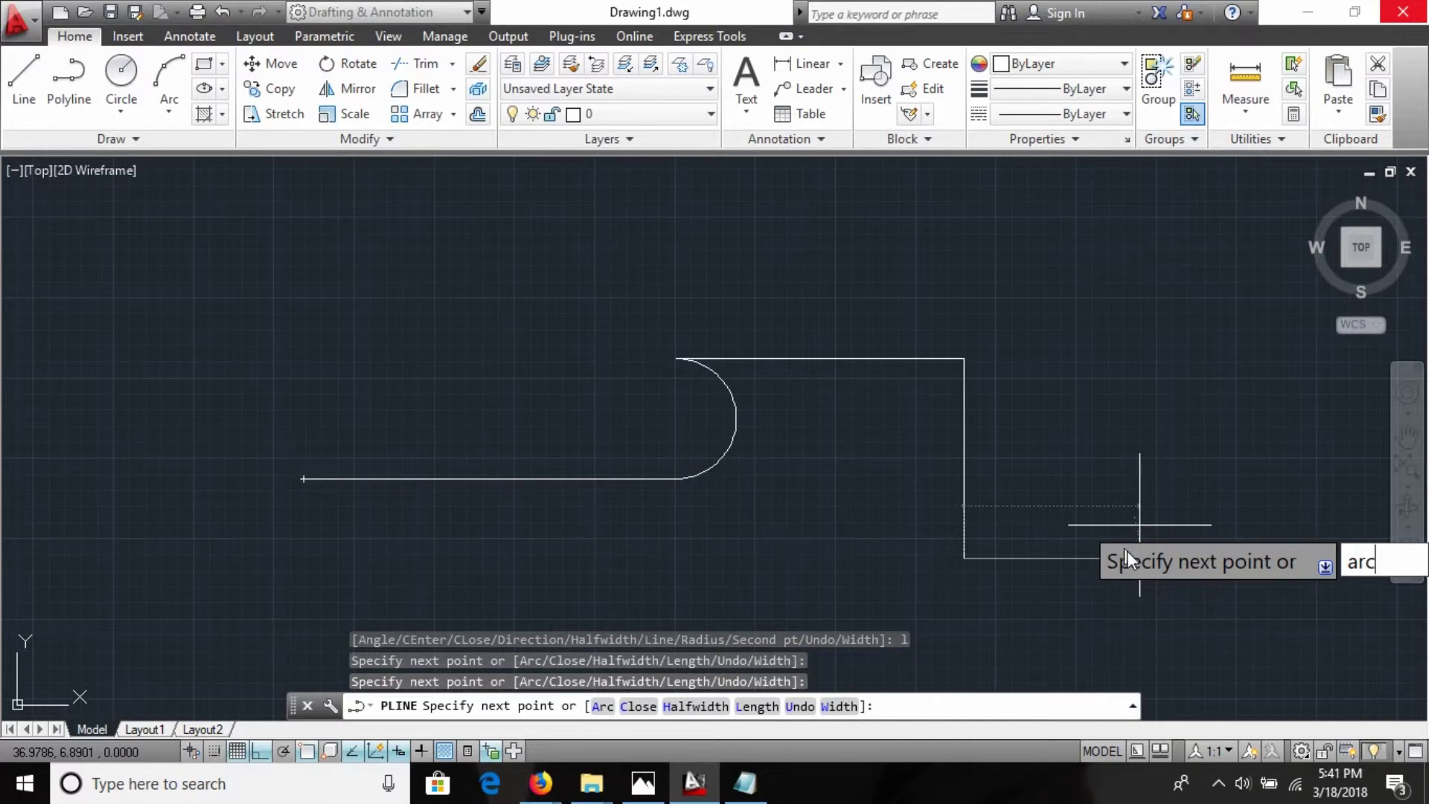
pyautogui.write('rc')
pyautogui.press('Return')
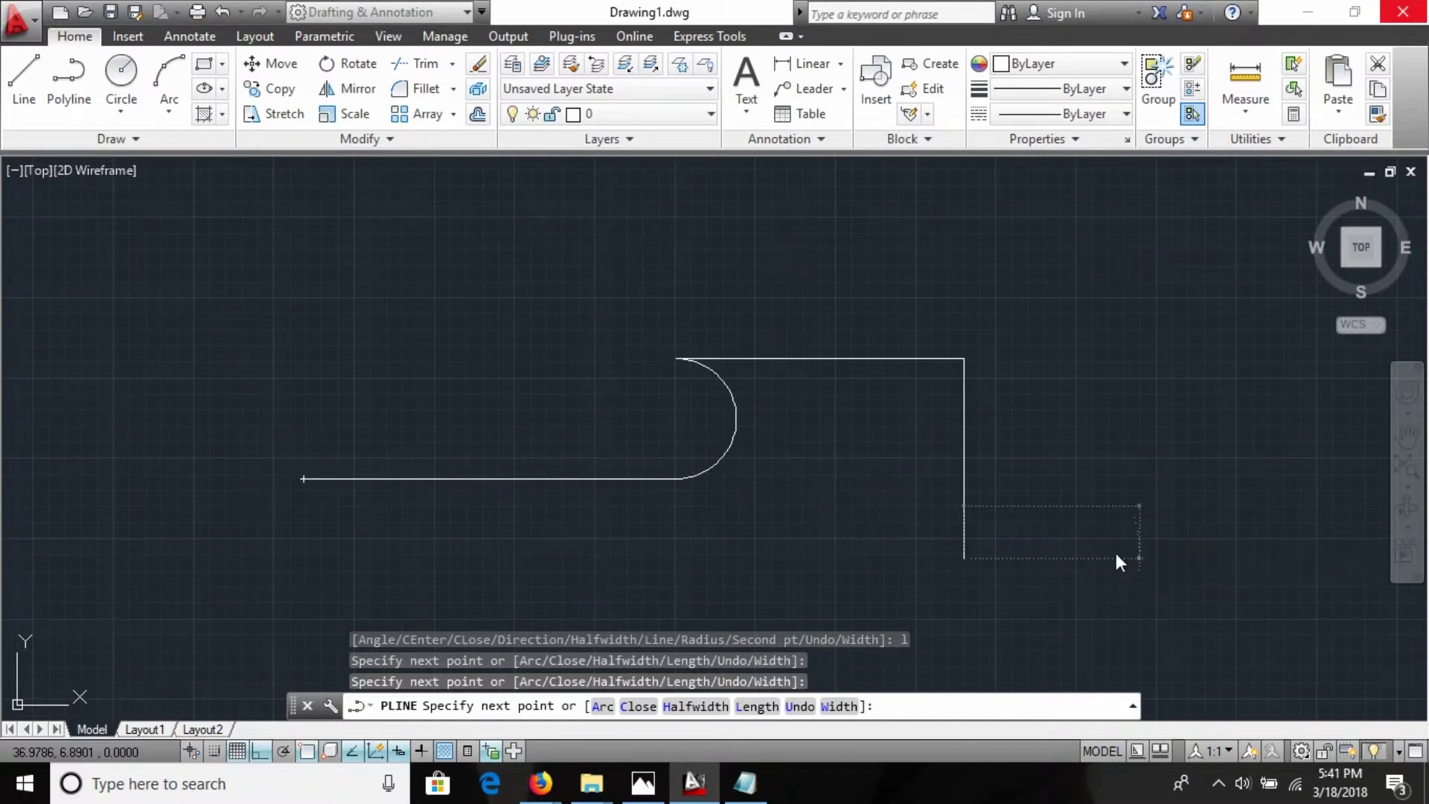
pyautogui.click(1150, 547)
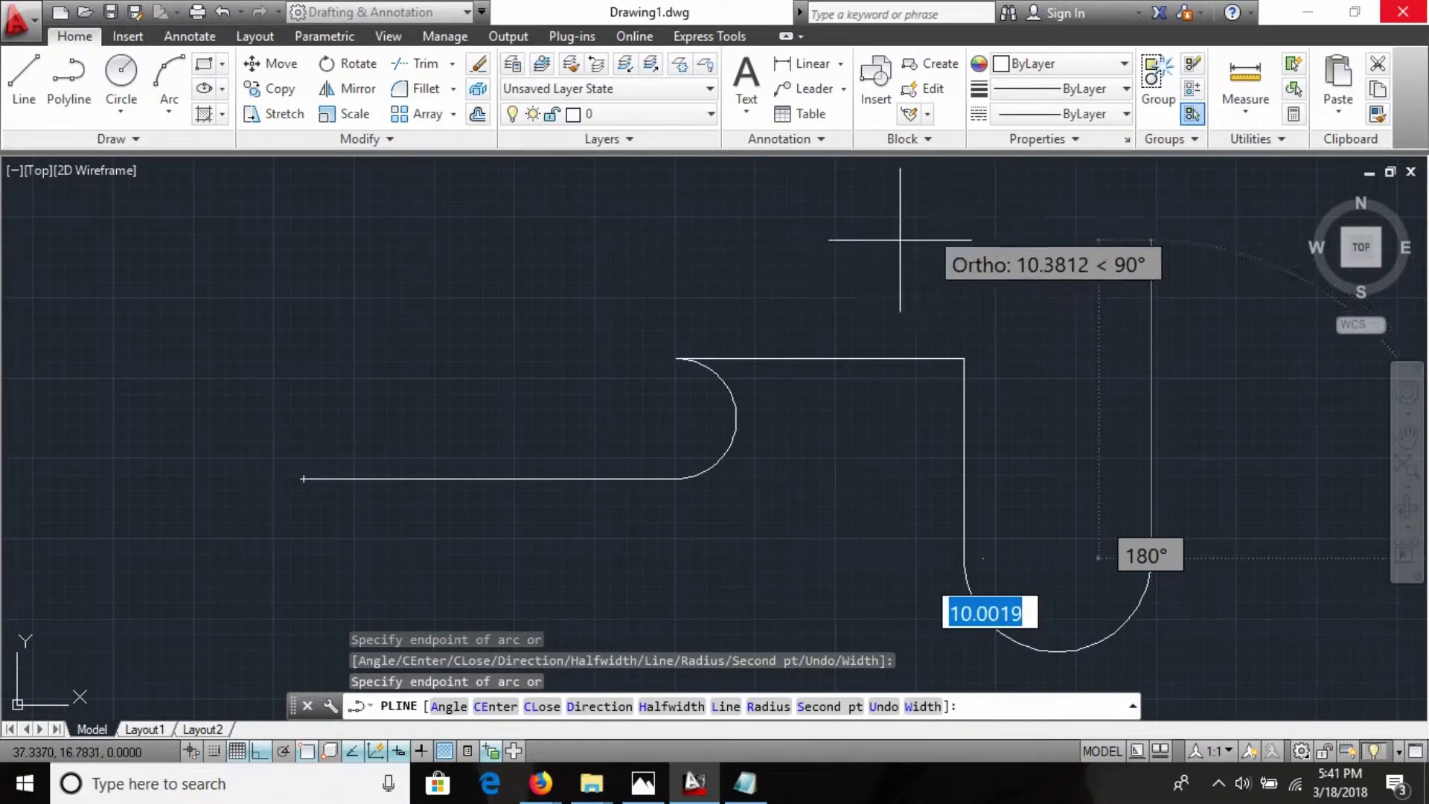
pyautogui.write('l')
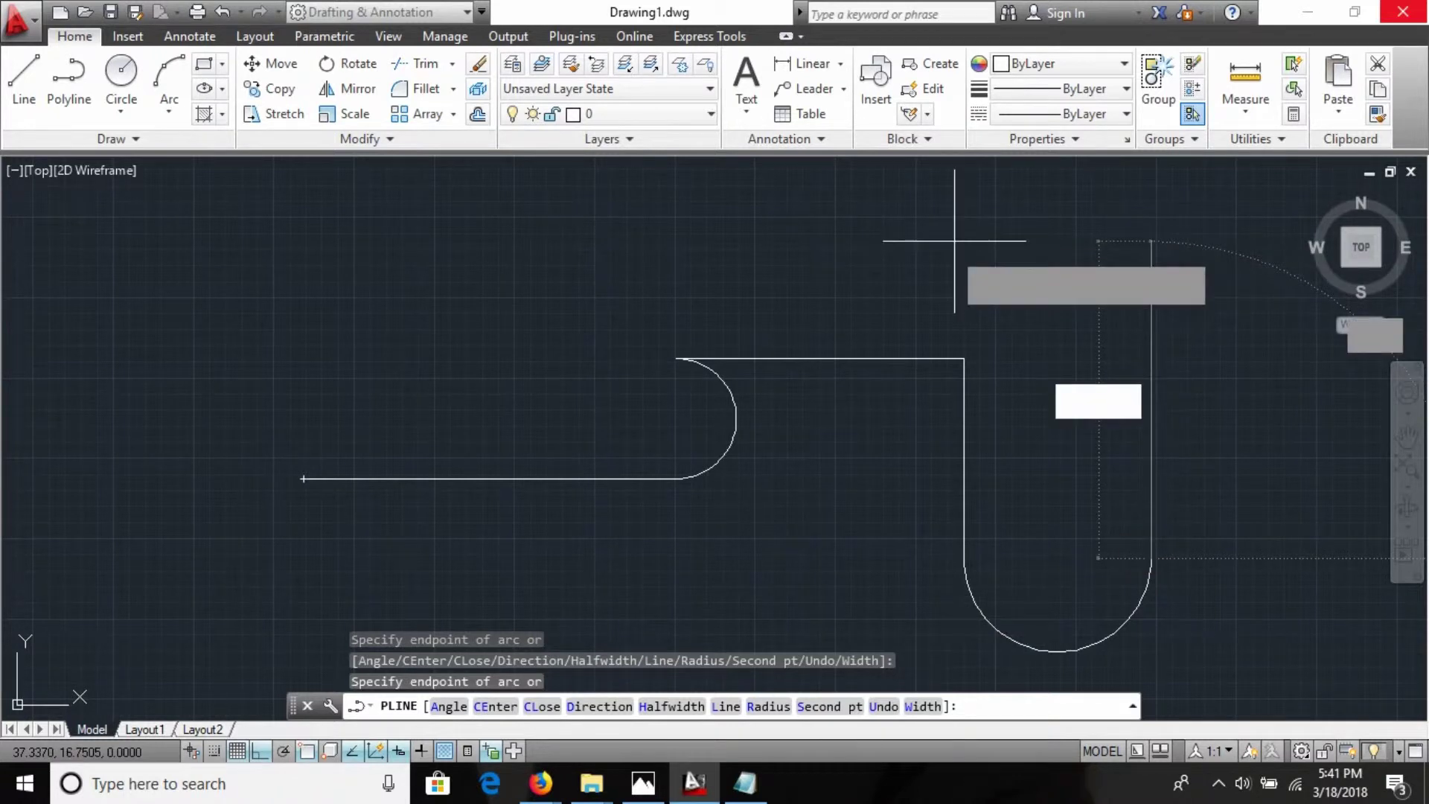
pyautogui.press('Return')
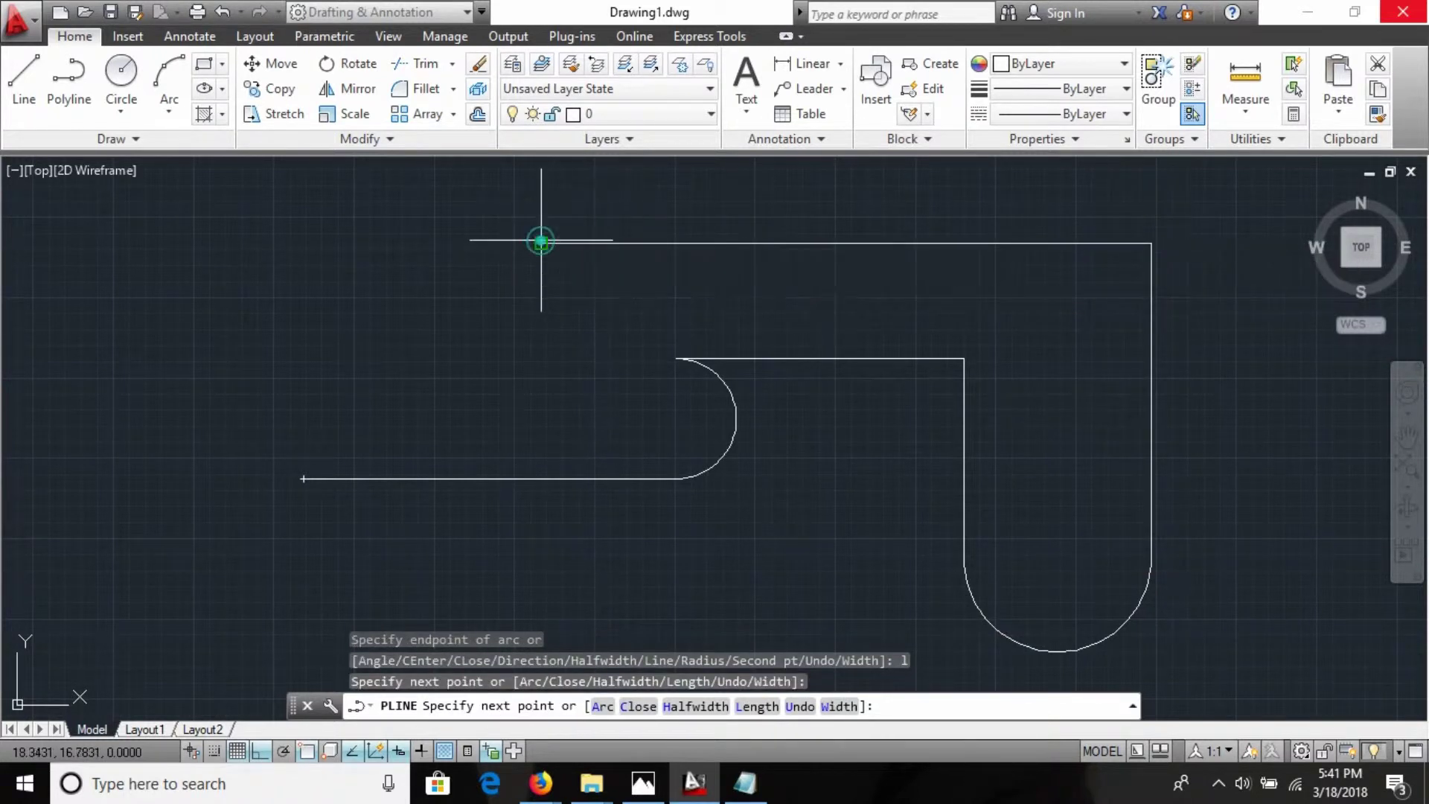
pyautogui.click(542, 243)
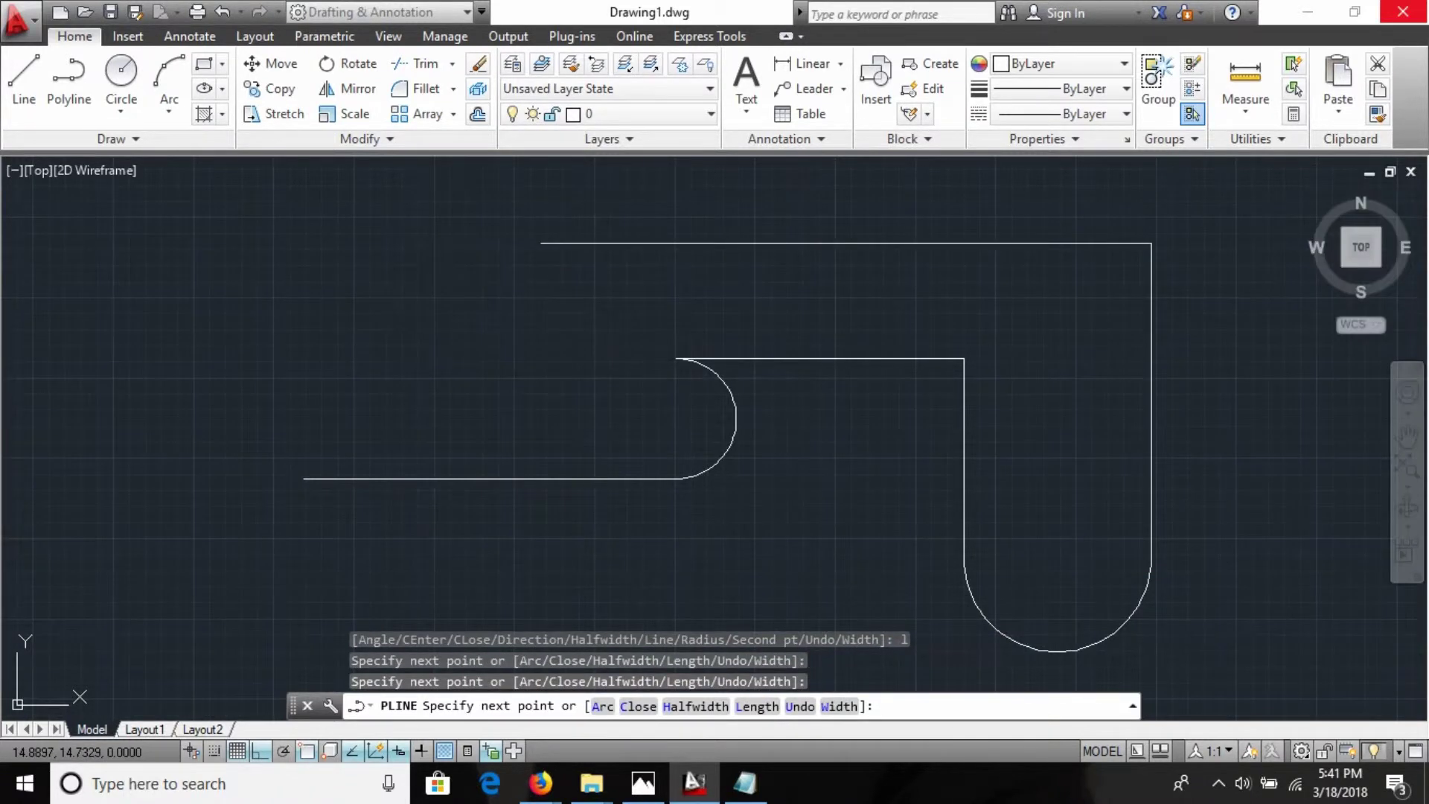
pyautogui.press('Escape')
pyautogui.press('Escape')
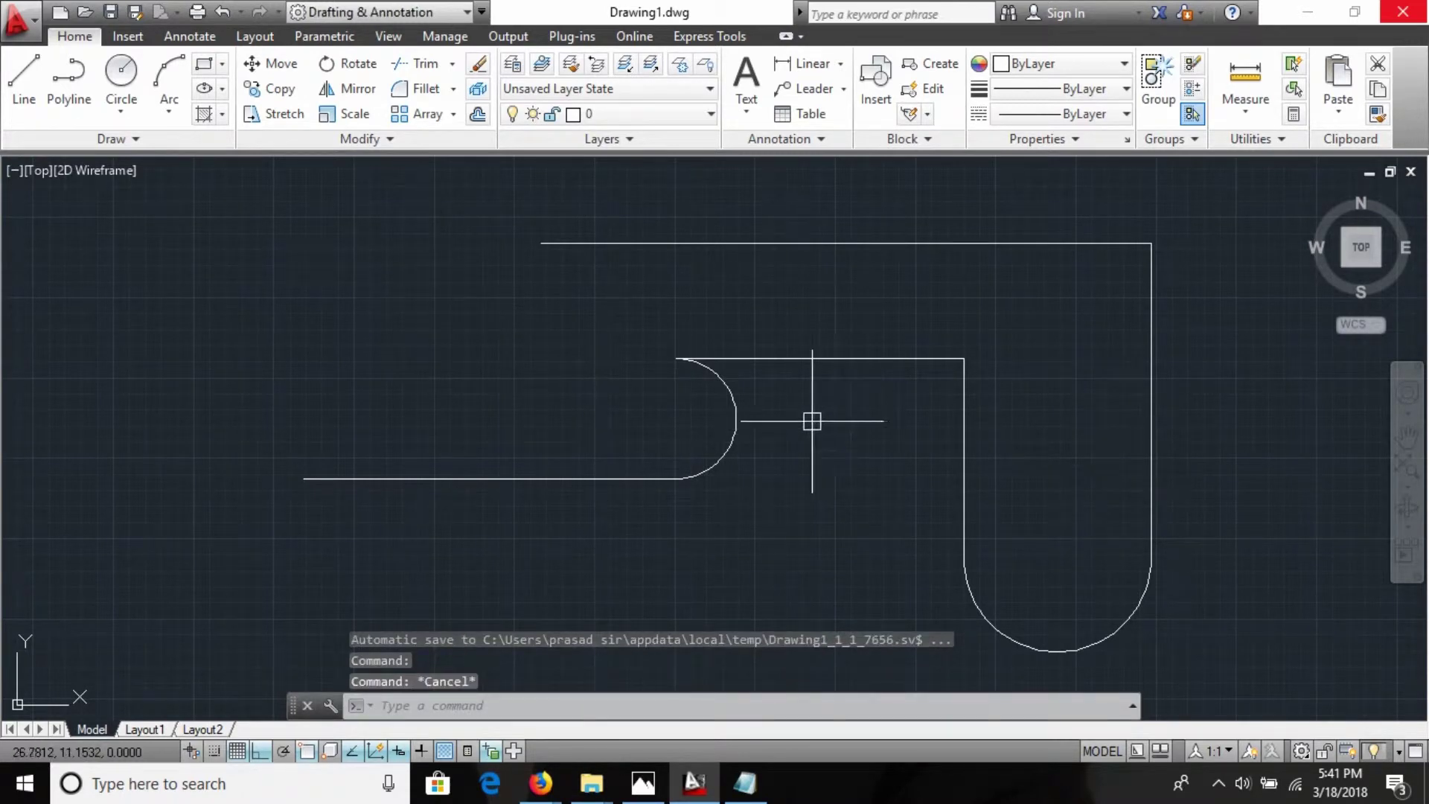
# Step: Switch to the Notepad notes and insert an empty line above and another below "spline"
pyautogui.hotkey('alt', 'Tab')
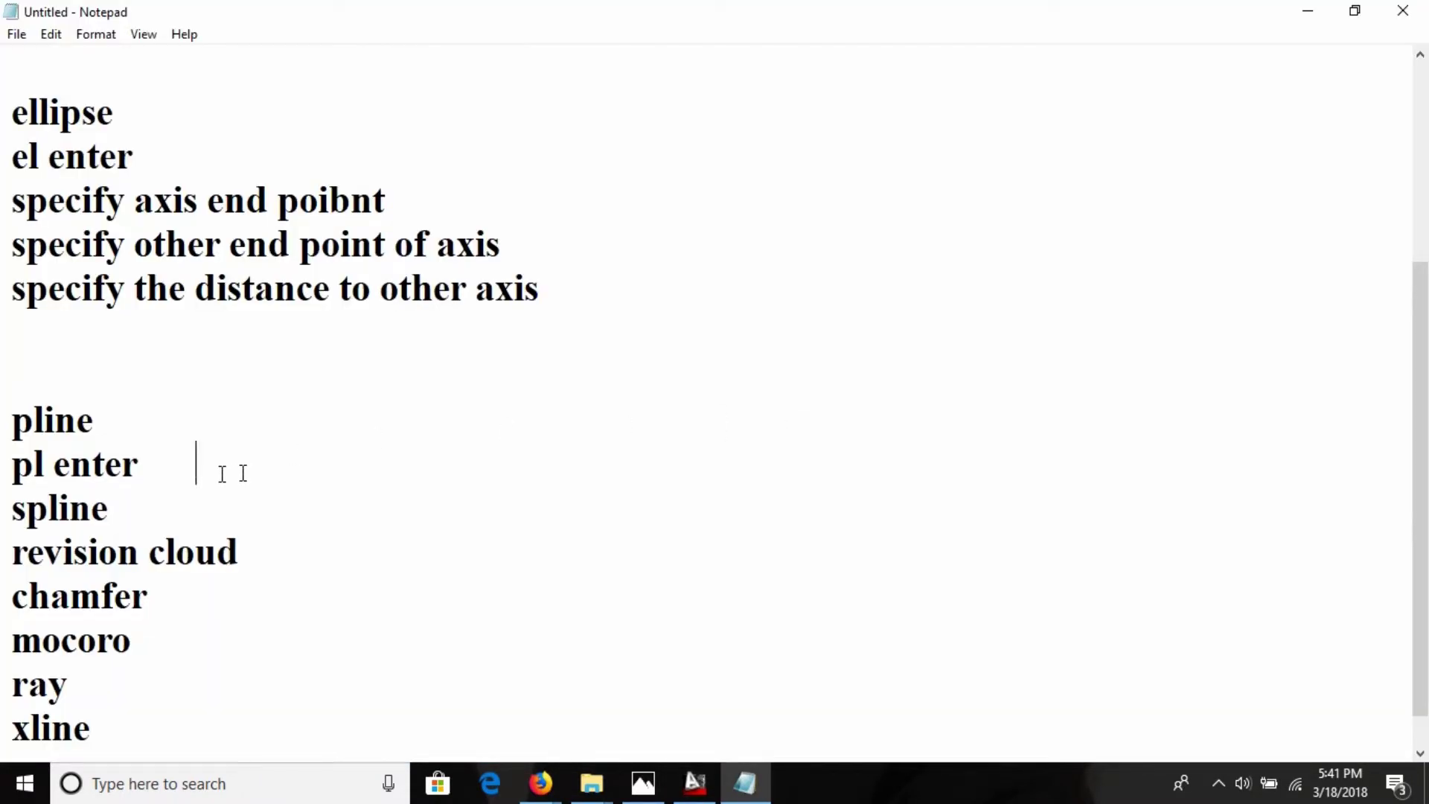
pyautogui.click(113, 509)
pyautogui.click(178, 474)
pyautogui.press('Return')
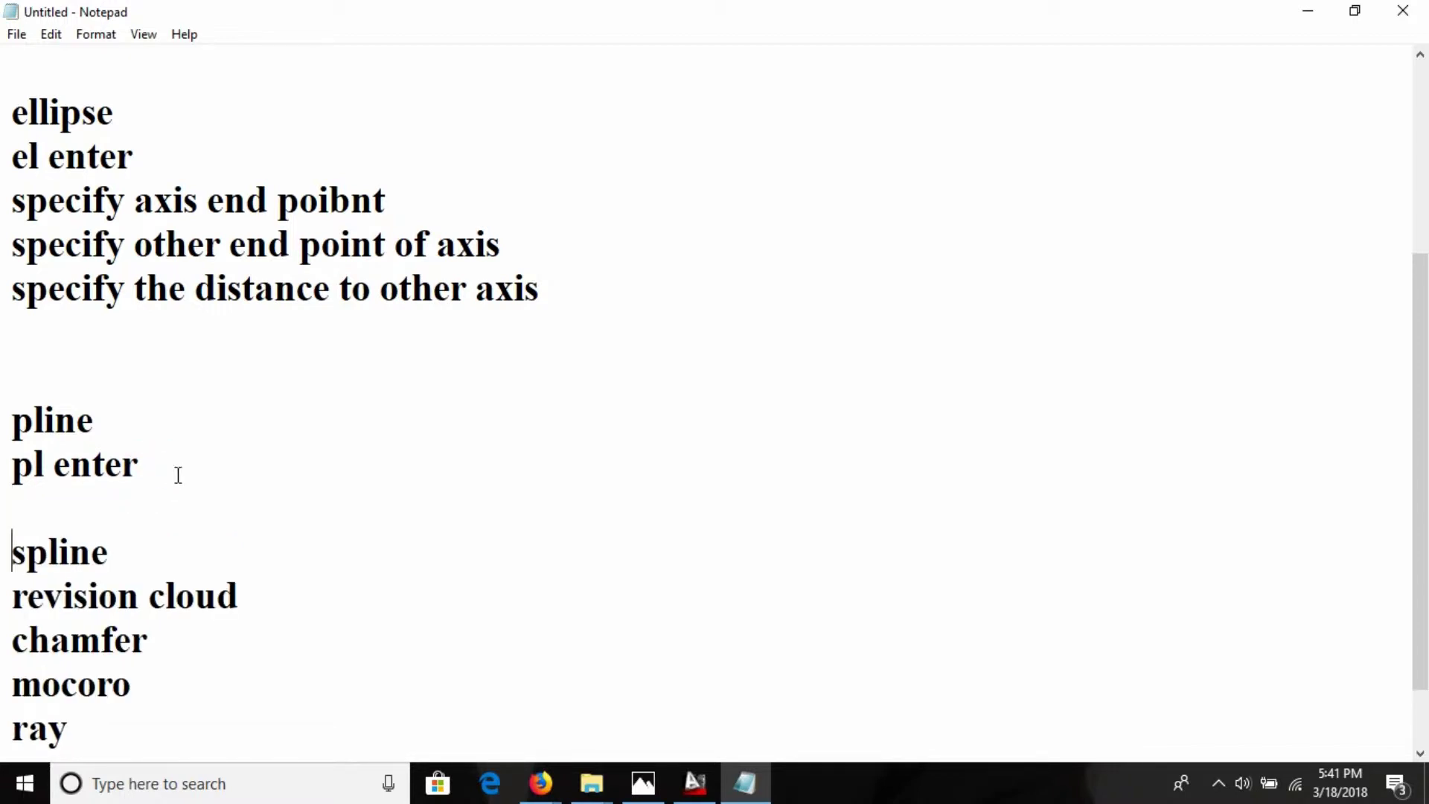
pyautogui.press('Return')
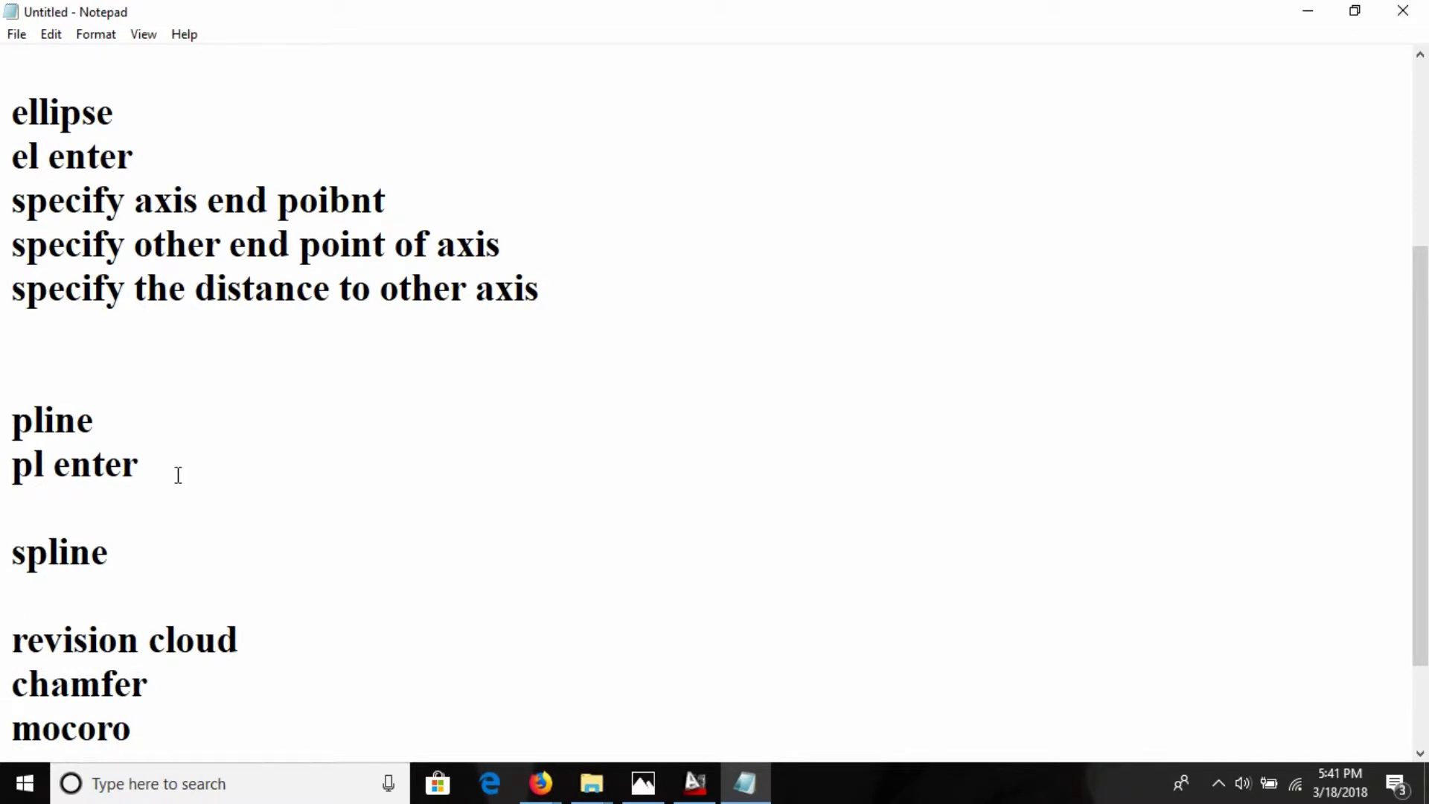
# Step: Switch back to AutoCAD and erase the polyline with arcs
pyautogui.hotkey('alt', 'Tab')
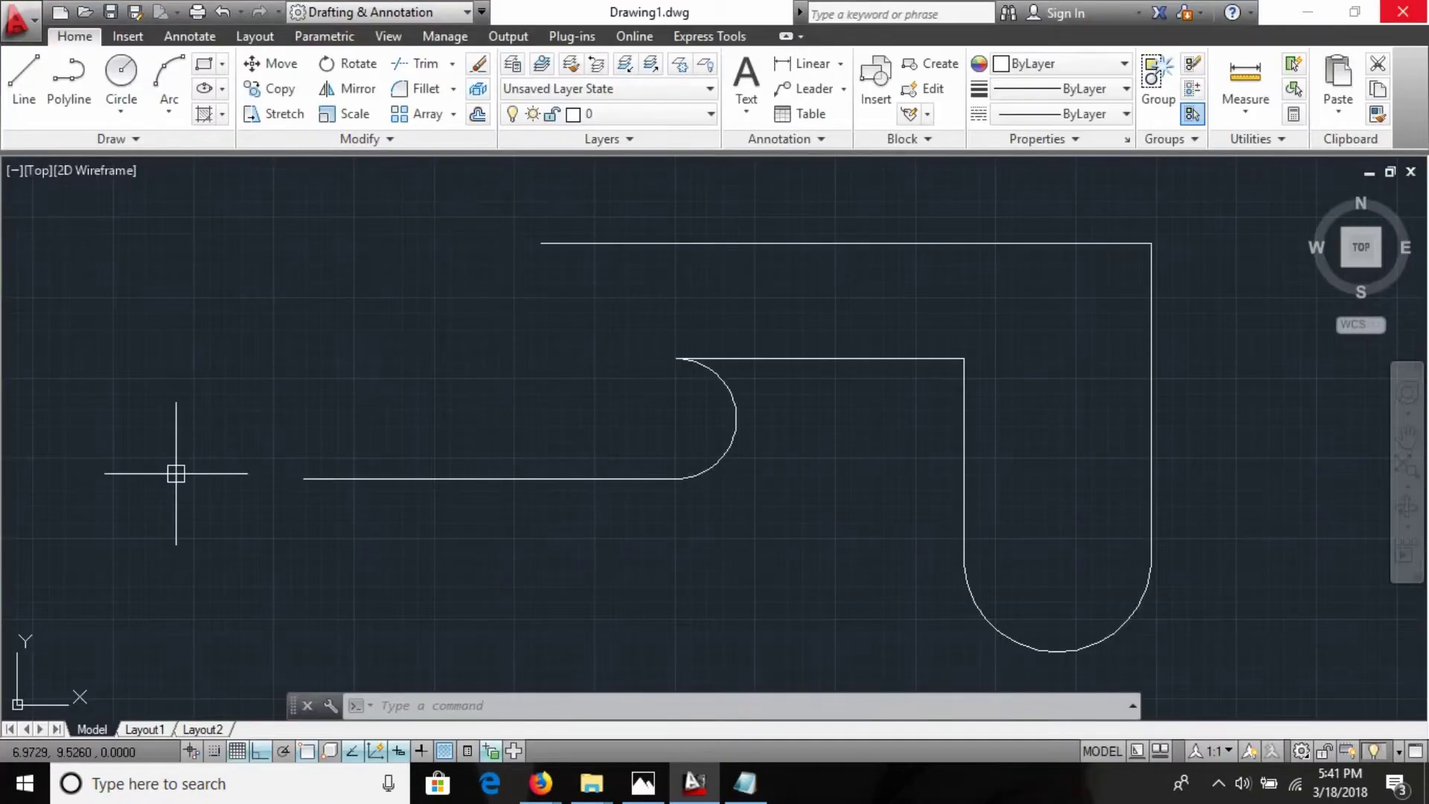
pyautogui.hotkey('ctrl', 'a')
pyautogui.press('Delete')
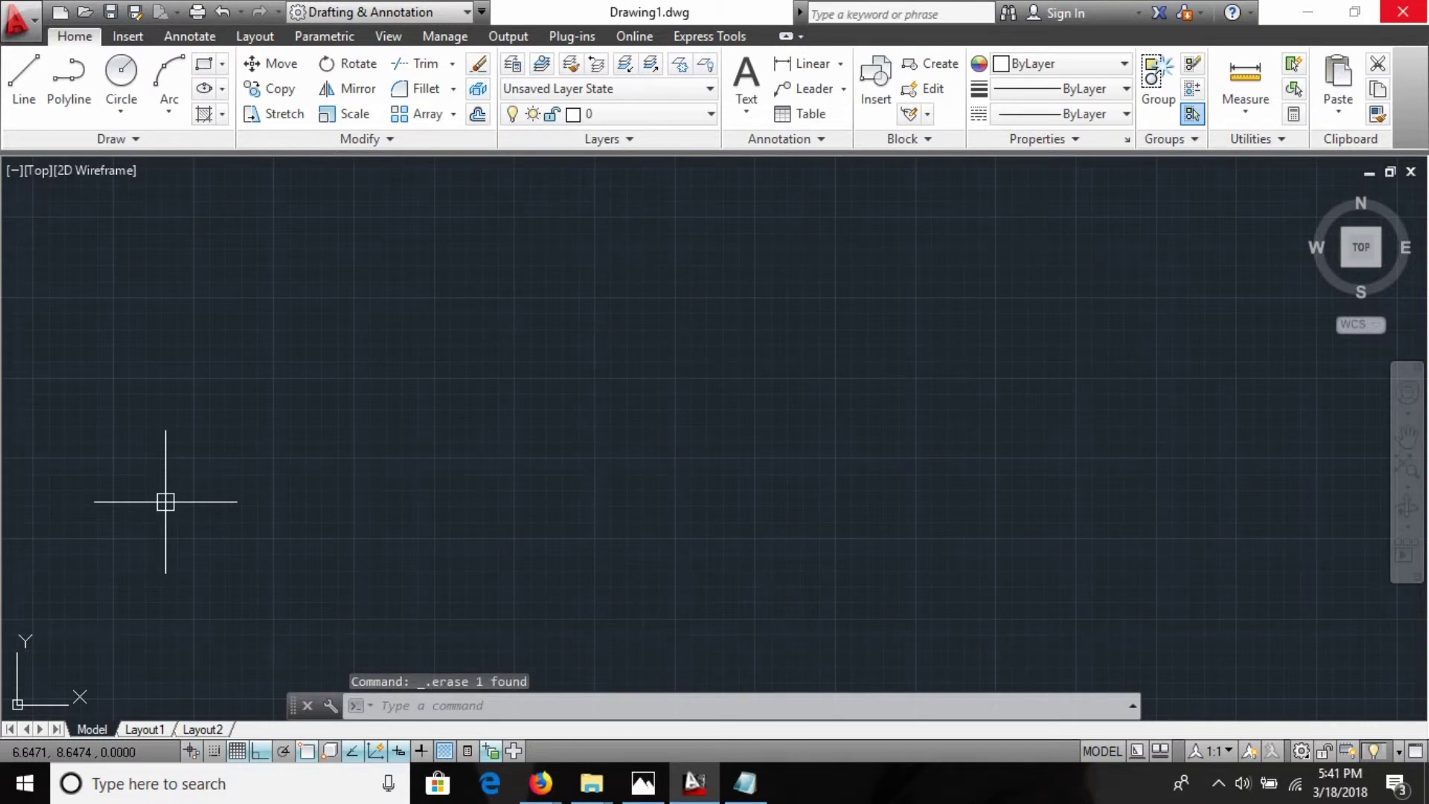
# Step: Draw a wavy spline across the drawing area through seven fit points with Ortho off, alternating peaks and valleys
pyautogui.write('spl')
pyautogui.press('Return')
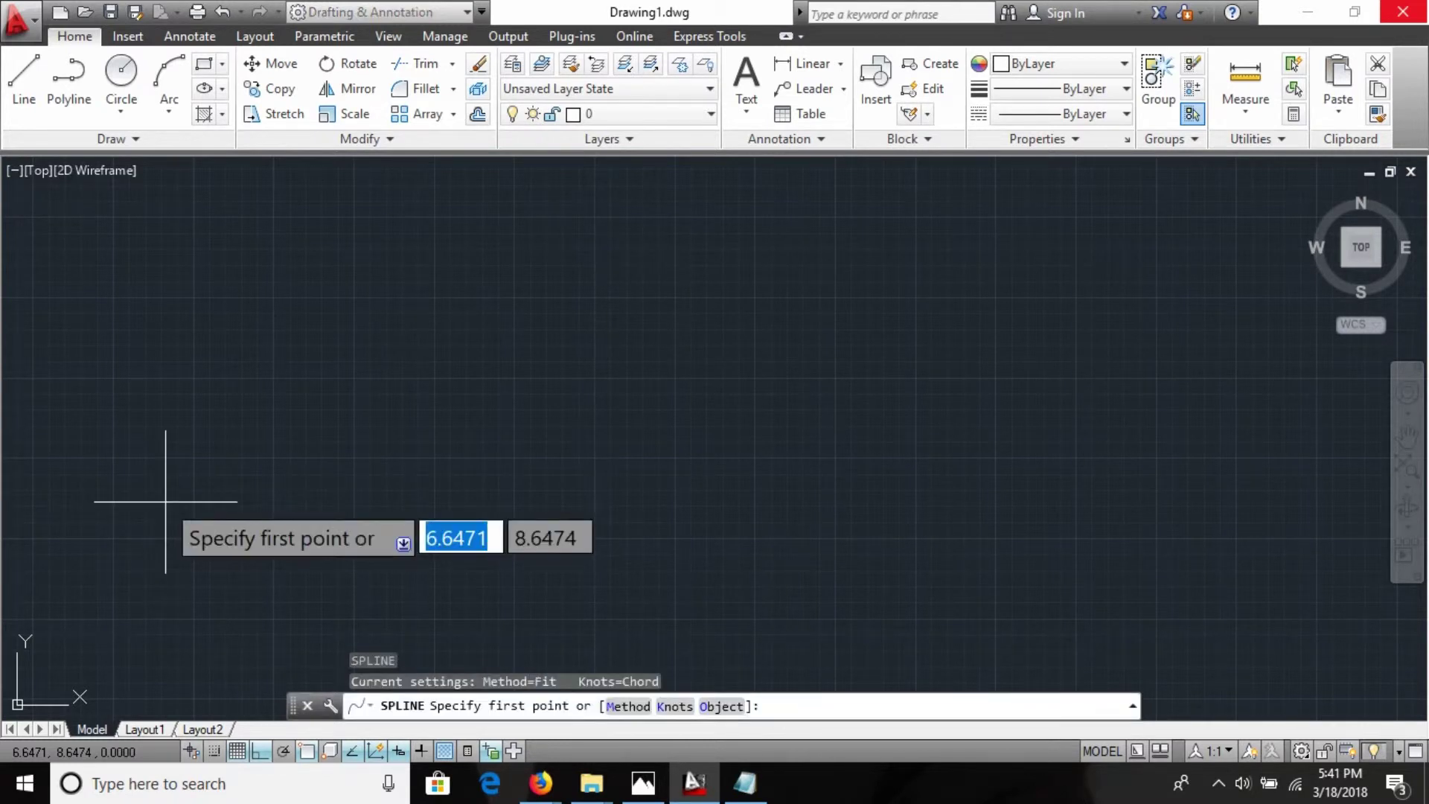
pyautogui.click(271, 500)
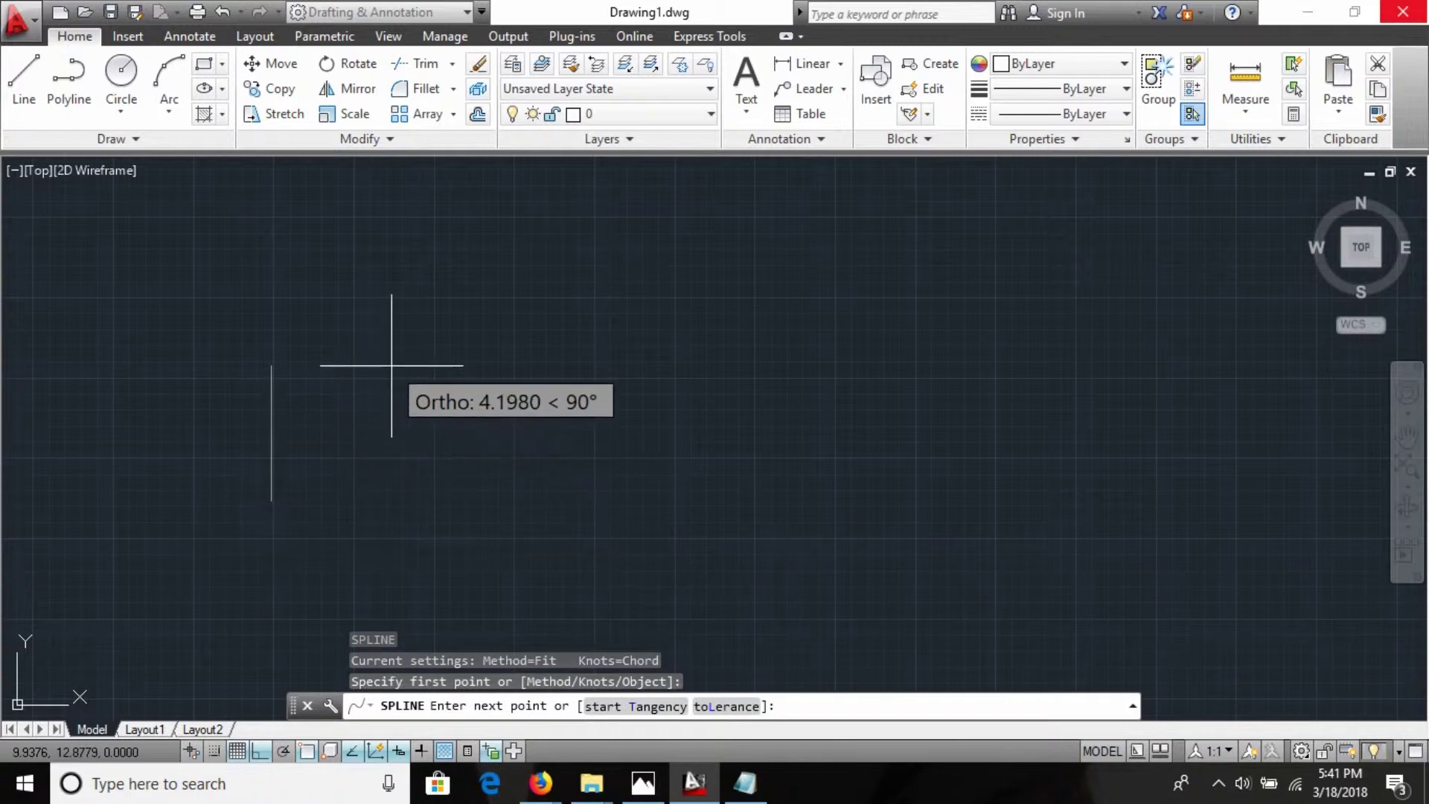
pyautogui.press('F8')
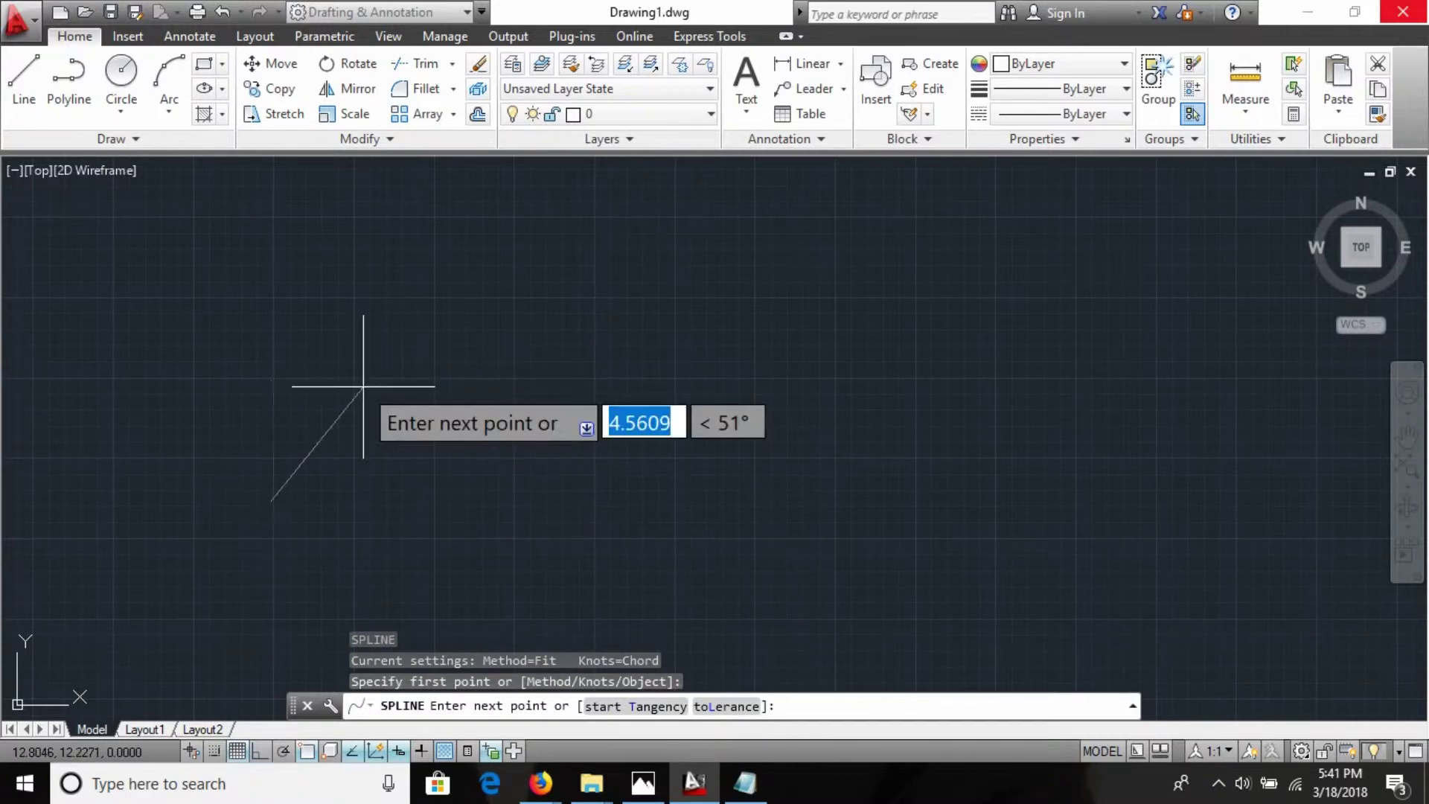
pyautogui.click(378, 406)
pyautogui.click(488, 485)
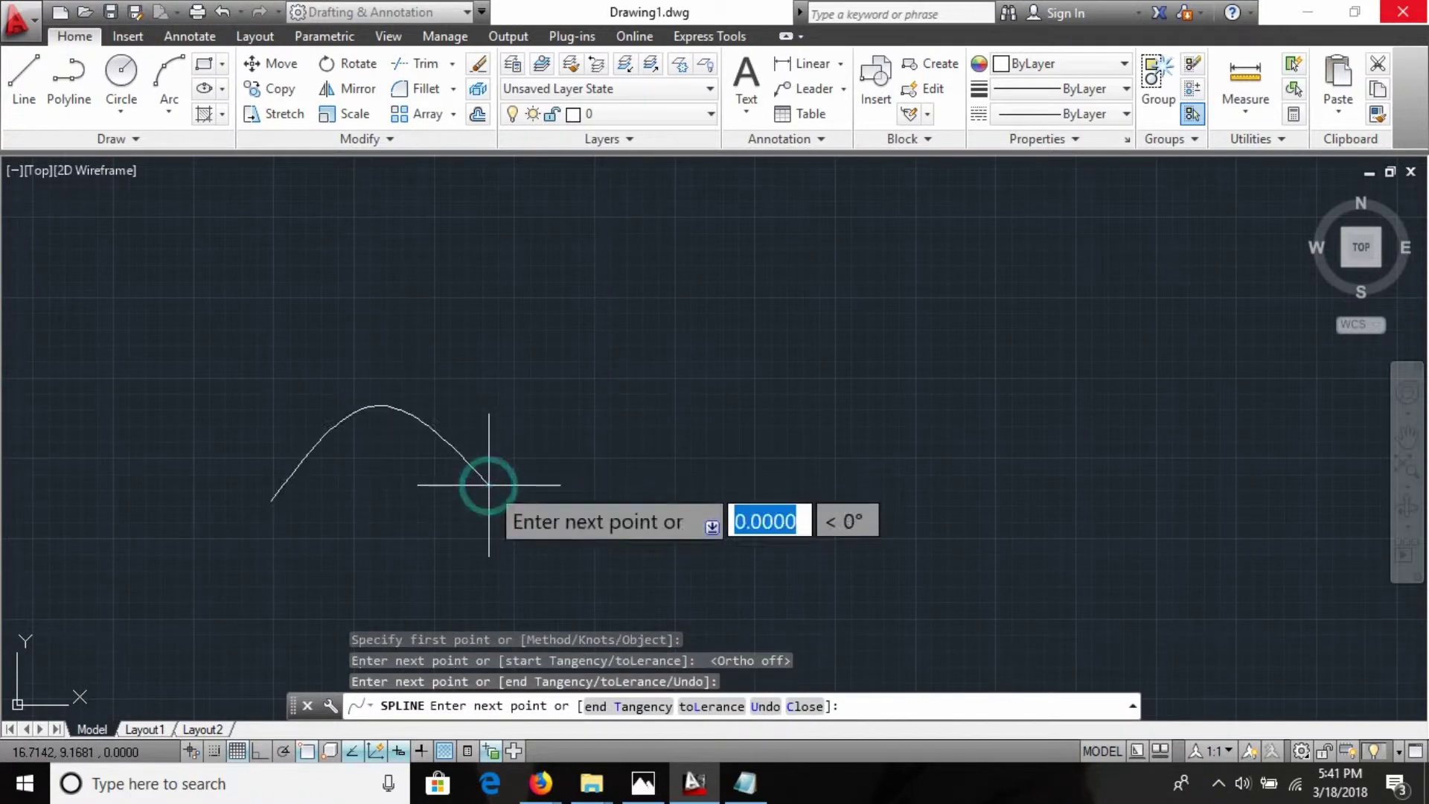
pyautogui.click(860, 297)
pyautogui.click(1017, 427)
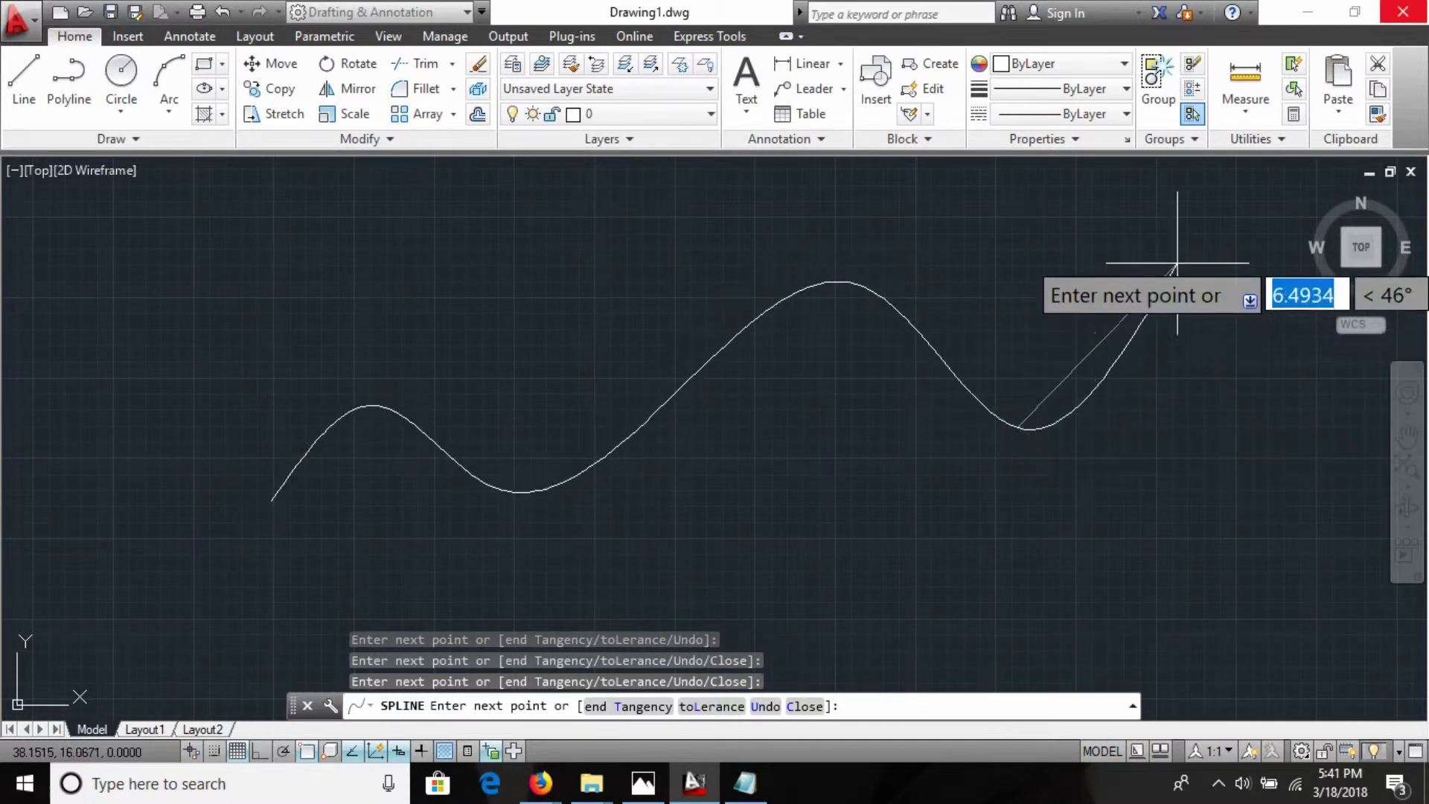
pyautogui.click(1190, 243)
pyautogui.click(1229, 457)
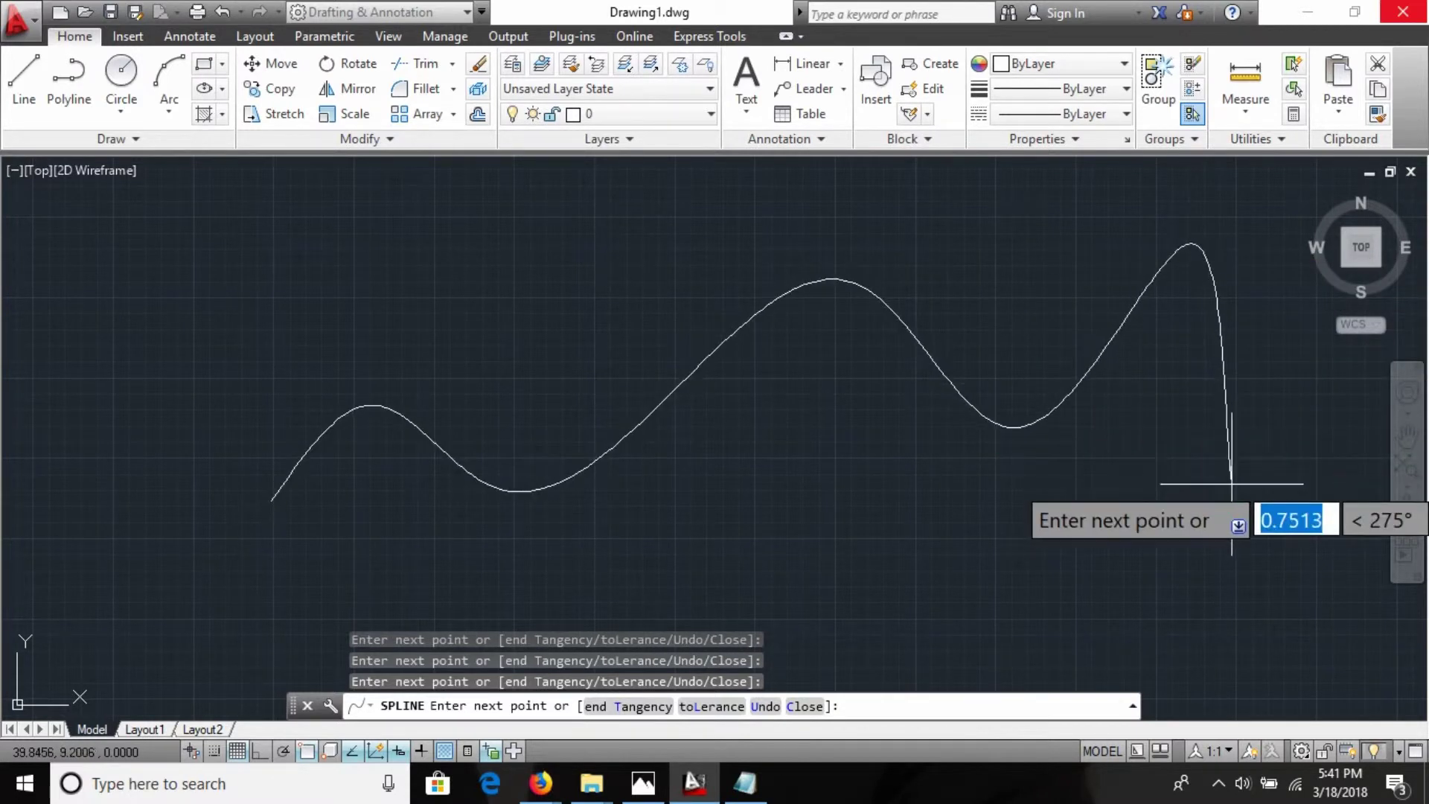
pyautogui.press('Return')
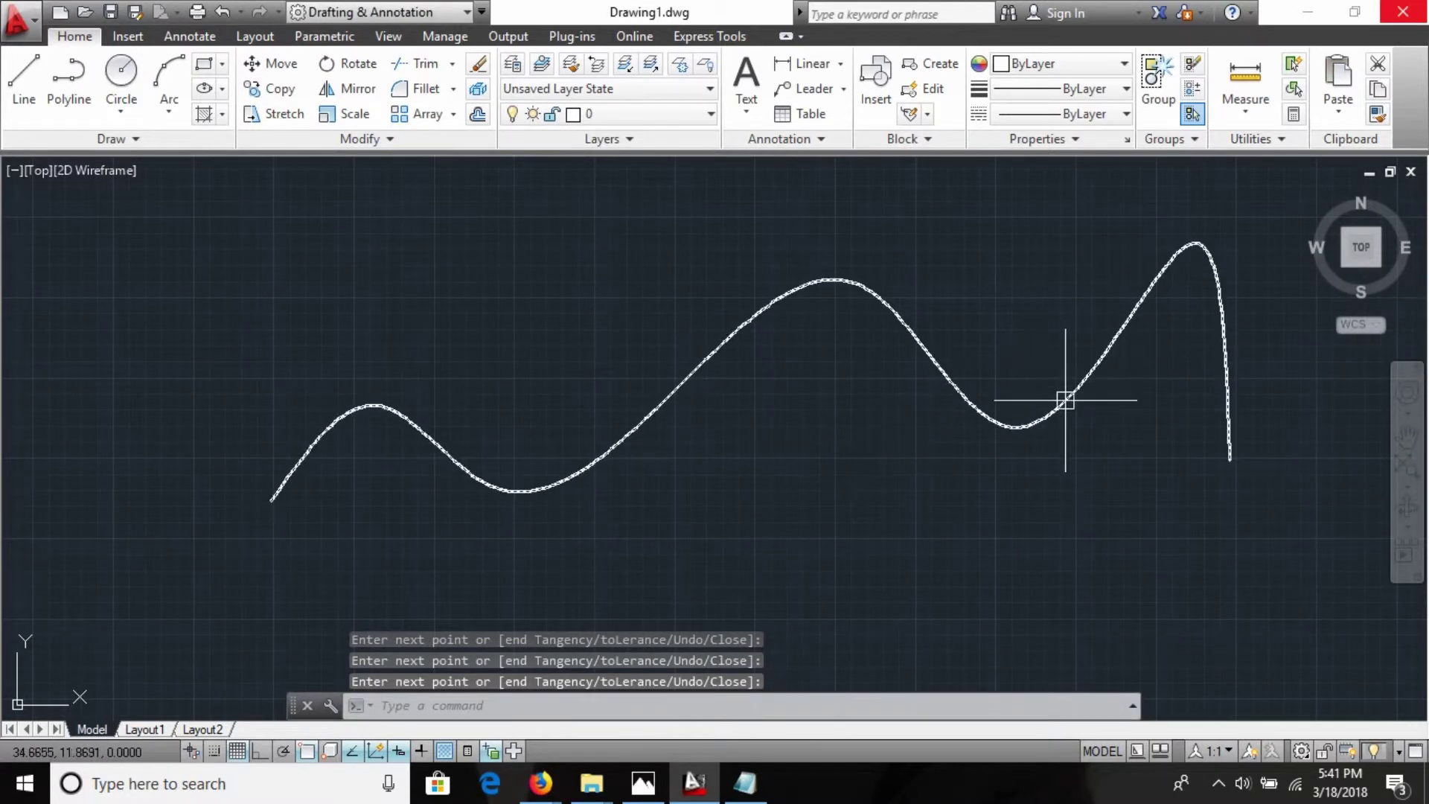
# Step: Select the spline and reshape it by stretching its third fit point upward and its second fit point downward
pyautogui.click(1006, 431)
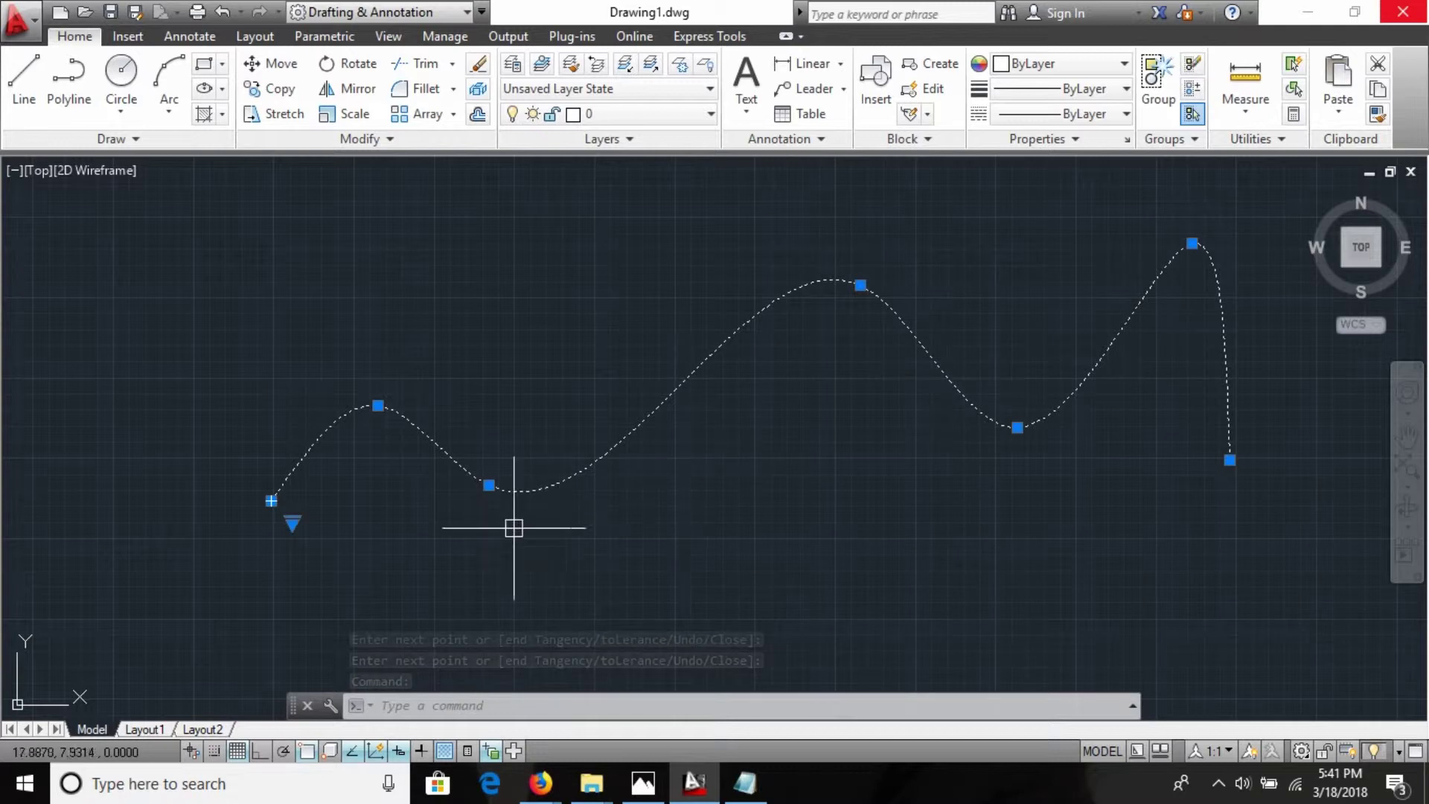
pyautogui.click(489, 485)
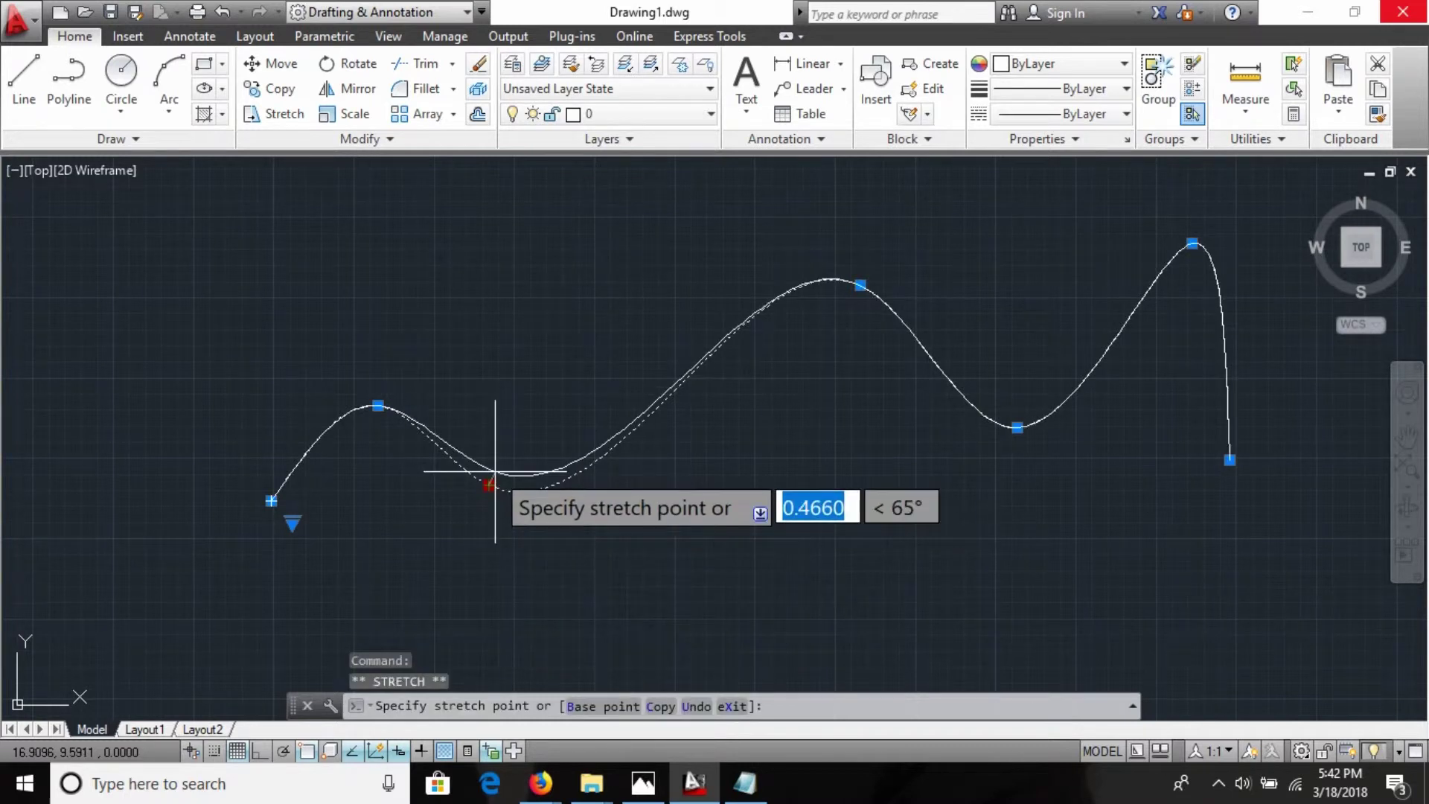
pyautogui.click(534, 360)
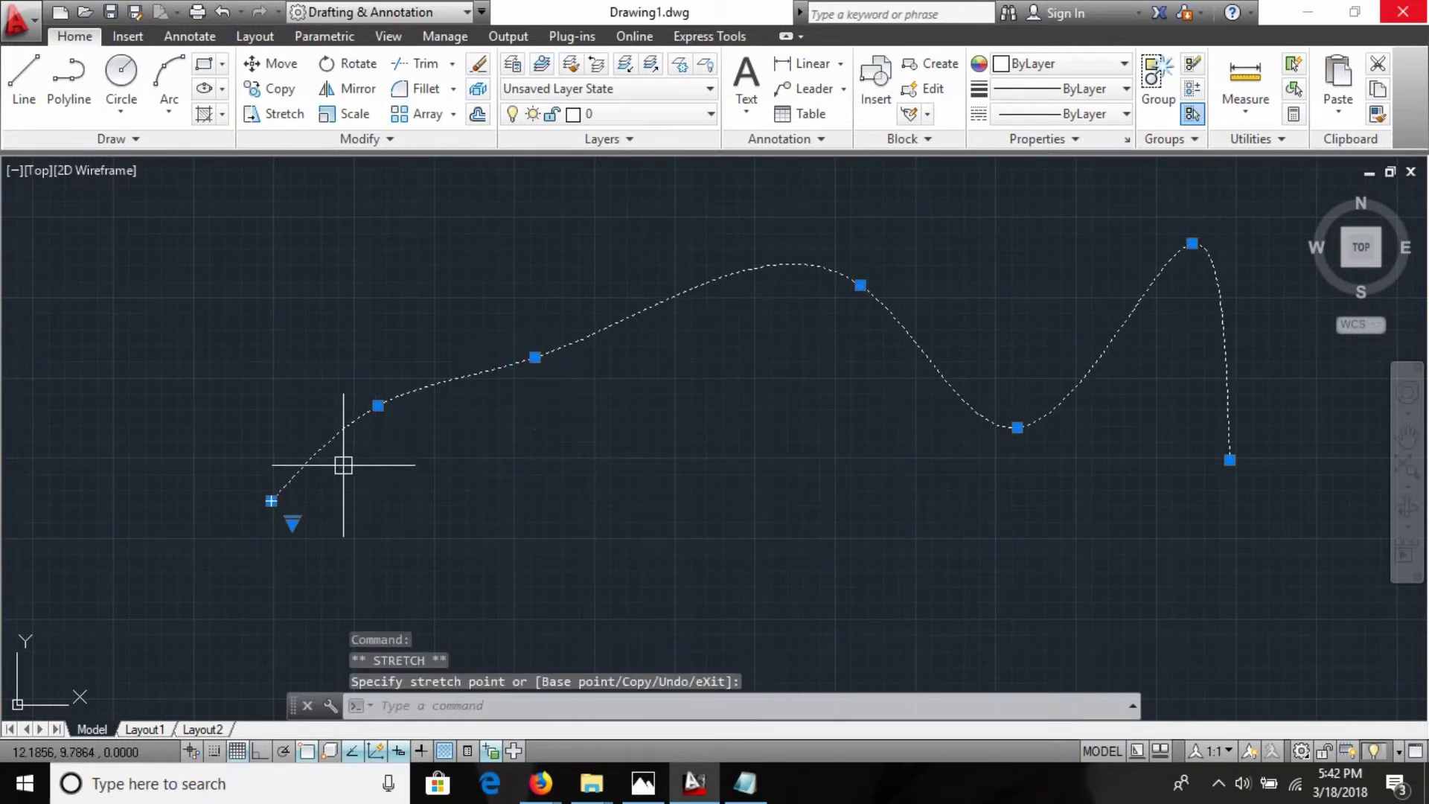
pyautogui.click(378, 406)
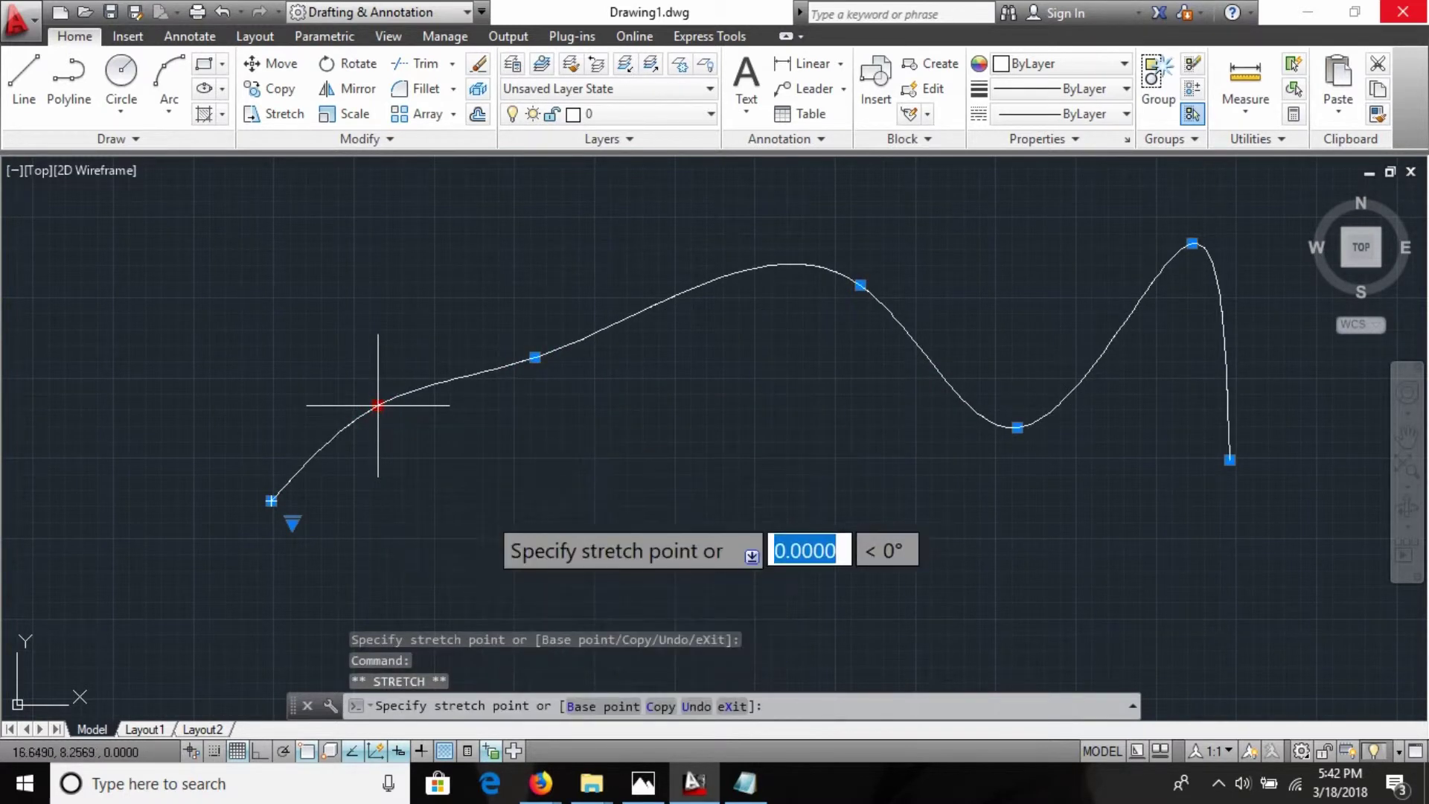
pyautogui.click(486, 514)
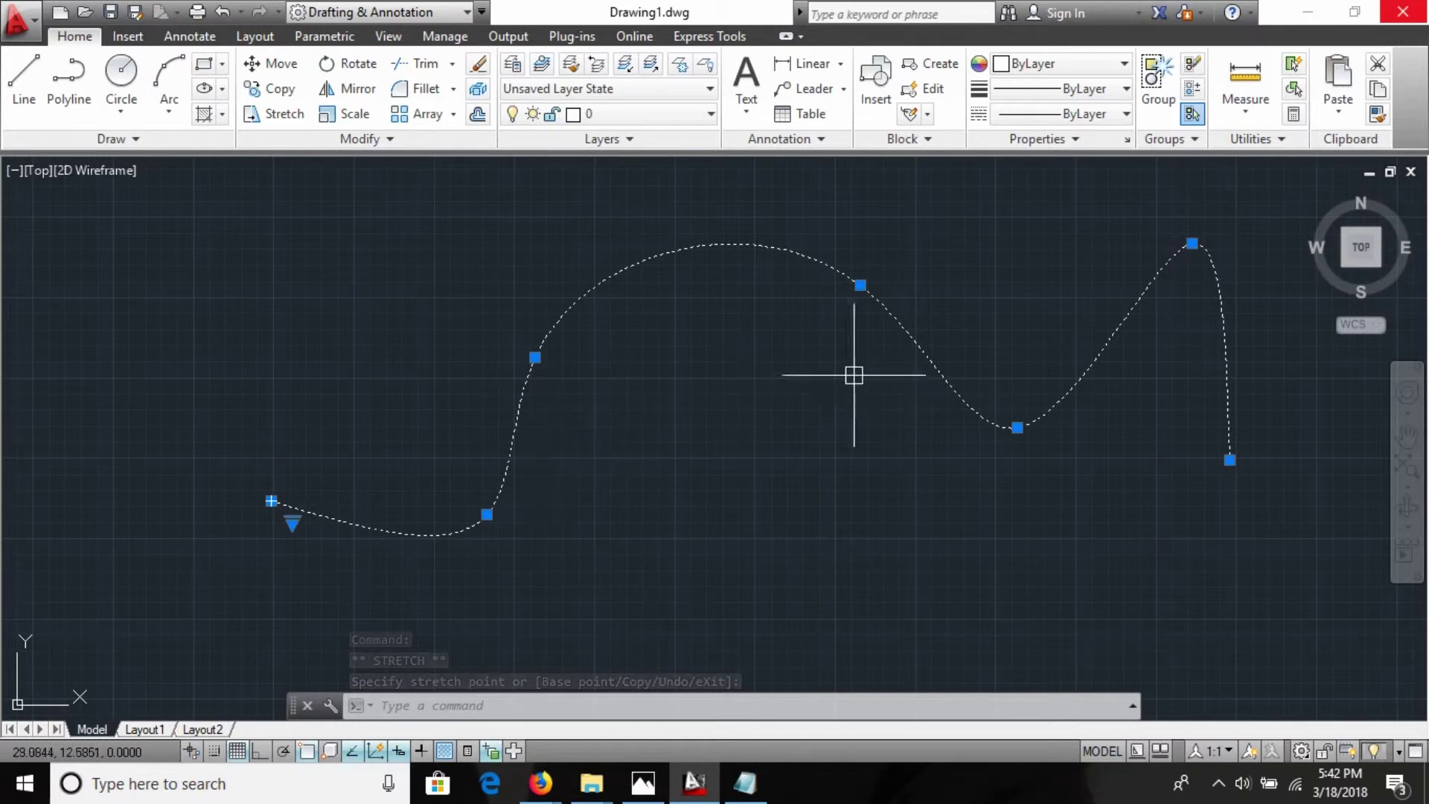
pyautogui.press('Escape')
# Step: Show the spline's control vertices and stretch the vertex above its first rise far to the left
pyautogui.moveTo(291, 521)
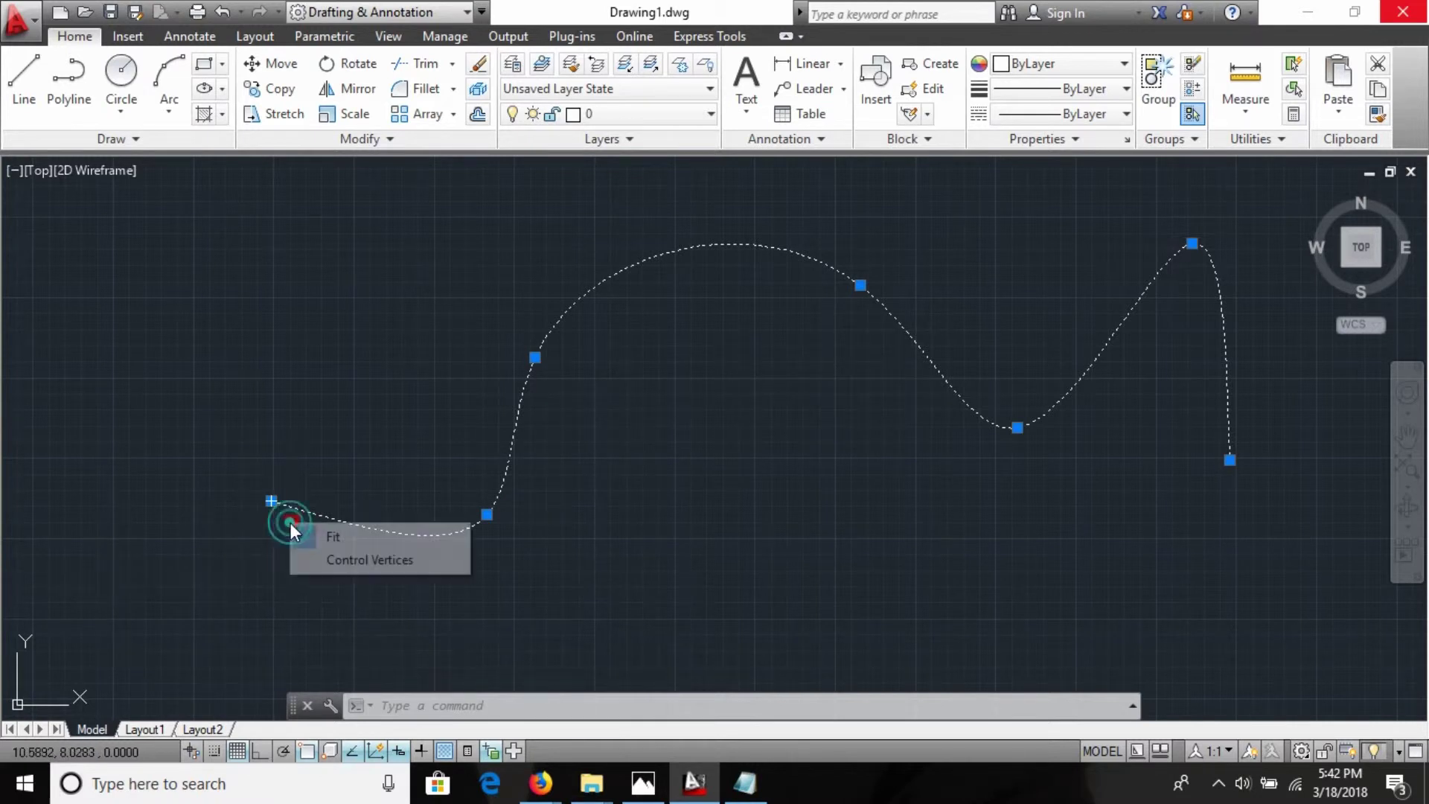
pyautogui.click(378, 560)
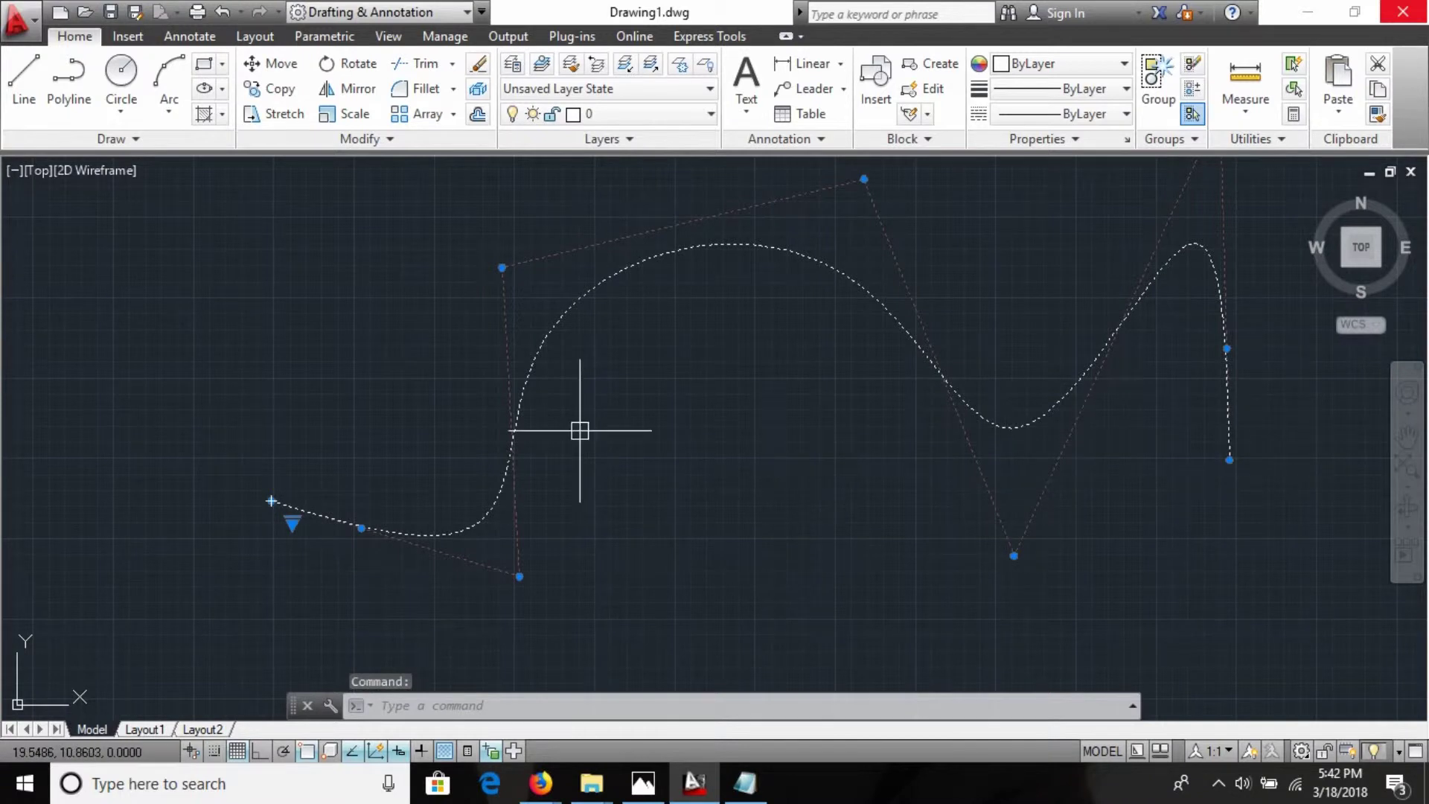
pyautogui.click(502, 266)
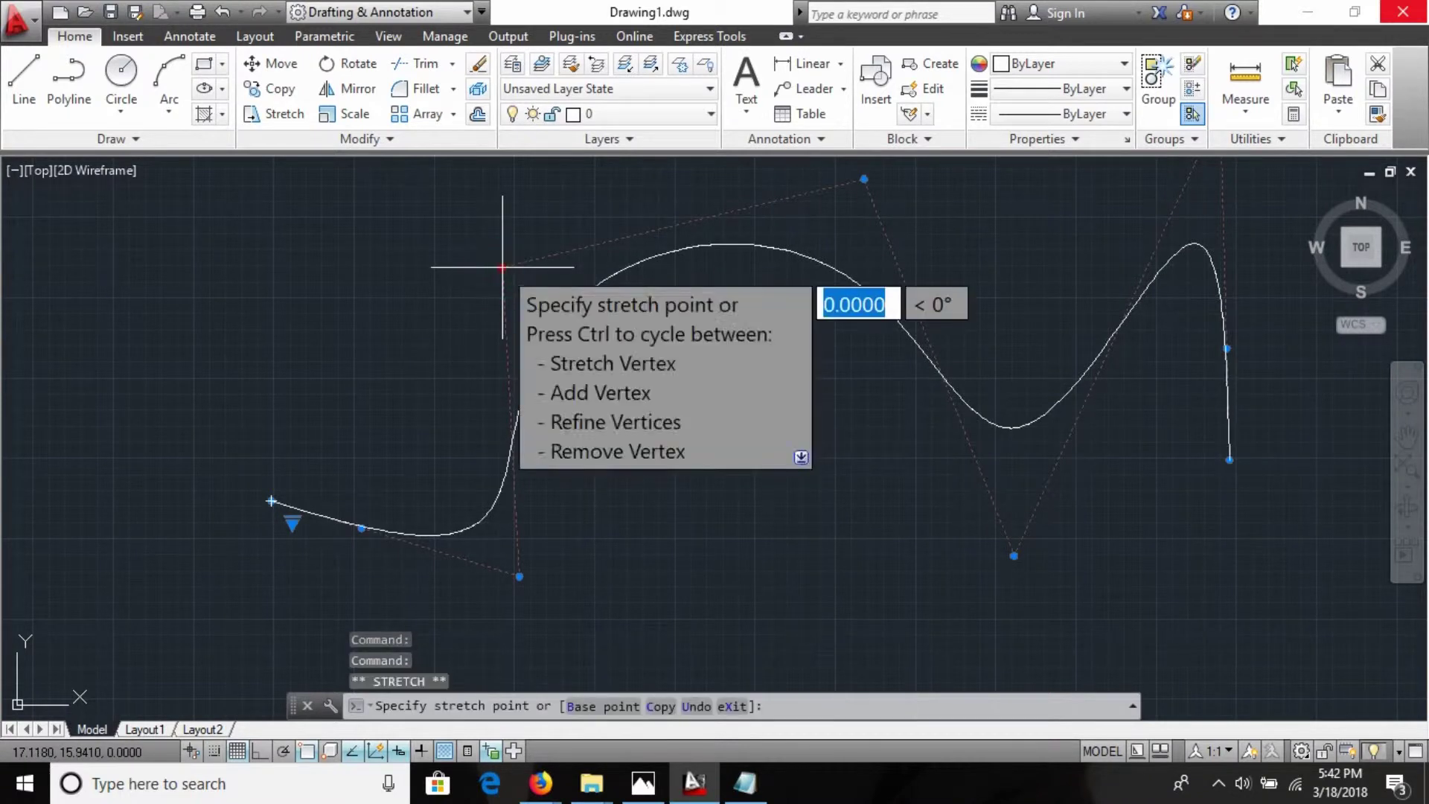
pyautogui.click(225, 253)
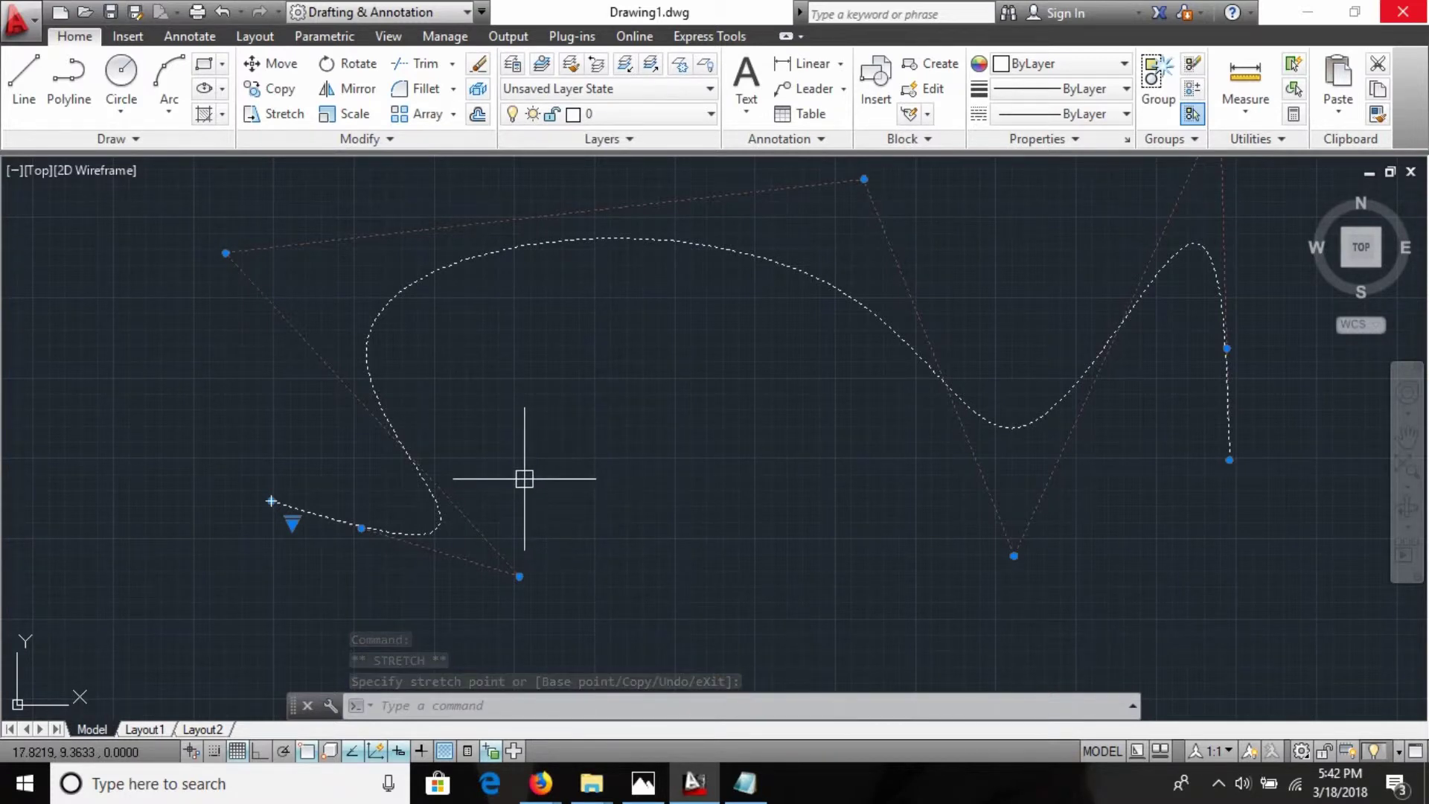
# Step: Highlight "revision cloud" in the Notepad notes, return to AutoCAD and deselect the spline
pyautogui.hotkey('alt', 'Tab')
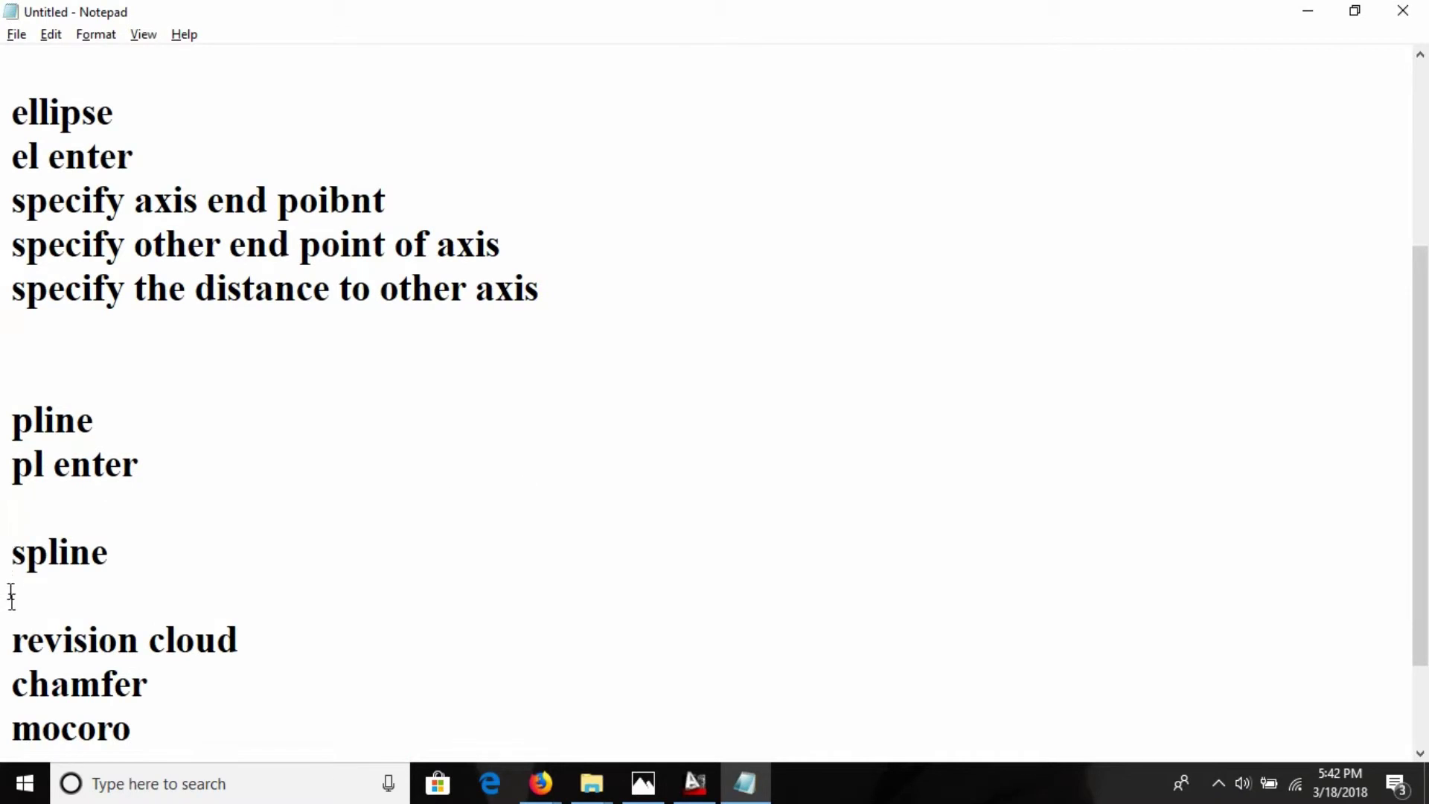
pyautogui.scroll(-1, 109, 612)
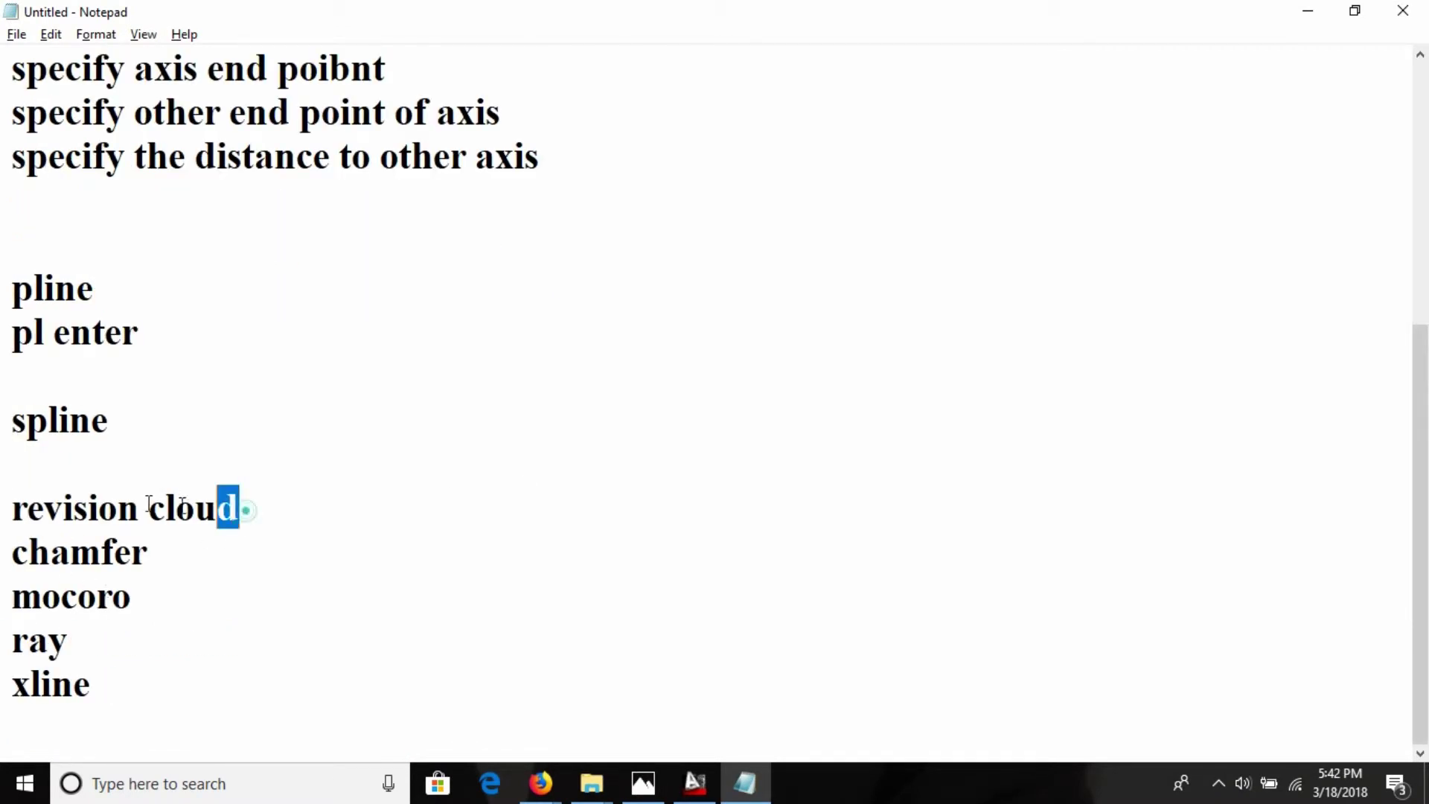
pyautogui.moveTo(183, 506); pyautogui.dragTo(10, 506)
pyautogui.hotkey('alt', 'Tab')
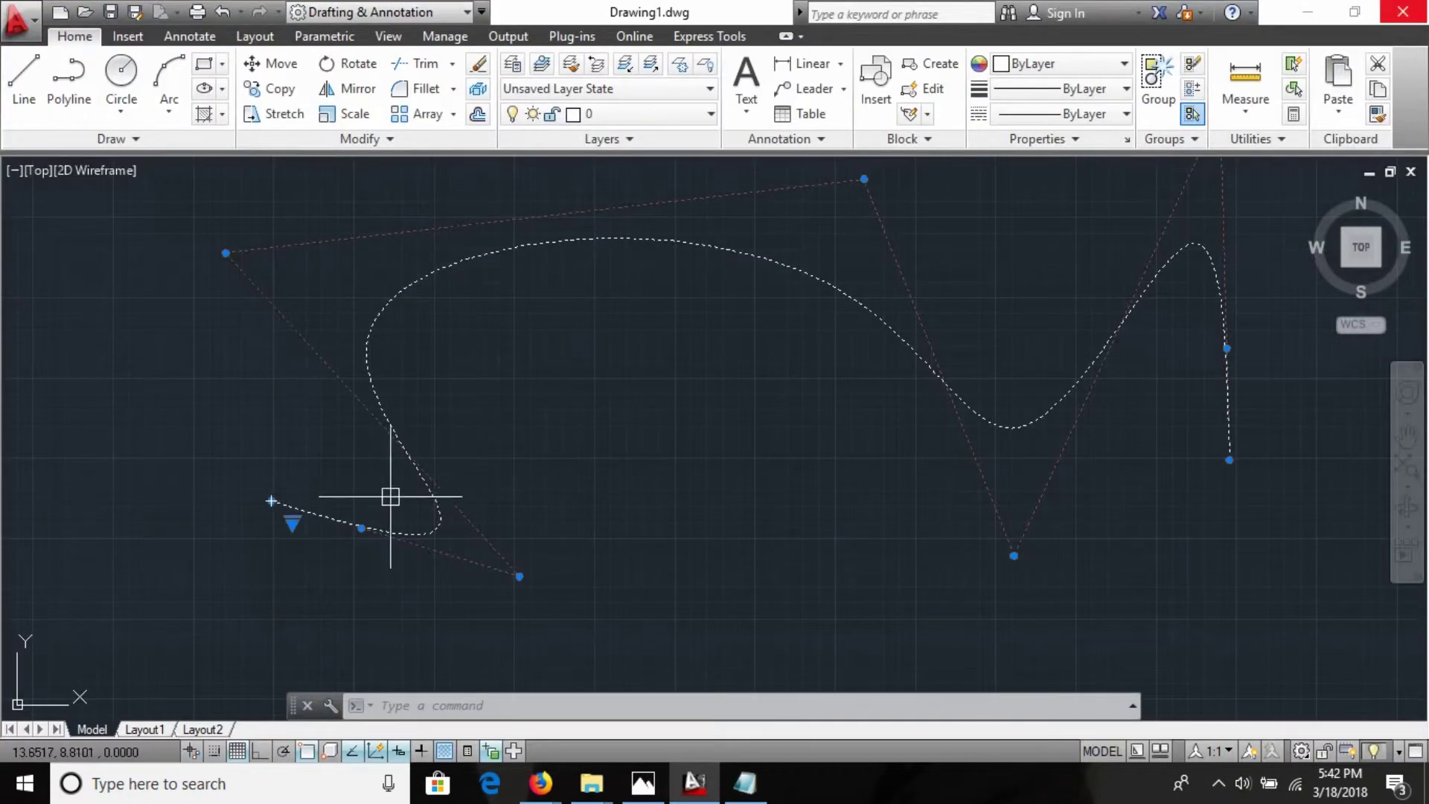
pyautogui.press('Escape')
pyautogui.press('Escape')
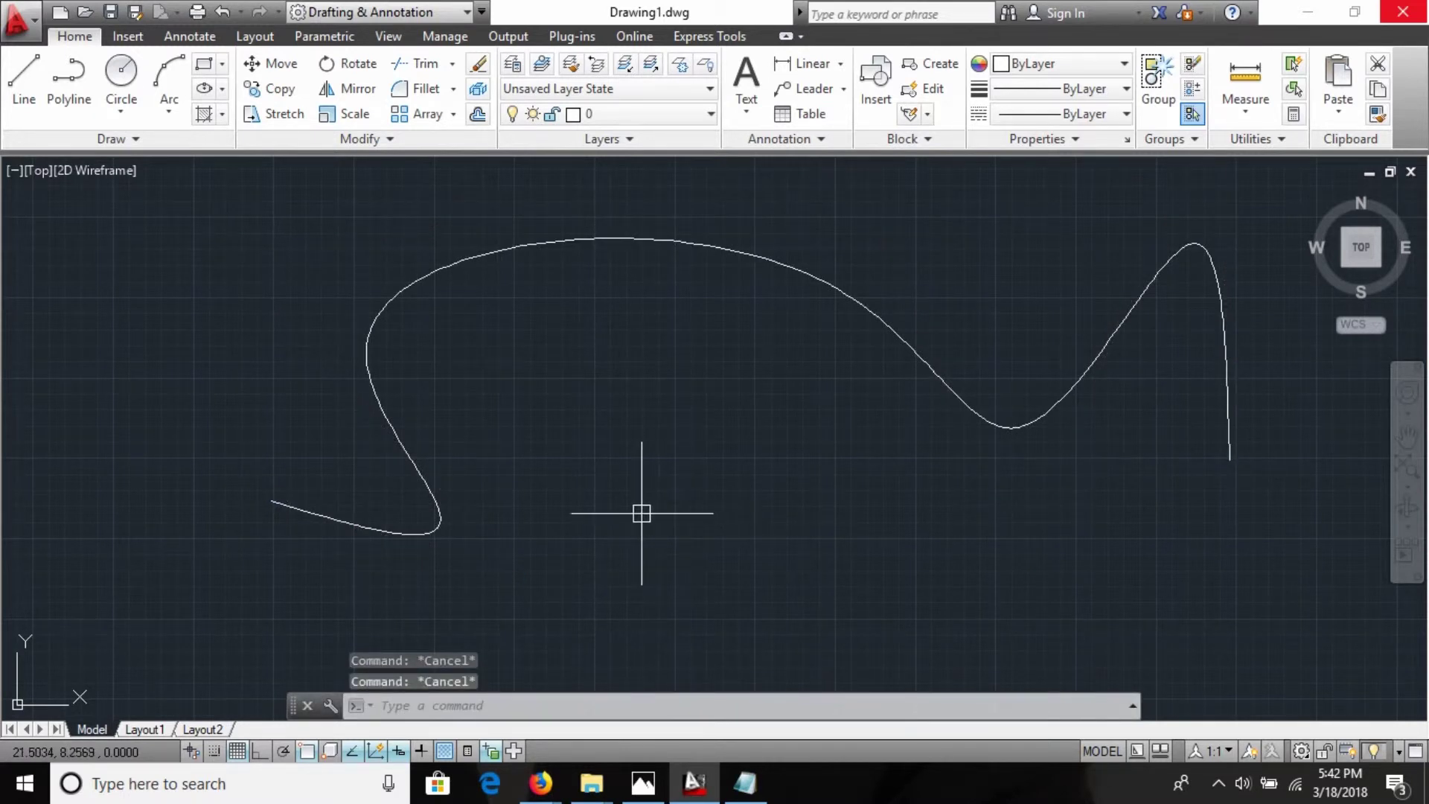
# Step: Draw a freehand revision cloud (REVCLOUD) around the spline's left end, extending its path further left, with the arc direction reversed
pyautogui.write('revison')
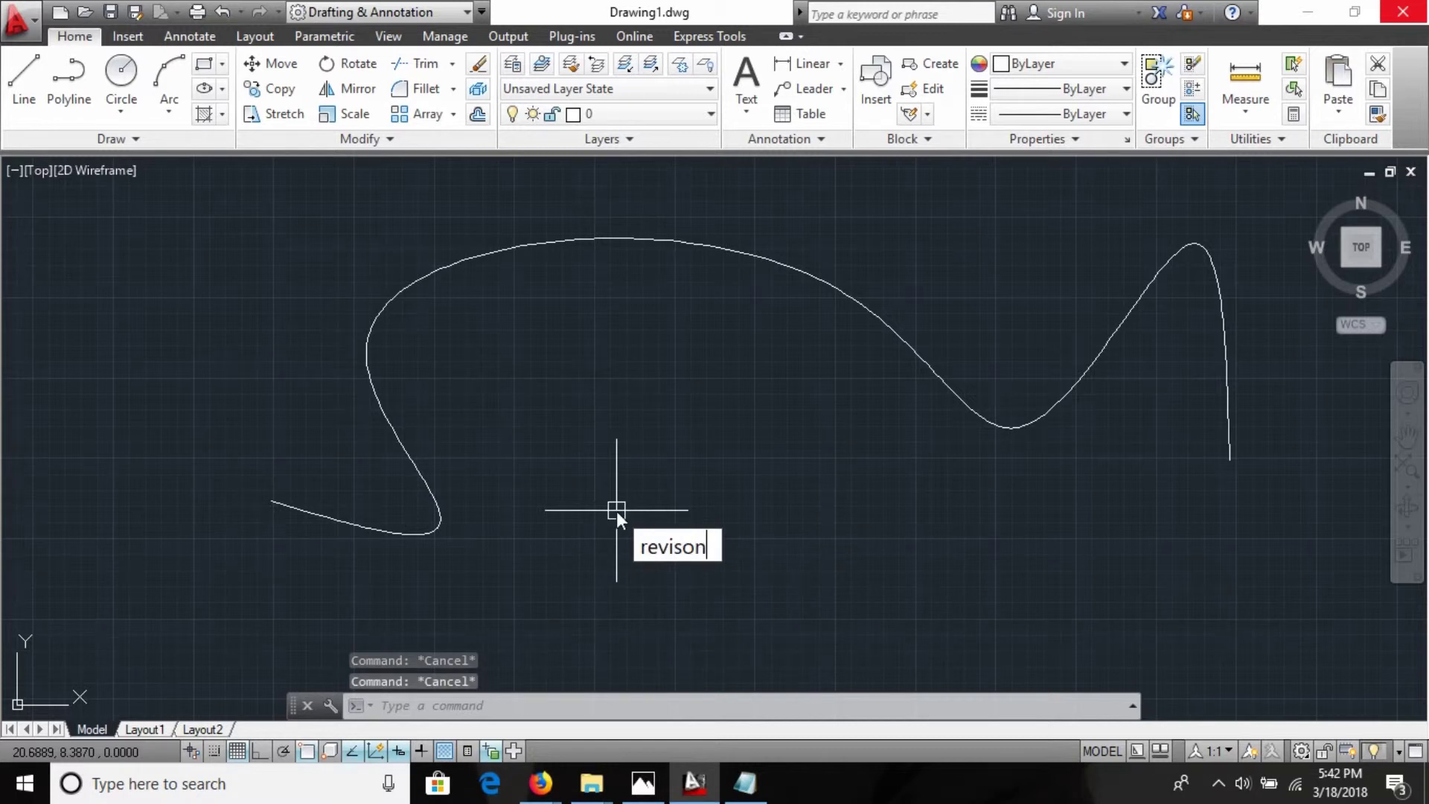
pyautogui.press('BackSpace')
pyautogui.press('BackSpace')
pyautogui.press('BackSpace')
pyautogui.press('BackSpace')
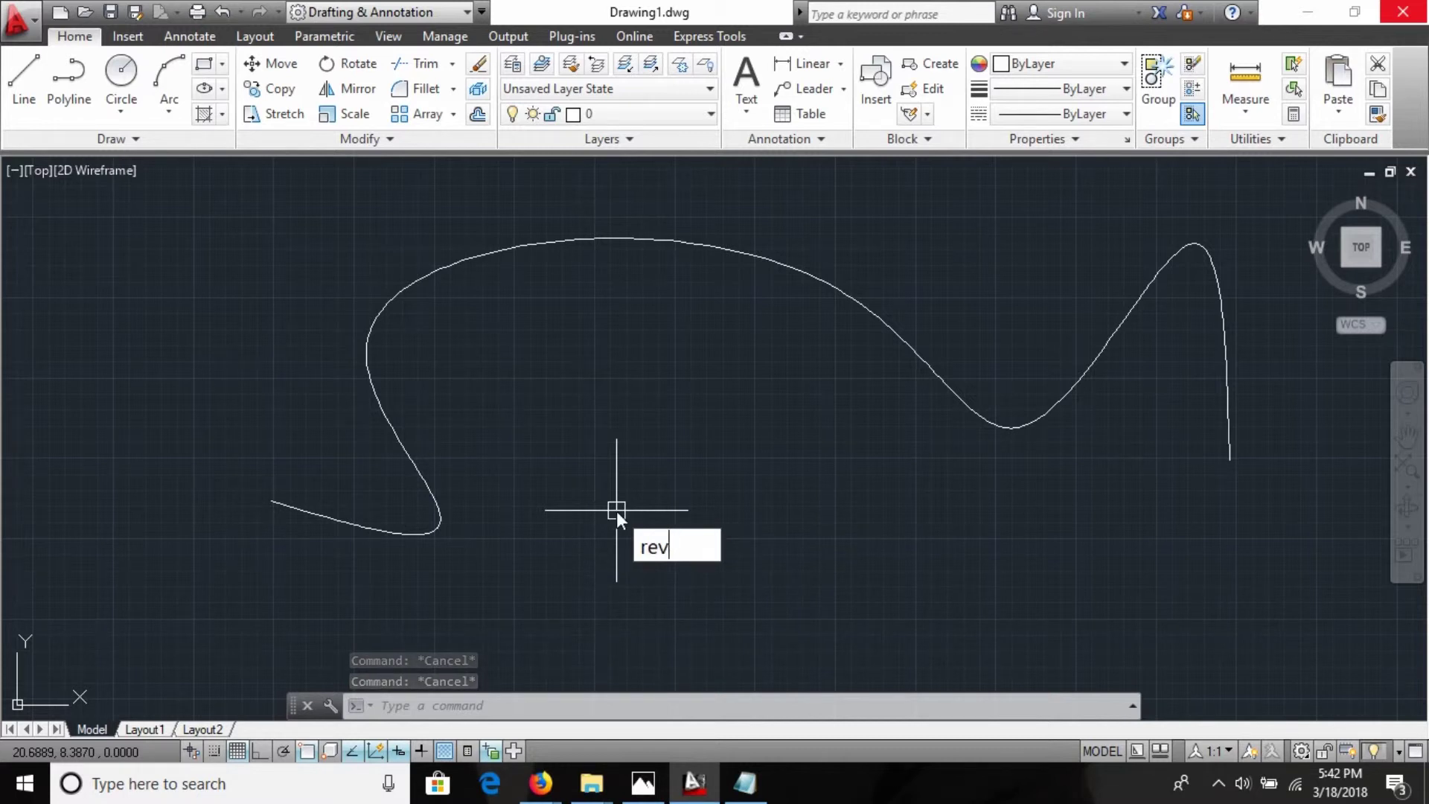
pyautogui.press('BackSpace')
pyautogui.write('v')
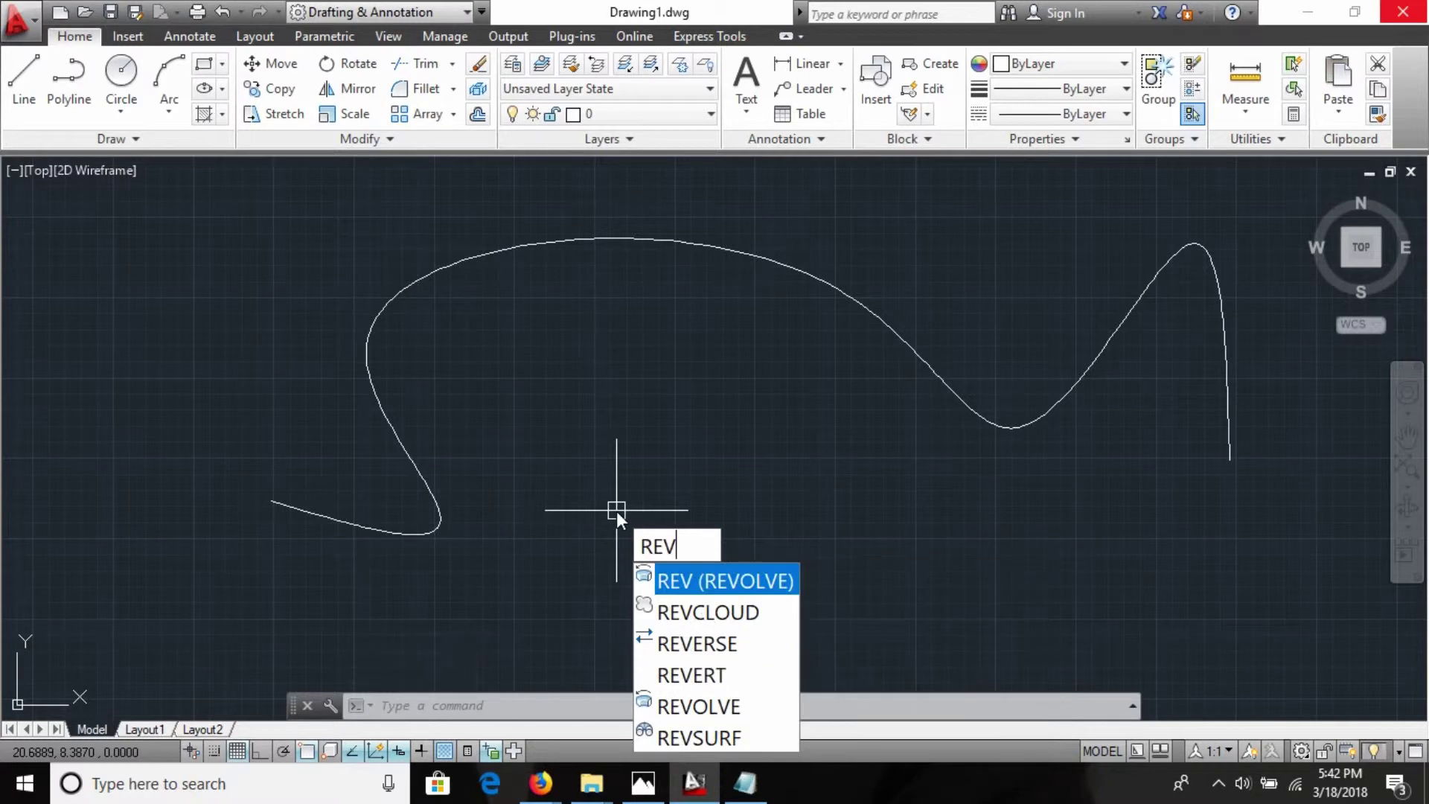
pyautogui.press('Down')
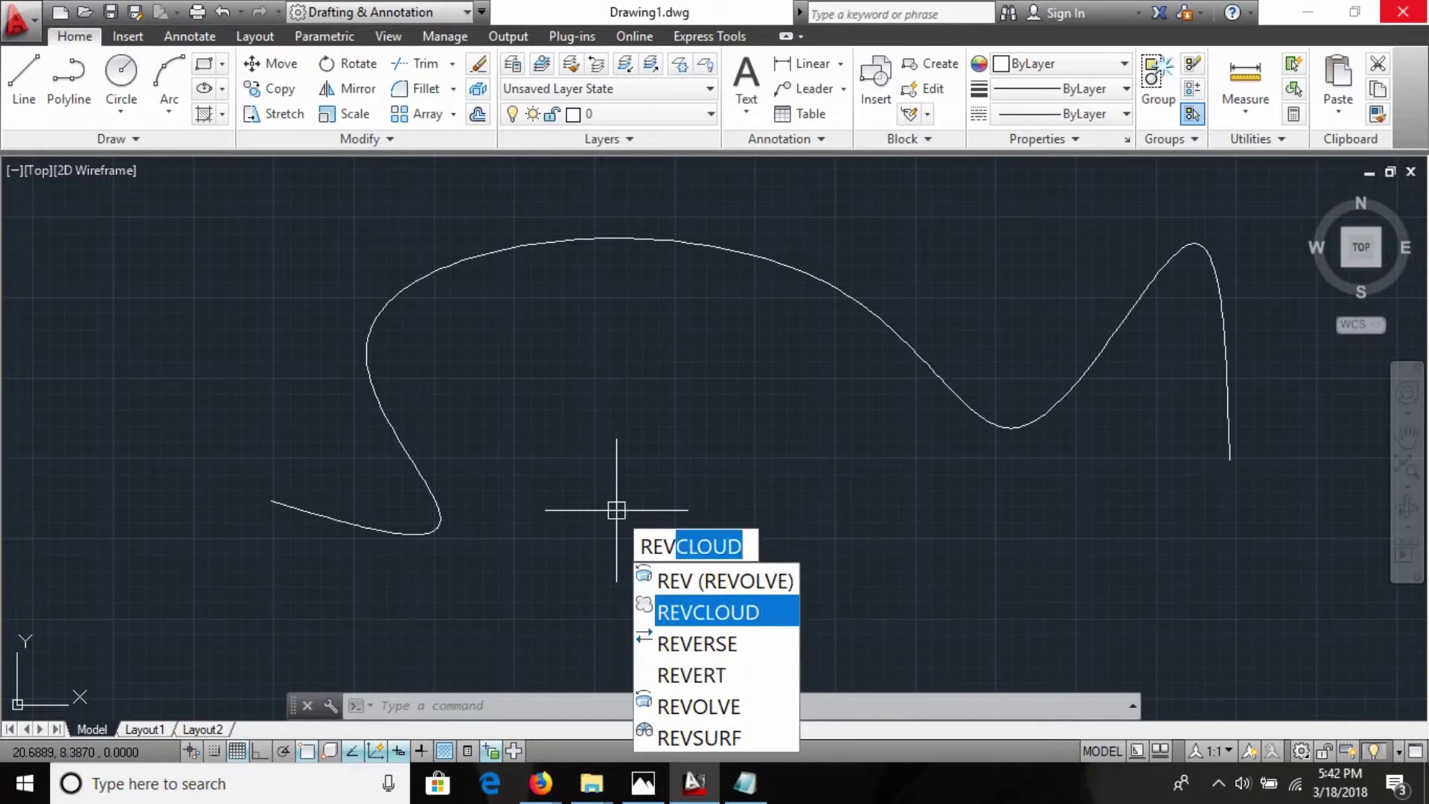
pyautogui.press('Return')
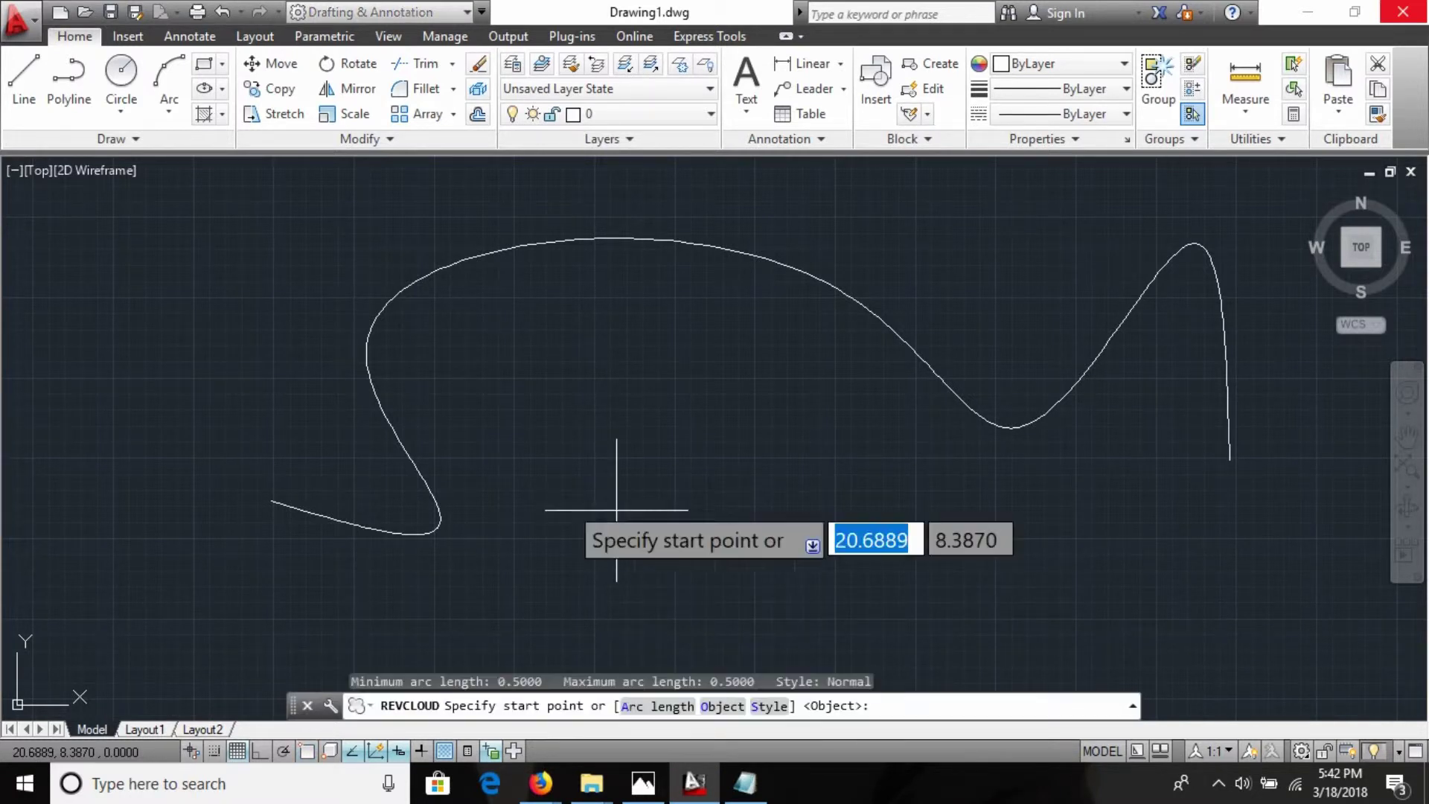
pyautogui.click(307, 567)
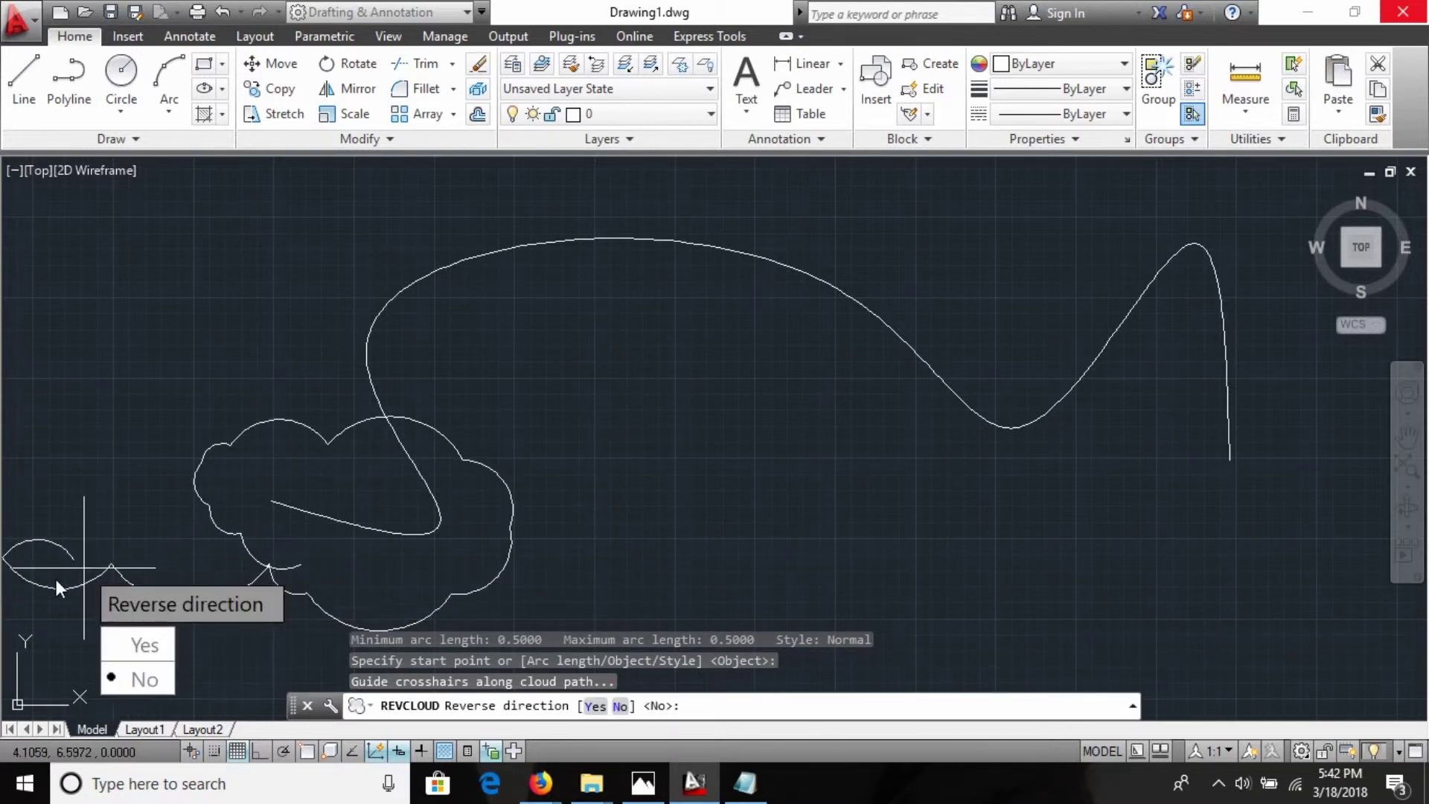
pyautogui.press('Down')
pyautogui.press('Return')
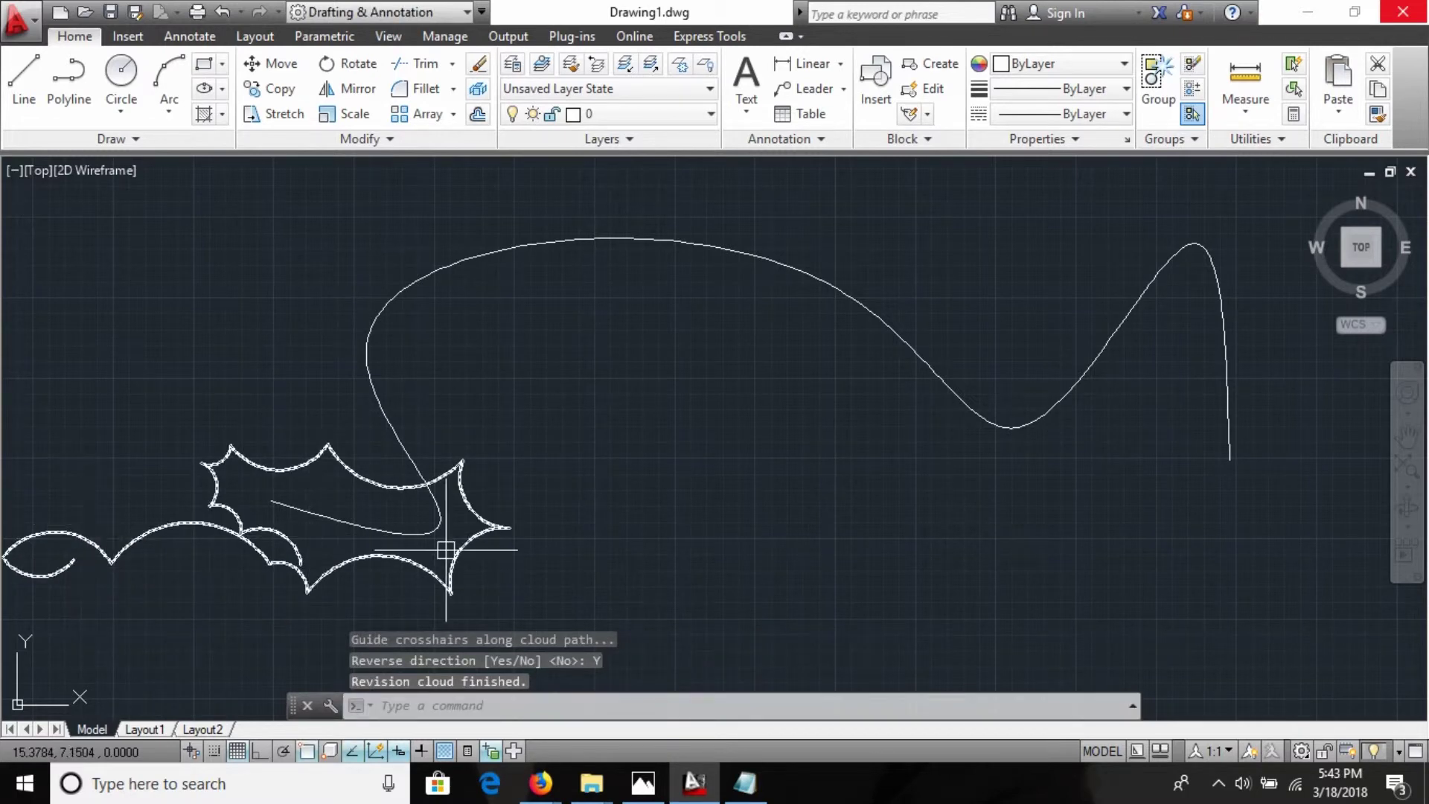
# Step: Inspect the revision cloud and erase it from the drawing
pyautogui.scroll(3, 447, 542)
pyautogui.scroll(-4, 448, 519)
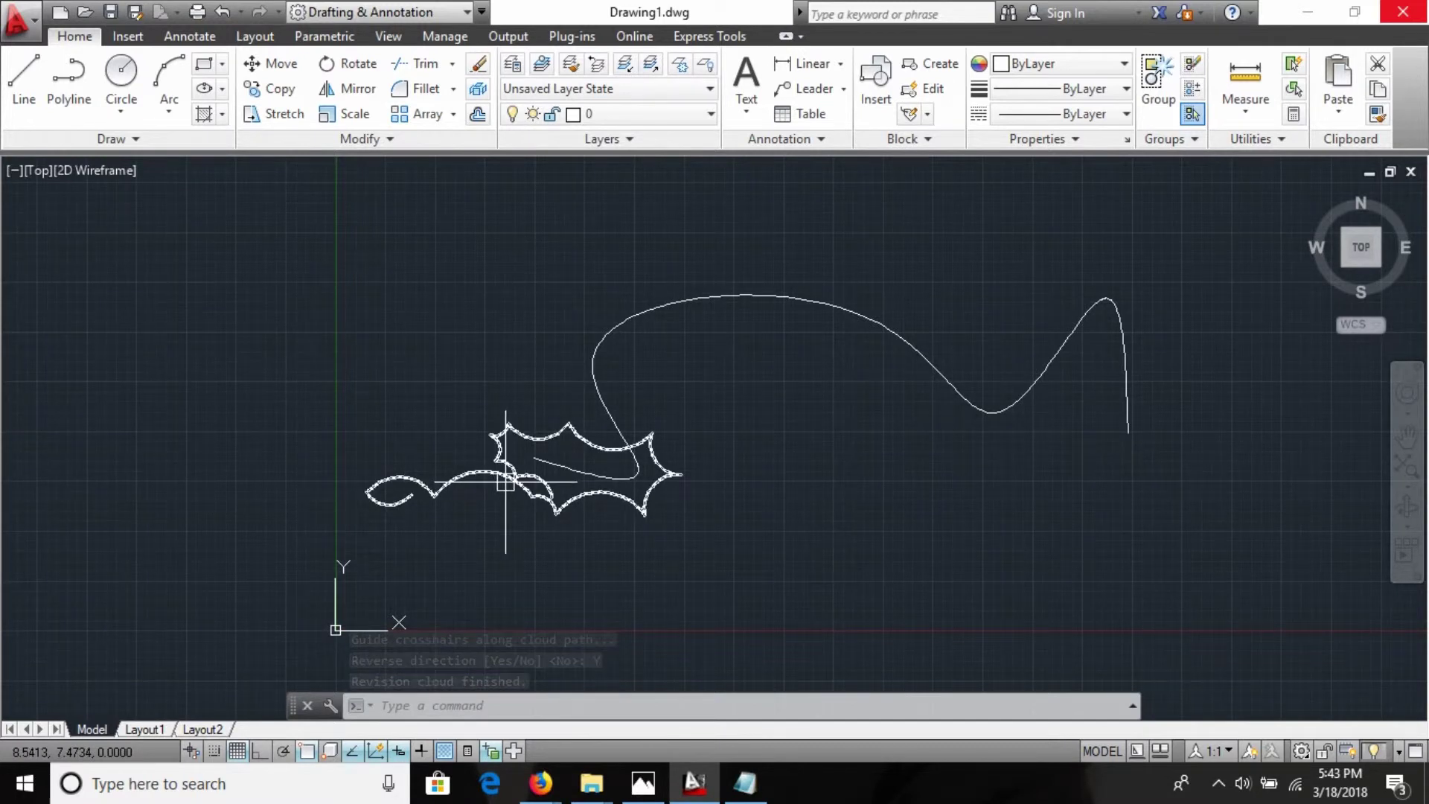
pyautogui.click(513, 480)
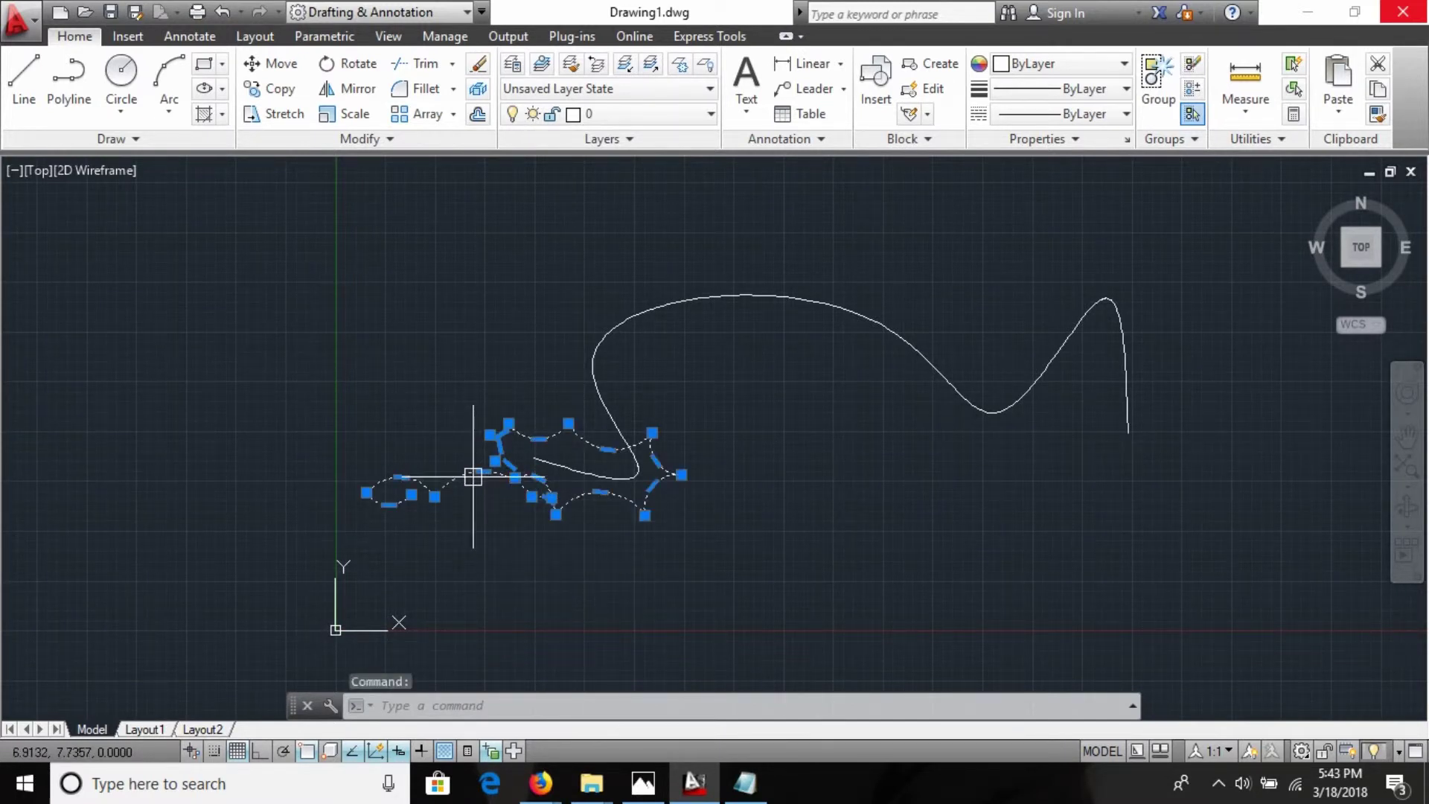
pyautogui.press('Escape')
# Step: Switch to the Notepad notes, clear the highlight on "revision cloud" and look up the next listed command
pyautogui.hotkey('alt', 'Tab')
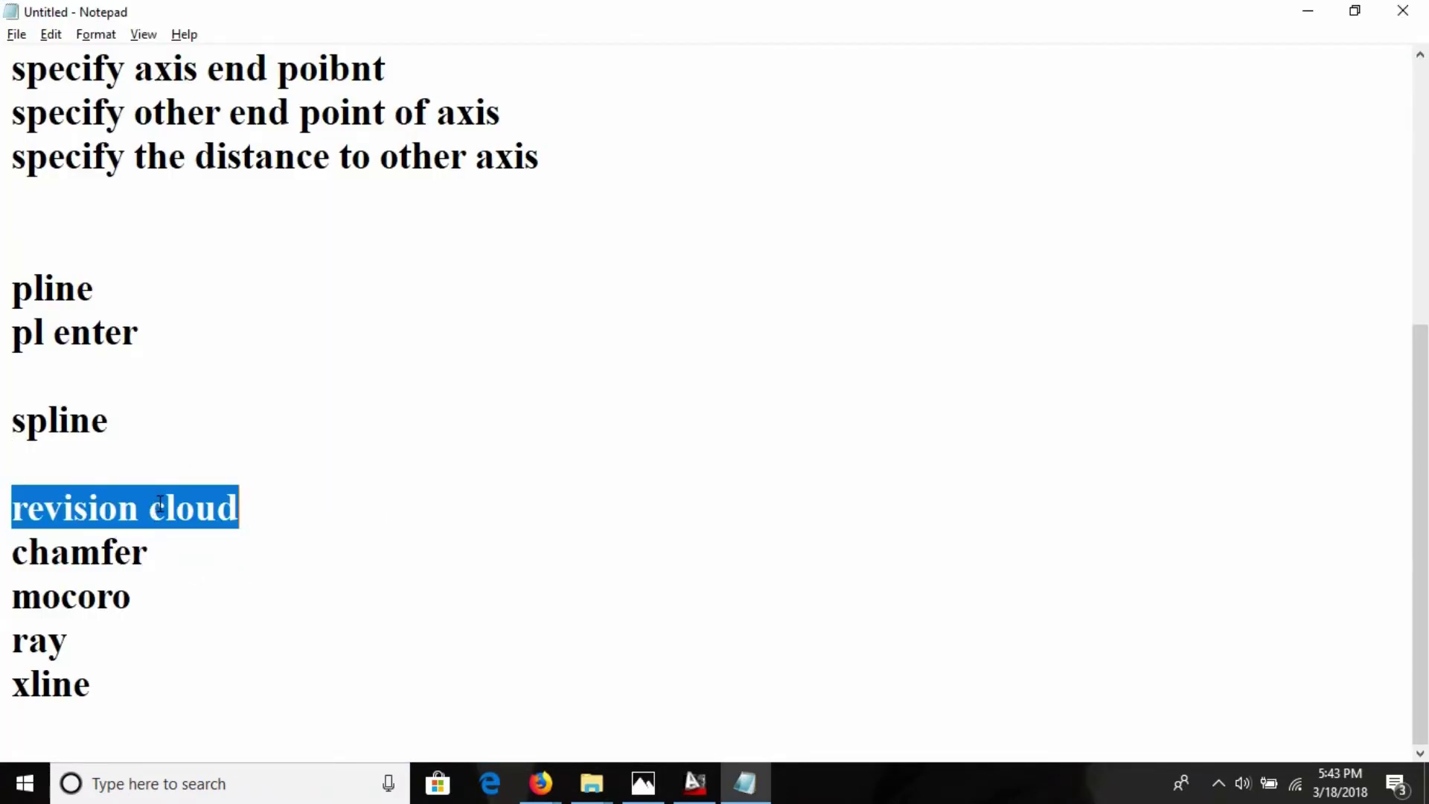
pyautogui.moveTo(160, 502); pyautogui.dragTo(239, 506)
pyautogui.click(248, 533)
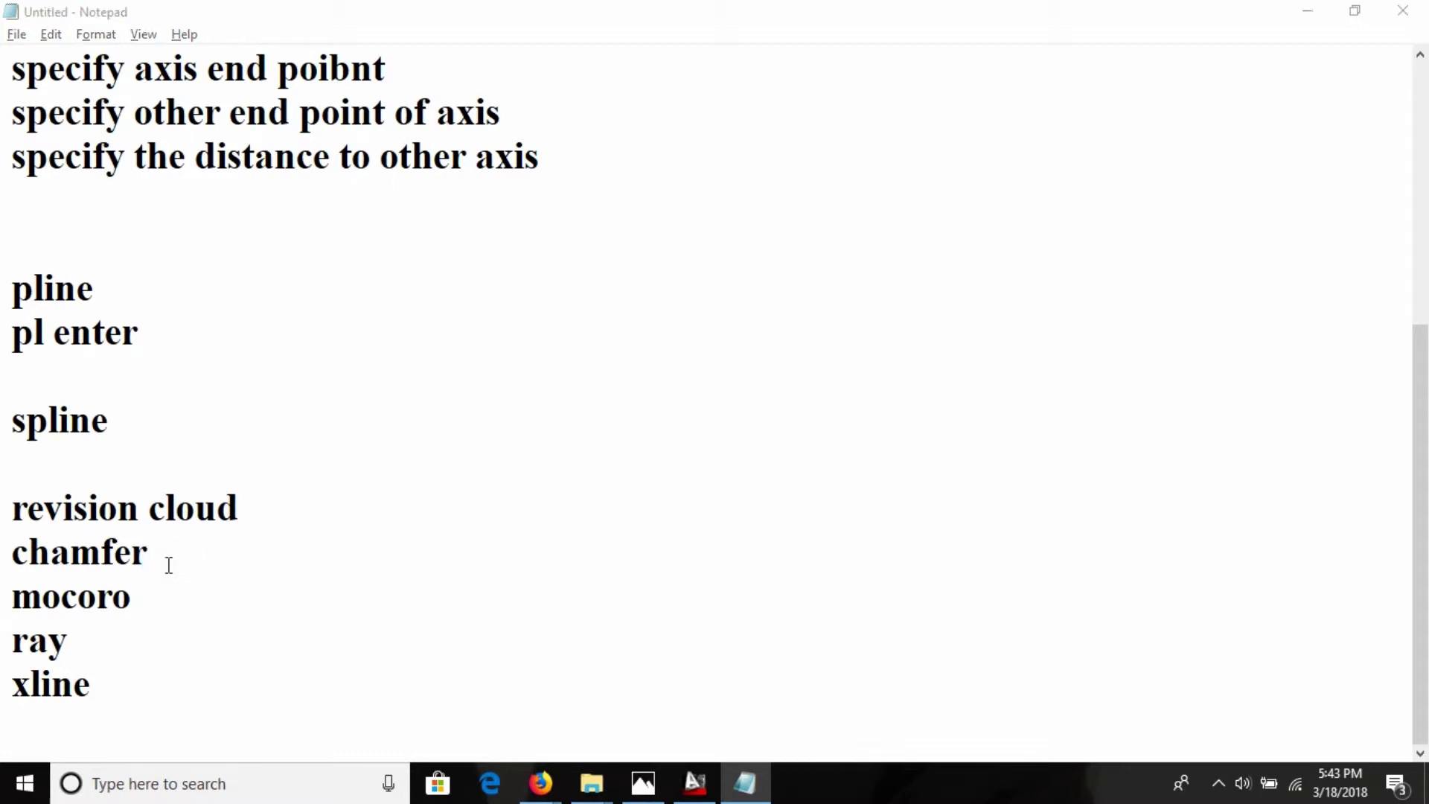
# Step: Switch back to AutoCAD and erase the spline
pyautogui.hotkey('alt', 'Tab')
pyautogui.click(727, 500)
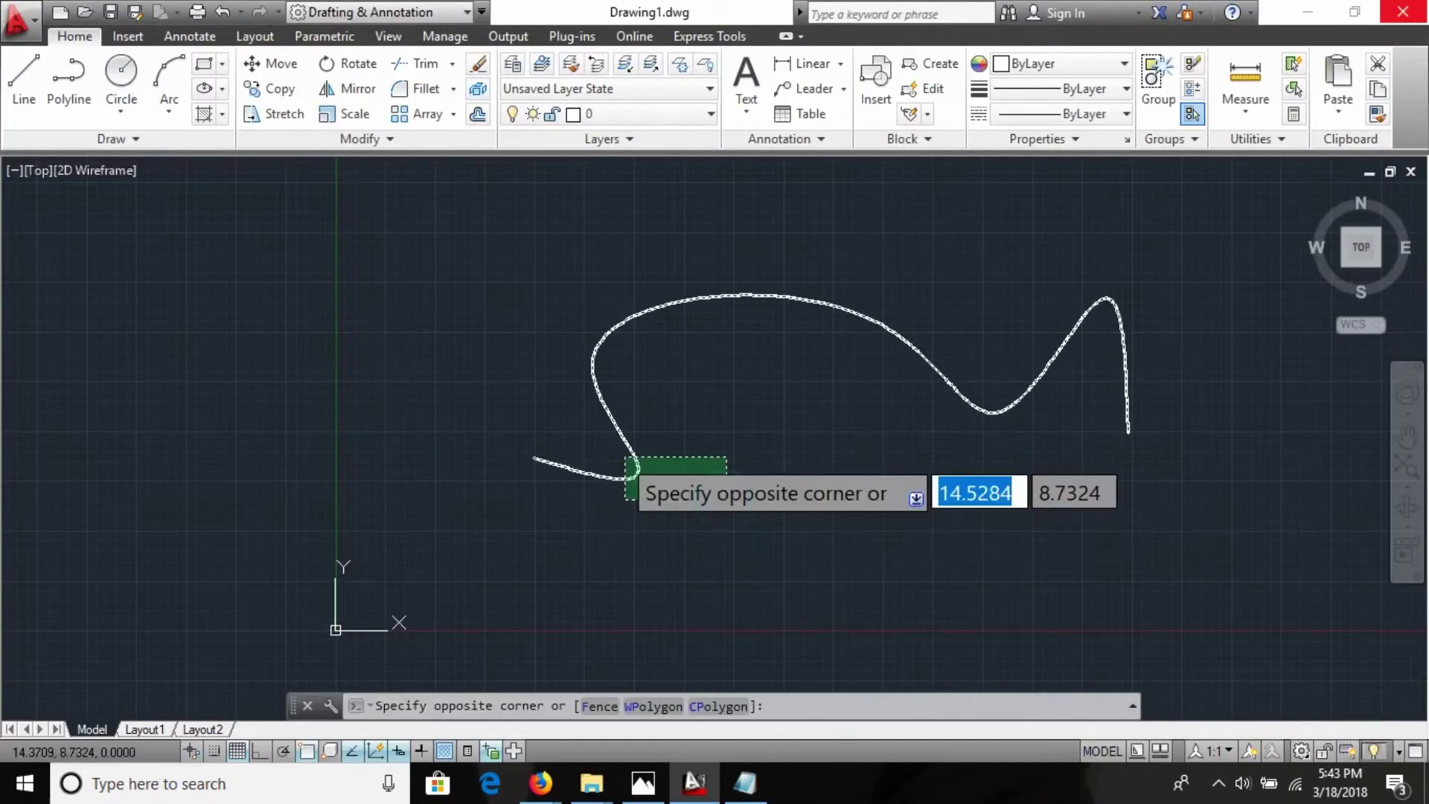
pyautogui.click(533, 457)
pyautogui.press('Delete')
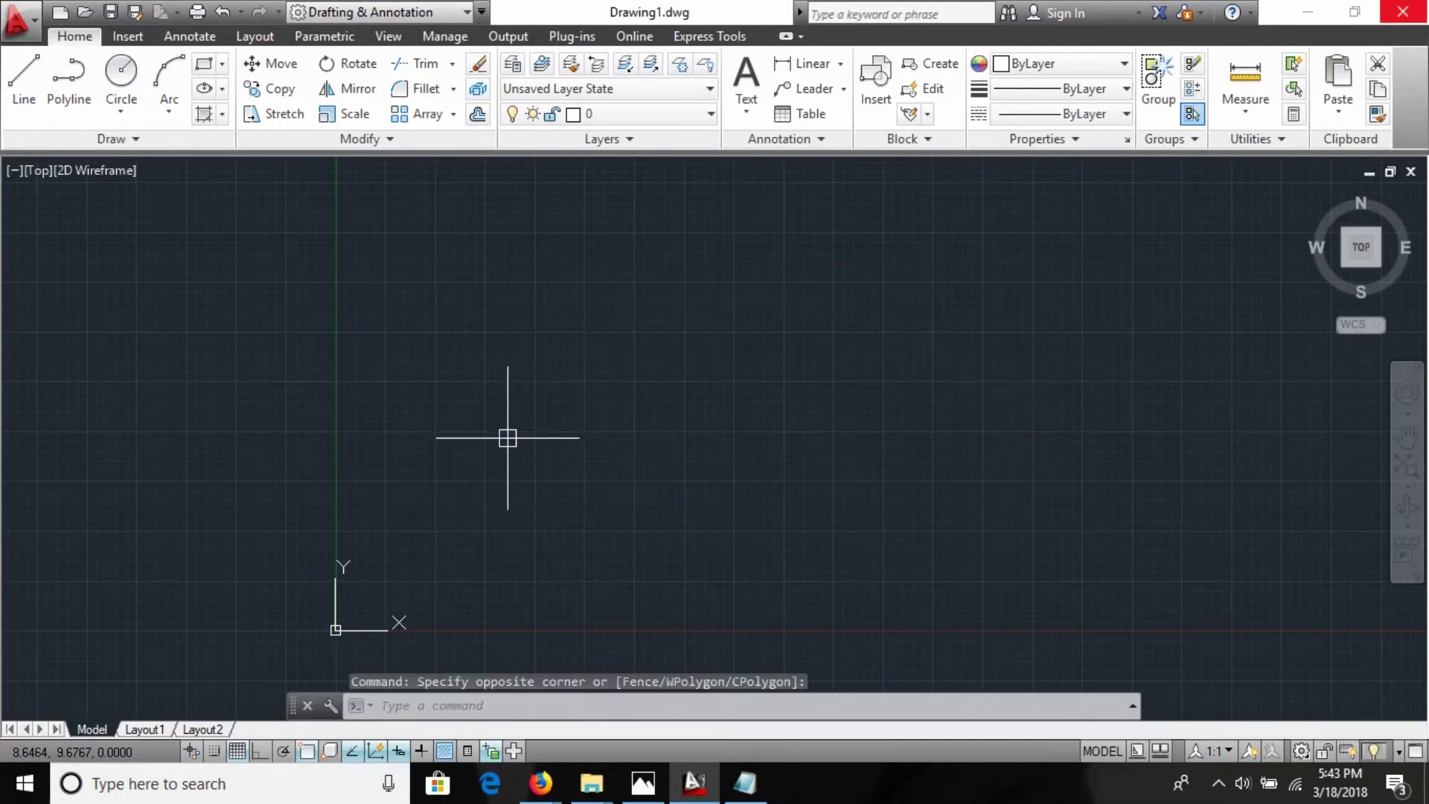
# Step: Draw an L-shaped corner with Ortho on: a vertical line downward followed by a horizontal line to the right
pyautogui.write('l')
pyautogui.press('Return')
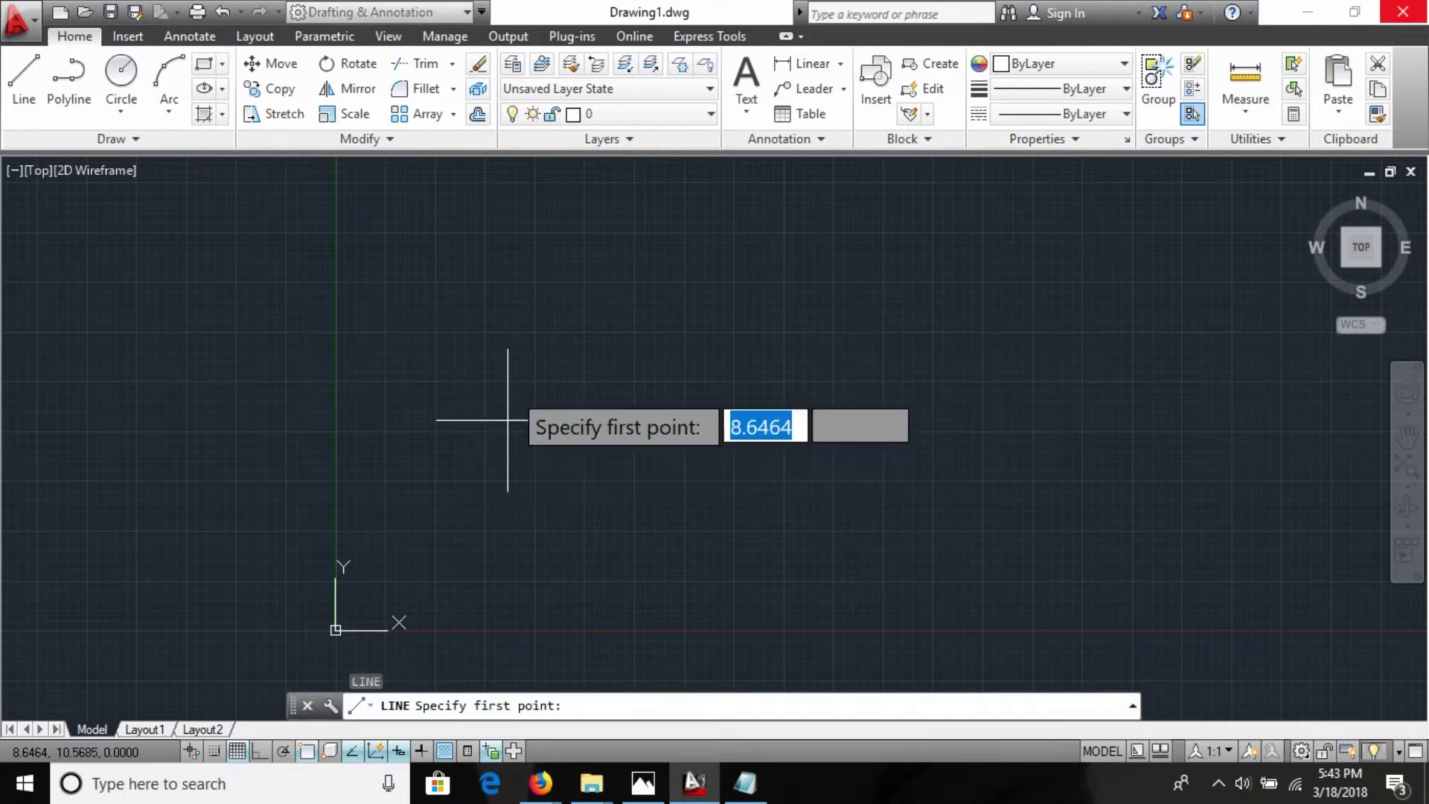
pyautogui.click(513, 247)
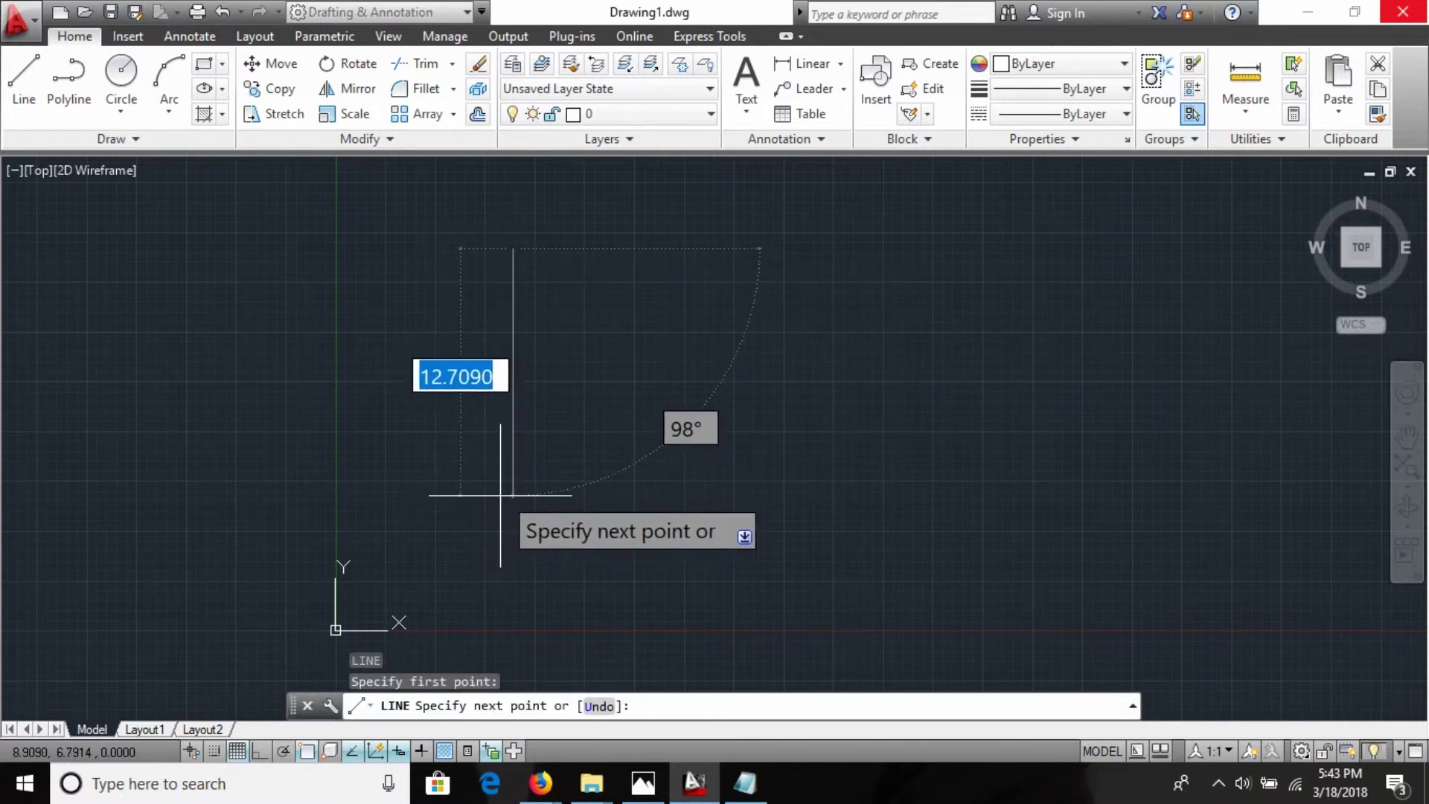
pyautogui.press('F8')
pyautogui.click(513, 481)
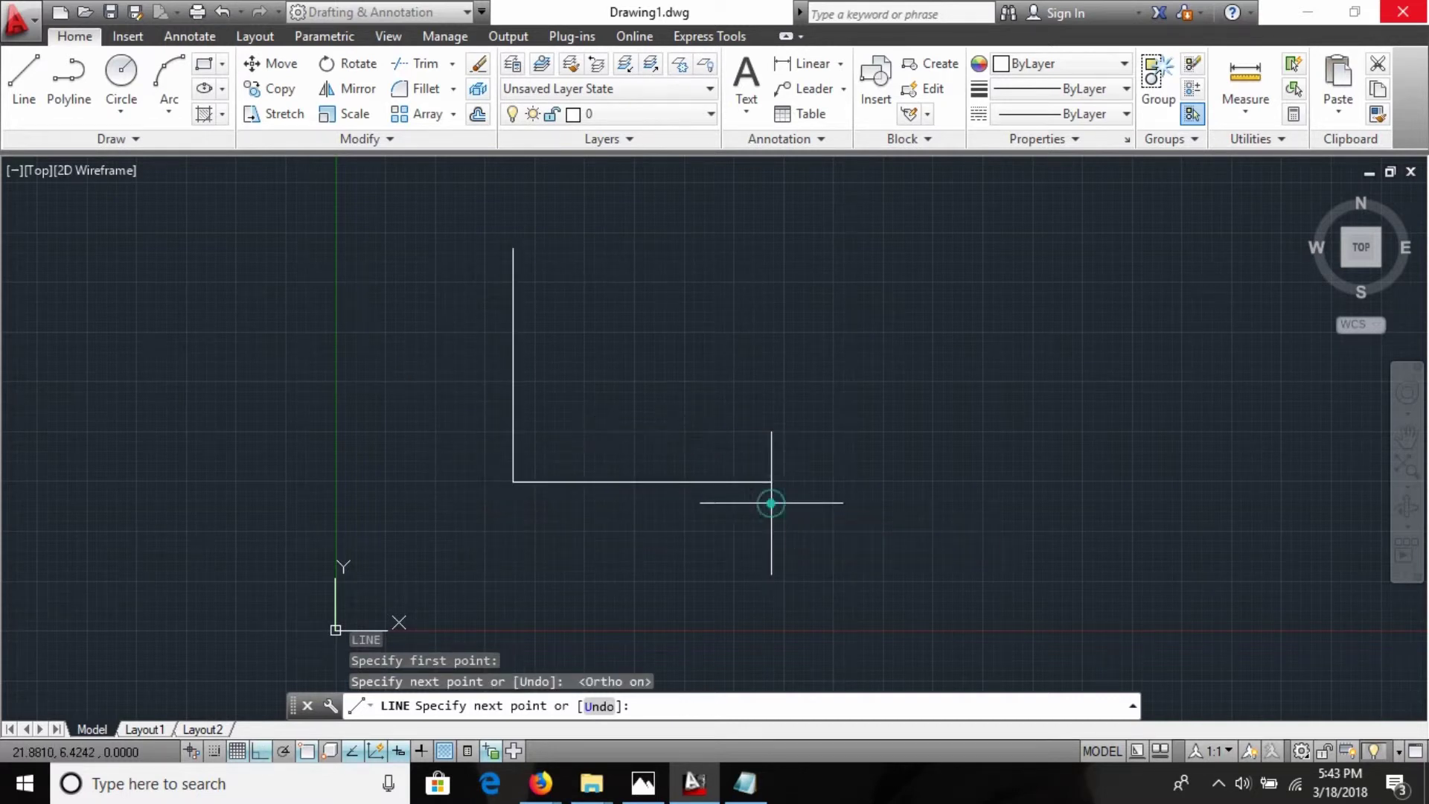
pyautogui.click(771, 501)
pyautogui.press('Escape')
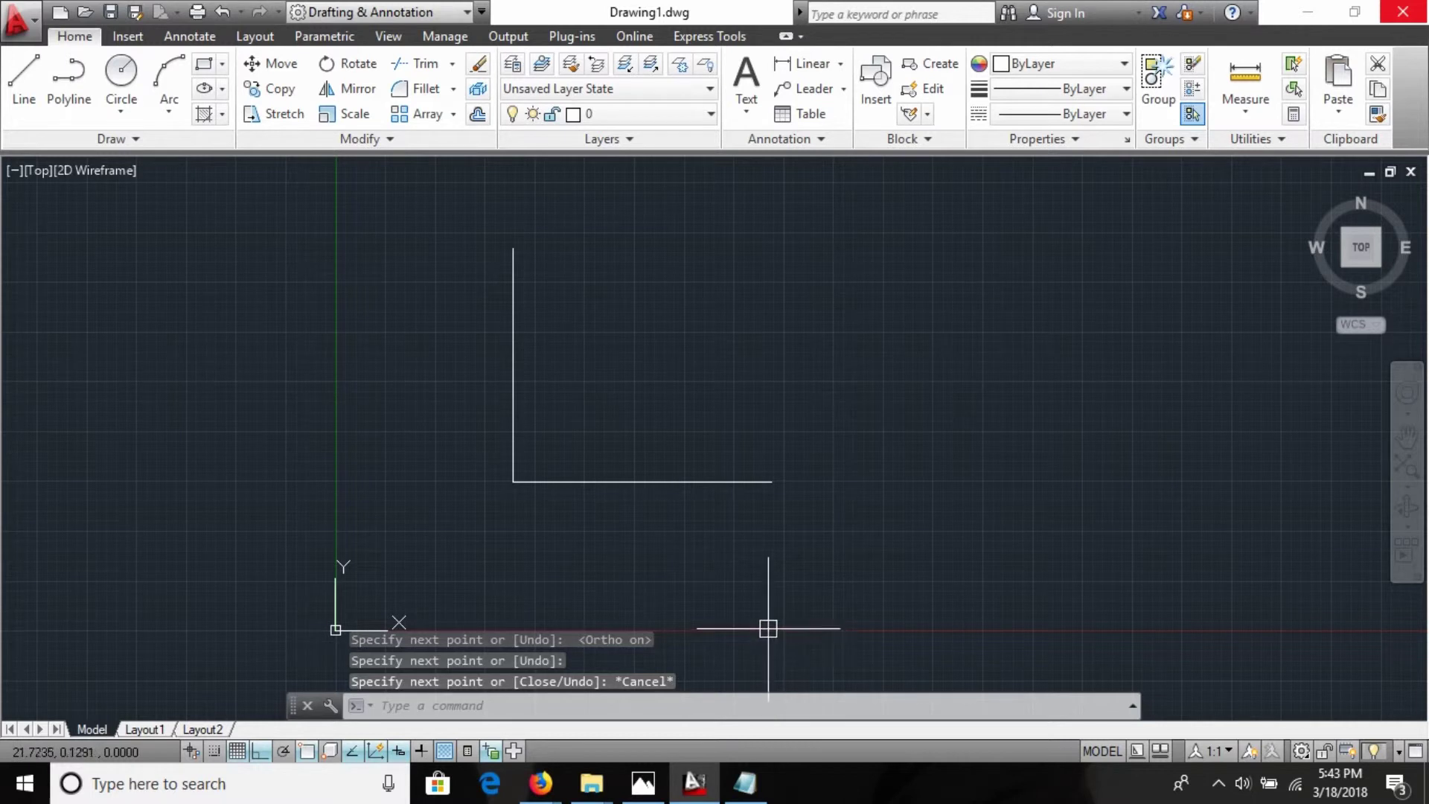
# Step: Chamfer the L-shape's corner with first distance 2 on the vertical line and second distance 1 on the horizontal line
pyautogui.write('ch')
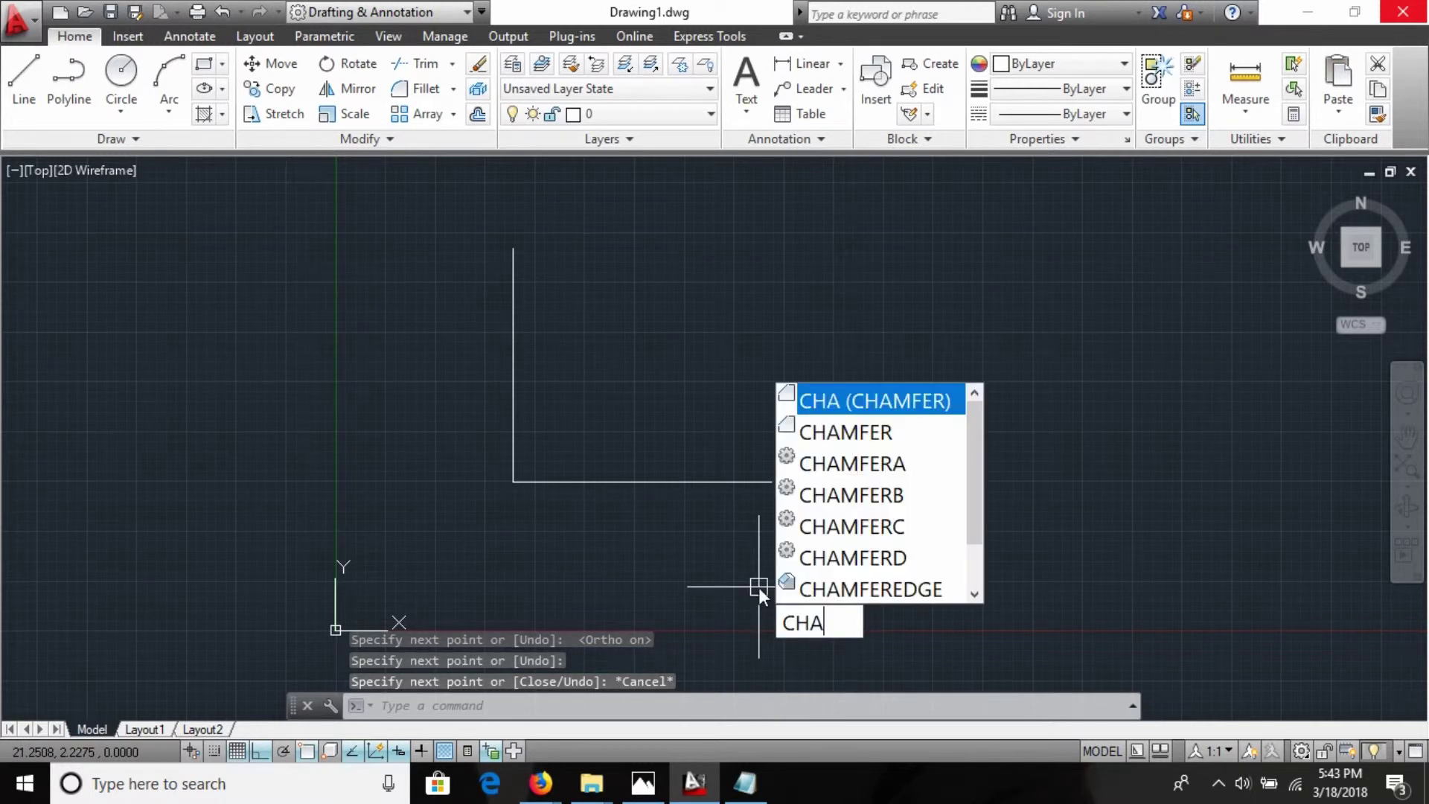
pyautogui.press('Return')
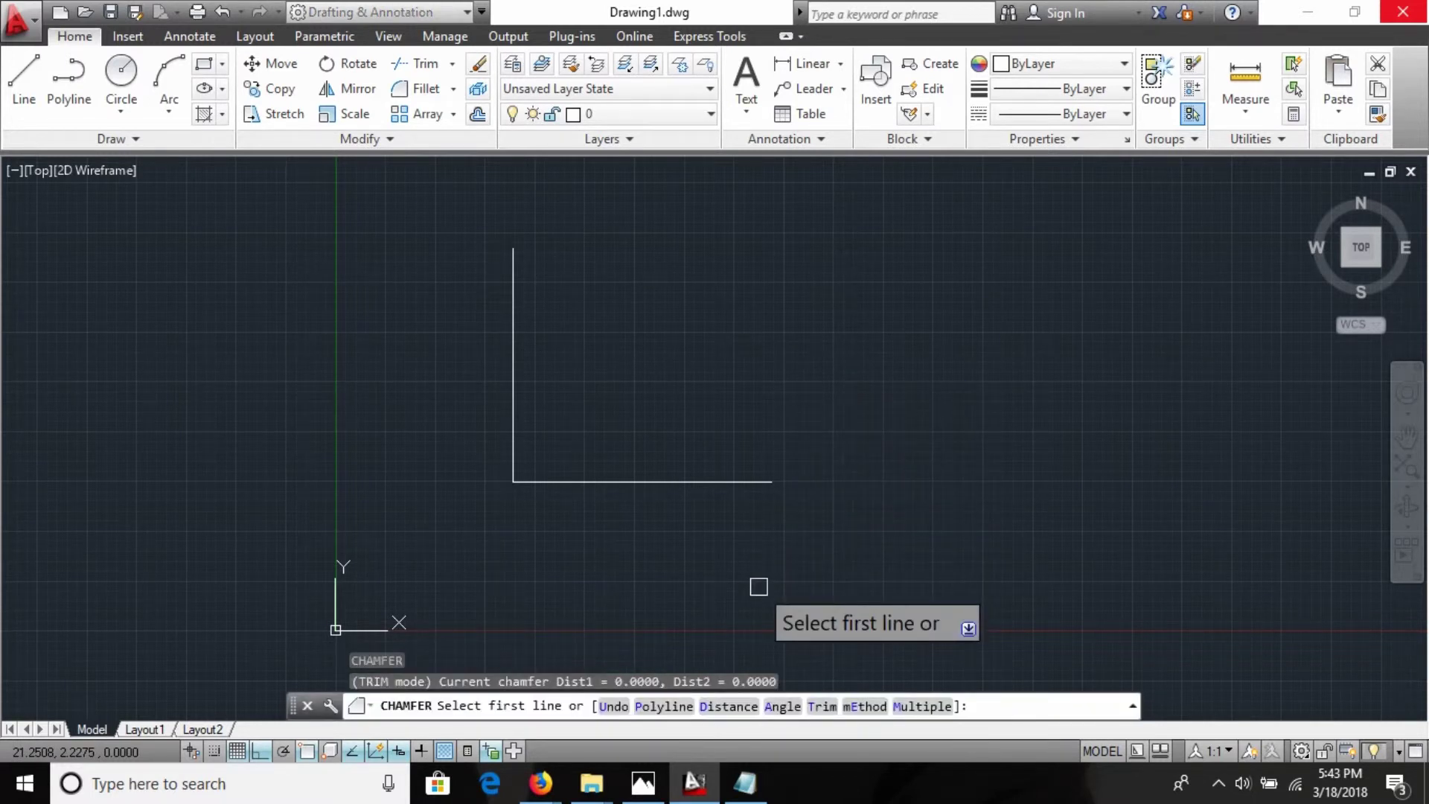
pyautogui.write('d')
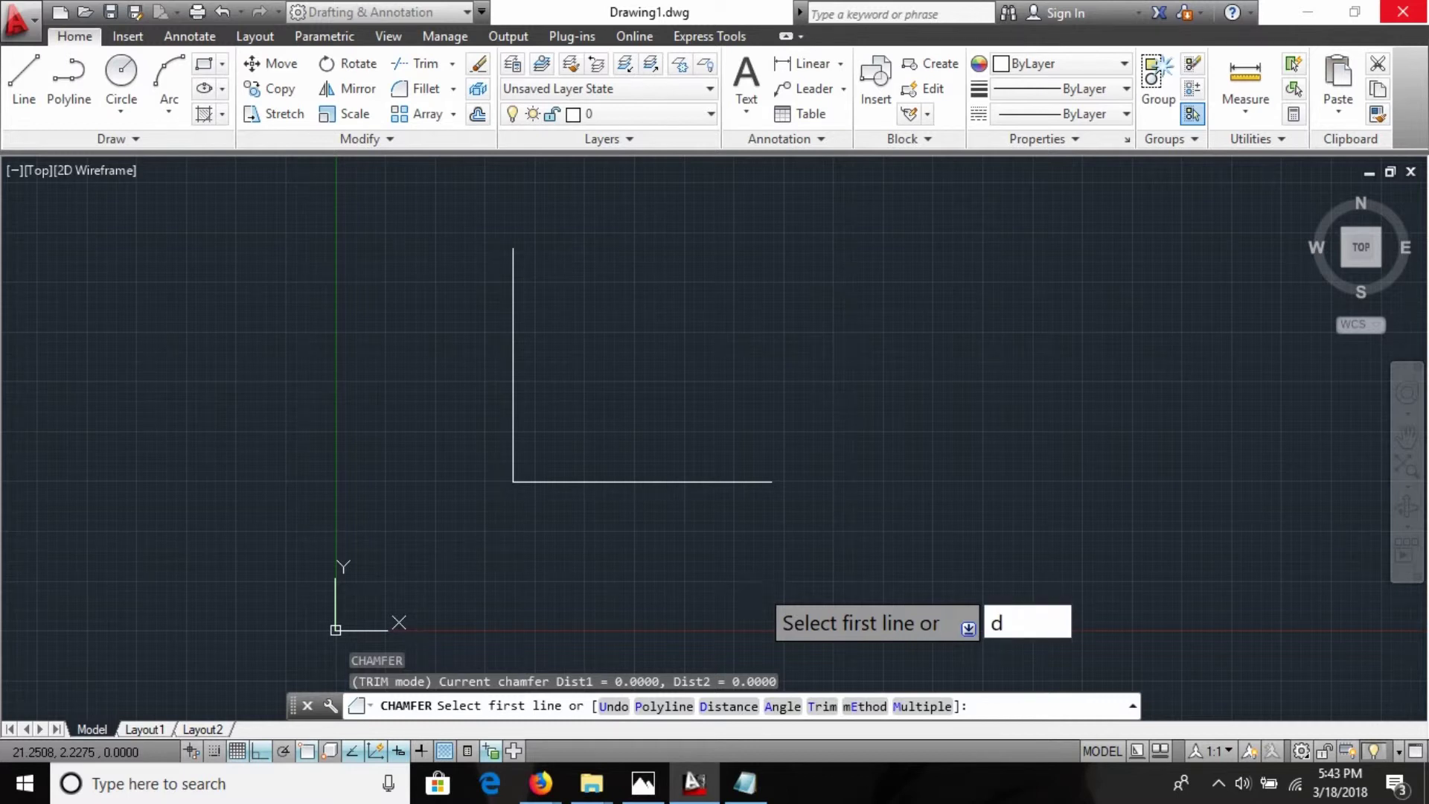
pyautogui.press('Return')
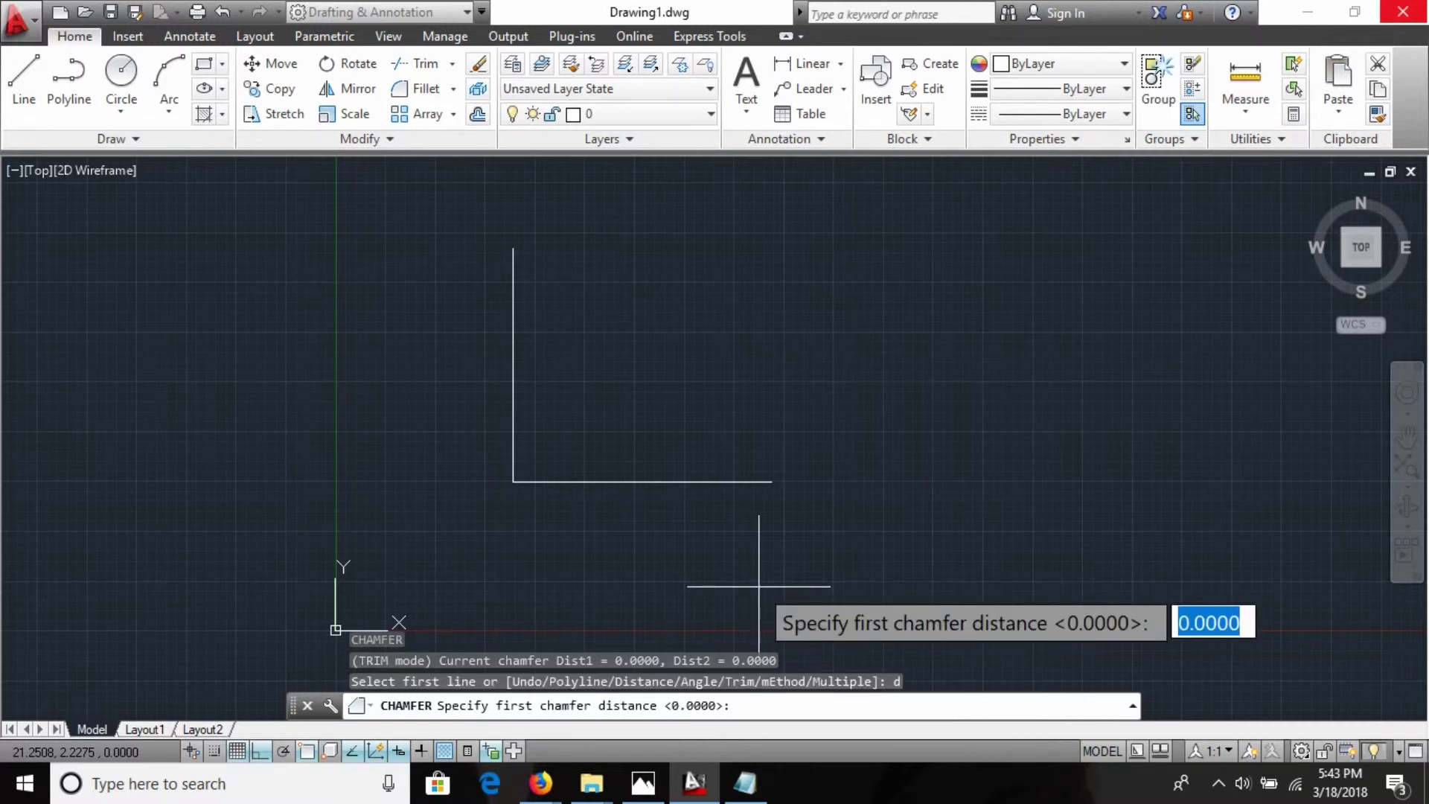
pyautogui.write('2')
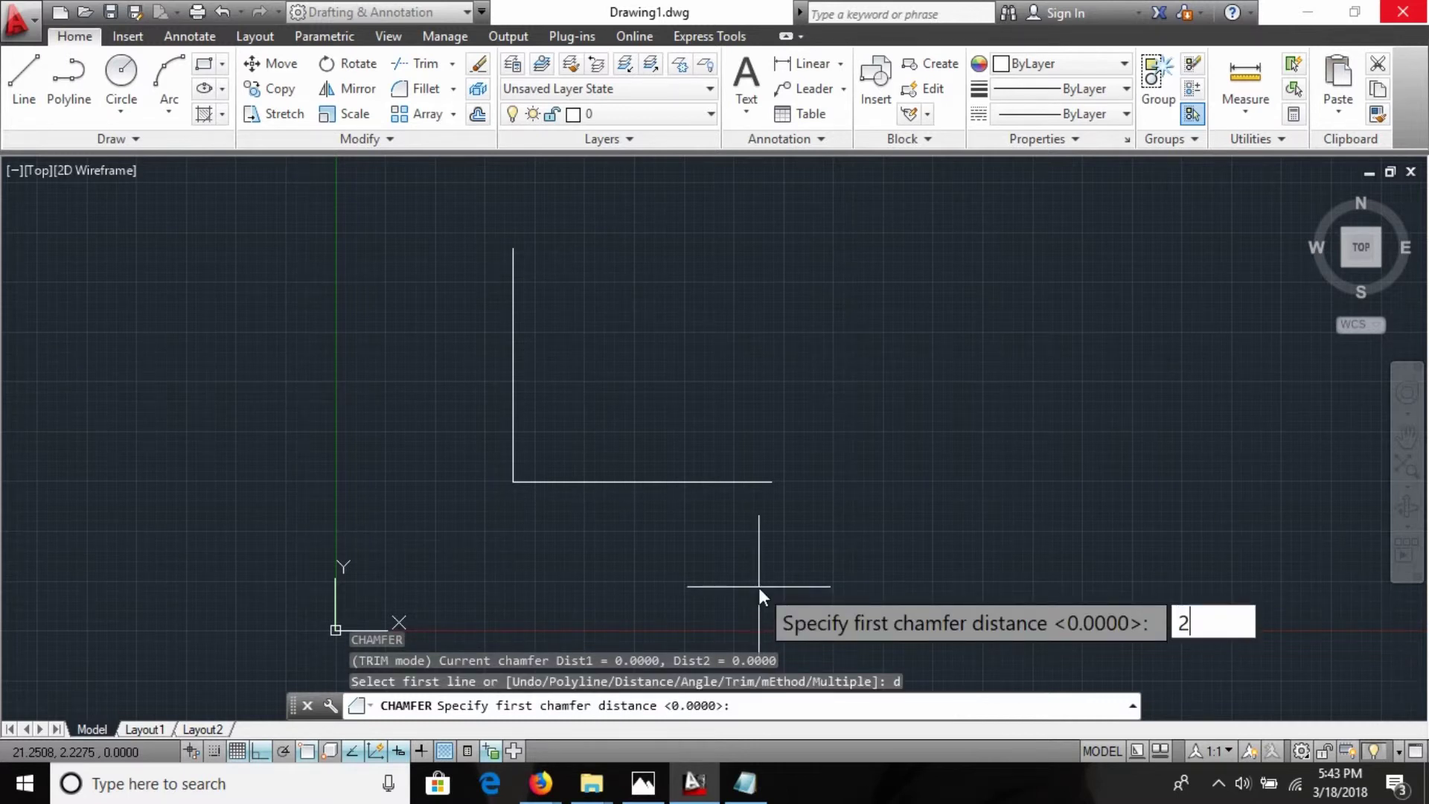
pyautogui.press('Return')
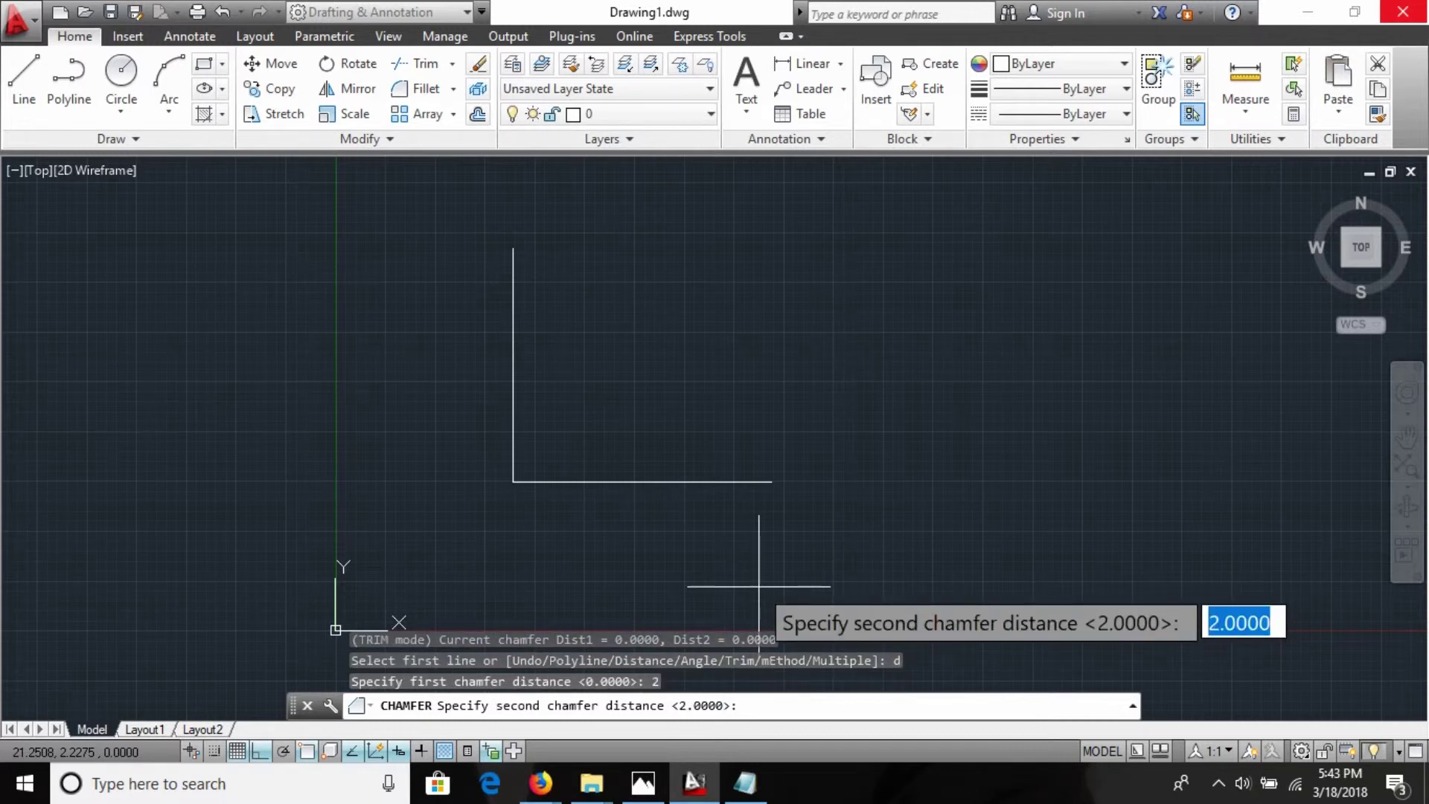
pyautogui.write('1')
pyautogui.press('Return')
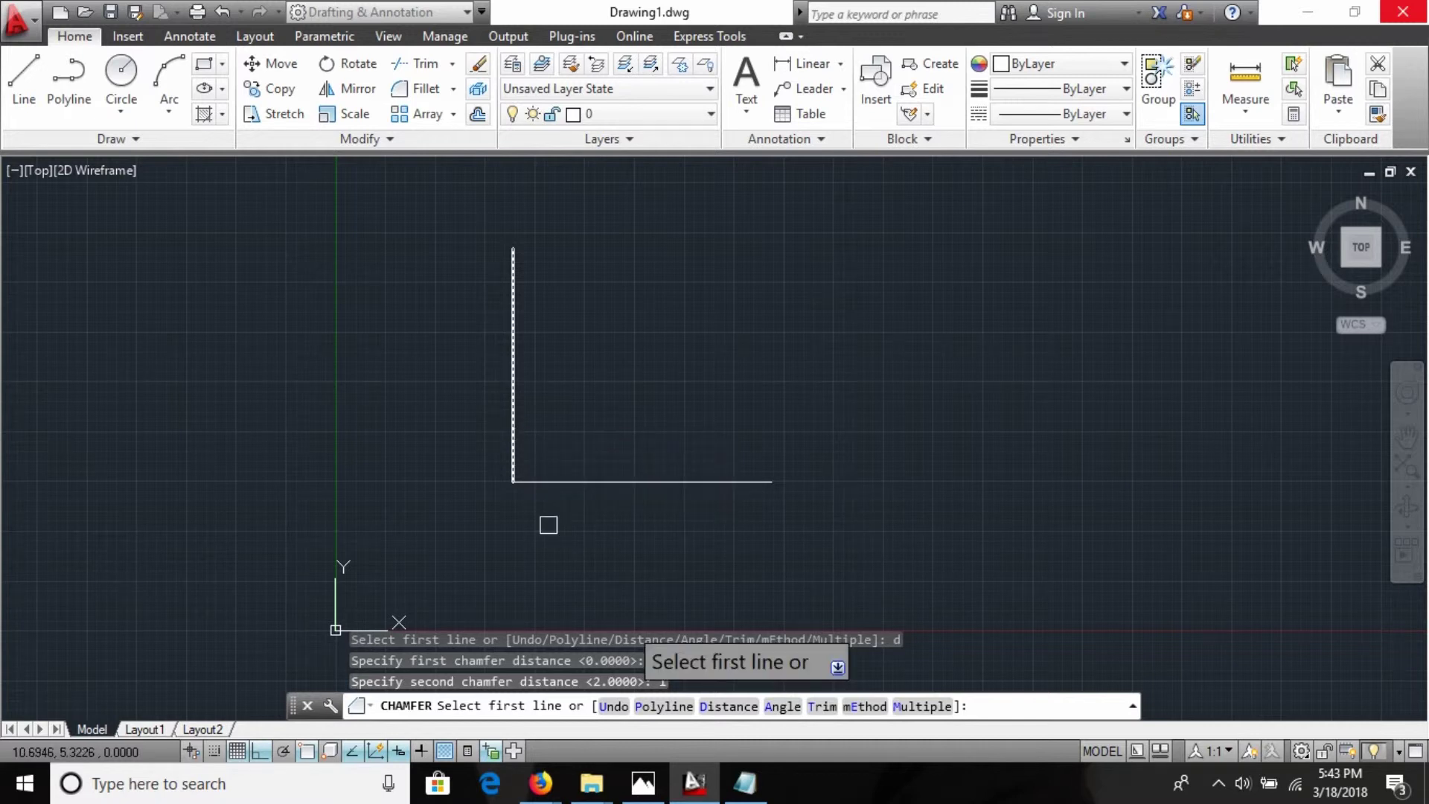
pyautogui.click(510, 417)
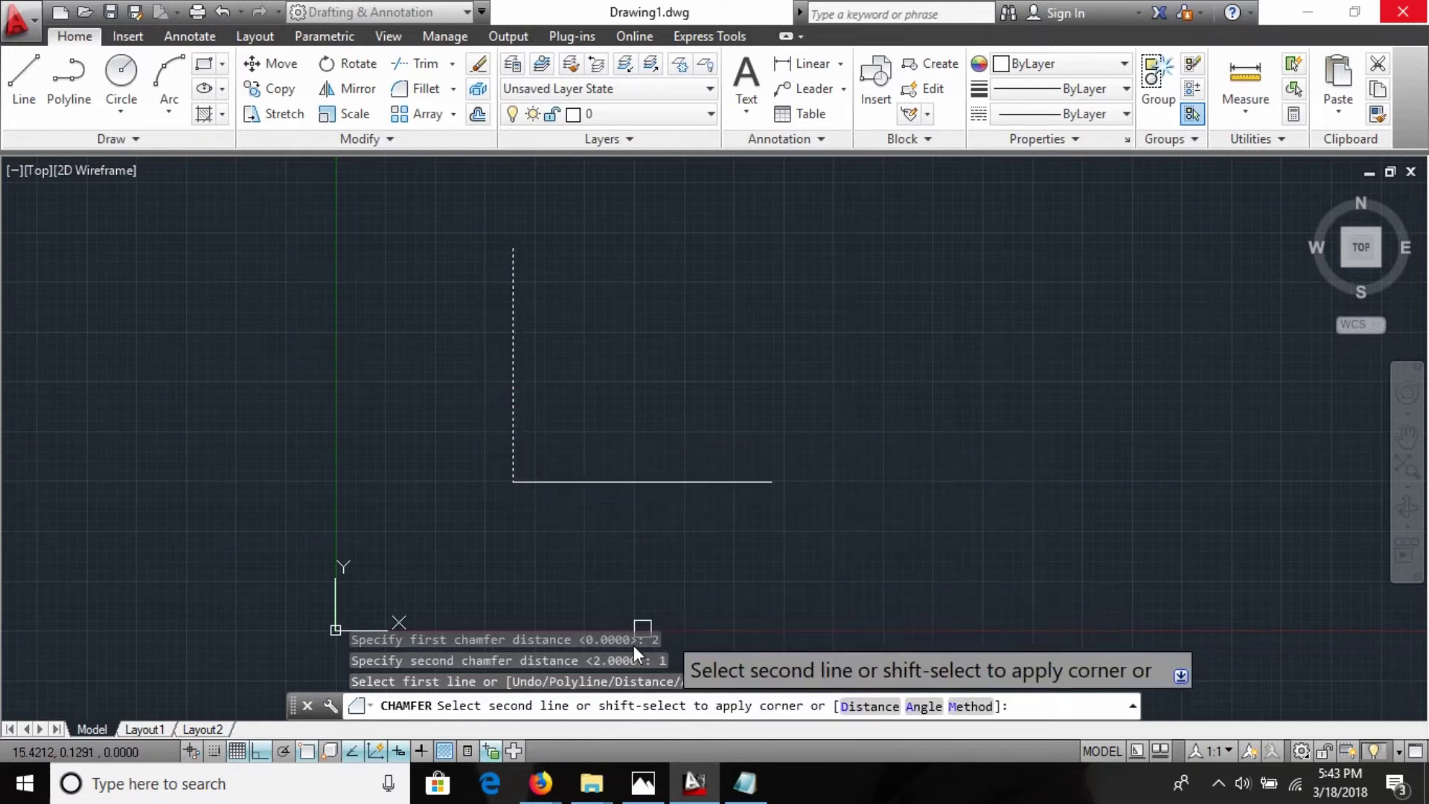
pyautogui.click(588, 484)
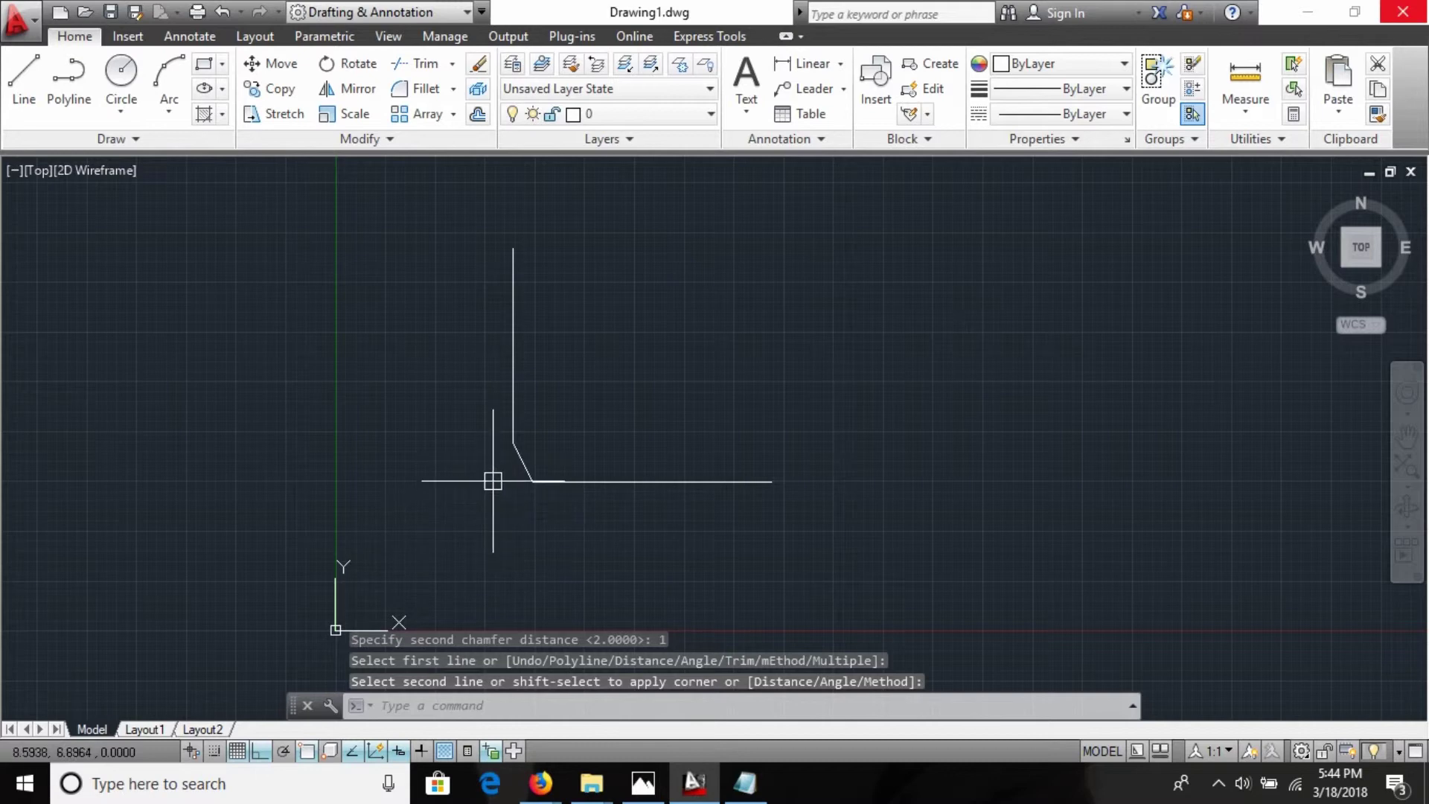
# Step: Switch to the Notepad notes and add the line "move copy rotate" below "mocoro"
pyautogui.hotkey('alt', 'Tab')
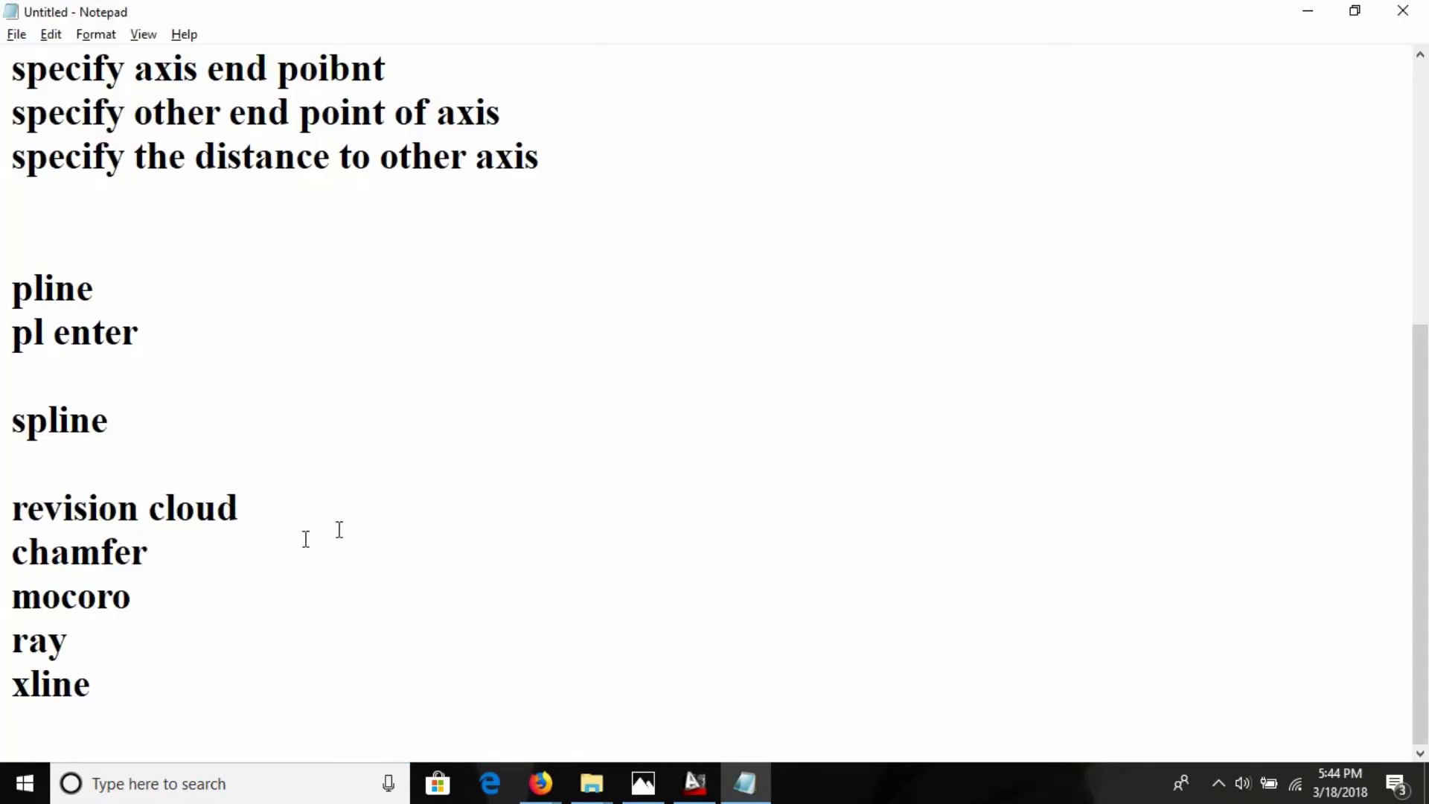
pyautogui.moveTo(157, 602); pyautogui.dragTo(65, 600)
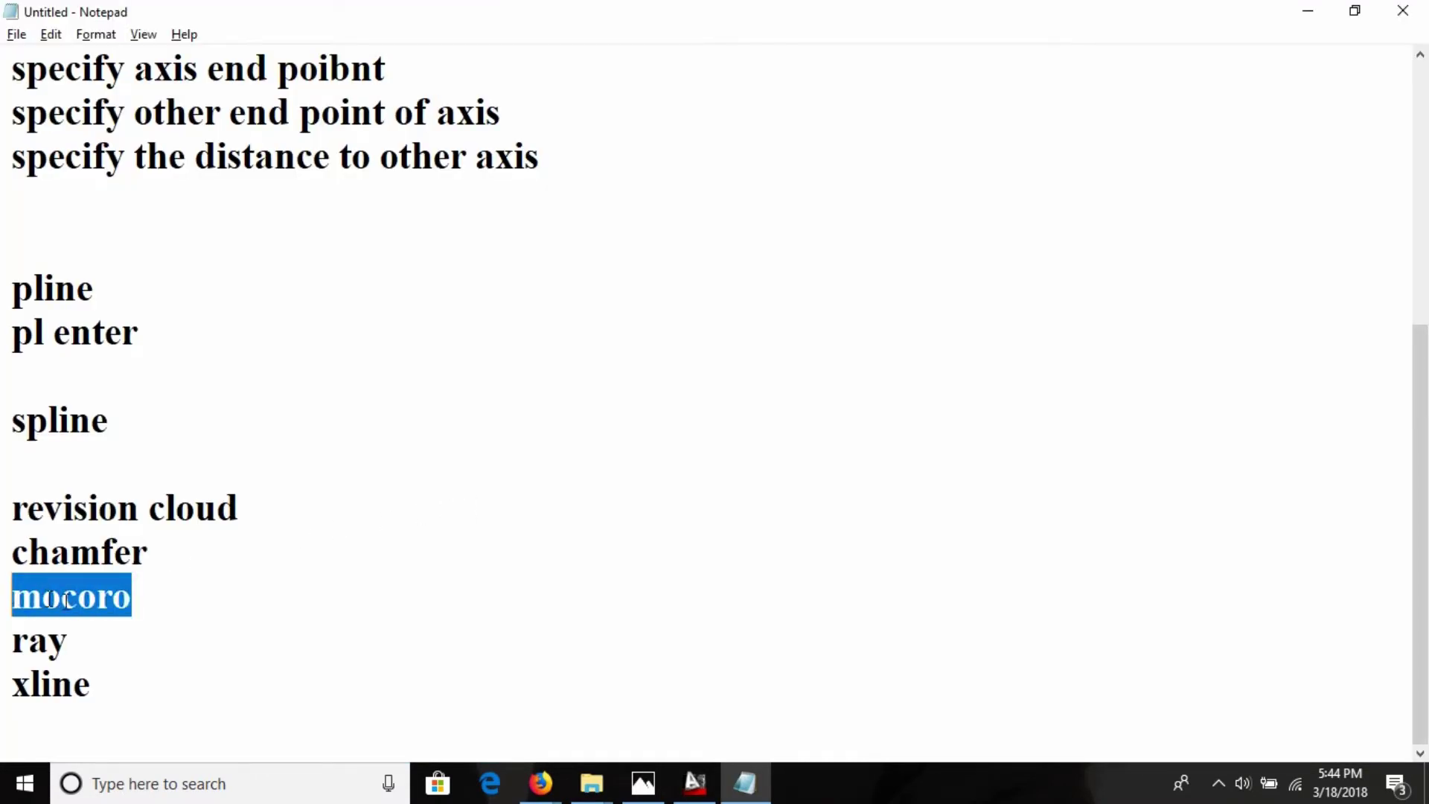
pyautogui.click(119, 603)
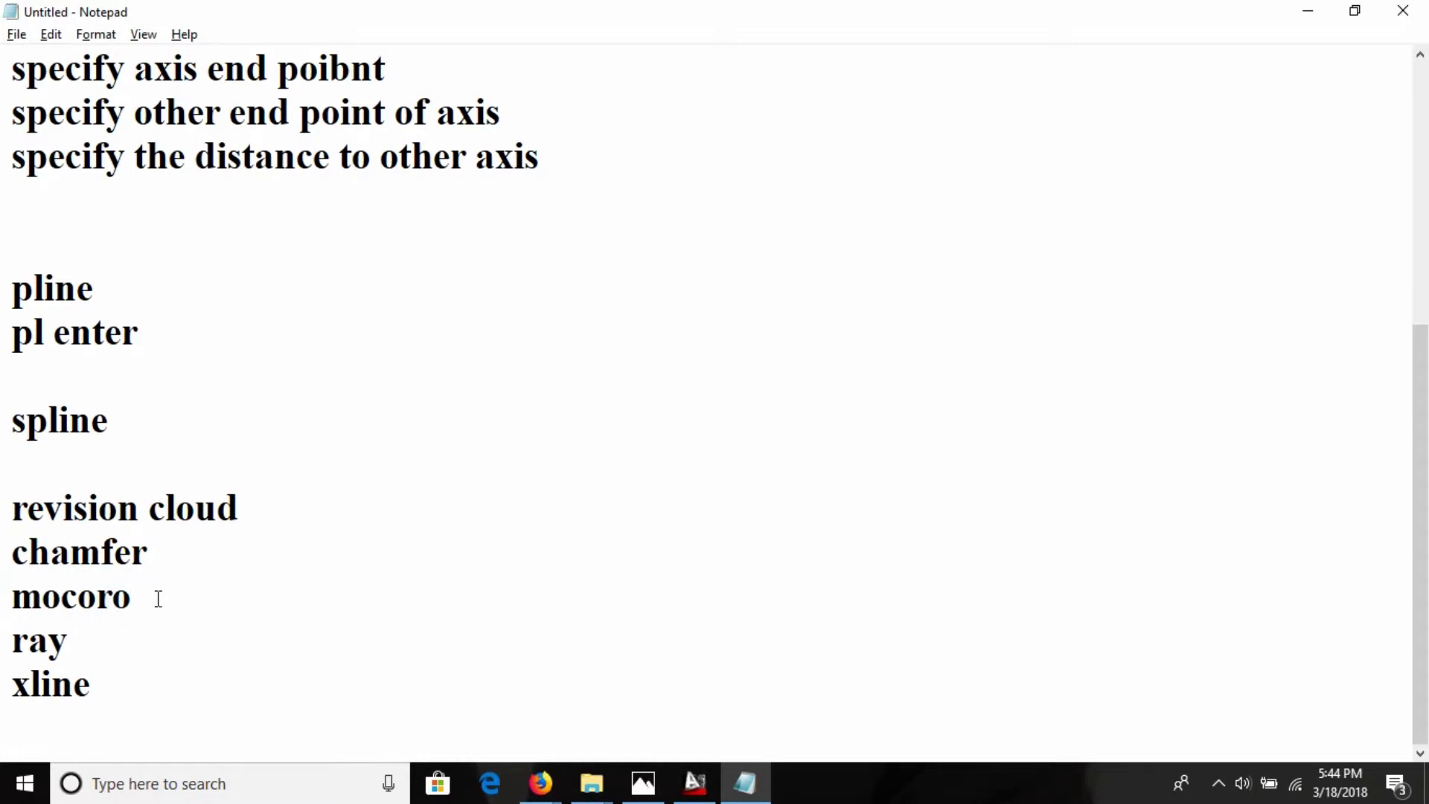
pyautogui.click(158, 599)
pyautogui.press('Return')
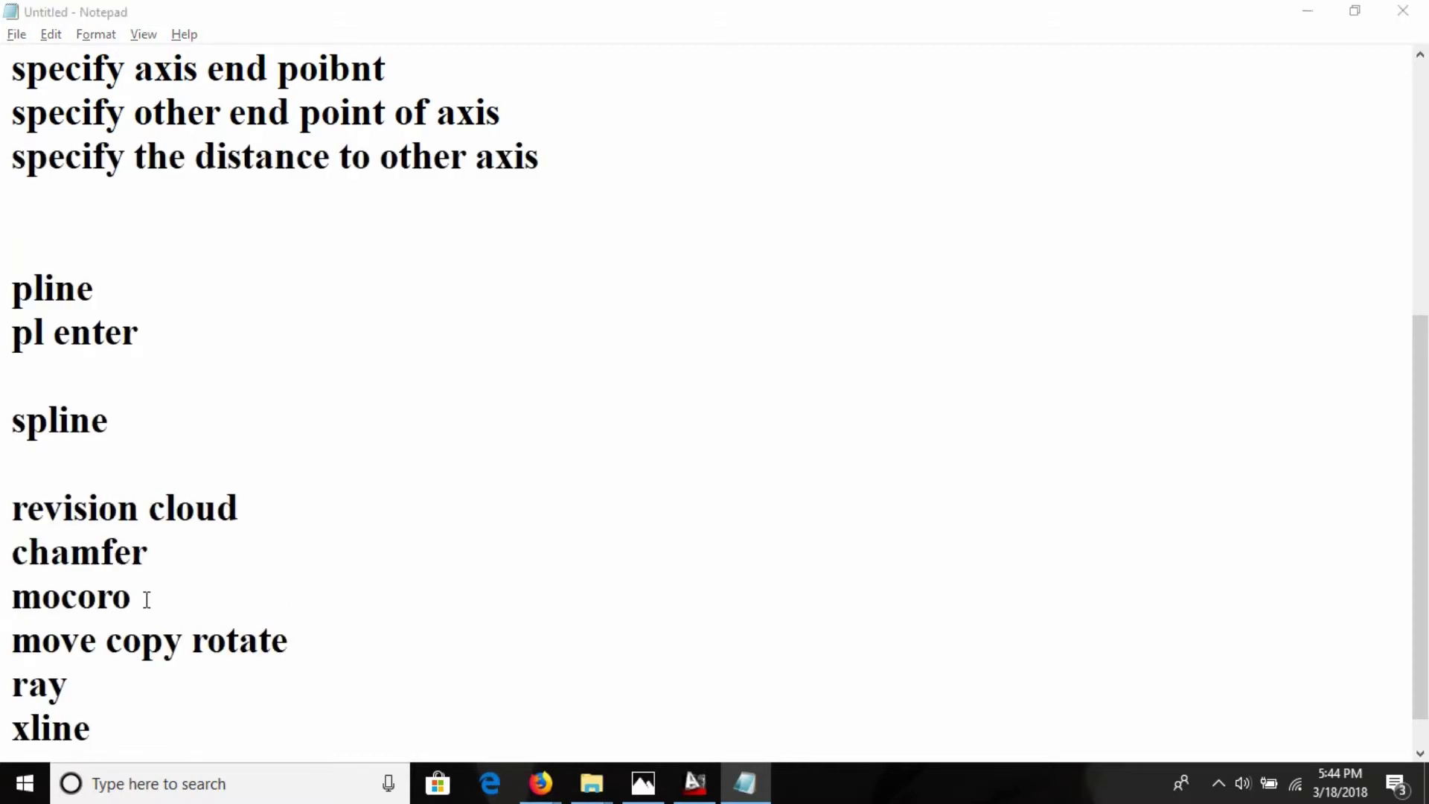
# Step: Switch back to AutoCAD and use MOCORO to copy the chamfered L-shape horizontally to the right, with the chamfer's lower end as base point
pyautogui.hotkey('alt', 'Tab')
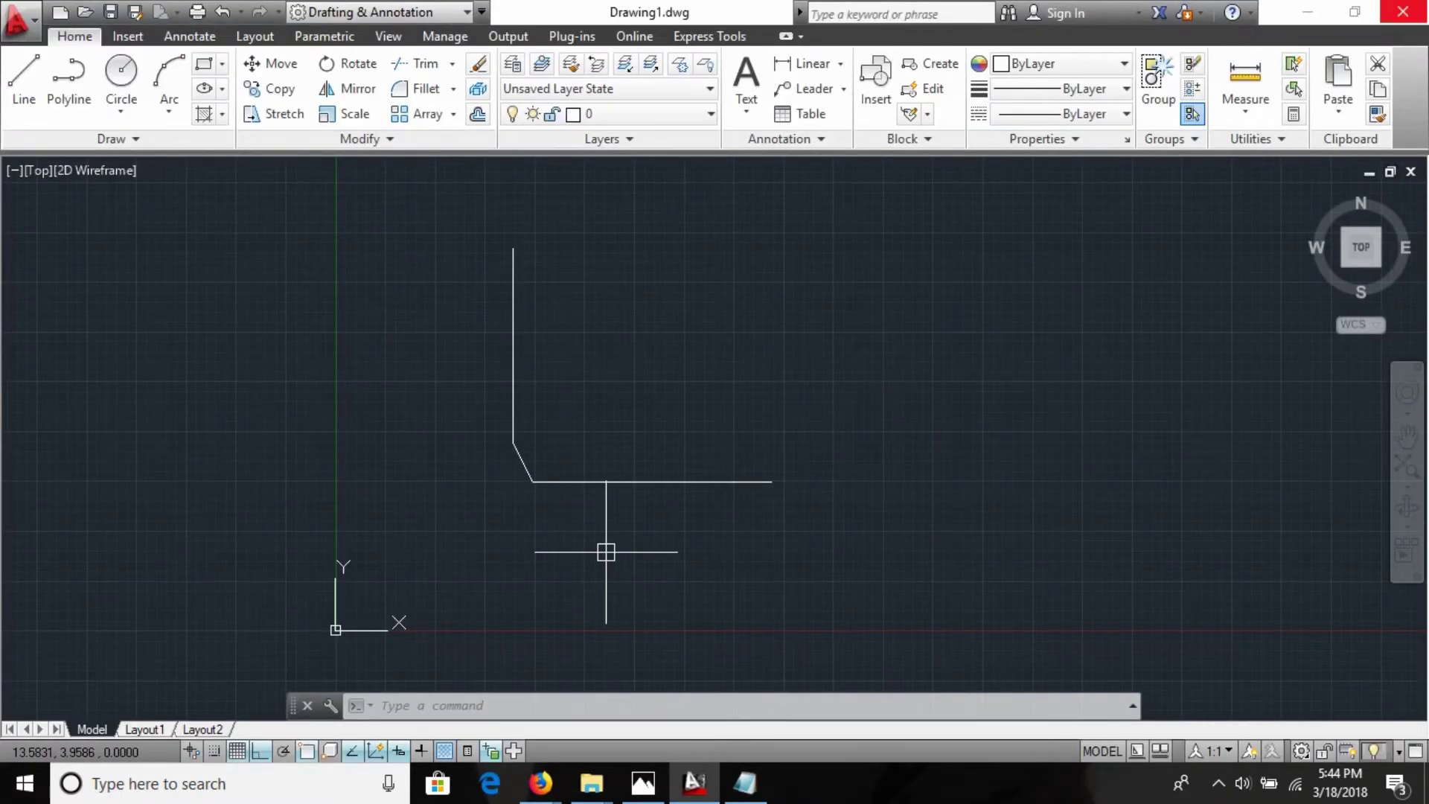
pyautogui.write('moco')
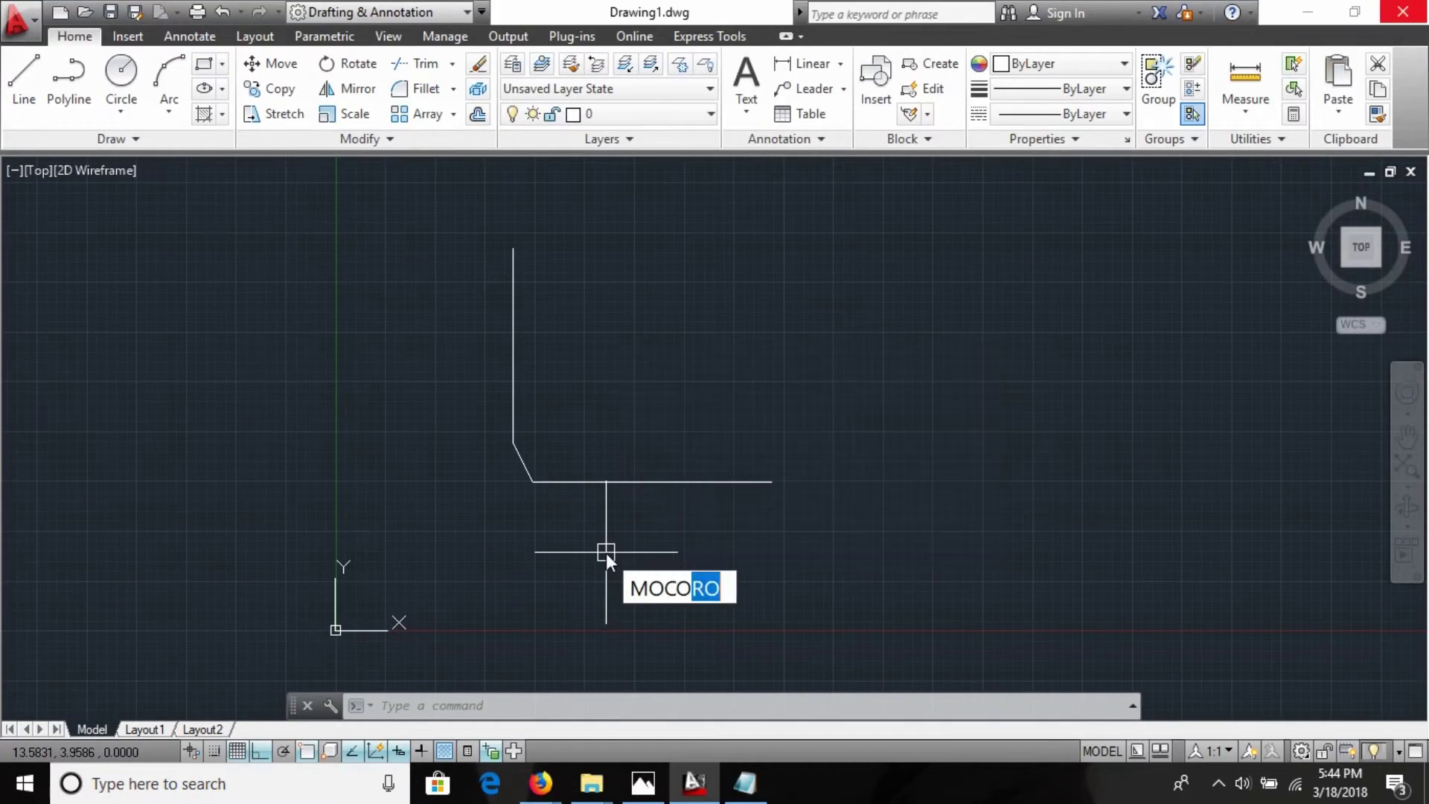
pyautogui.write('ro')
pyautogui.press('Return')
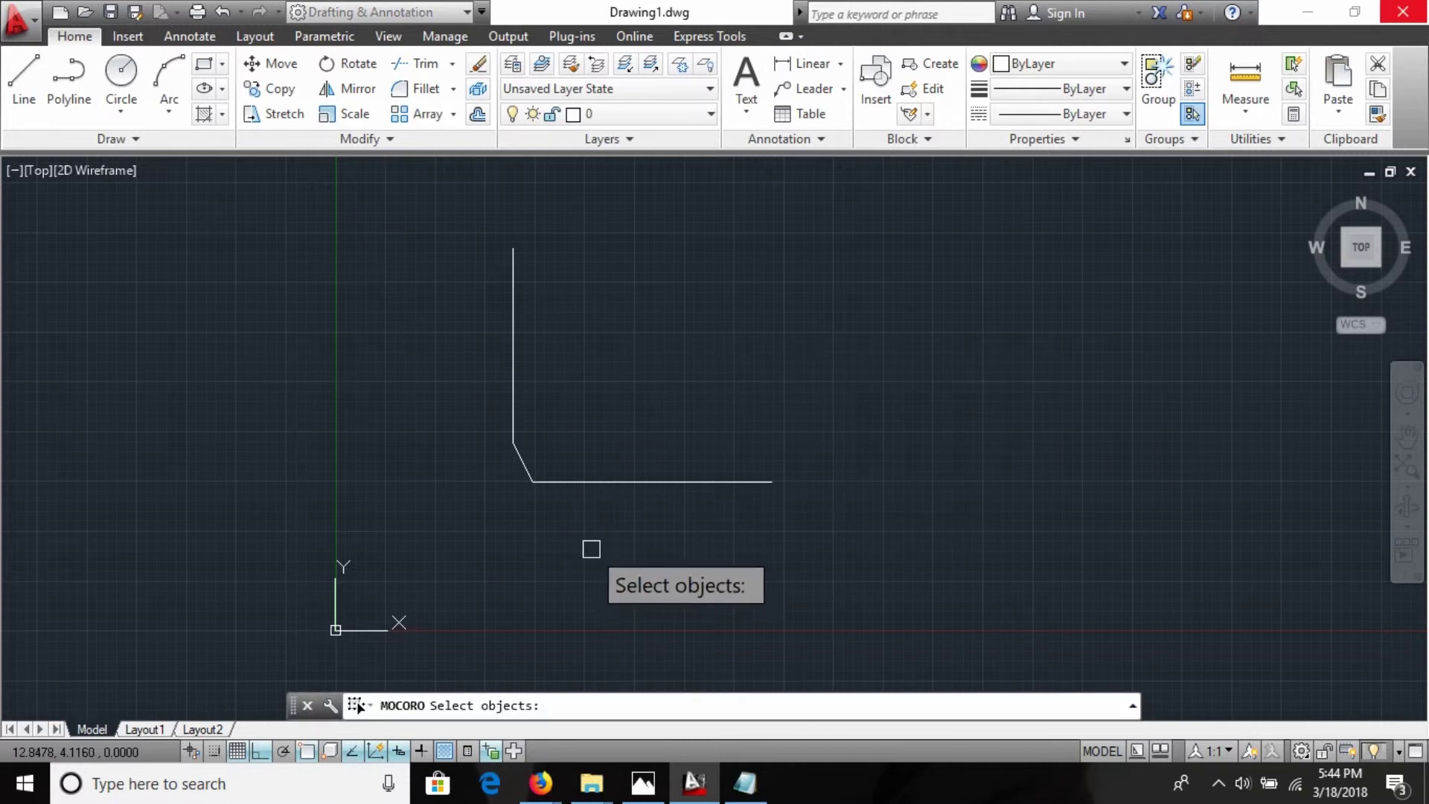
pyautogui.click(662, 534)
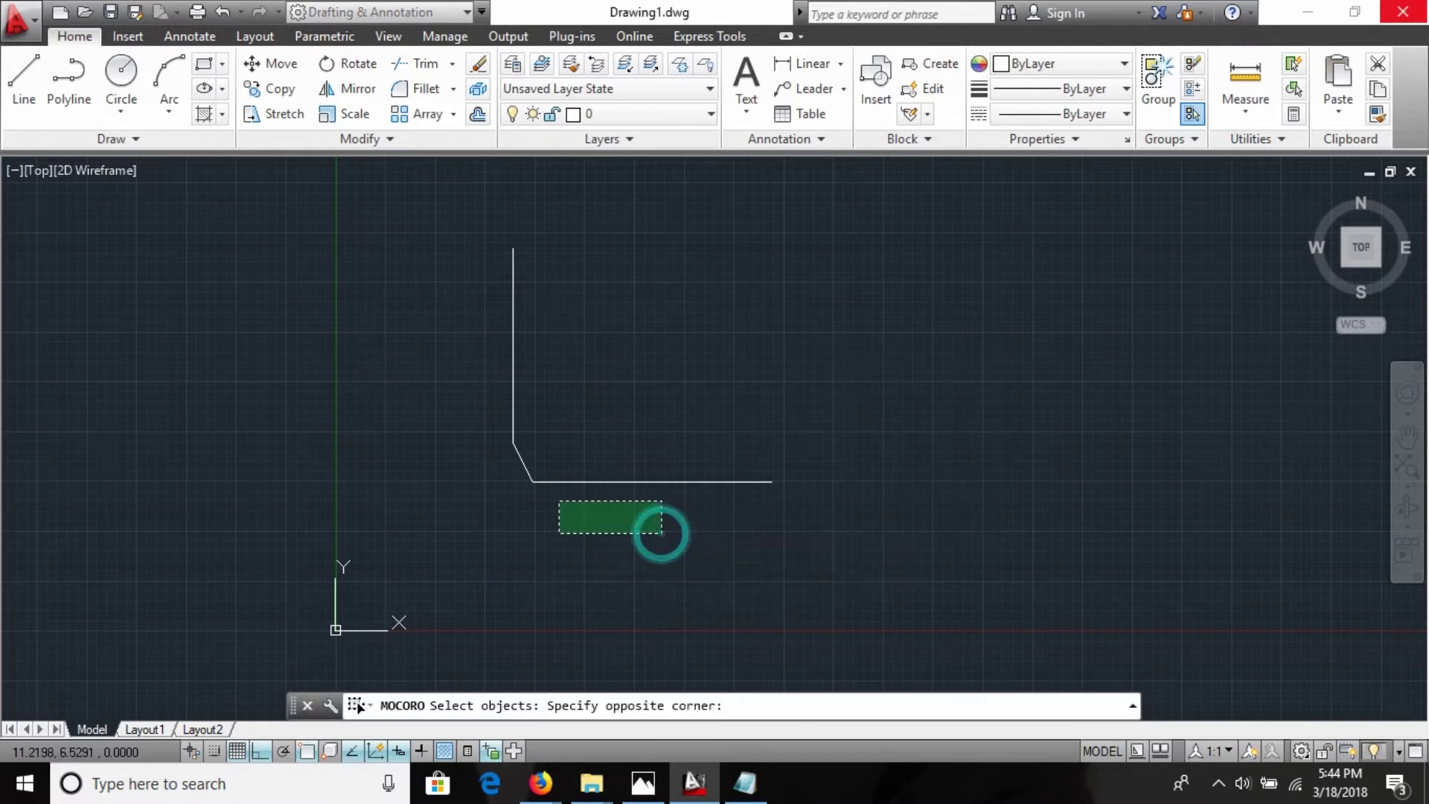
pyautogui.click(483, 387)
pyautogui.press('Return')
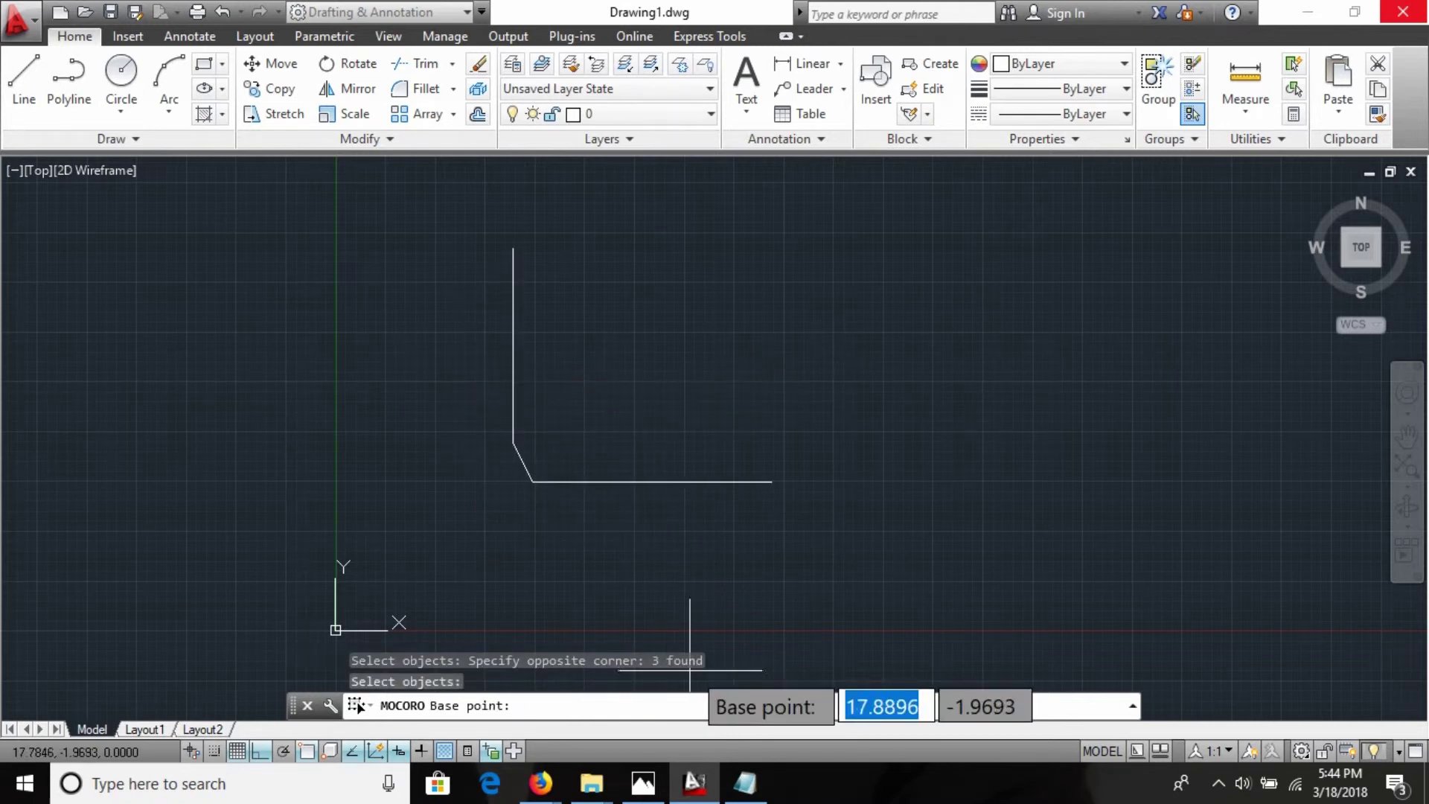
pyautogui.click(534, 483)
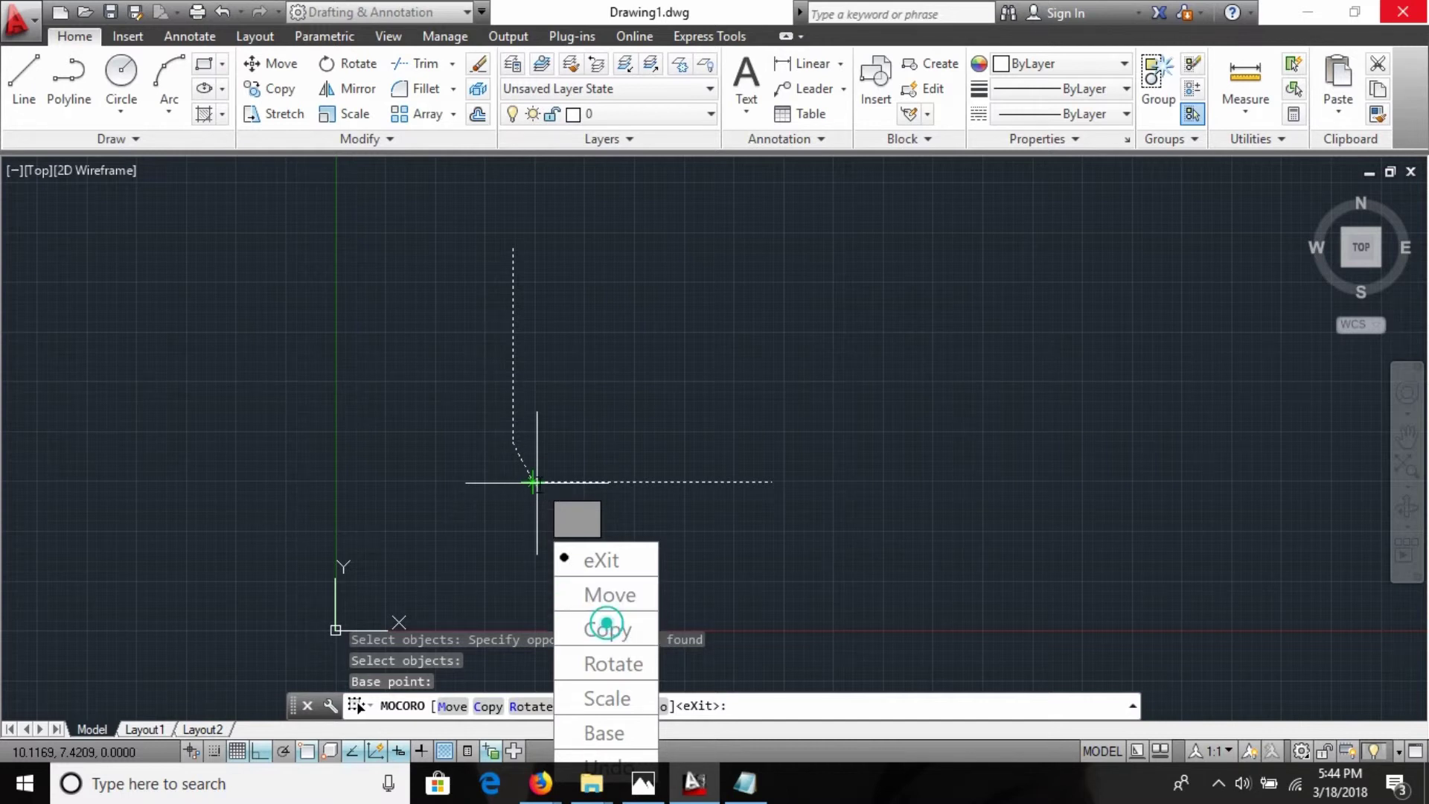
pyautogui.click(609, 632)
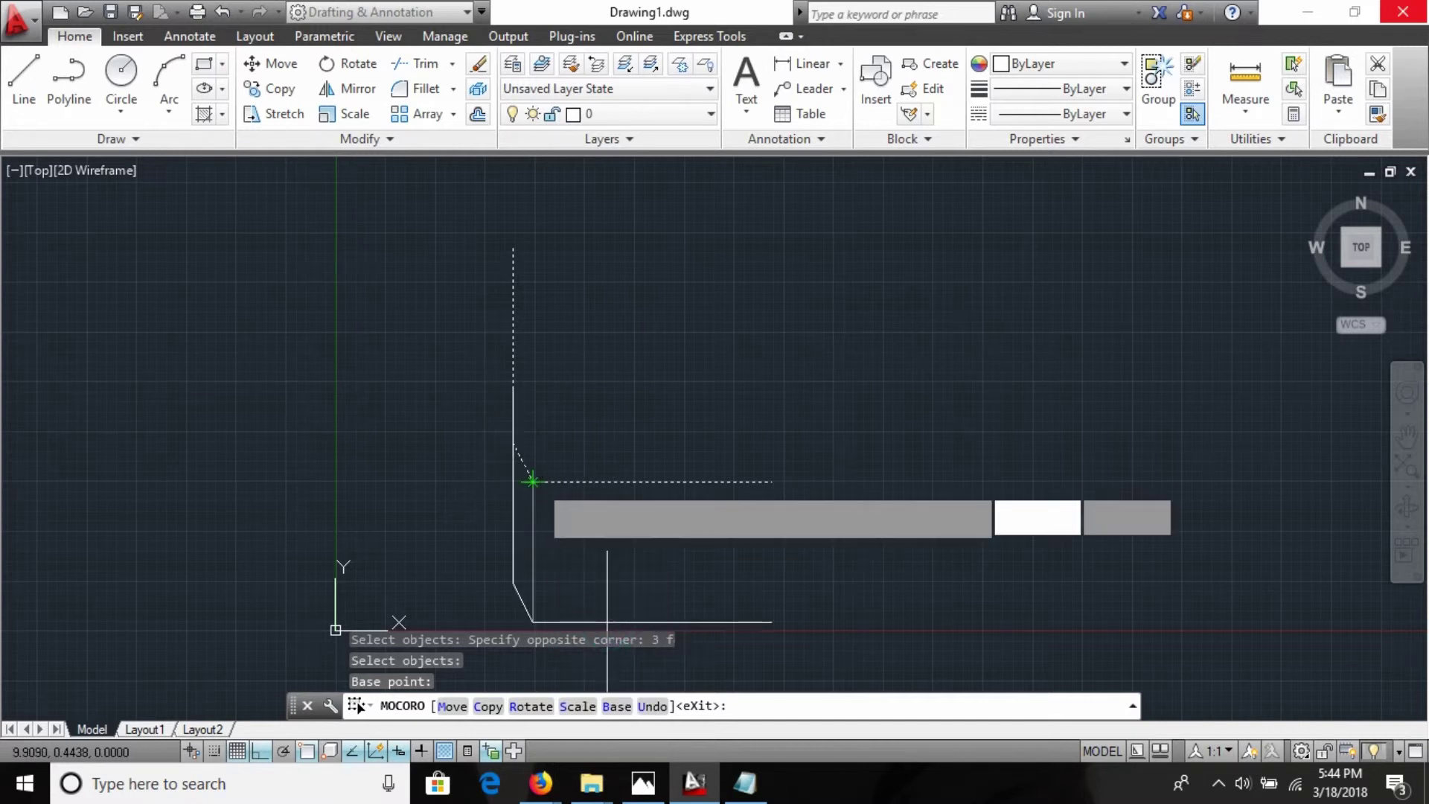
pyautogui.click(853, 305)
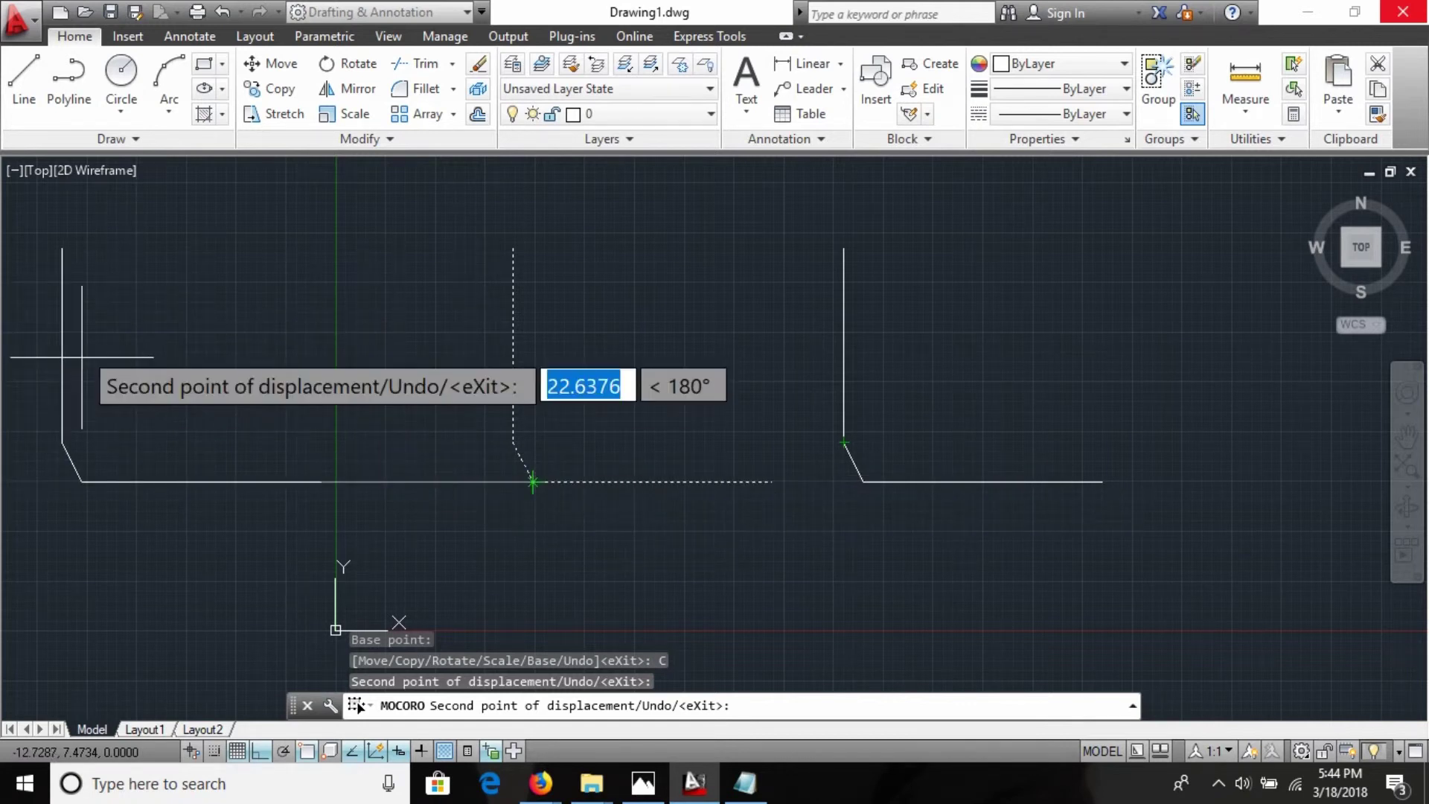
pyautogui.press('Escape')
pyautogui.press('Down')
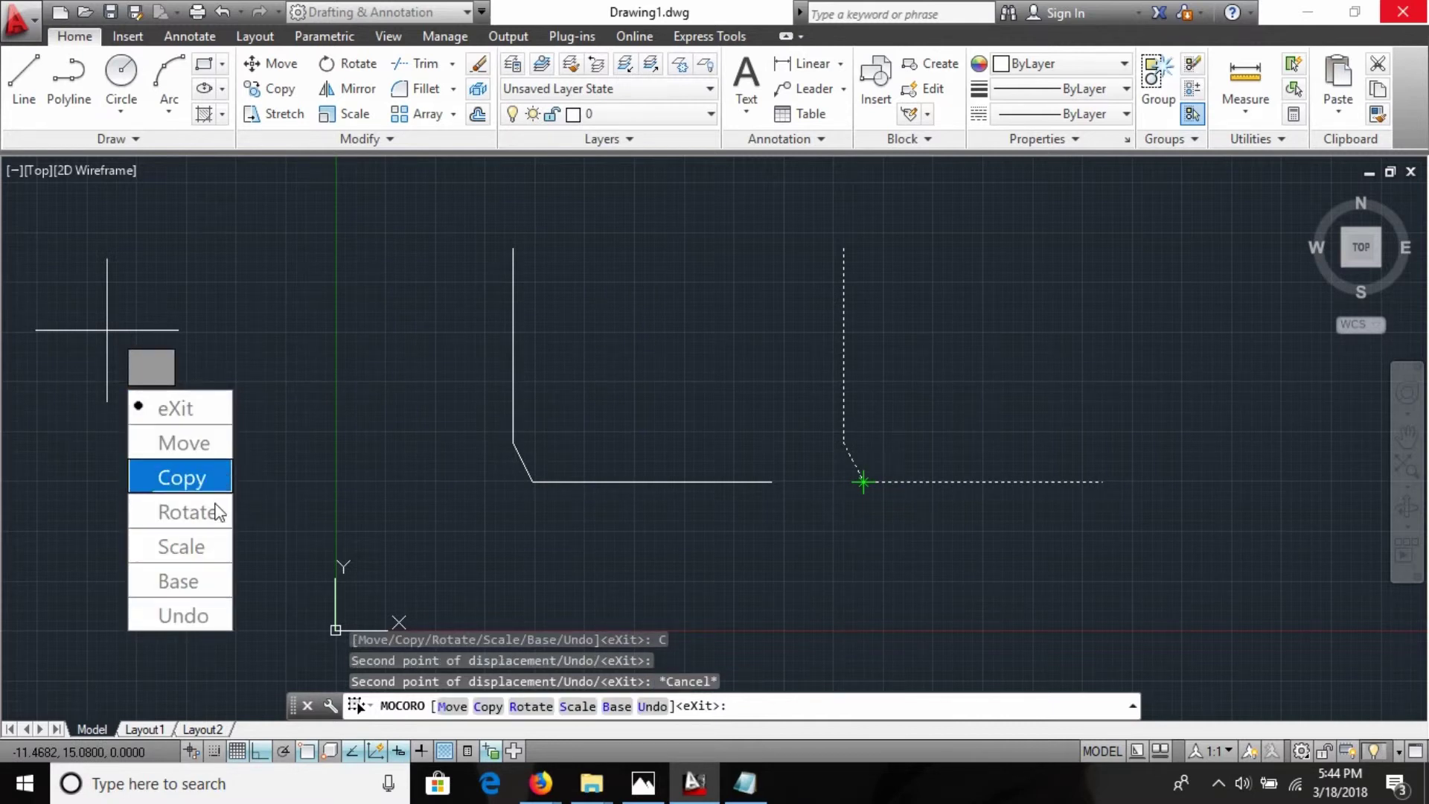
pyautogui.click(201, 422)
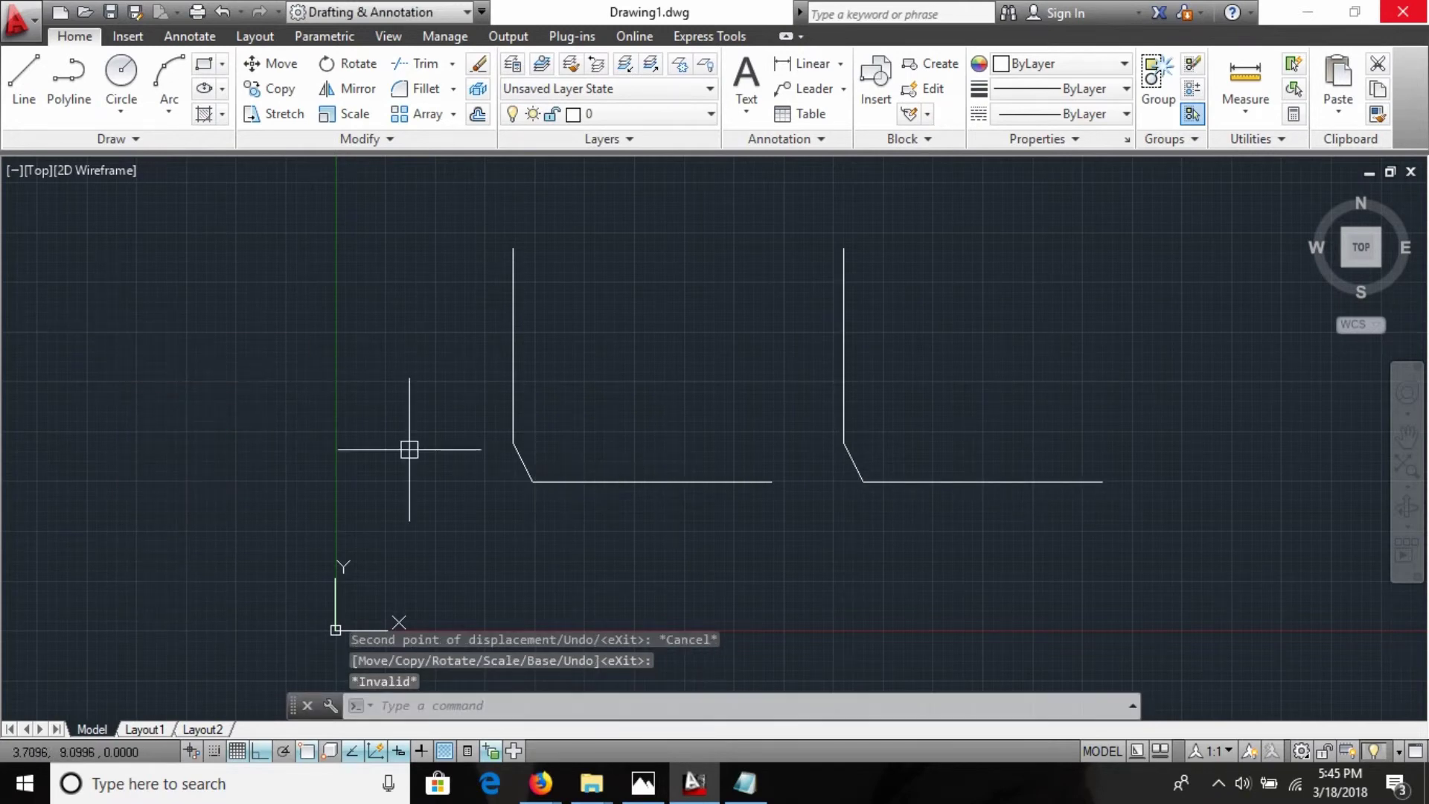
# Step: Look up the next listed command in the Notepad notes, returning to AutoCAD with nothing selected
pyautogui.hotkey('ctrl', 'a')
pyautogui.hotkey('alt', 'Tab')
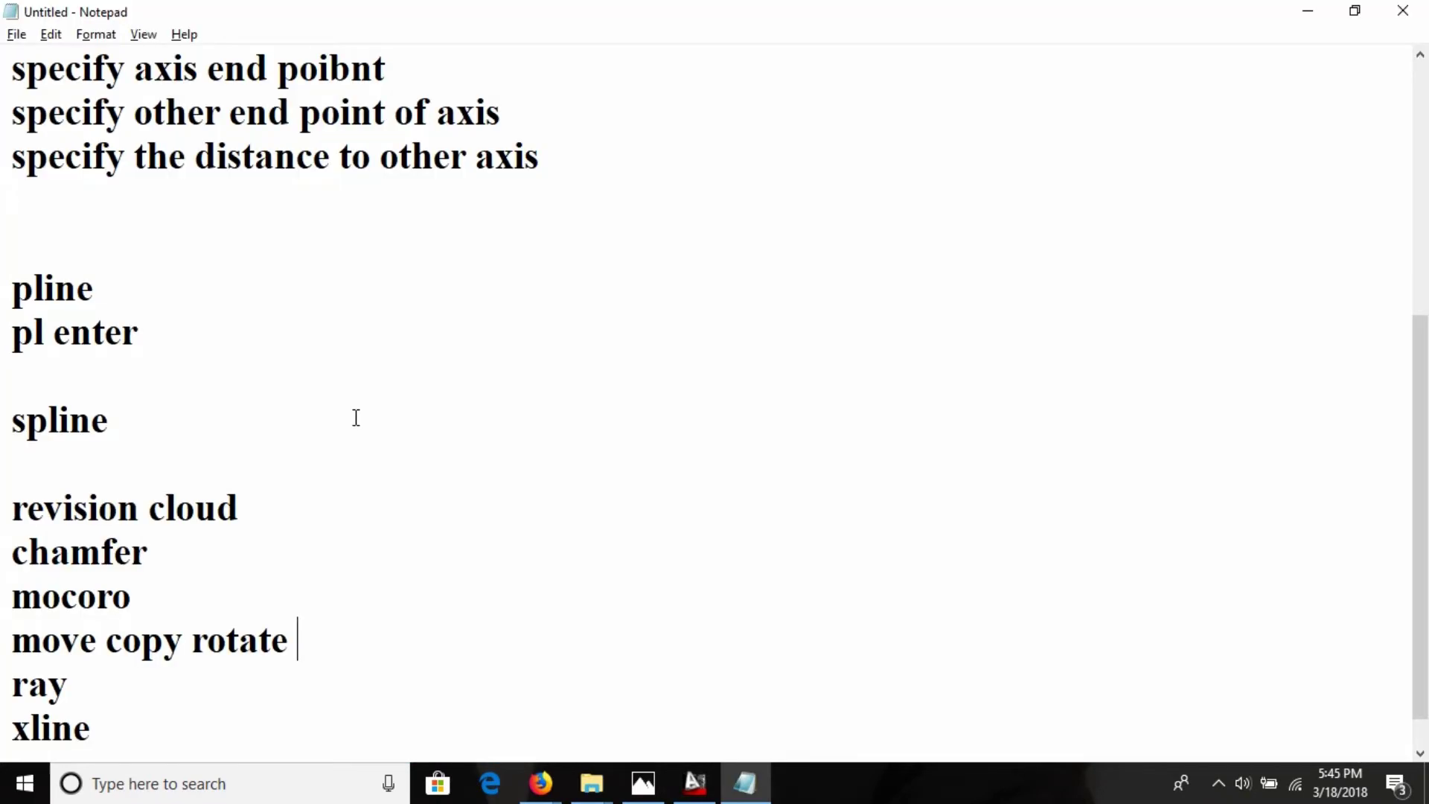
pyautogui.scroll(-1, 148, 416)
pyautogui.hotkey('alt', 'Tab')
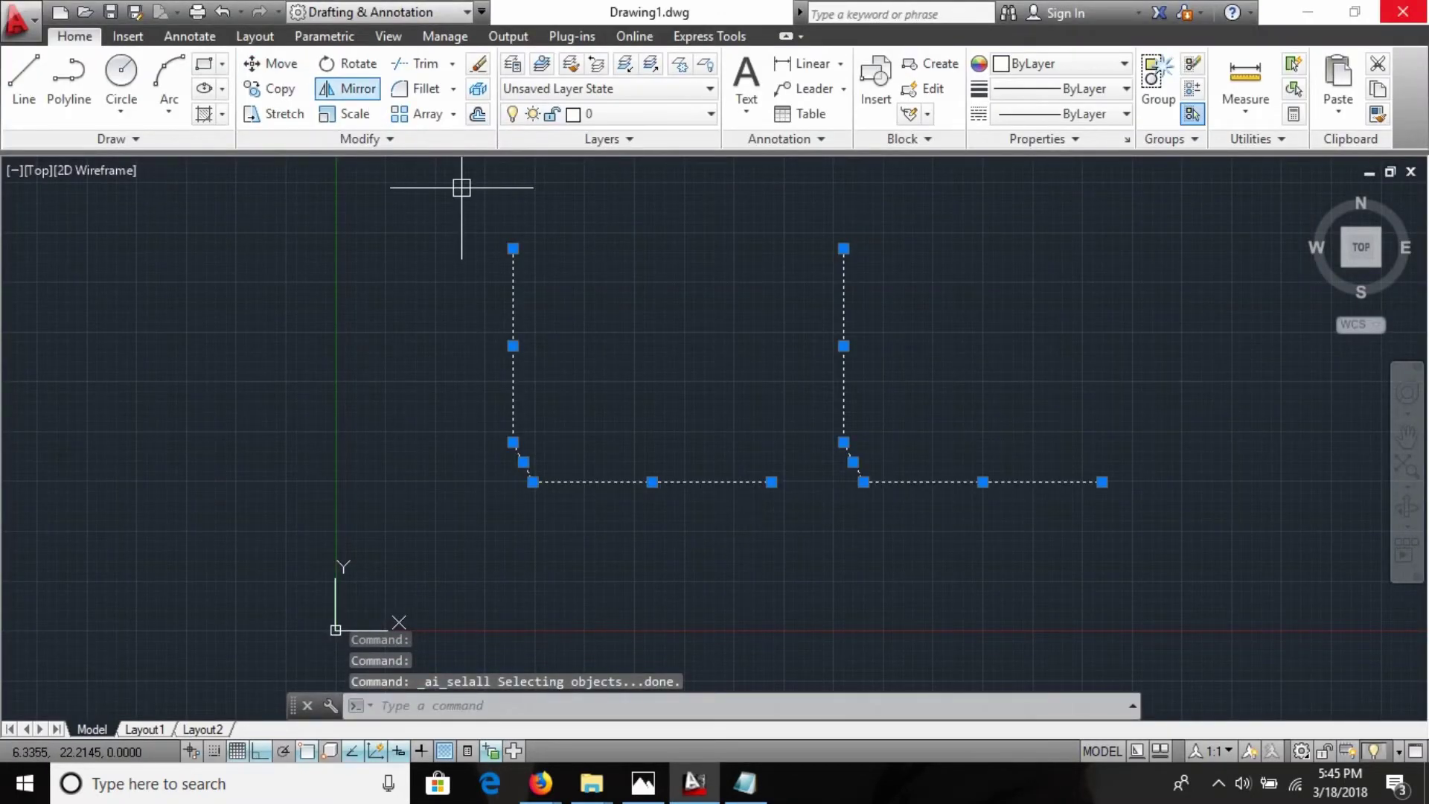
pyautogui.press('Escape')
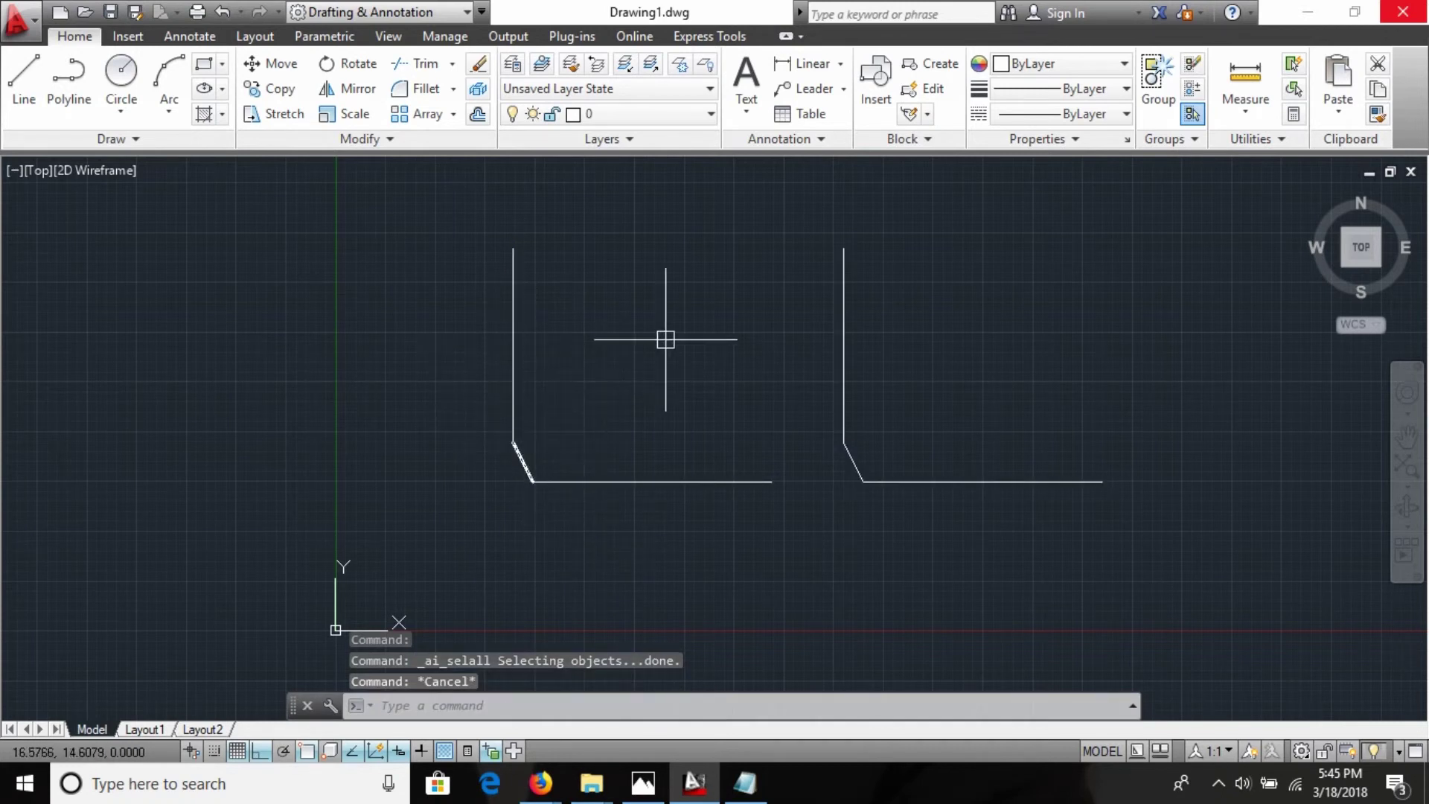
# Step: Try to draw a ray starting from the midpoint of the original L-shape's chamfer, switching Ortho off and on
pyautogui.write('ray')
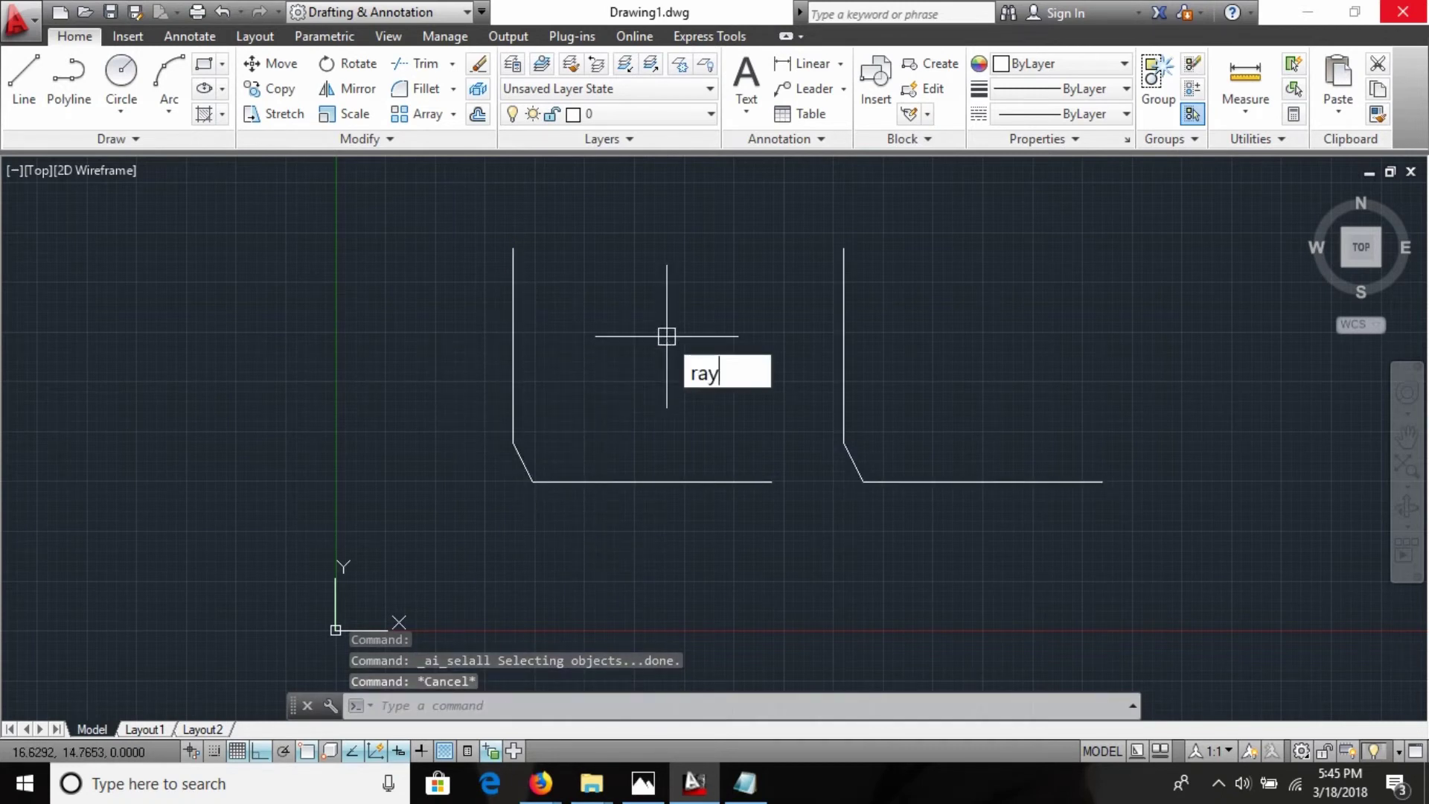
pyautogui.press('Return')
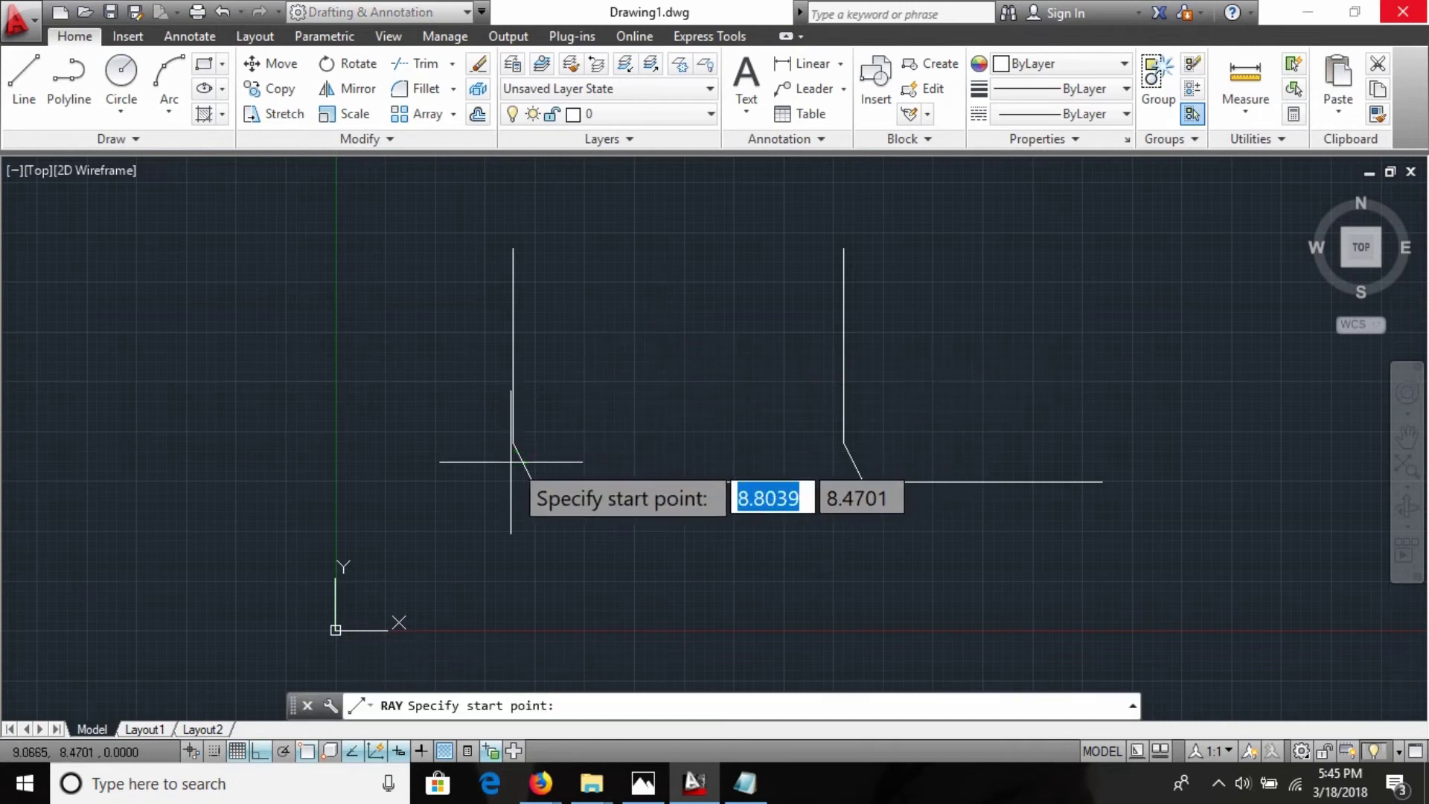
pyautogui.click(524, 463)
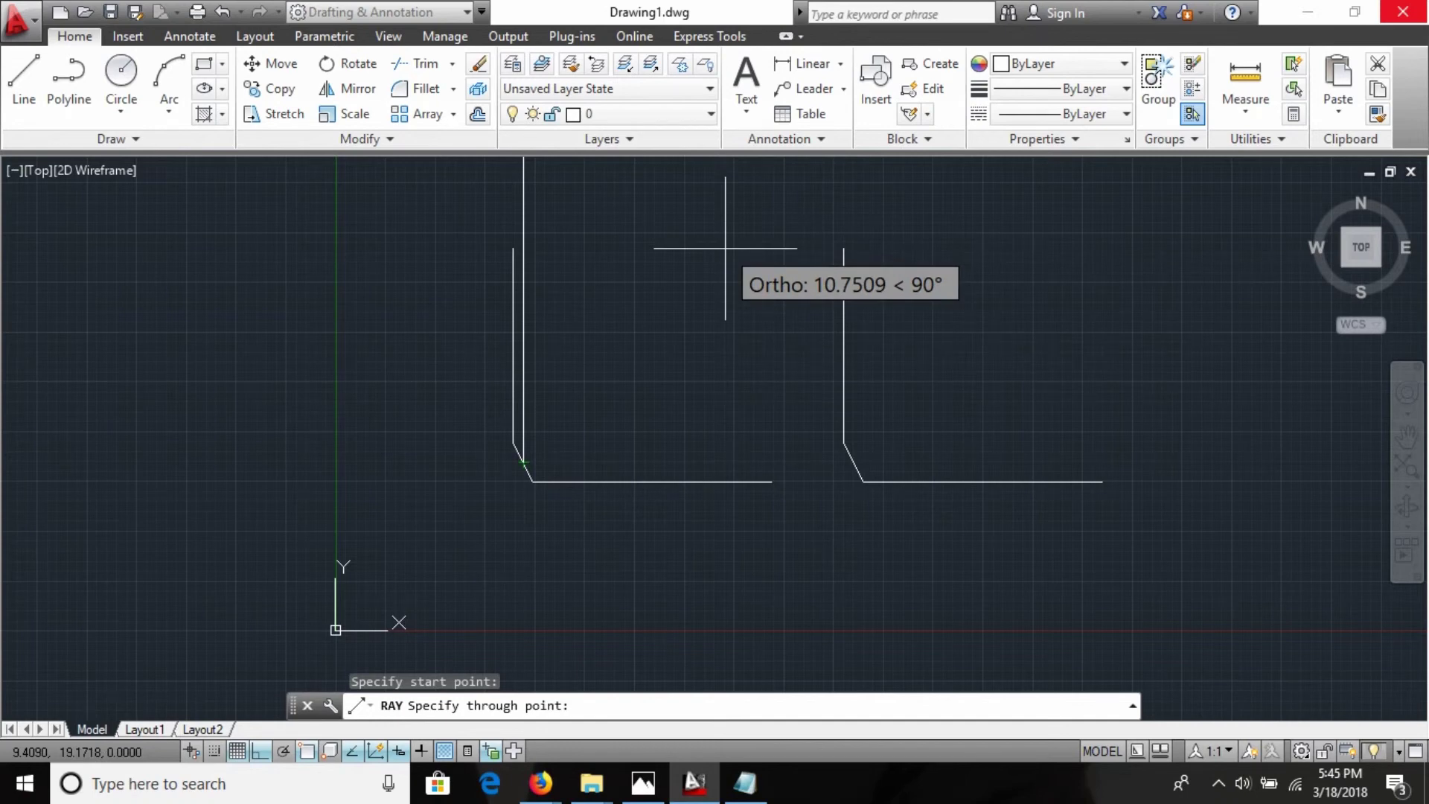
pyautogui.hotkey('alt', 'Tab')
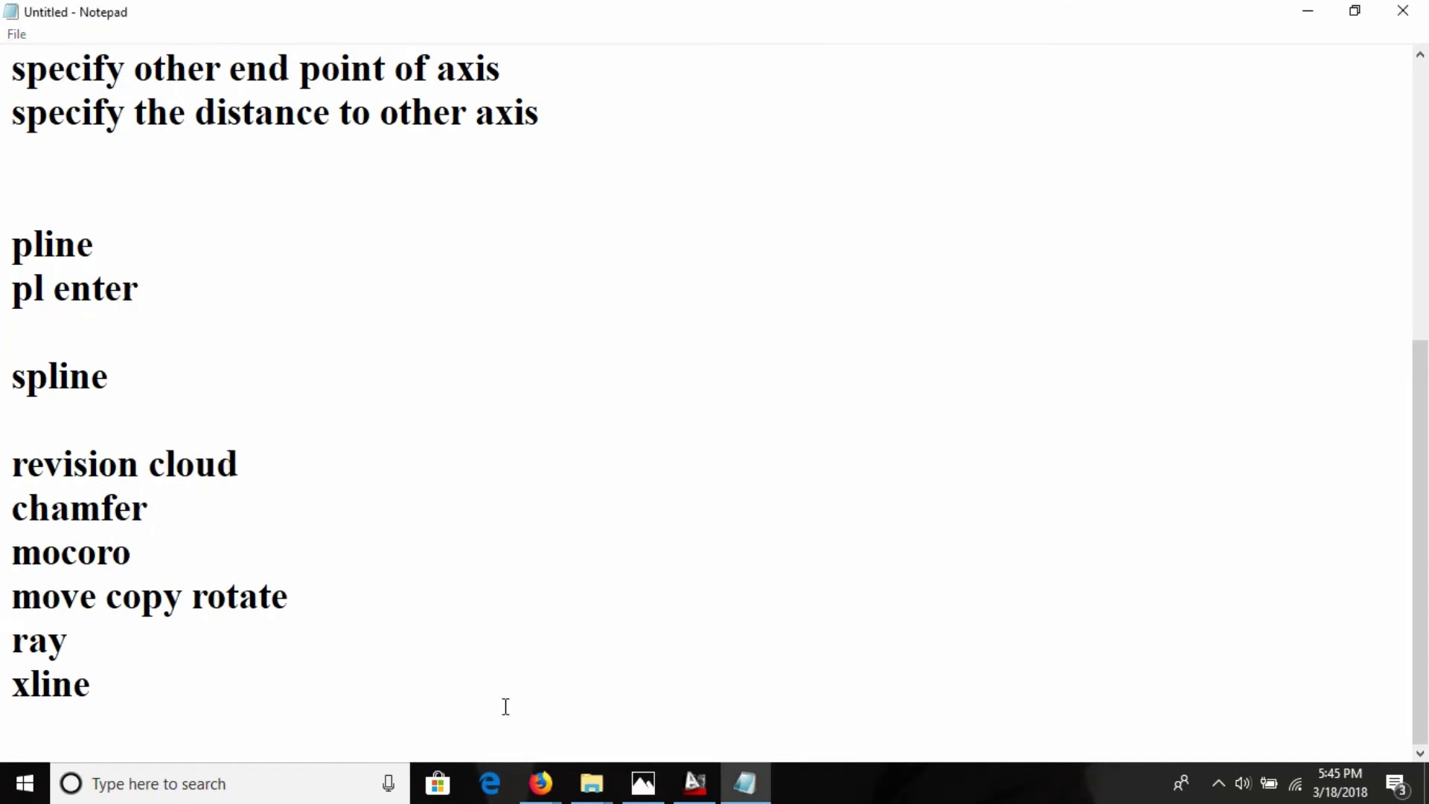
pyautogui.hotkey('alt', 'Tab')
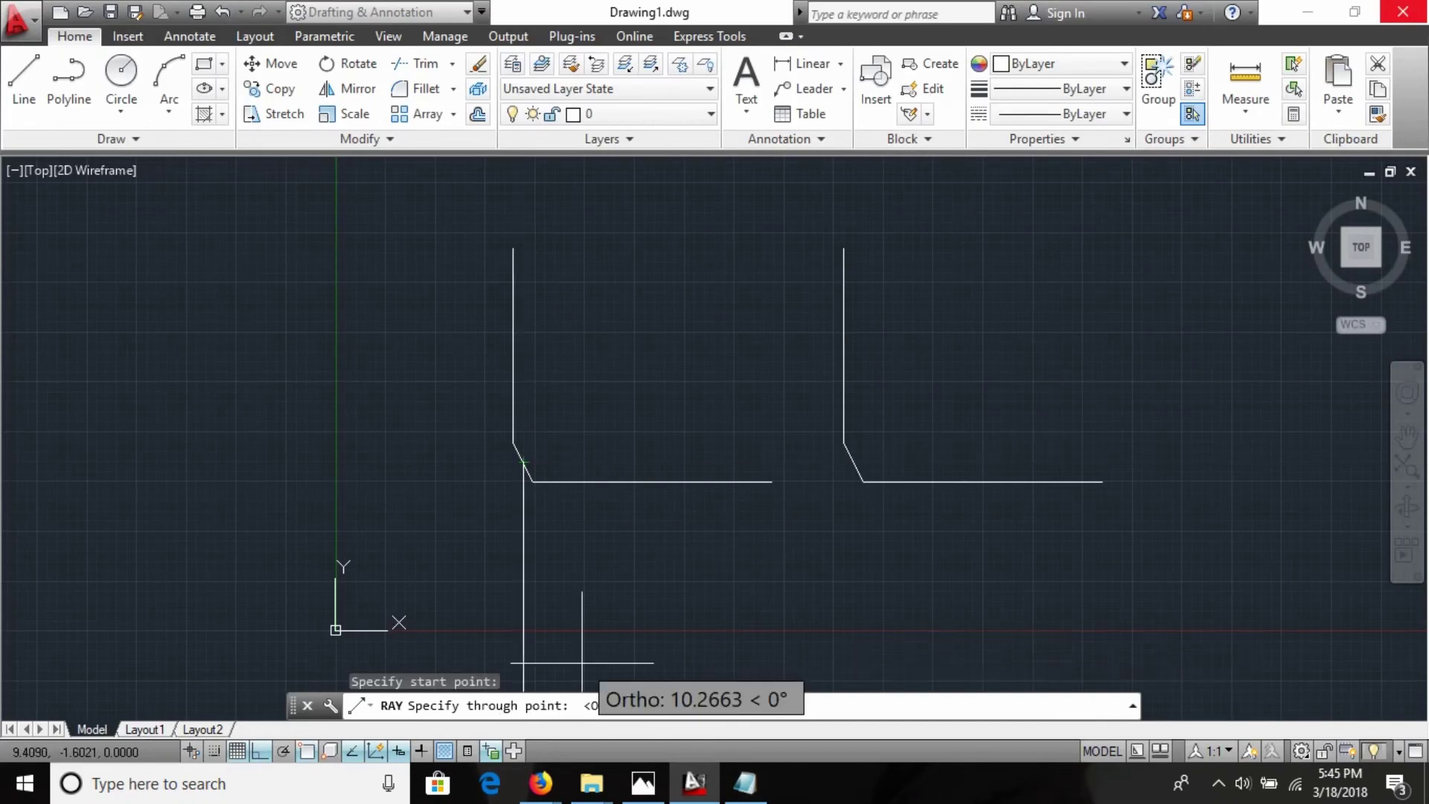
pyautogui.click(597, 344)
pyautogui.hotkey('alt', 'Tab')
pyautogui.hotkey('alt', 'Tab')
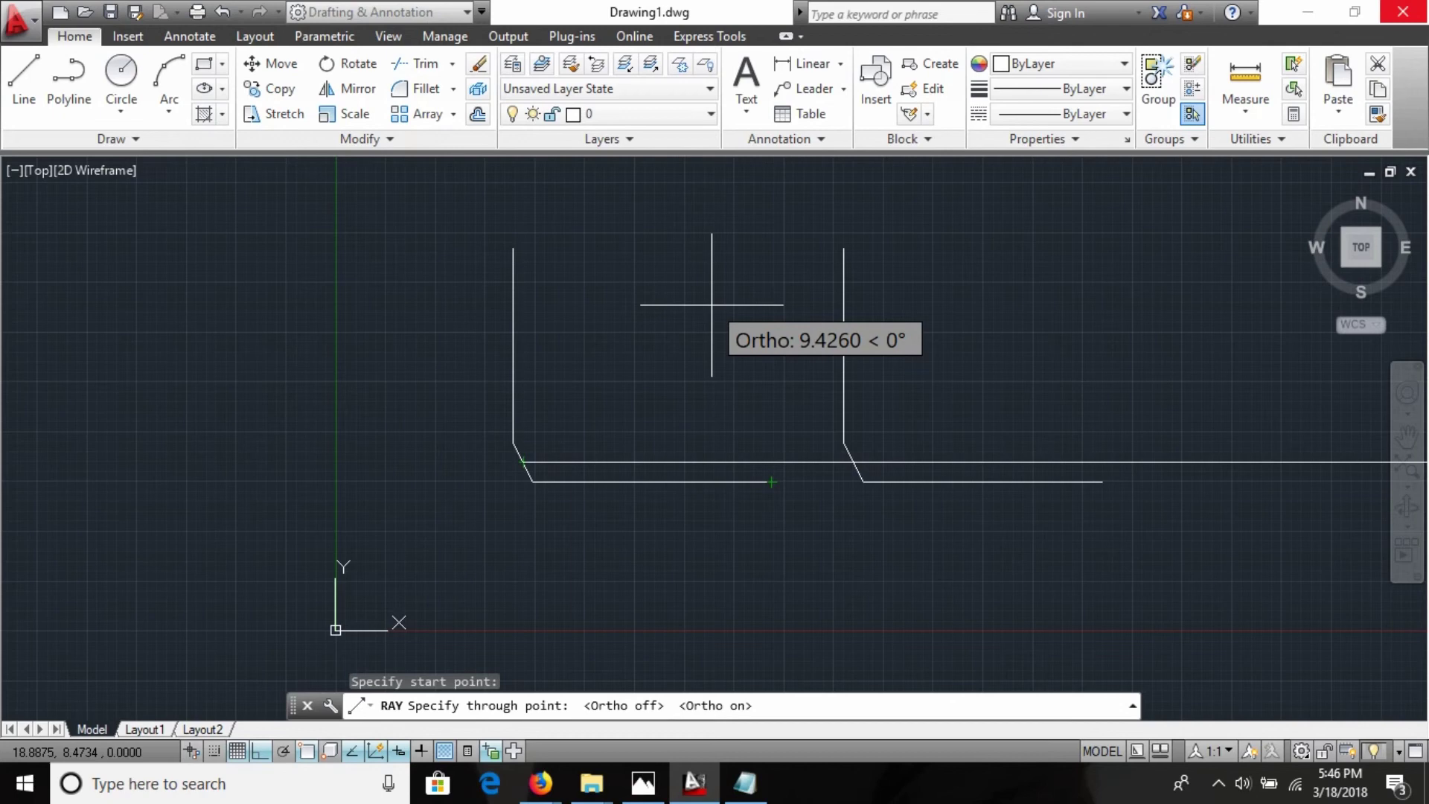
# Step: Switch to the Notepad notes and highlight the "ray" entry in the command list
pyautogui.click(744, 783)
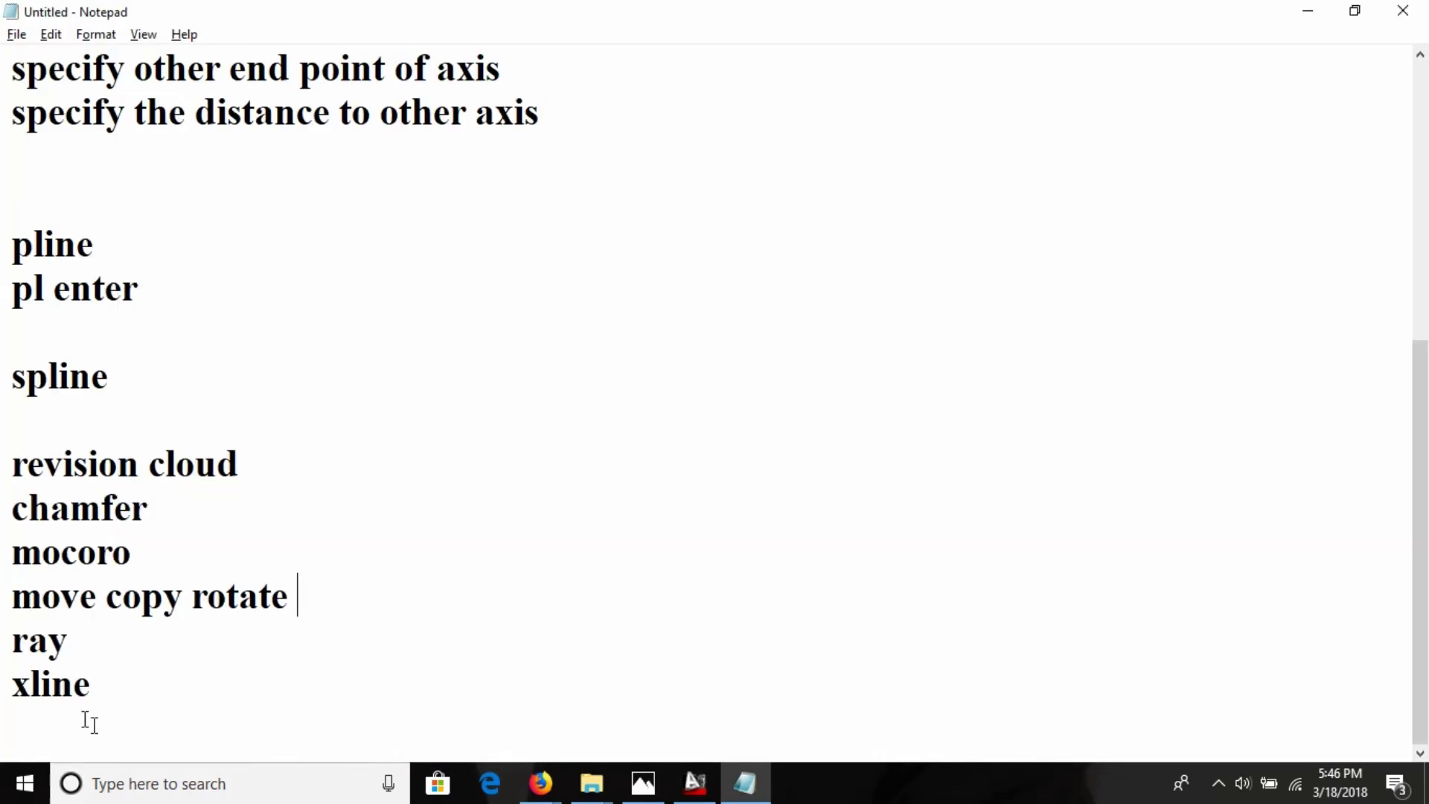
pyautogui.click(97, 683)
pyautogui.hotkey('alt', 'Tab')
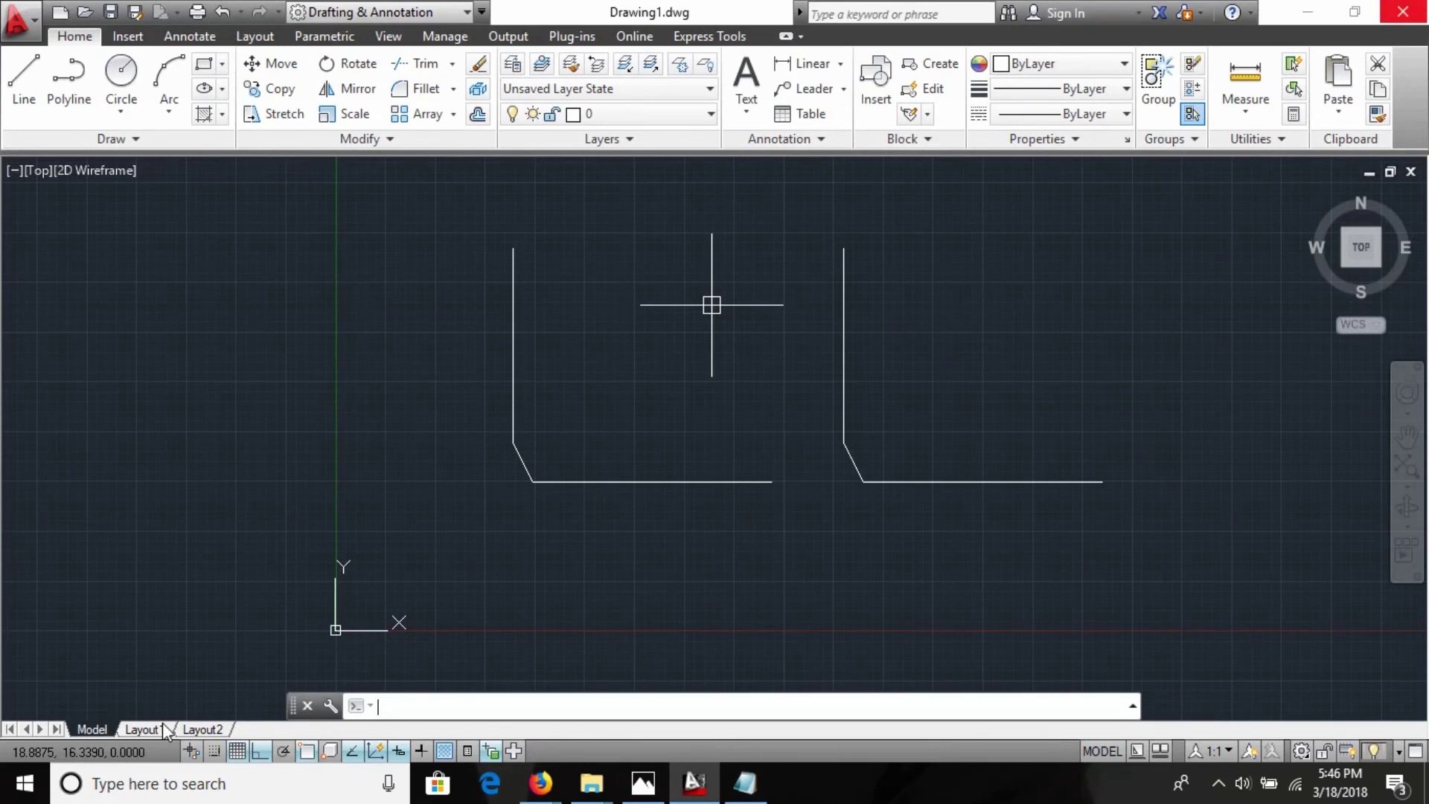
pyautogui.hotkey('alt', 'Tab')
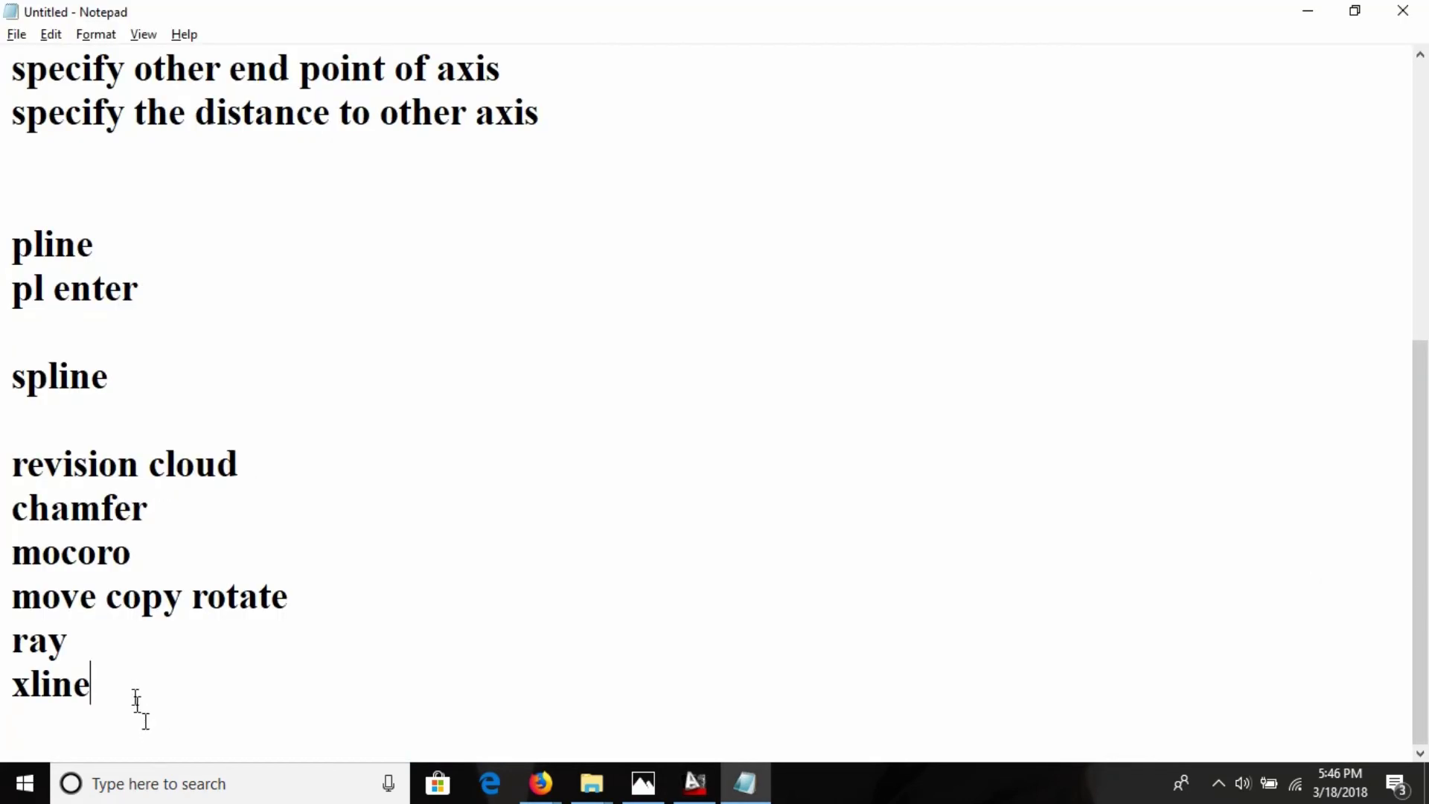
pyautogui.moveTo(74, 641); pyautogui.dragTo(10, 646)
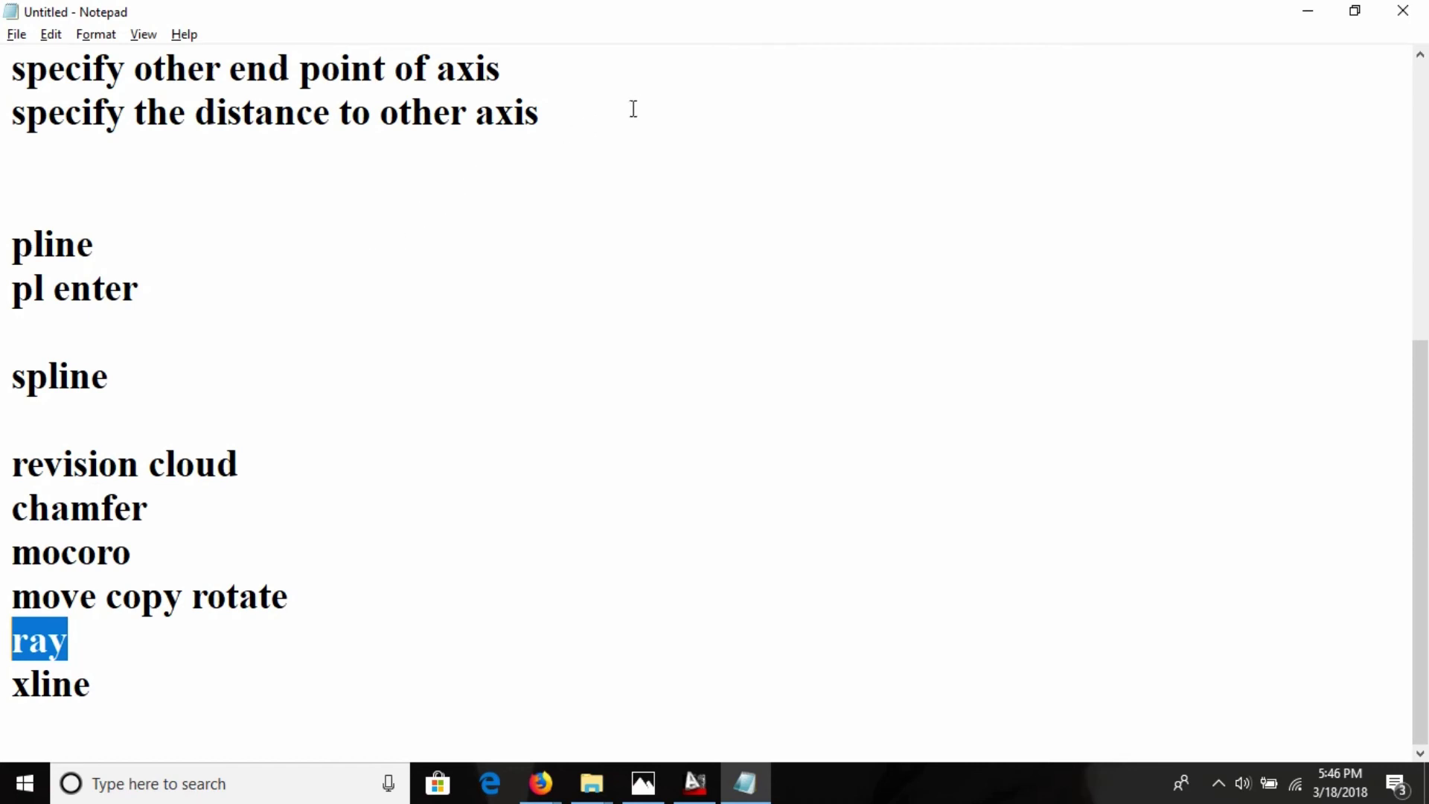
# Step: Delete the ellipse instruction lines below "ellipse" and the blank lines before "pline" and "spline" in the notes
pyautogui.moveTo(618, 105); pyautogui.dragTo(688, 622)
pyautogui.click(12, 466)
pyautogui.press('Delete')
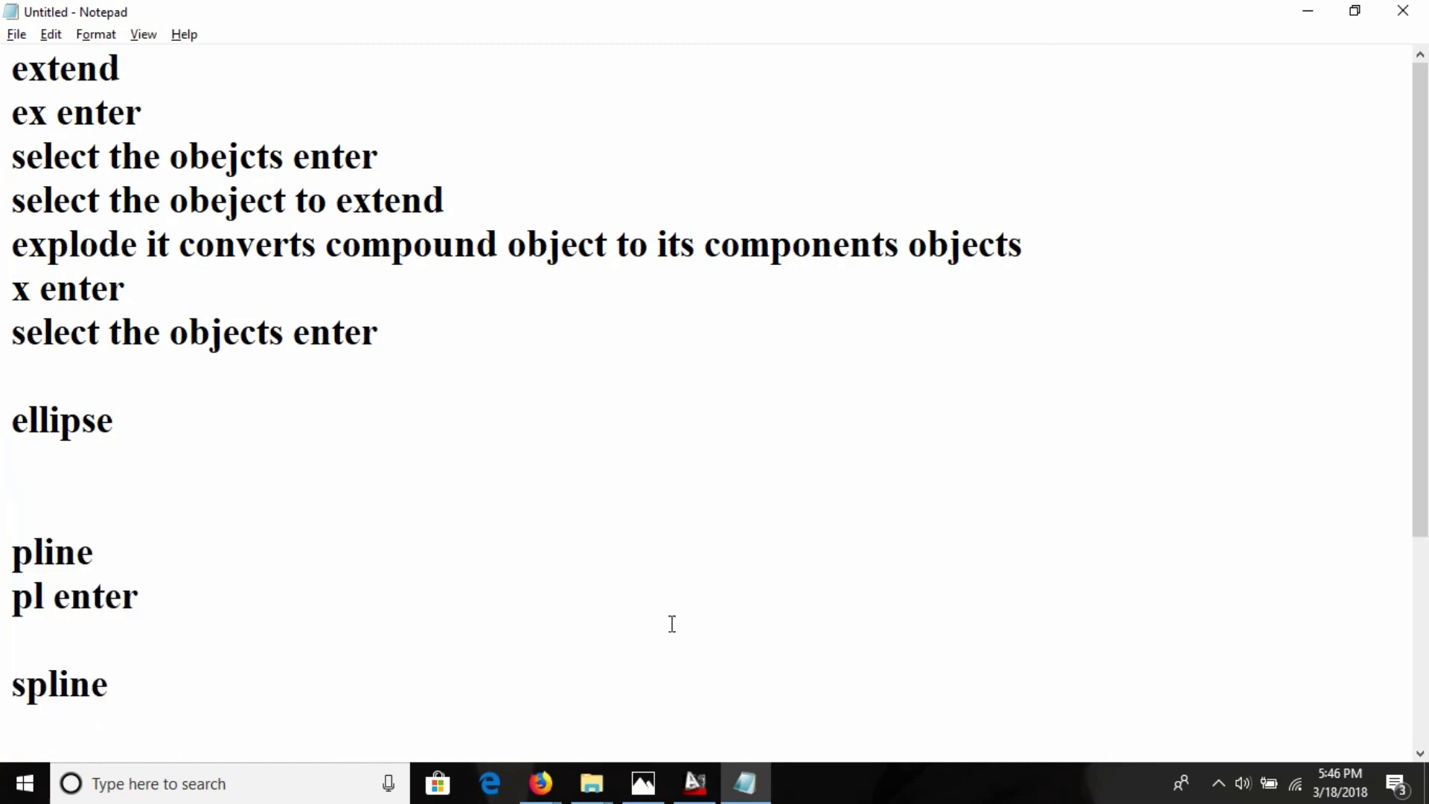
pyautogui.press('Delete')
pyautogui.press('Delete')
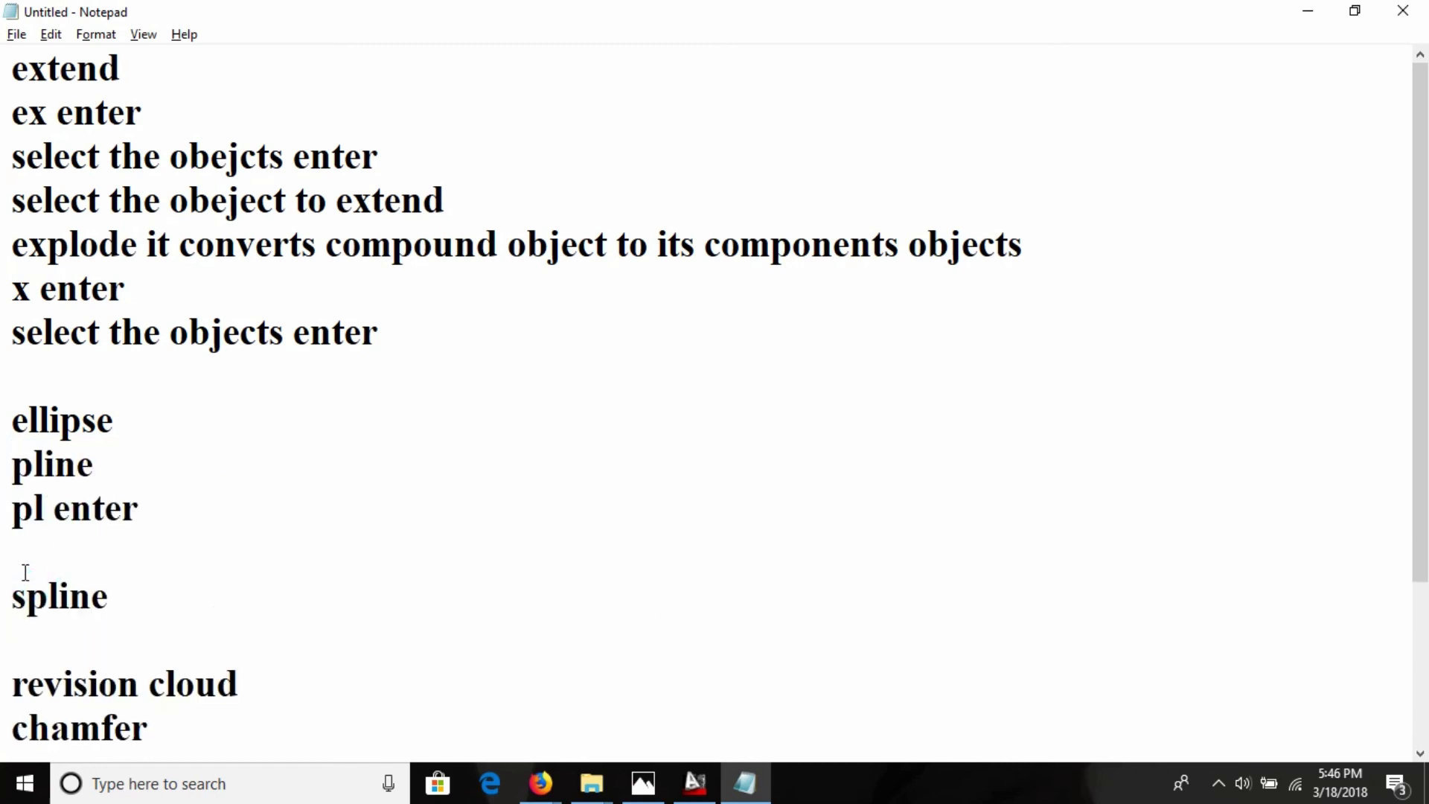
pyautogui.press('Delete')
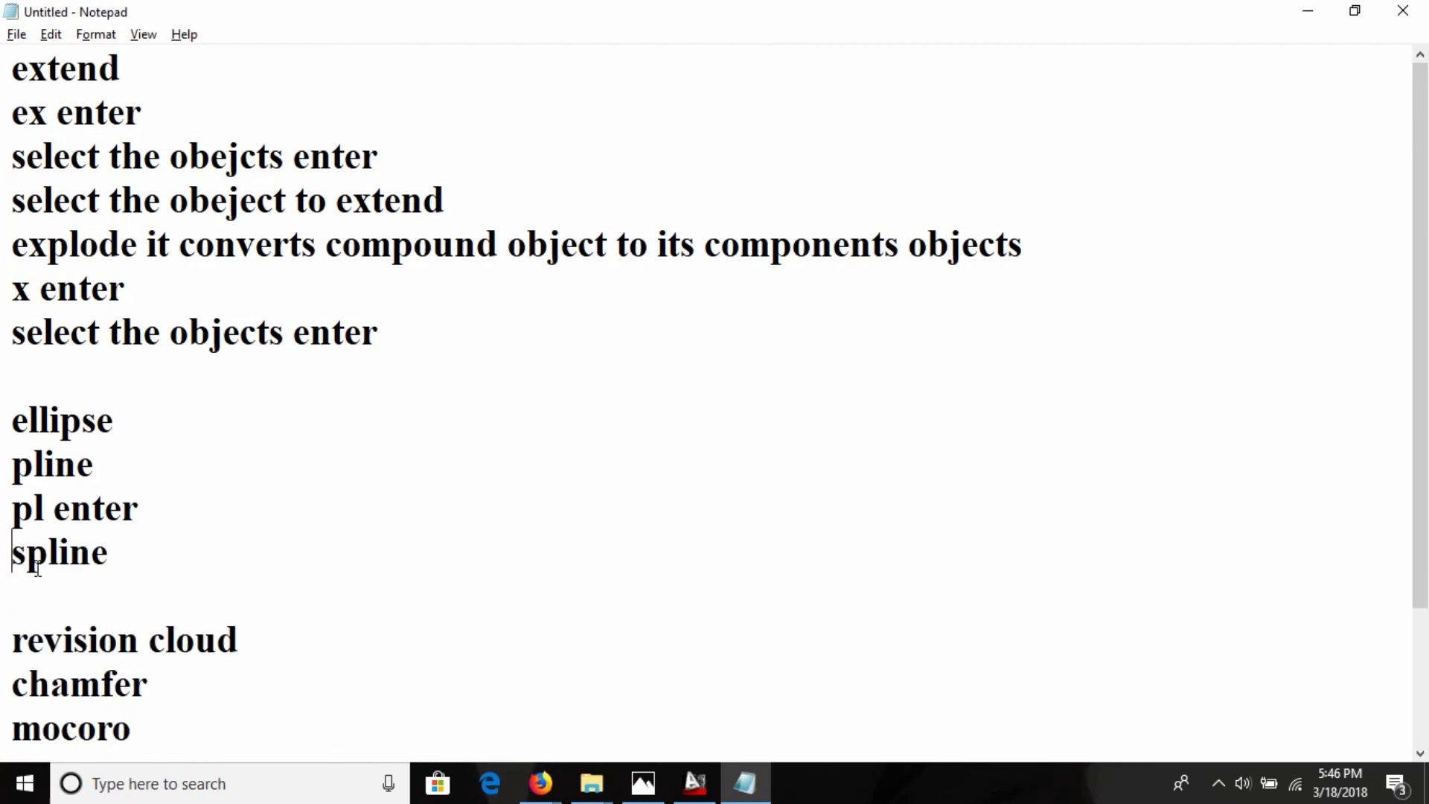